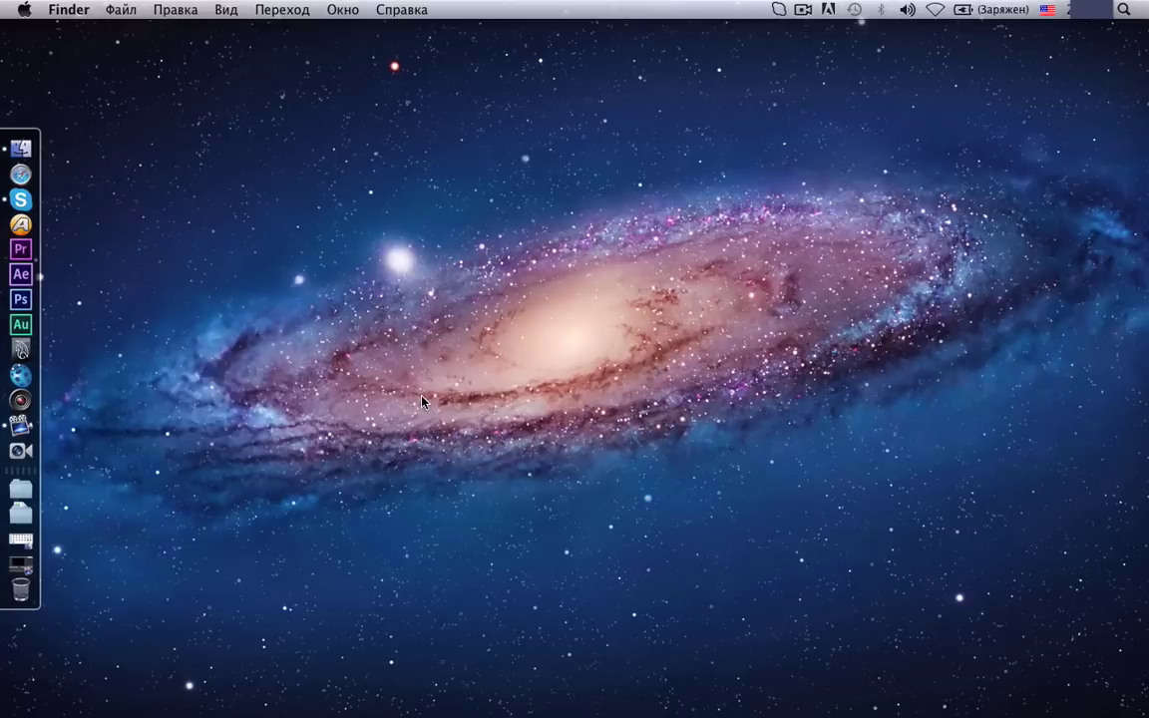
Launch Premiere Pro and create a new project named Untitled3213 with default settings.
left_click(21, 249)
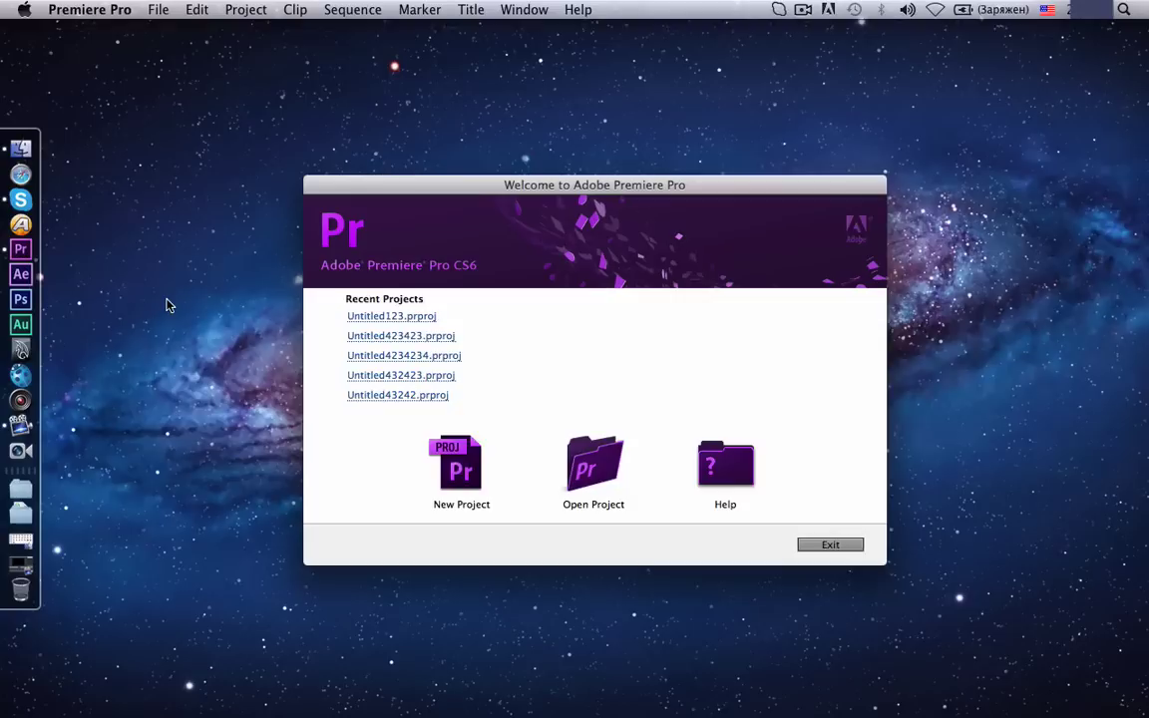
left_click(461, 464)
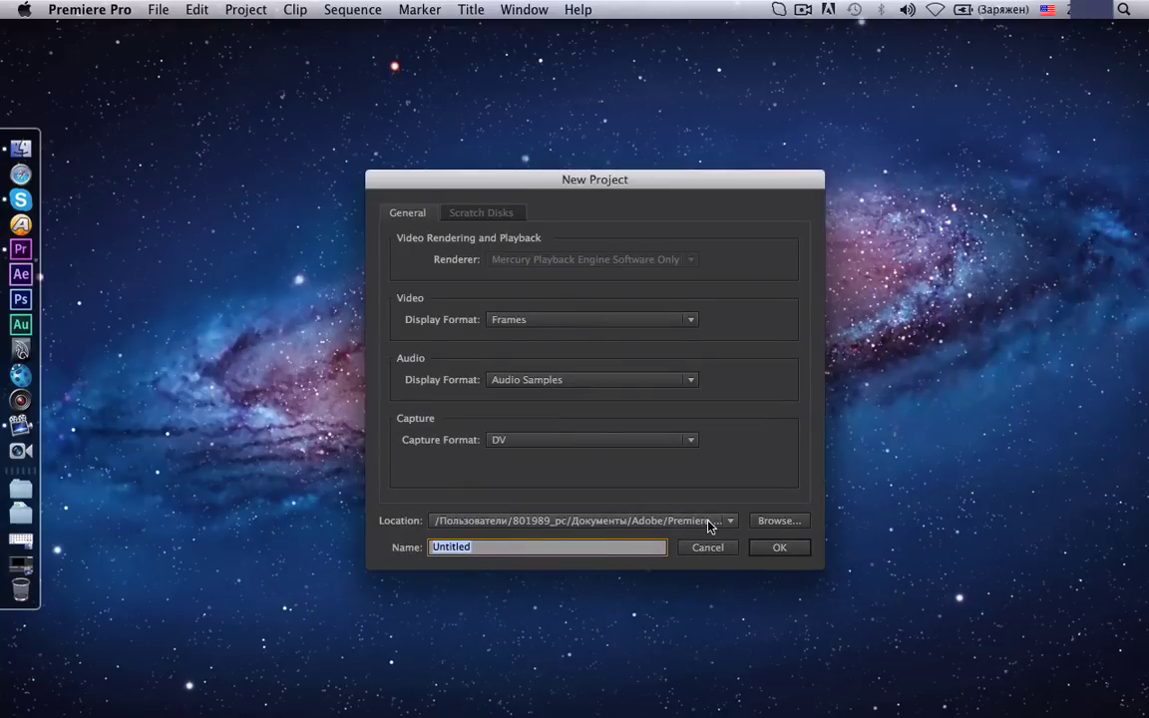
left_click(513, 548)
type("3213")
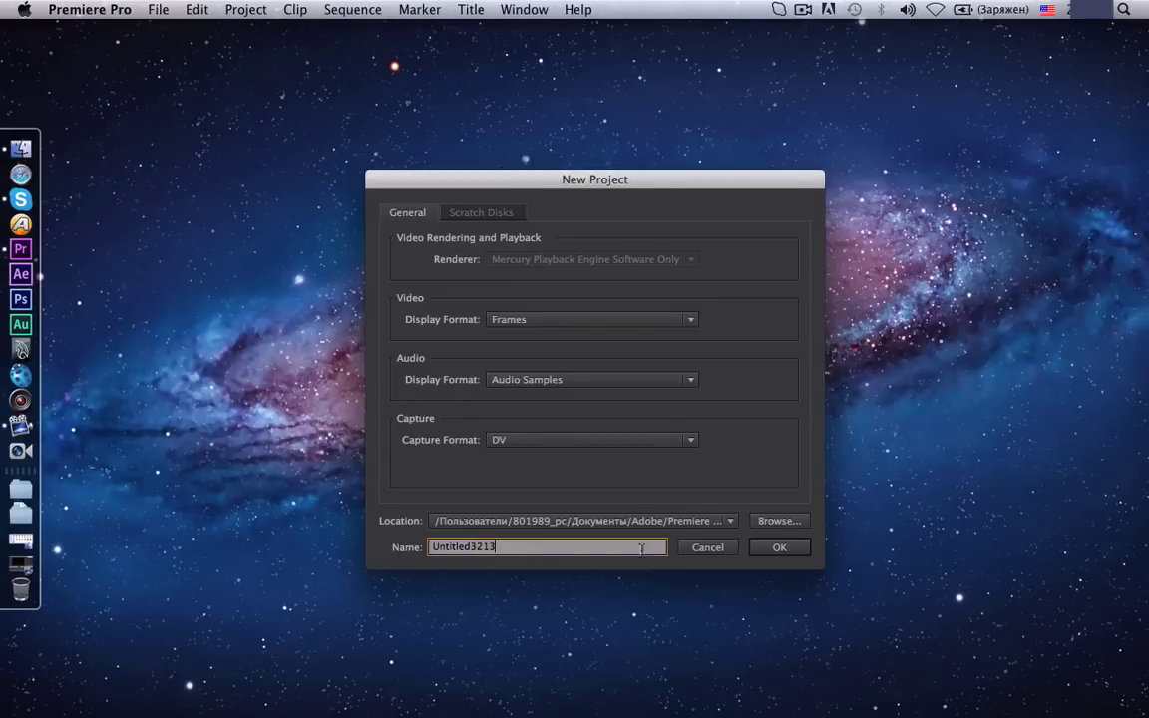
left_click(782, 551)
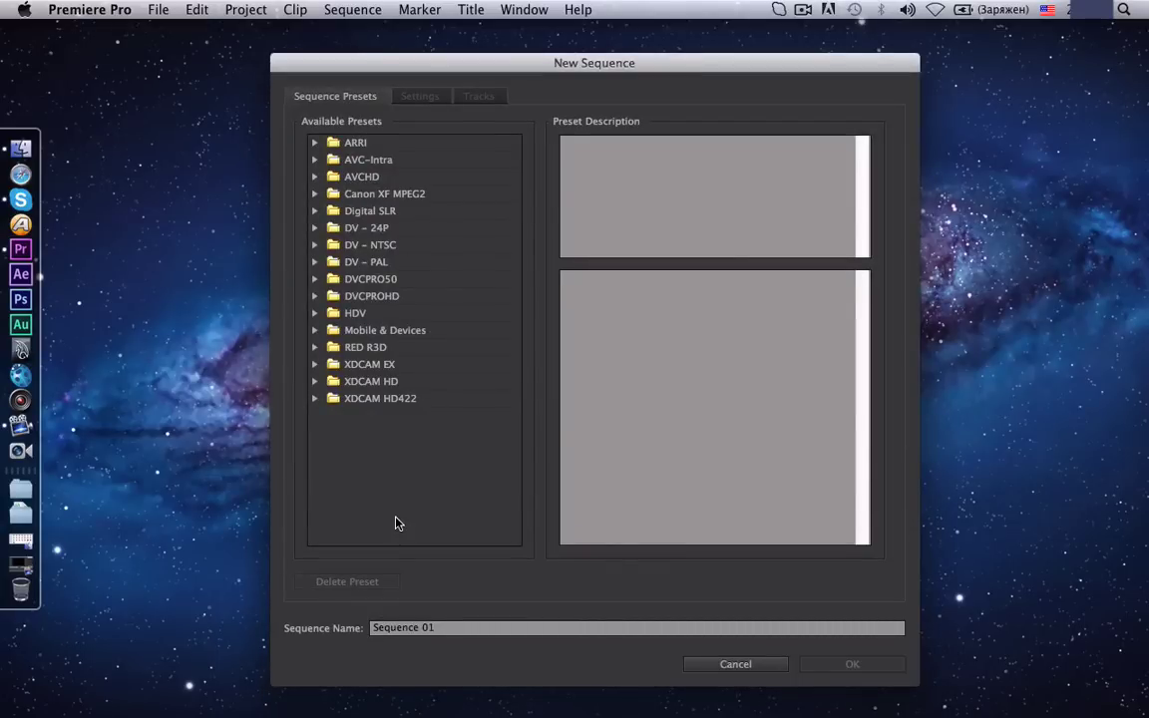
Expand the HDV presets and compare HDV 720p24 (1280 wide) with HDV 1080p30 (1440 wide).
left_click(339, 315)
left_click(314, 313)
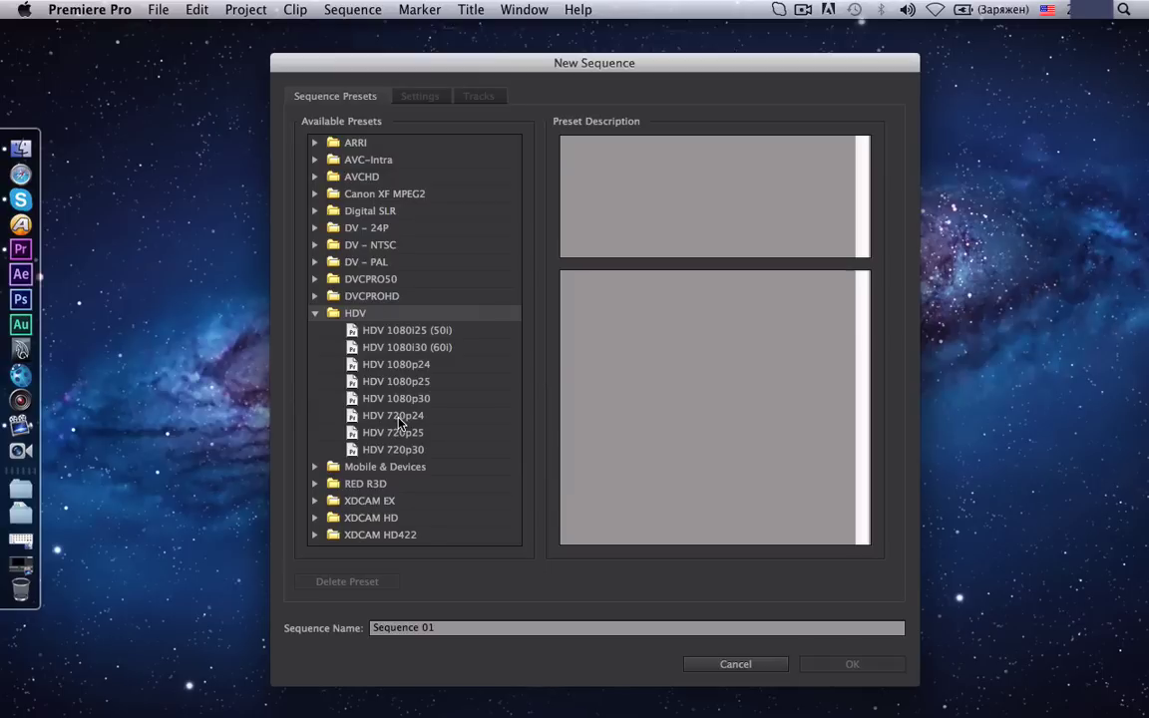
left_click(398, 417)
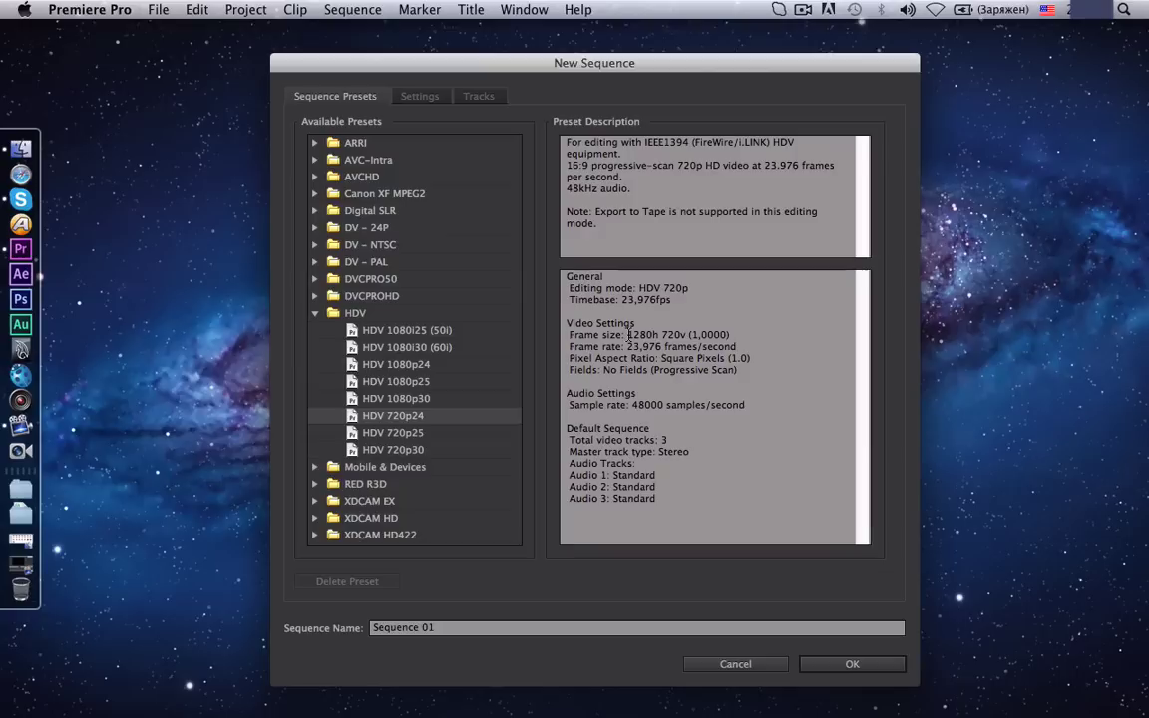
left_click_drag(628, 335, 682, 336)
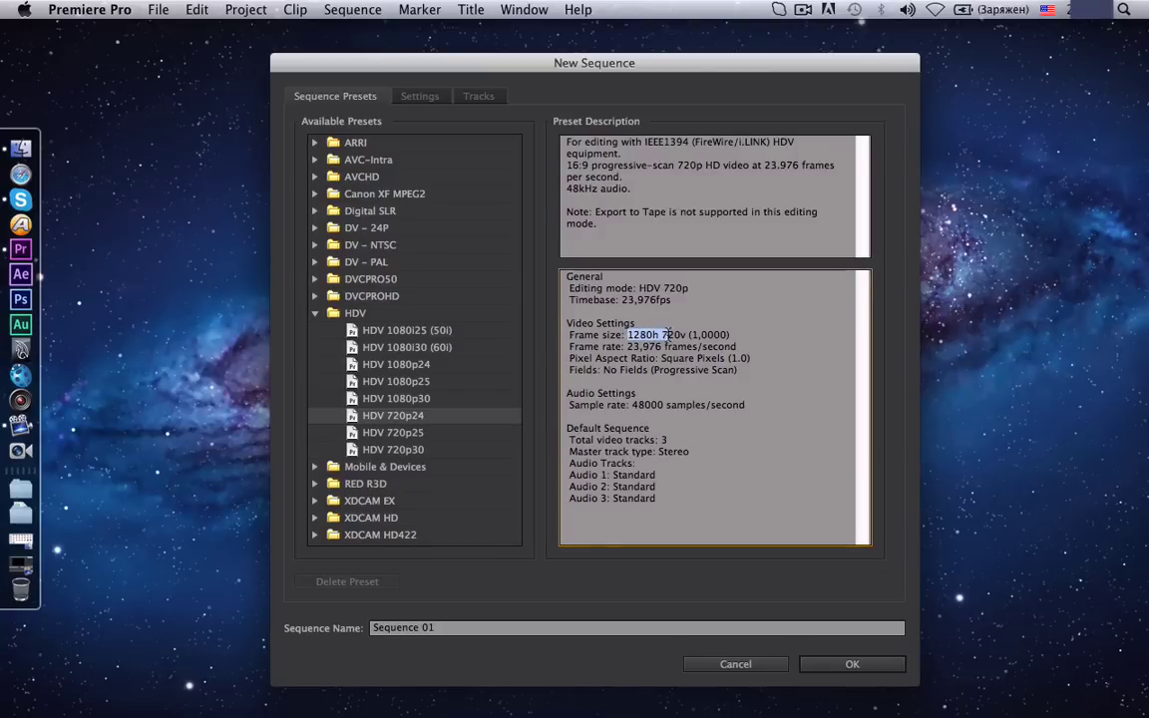
left_click(402, 401)
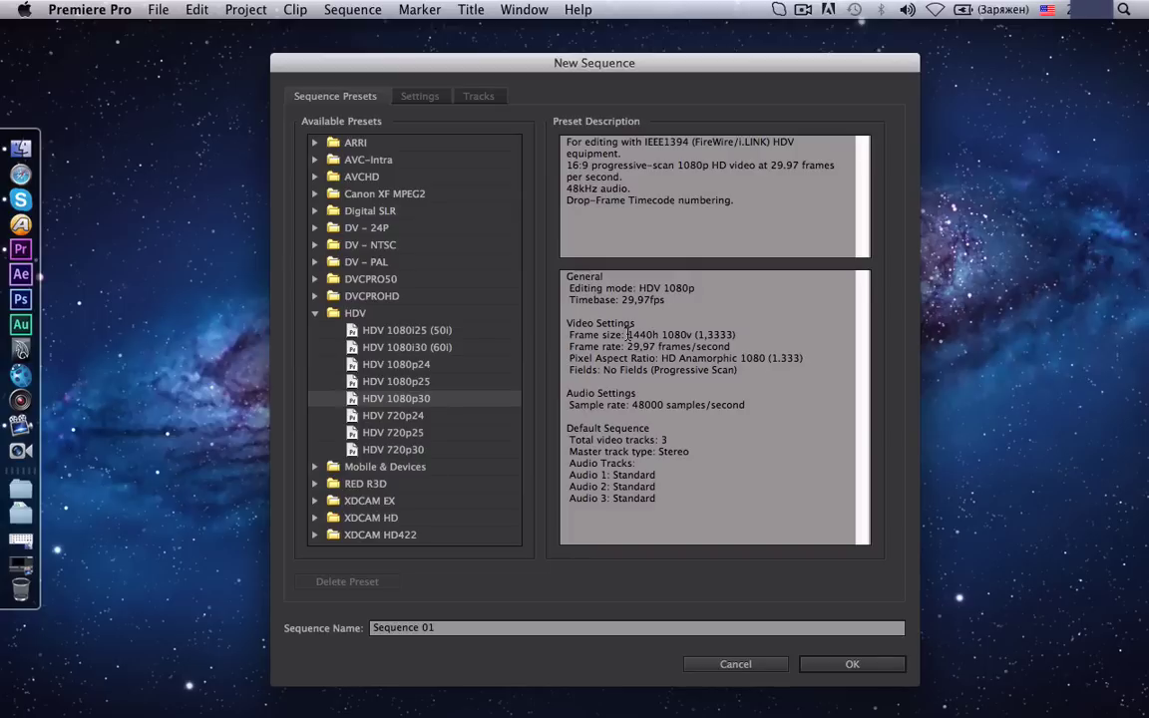
left_click_drag(630, 335, 683, 335)
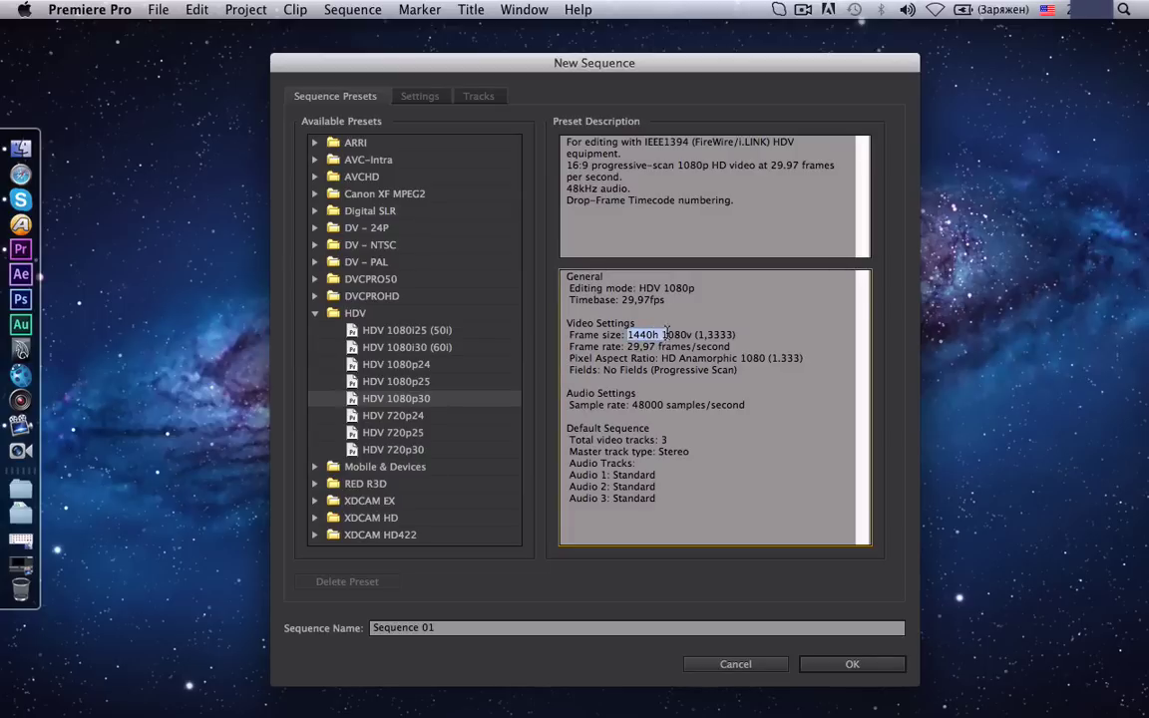
left_click(631, 336)
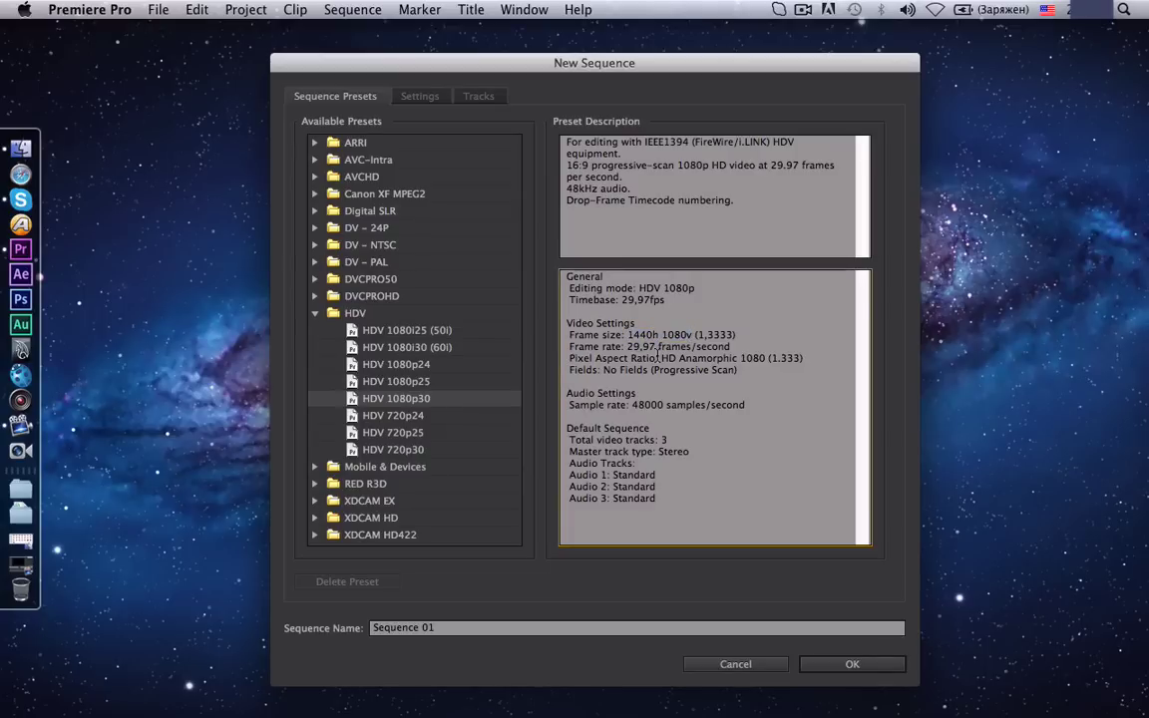
left_click_drag(630, 336, 655, 336)
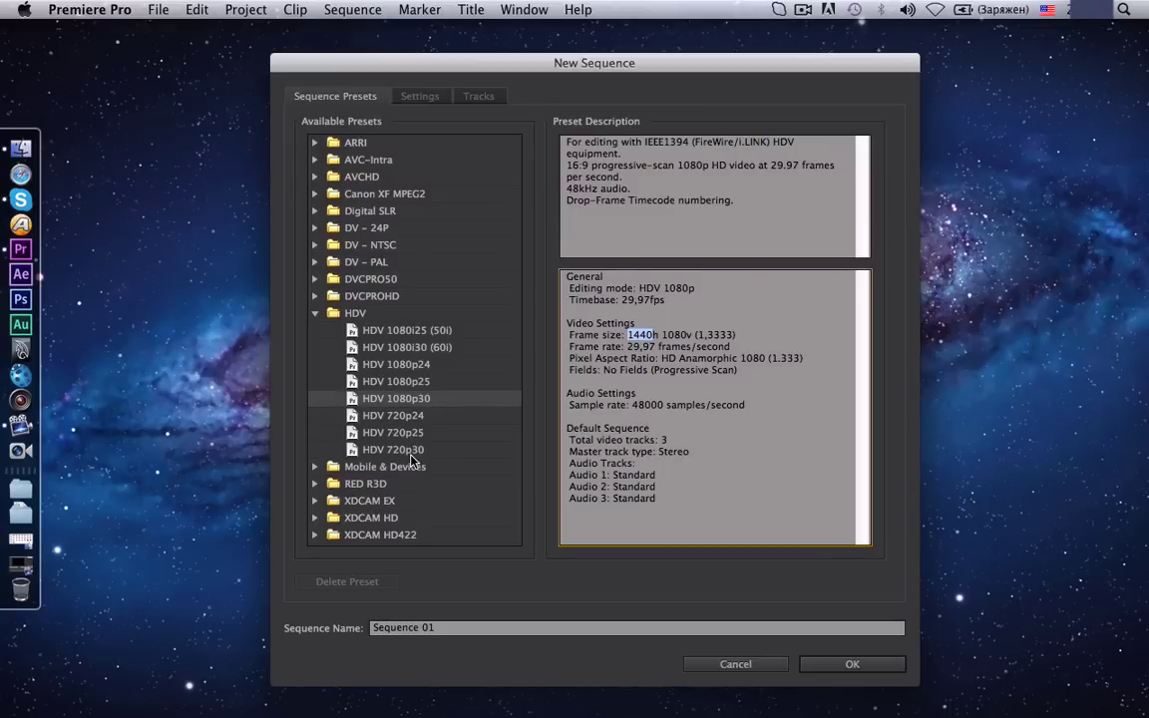
Check HDV 1080i30, then create the sequence from the HDV 720p24 preset.
left_click(427, 347)
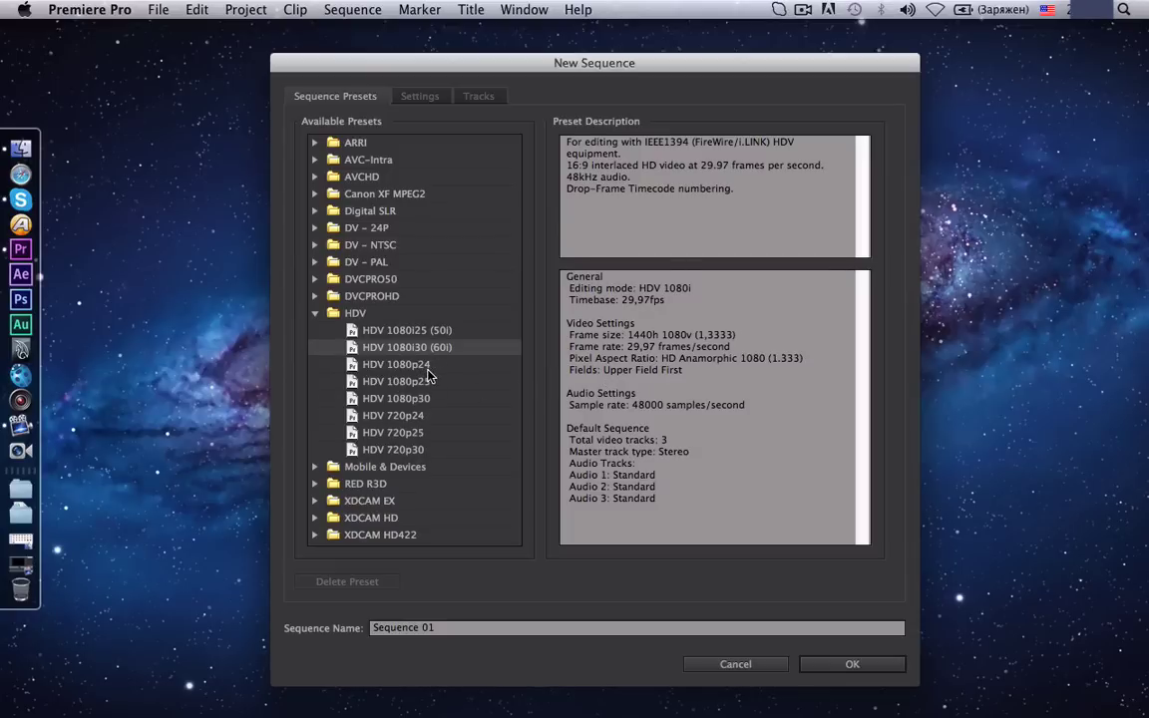
left_click(407, 419)
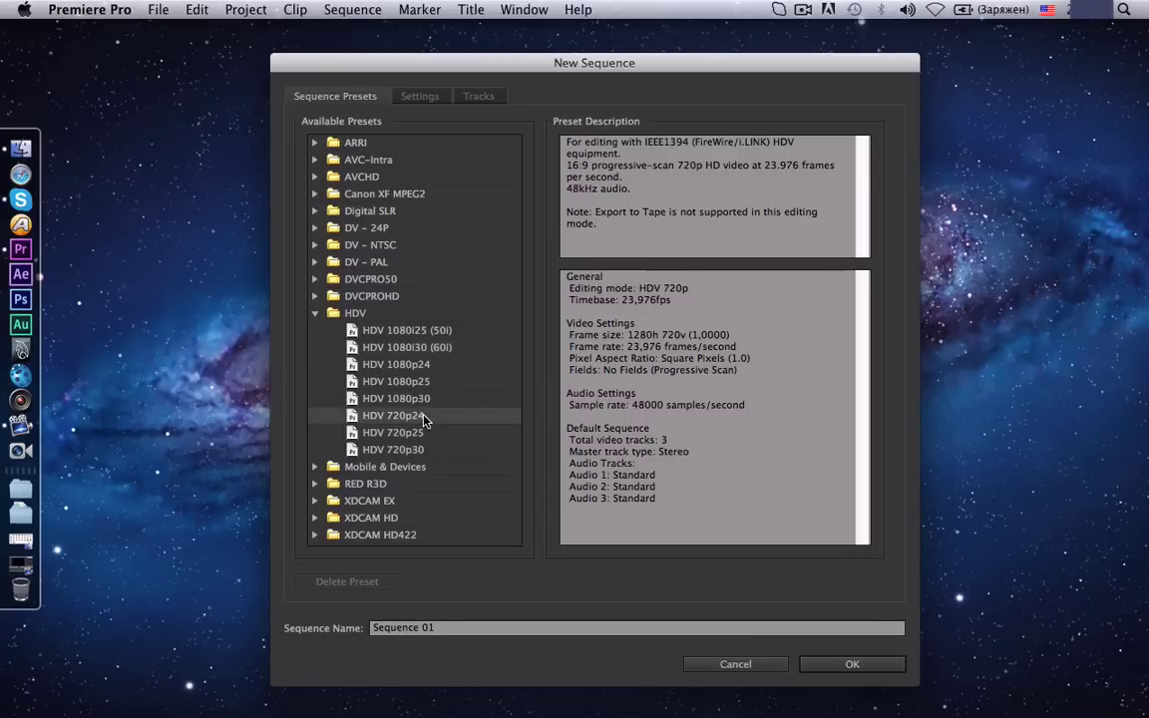
left_click(864, 664)
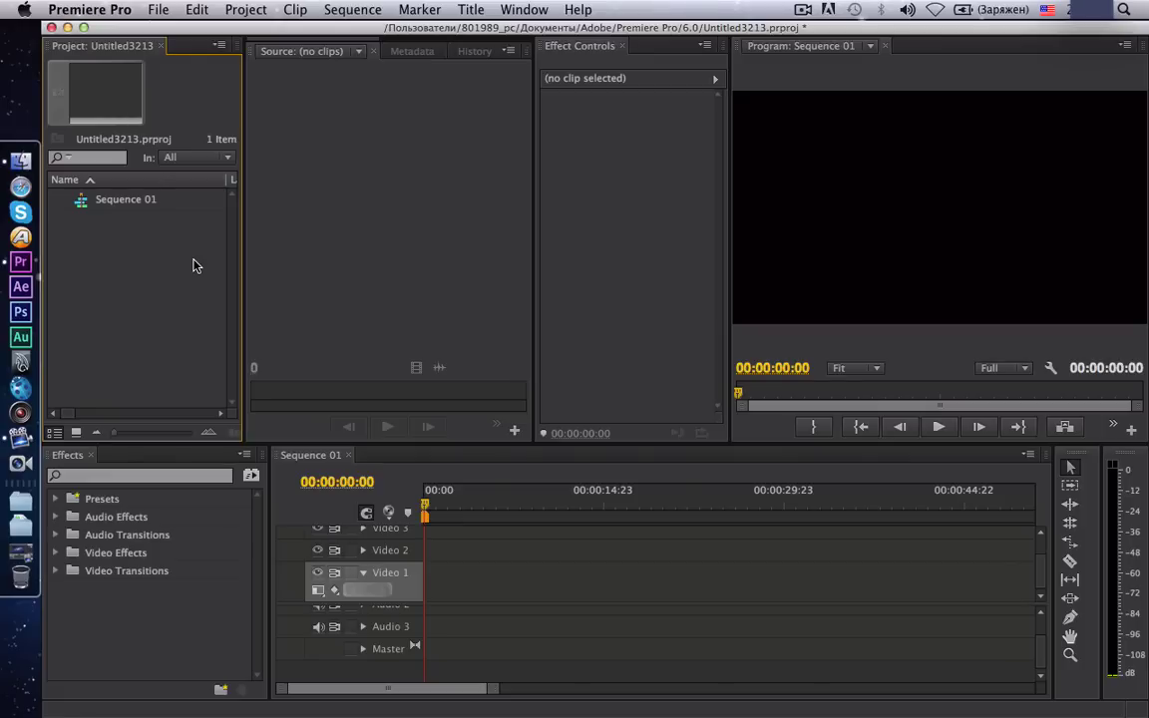
Import the still image 1.JPG from folder 1 through File > Import.
left_click(154, 12)
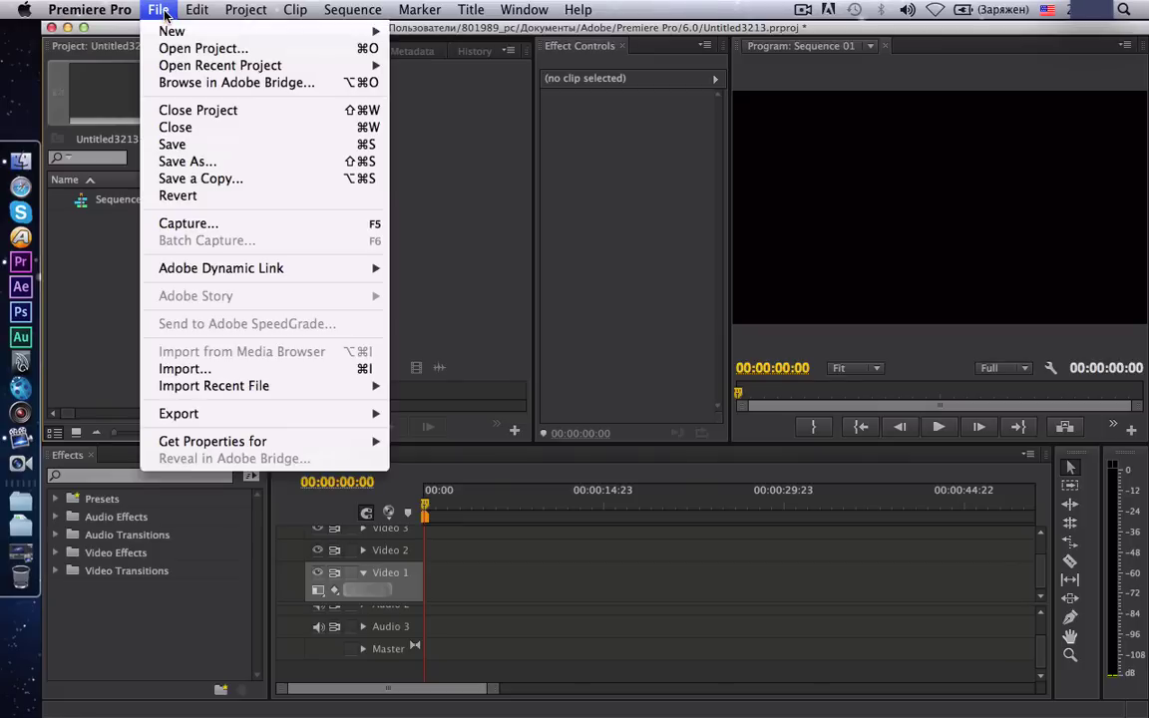
left_click(210, 370)
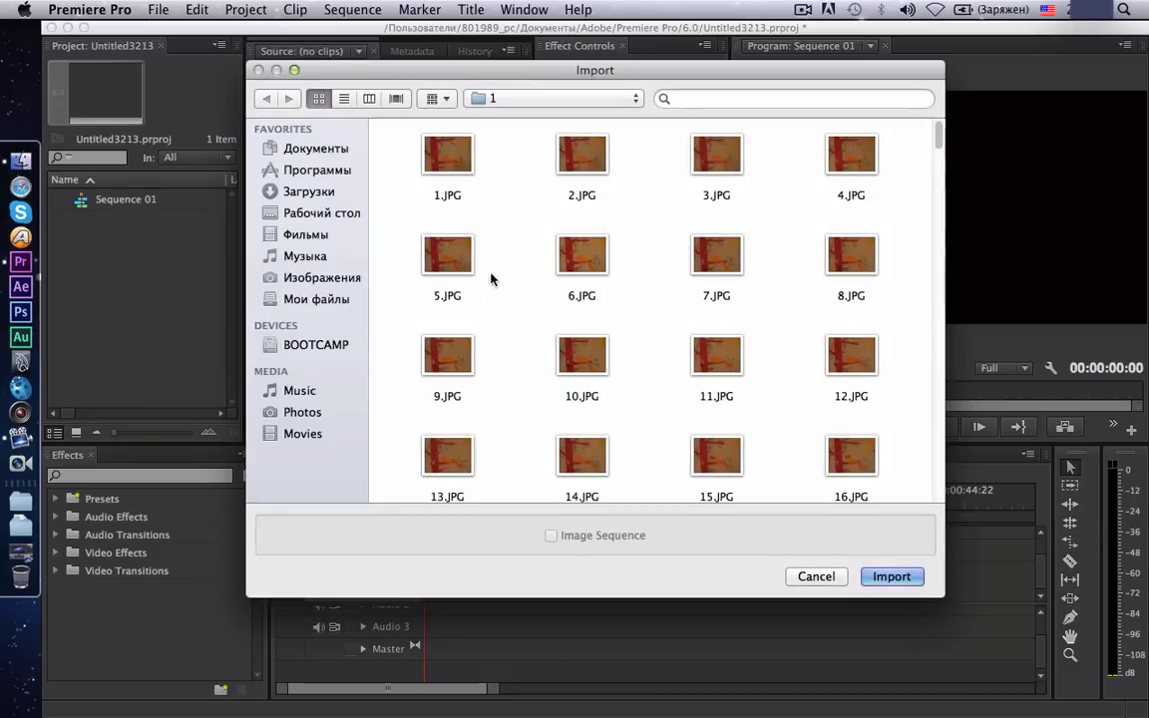
left_click(461, 165)
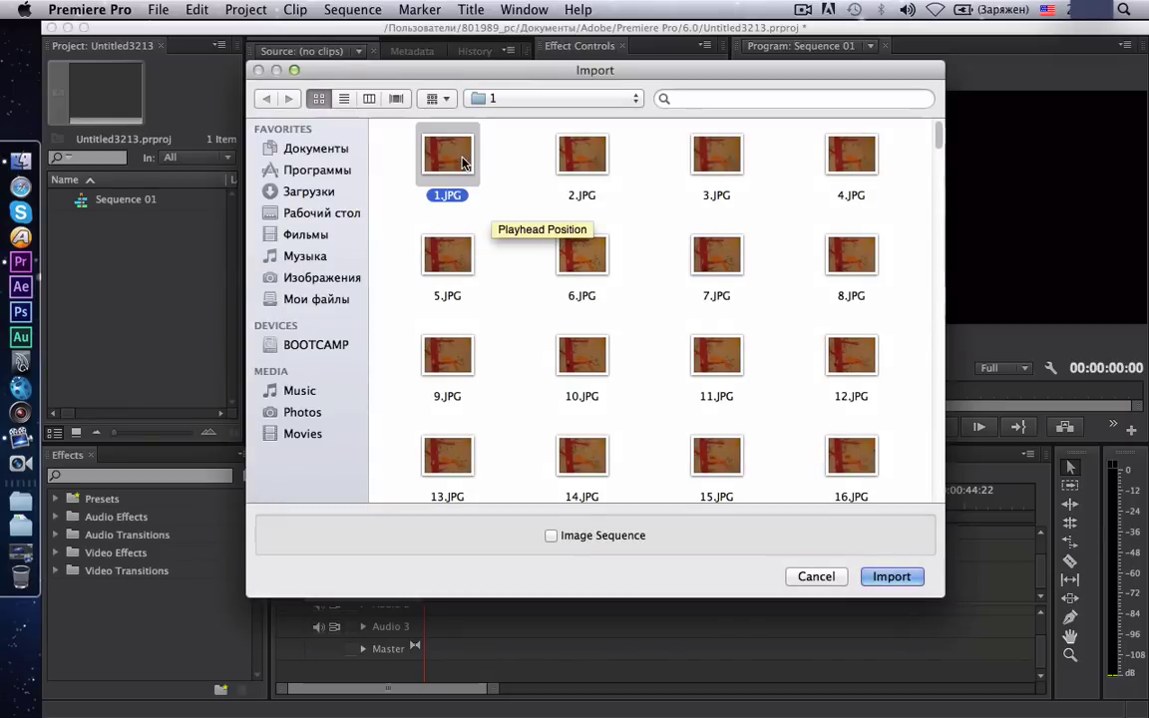
left_click(891, 576)
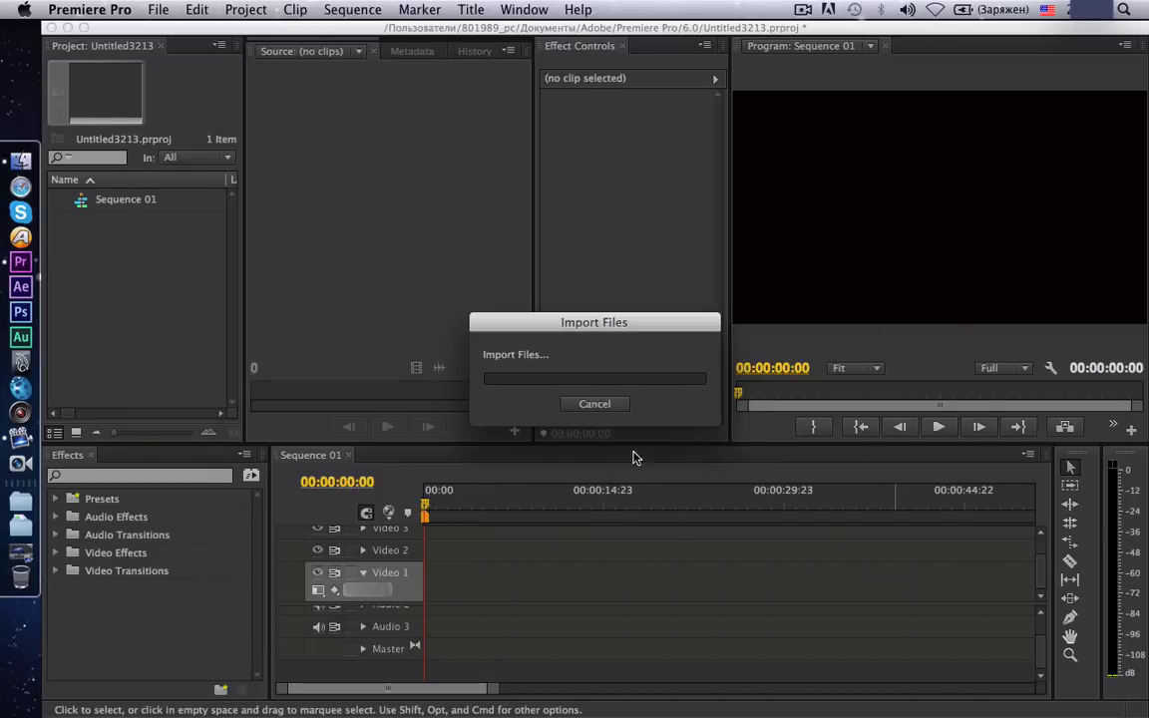
Drag cF3Qj5f12kM.png from Finder into the Premiere Project panel.
left_click(21, 160)
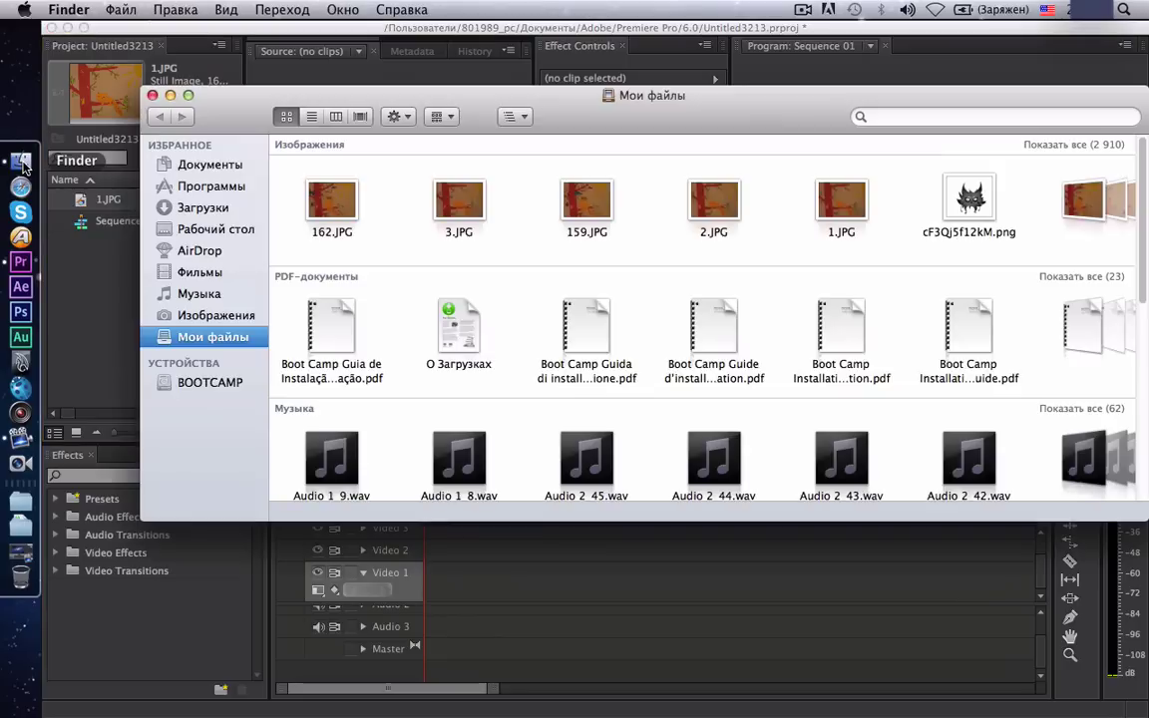
left_click(983, 212)
left_click_drag(983, 211, 112, 287)
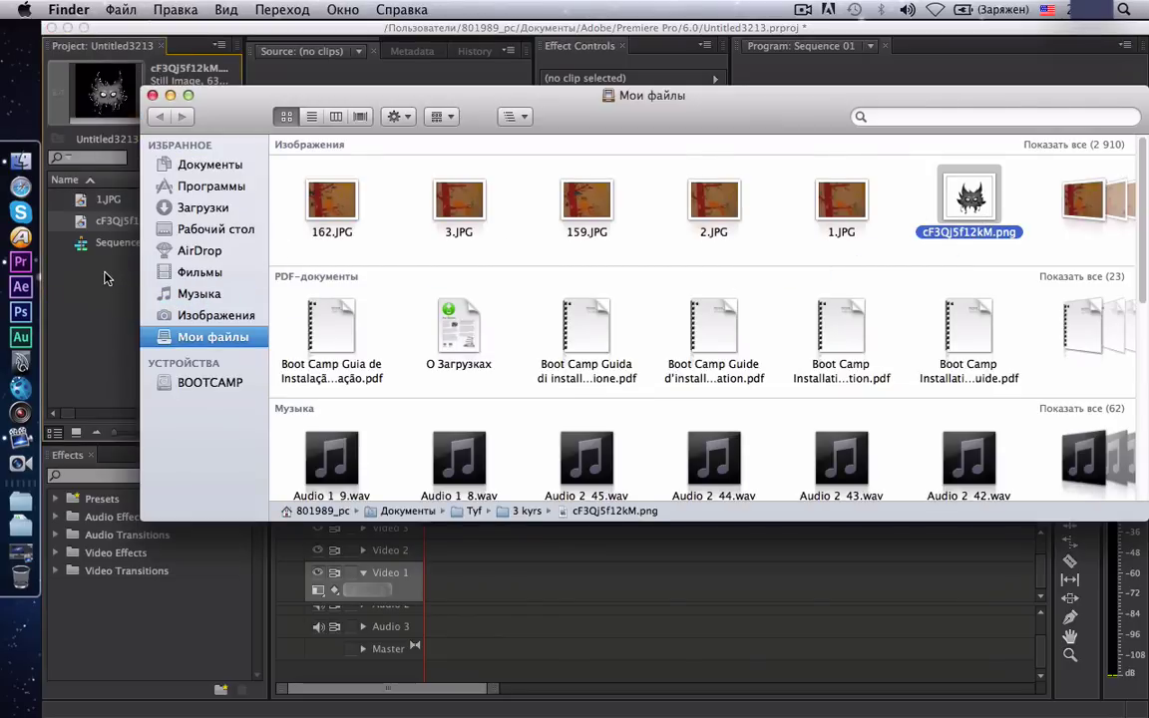
Select both cF3Qj5f12kM.png and 1.JPG in the Project panel and delete them.
left_click(108, 279)
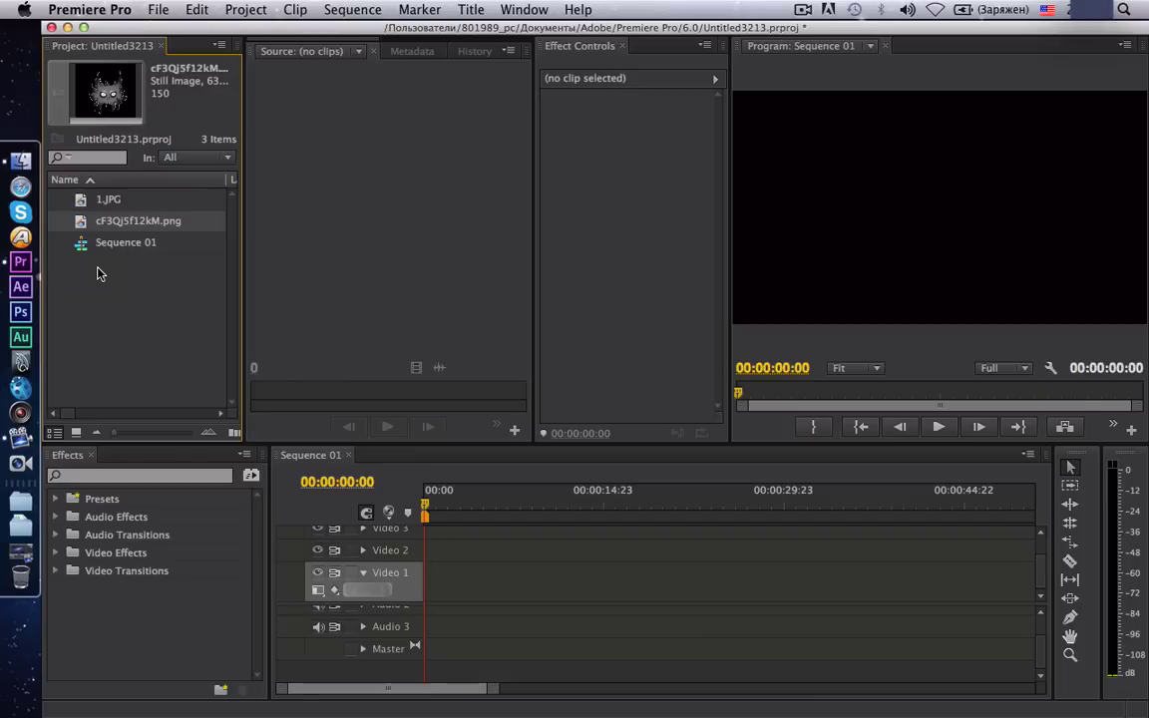
left_click(107, 202, "shift")
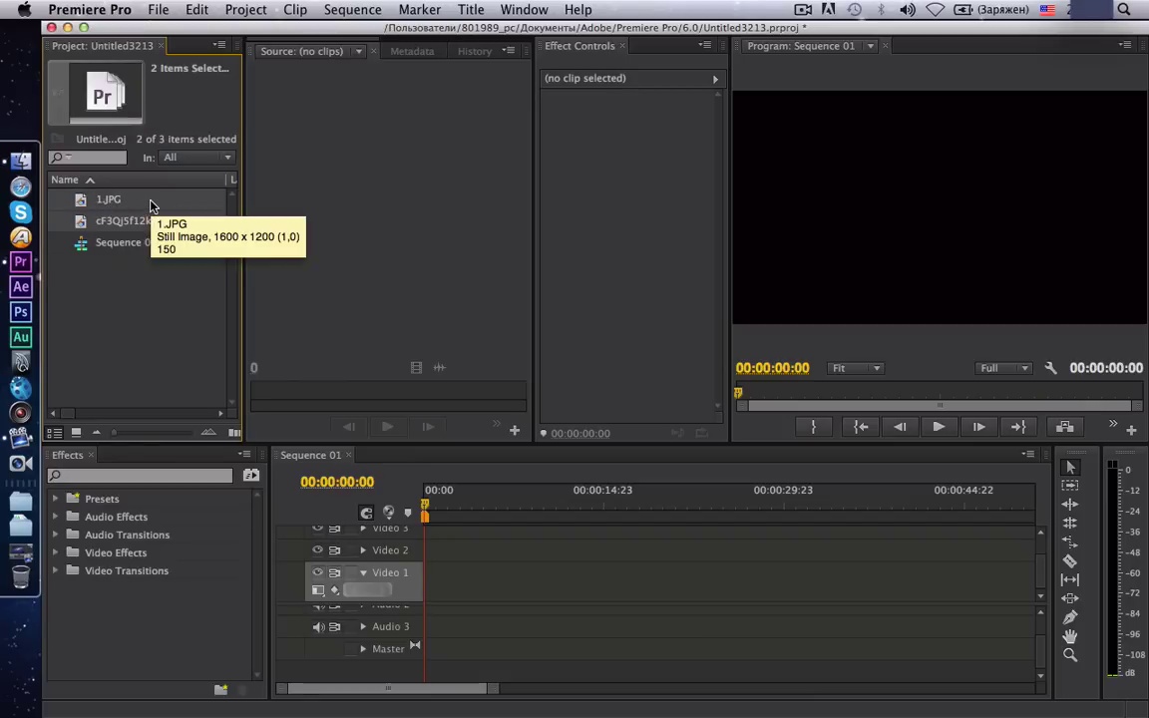
key("Delete")
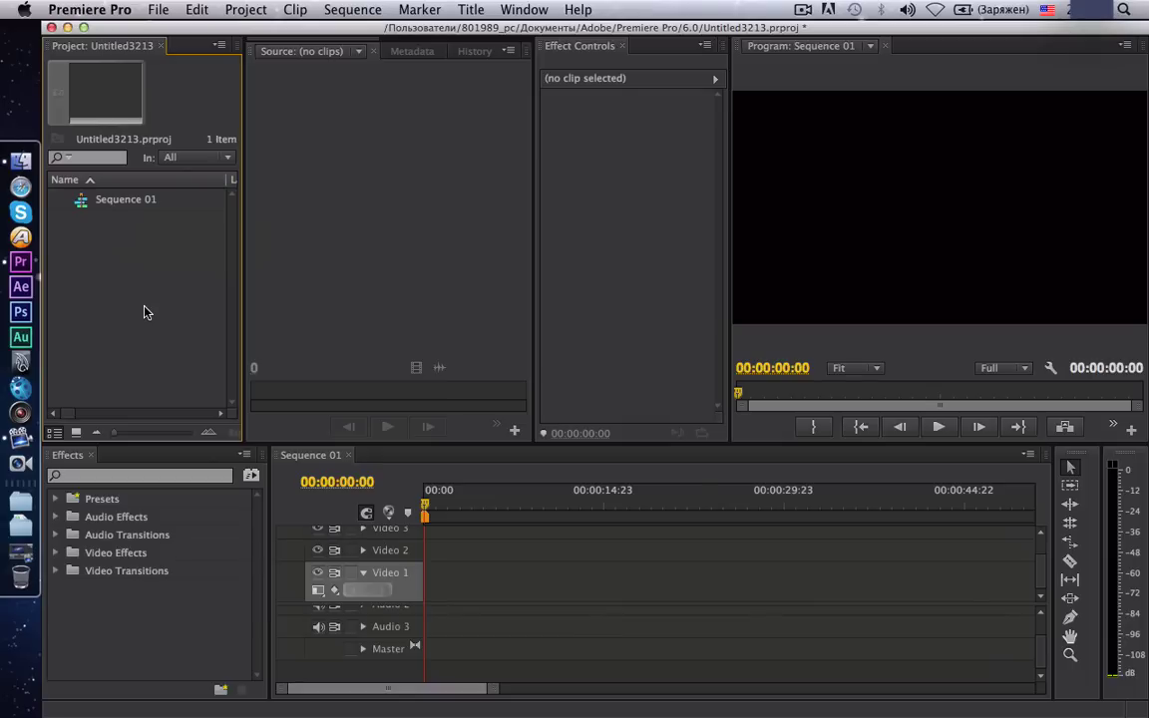
Re-import 1.JPG with Image Sequence ticked so the numbered JPG frames form one clip.
left_click(158, 10)
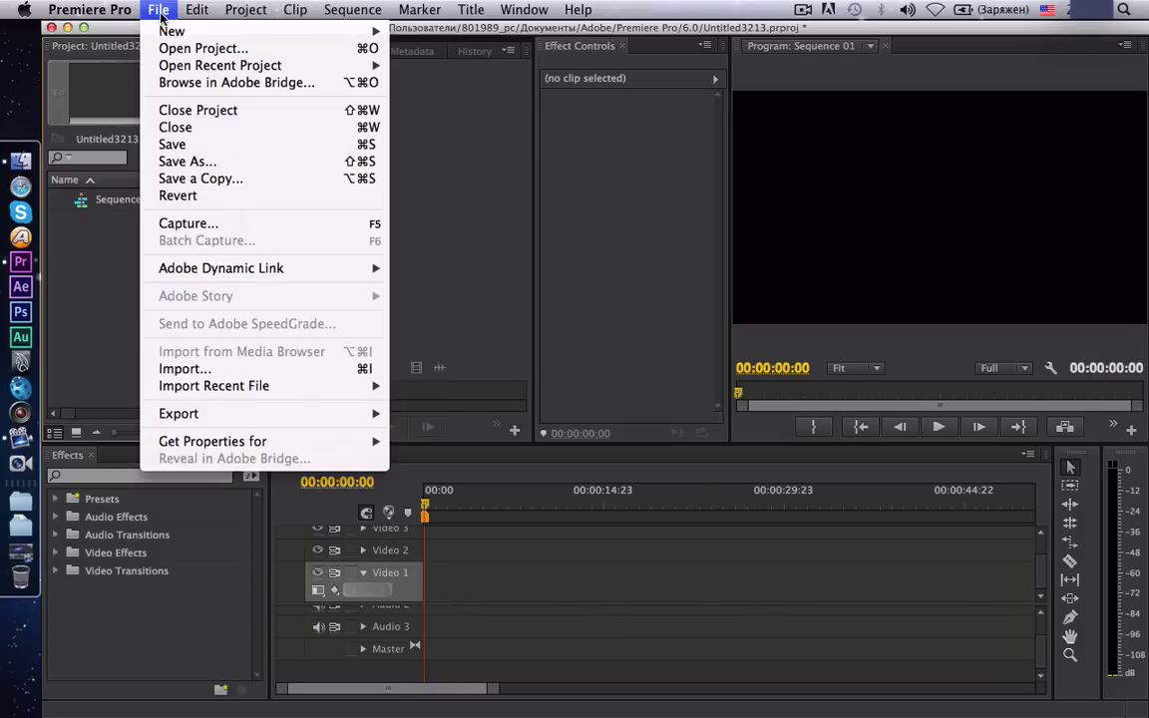
left_click(251, 369)
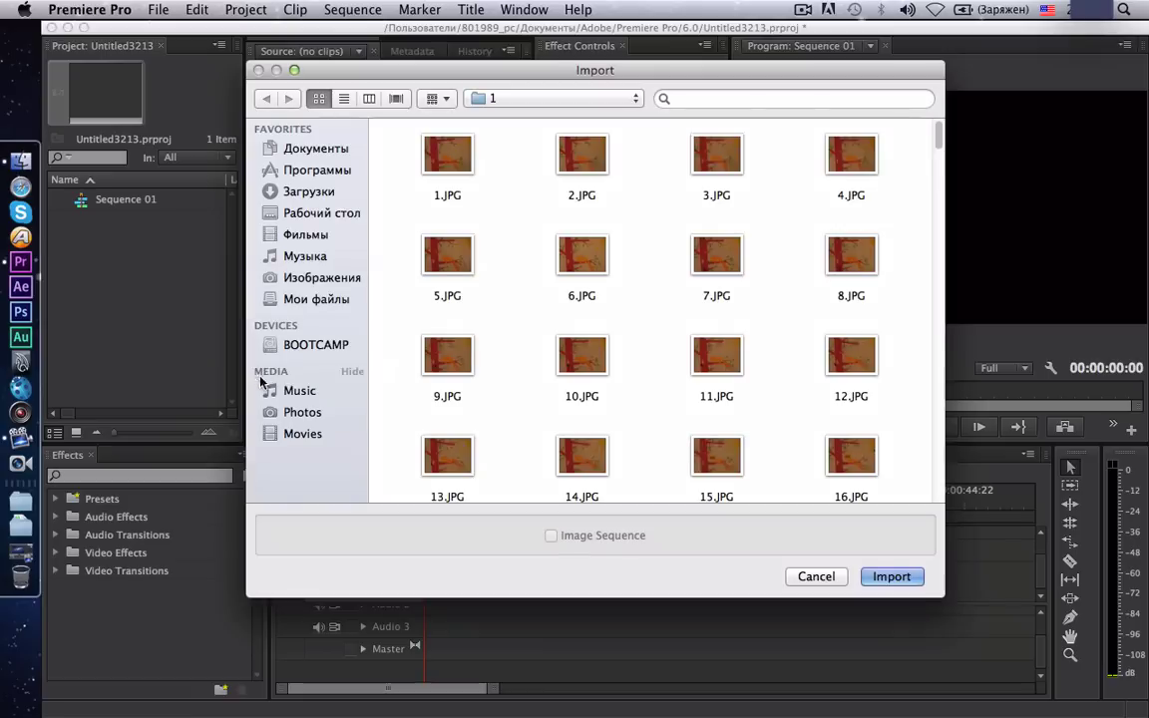
left_click(456, 195)
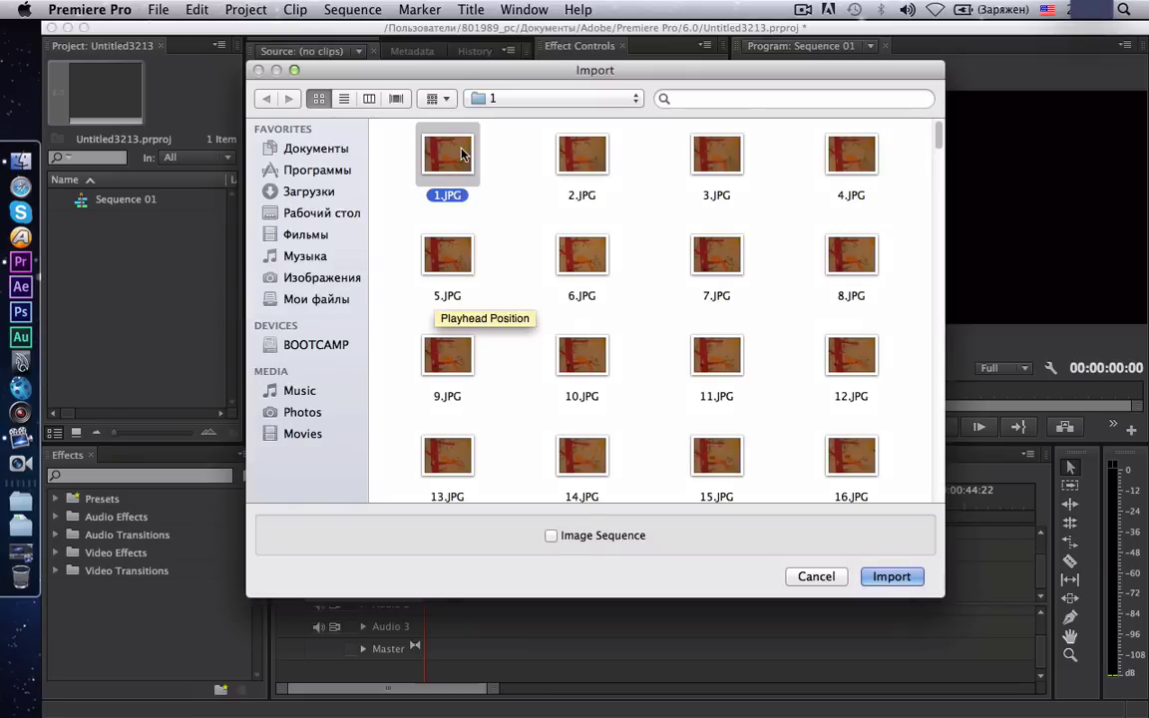
left_click(551, 535)
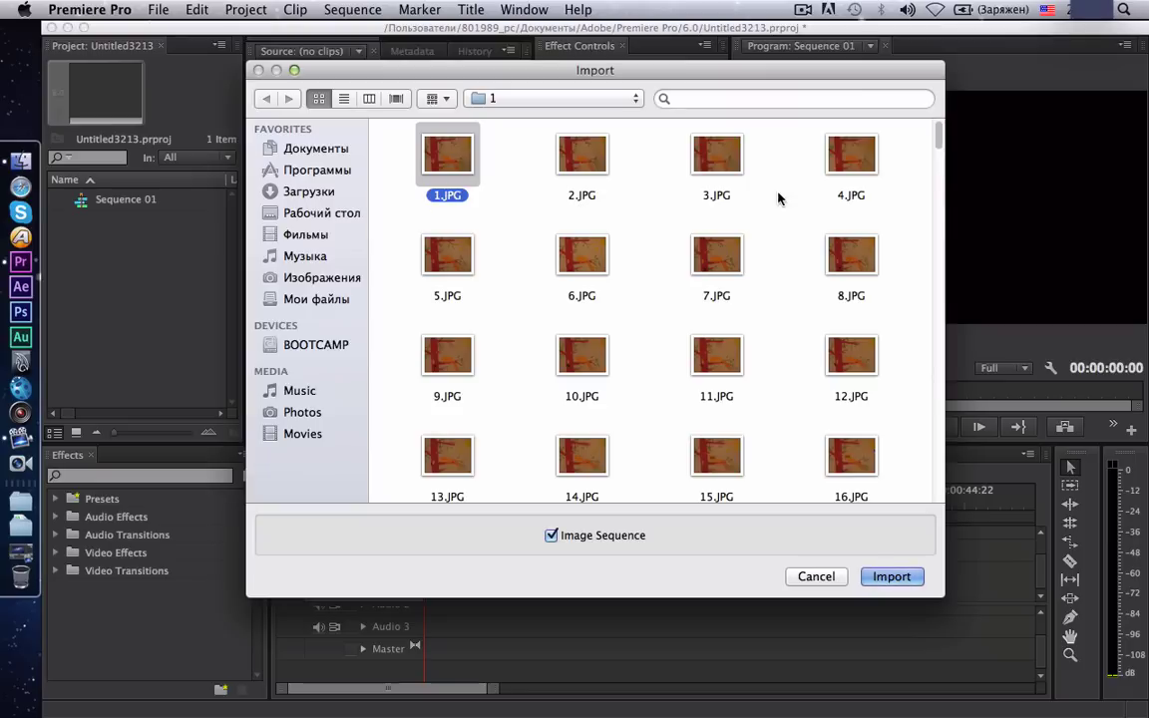
left_click_drag(936, 150, 935, 490)
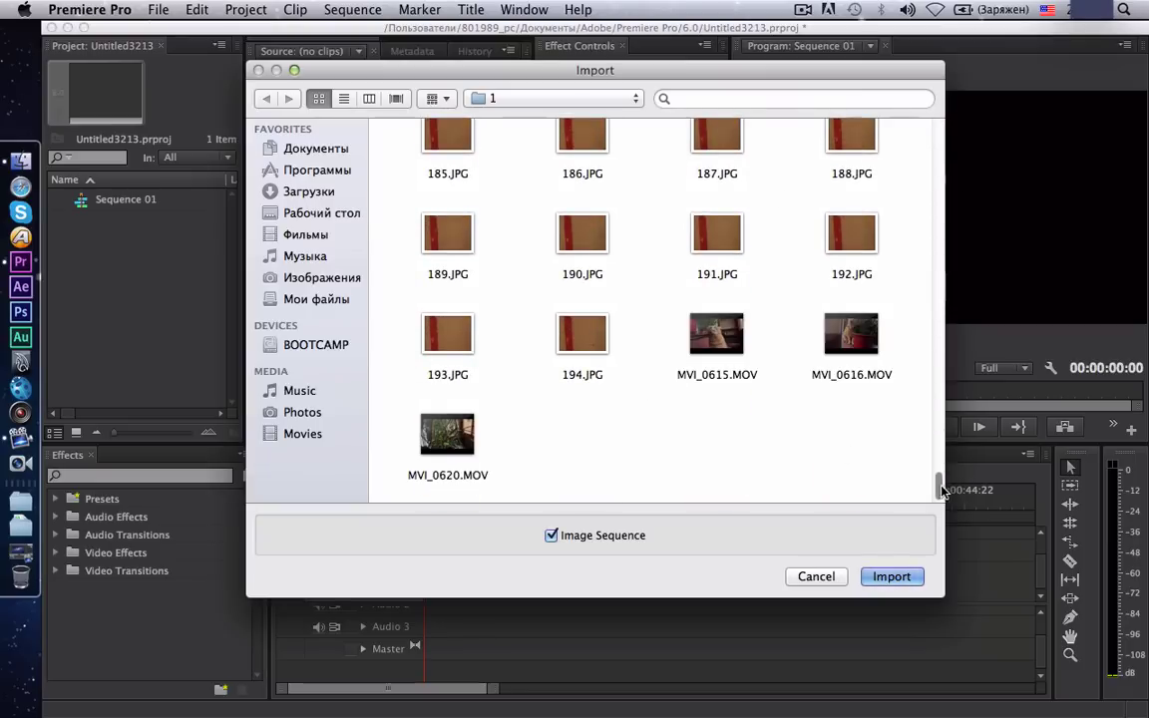
left_click_drag(938, 489, 939, 399)
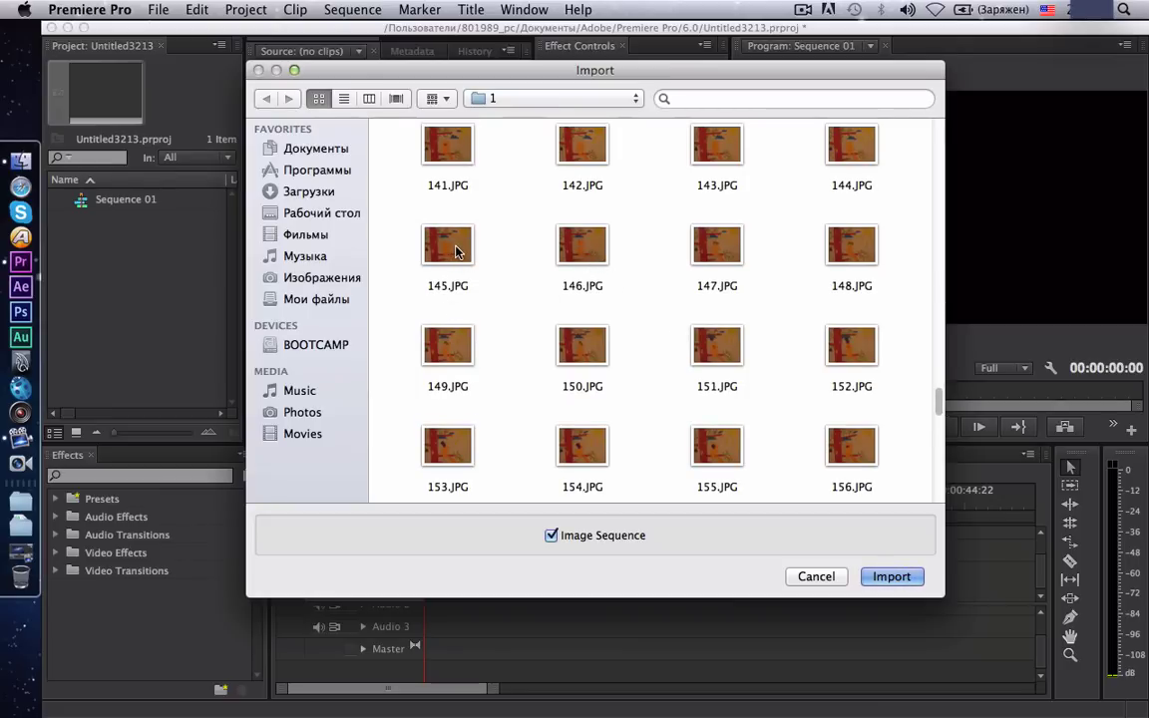
left_click(723, 249)
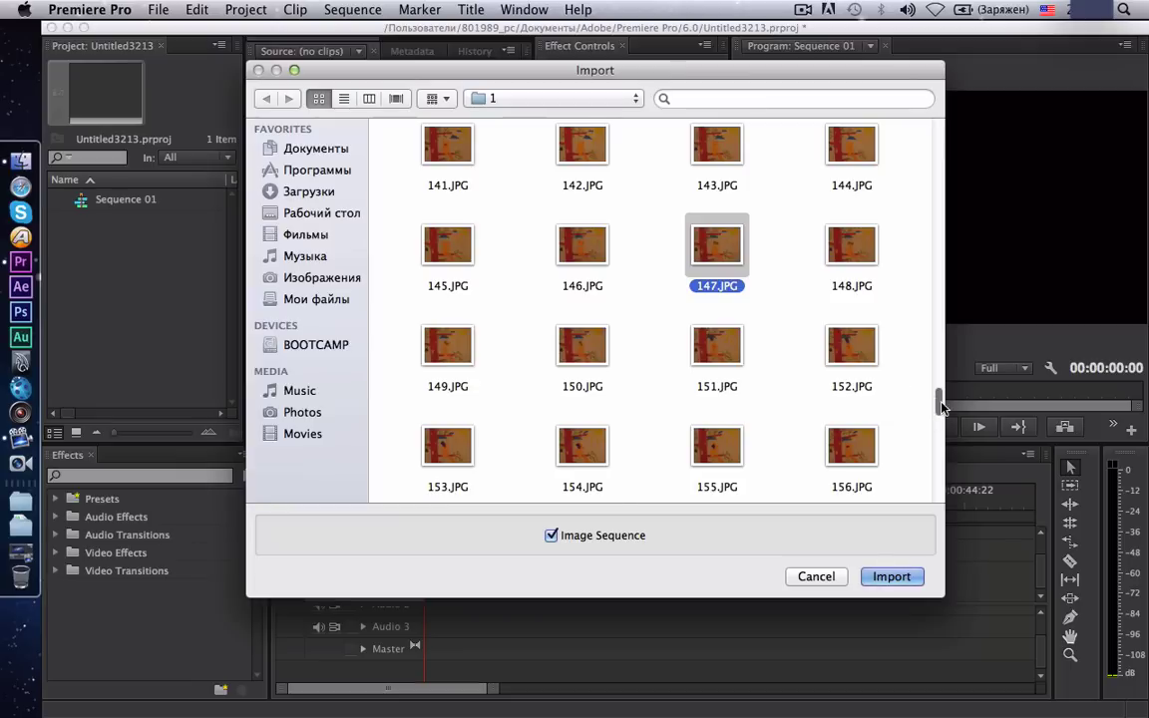
left_click_drag(939, 400, 939, 134)
left_click(459, 160)
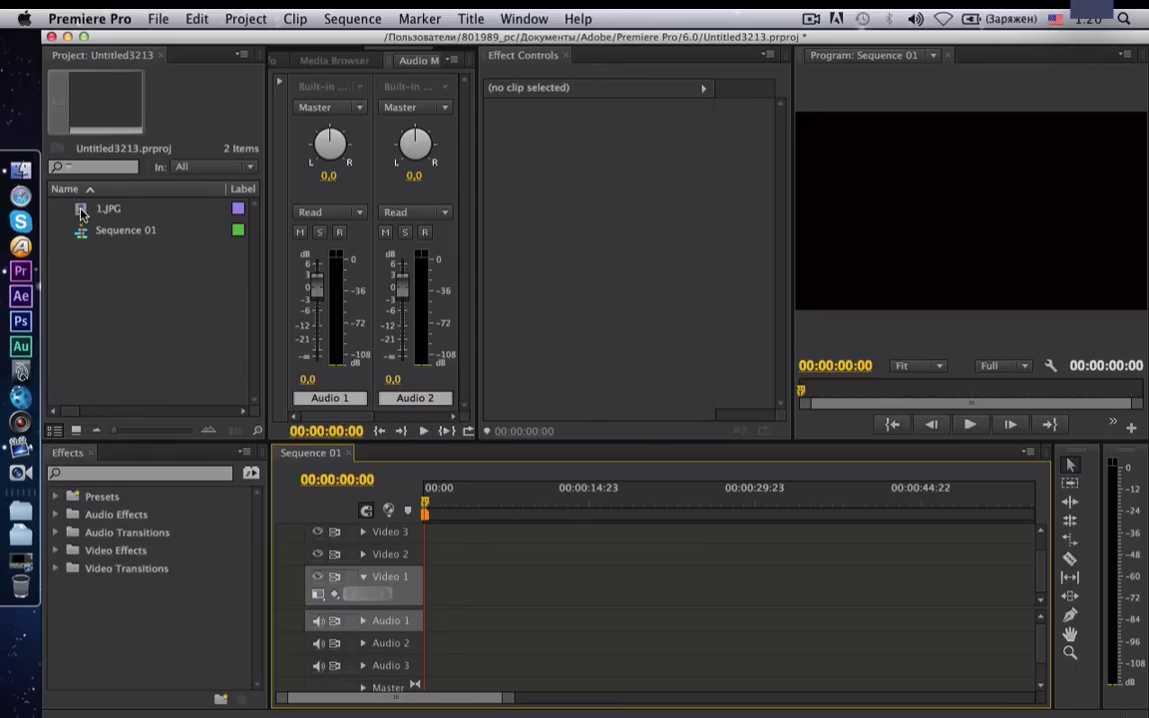
Place the 1.JPG image sequence on Video 1, keeping the sequence's existing settings.
left_click_drag(80, 214, 450, 591)
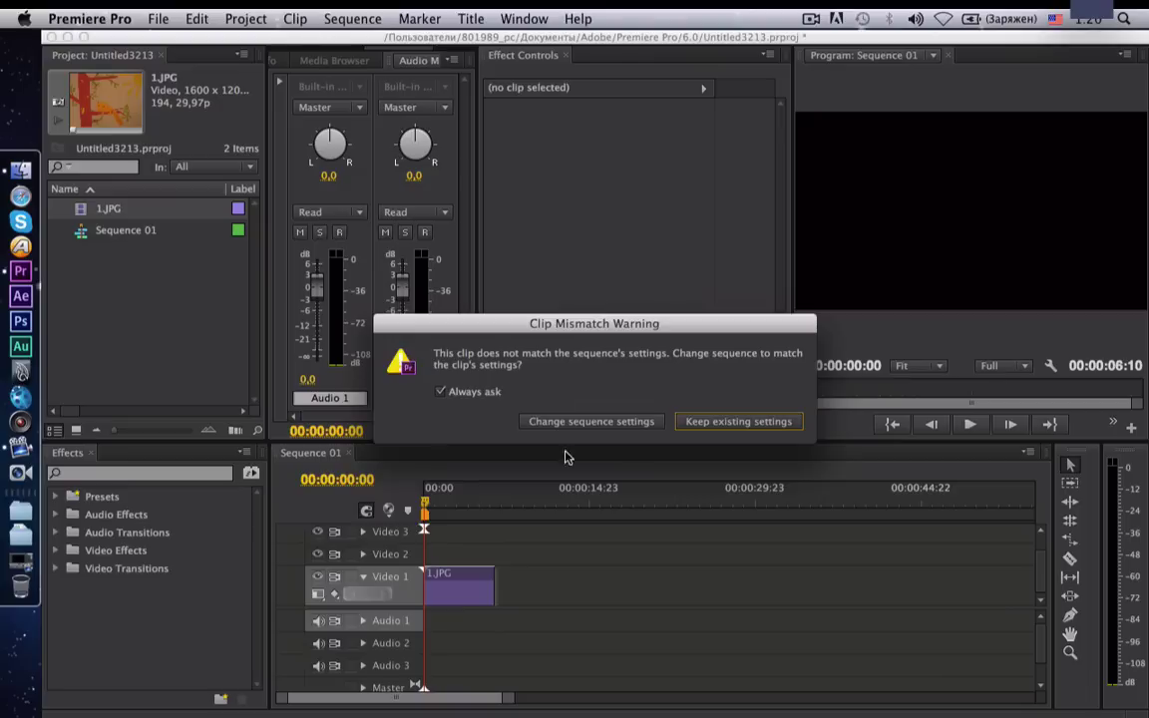
left_click(749, 423)
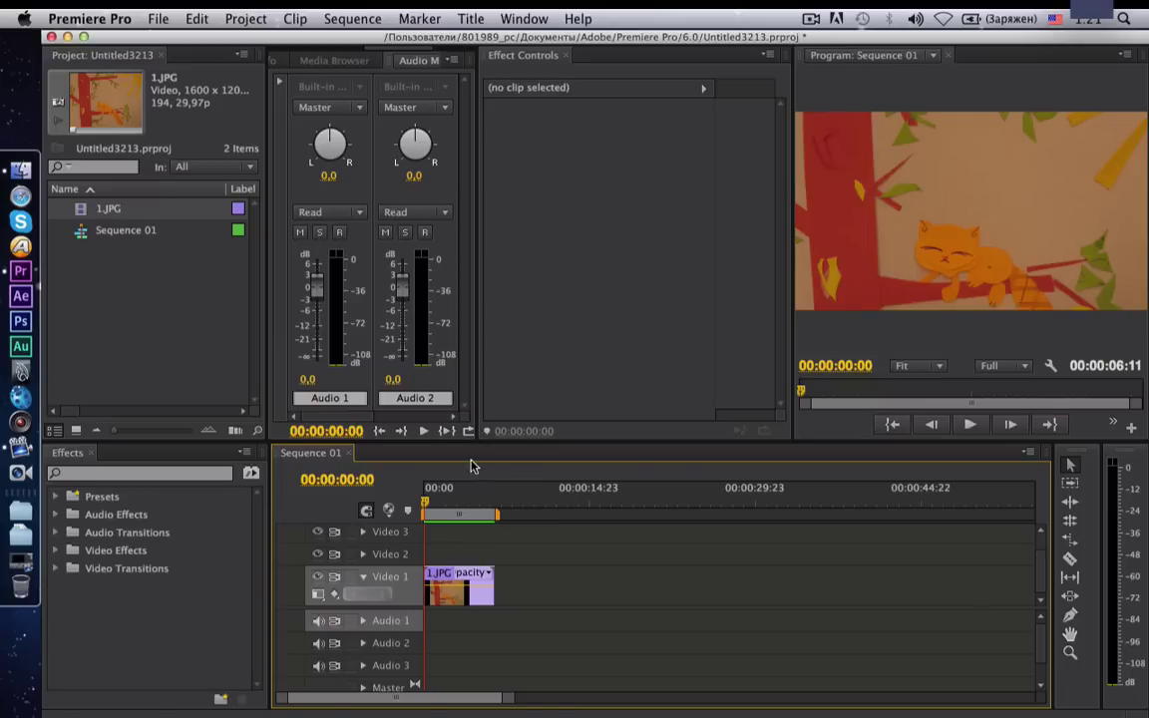
Select the 1.JPG clip and zoom the timeline in and out to preview it.
left_click(447, 599)
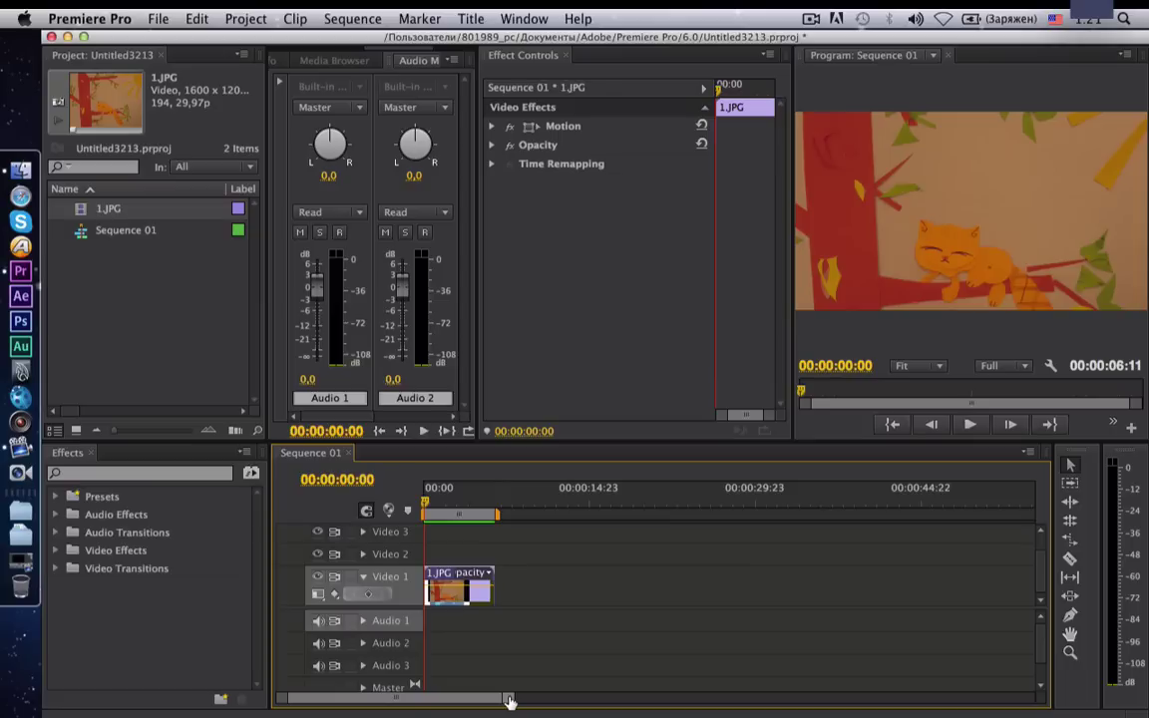
mouse_move(510, 698)
left_mouse_down()
mouse_move(439, 698)
mouse_move(650, 699)
mouse_move(569, 697)
left_mouse_up()
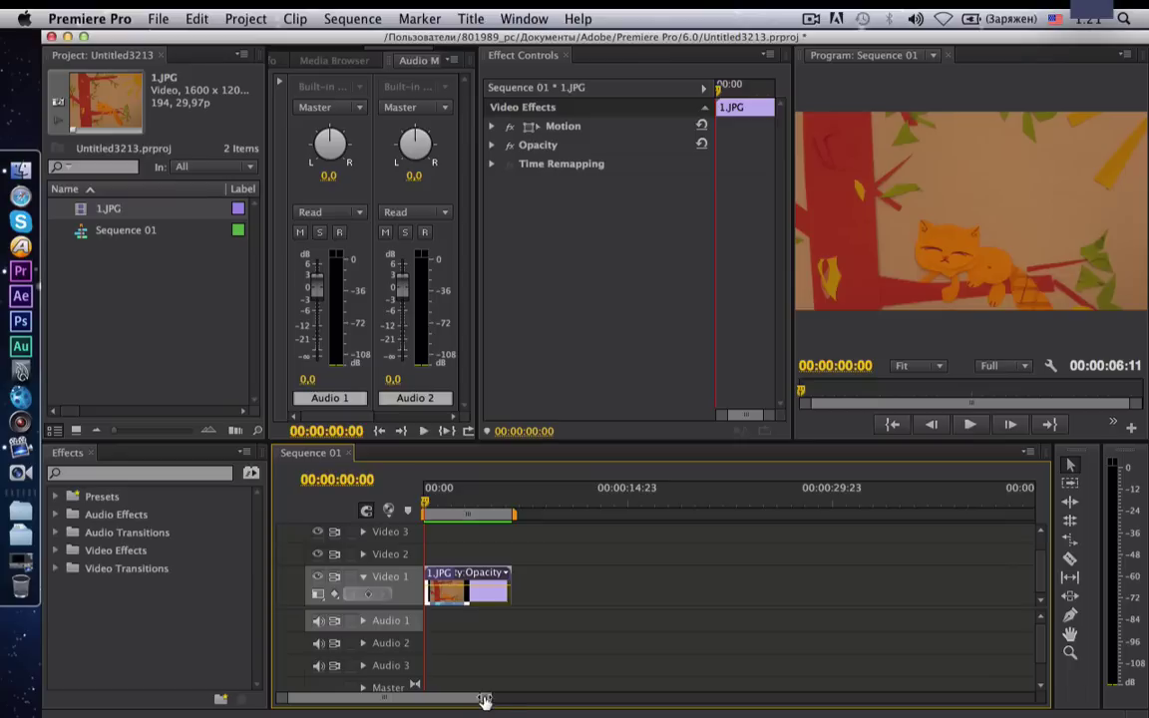
key("equal")
key("equal")
key("equal")
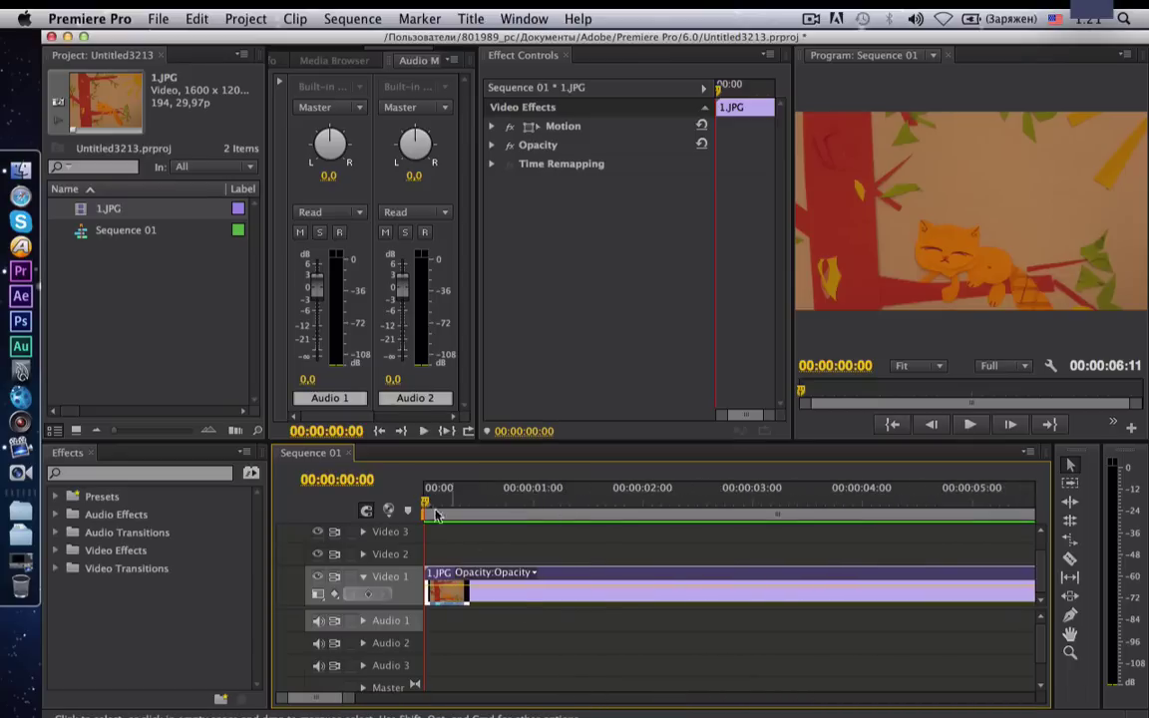
key("space")
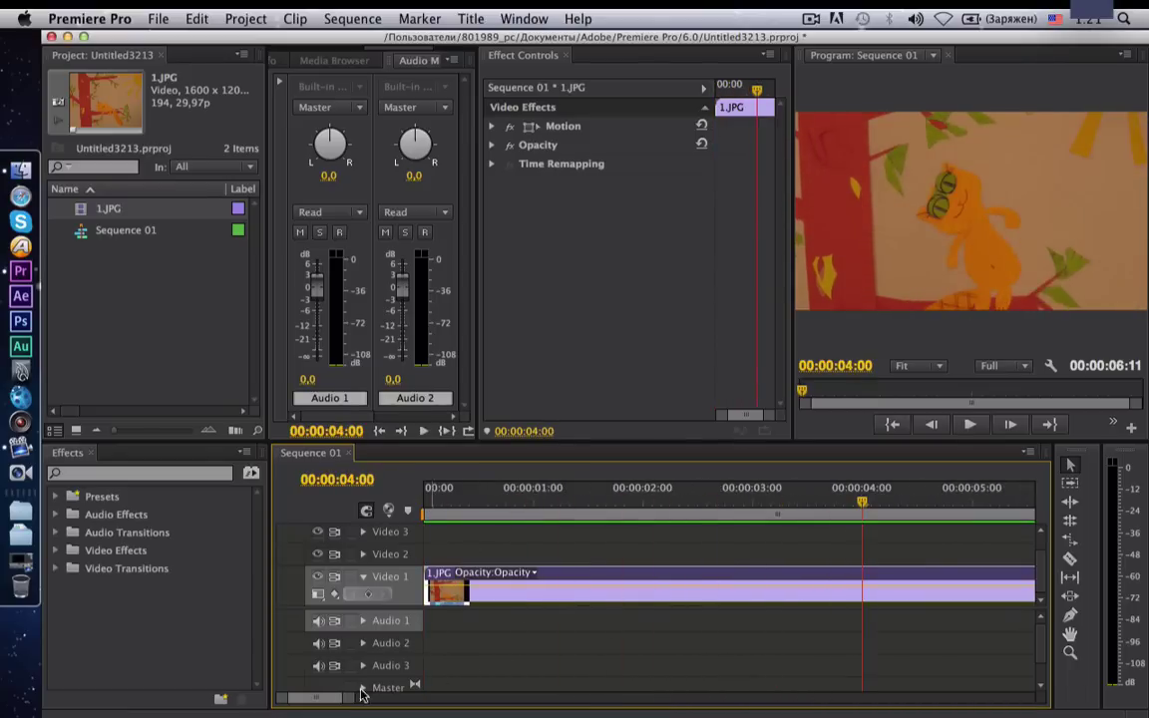
key("minus")
key("minus")
key("minus")
key("minus")
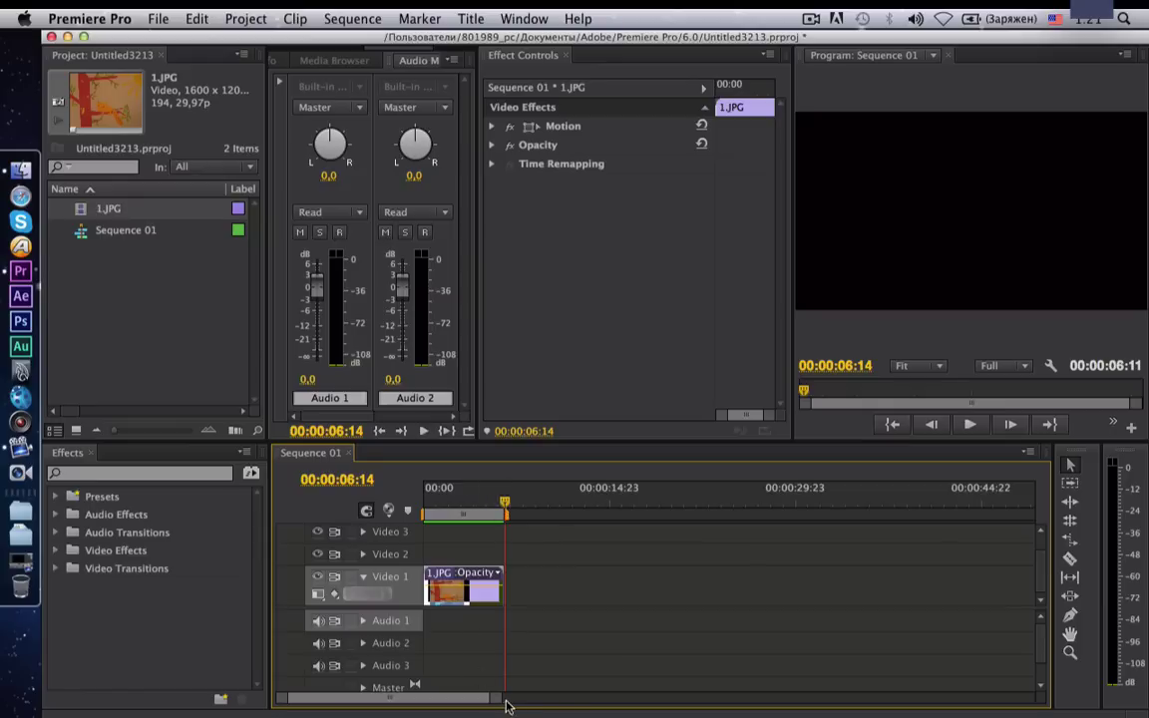
mouse_move(508, 691)
left_mouse_down()
mouse_move(426, 705)
mouse_move(317, 699)
left_mouse_up()
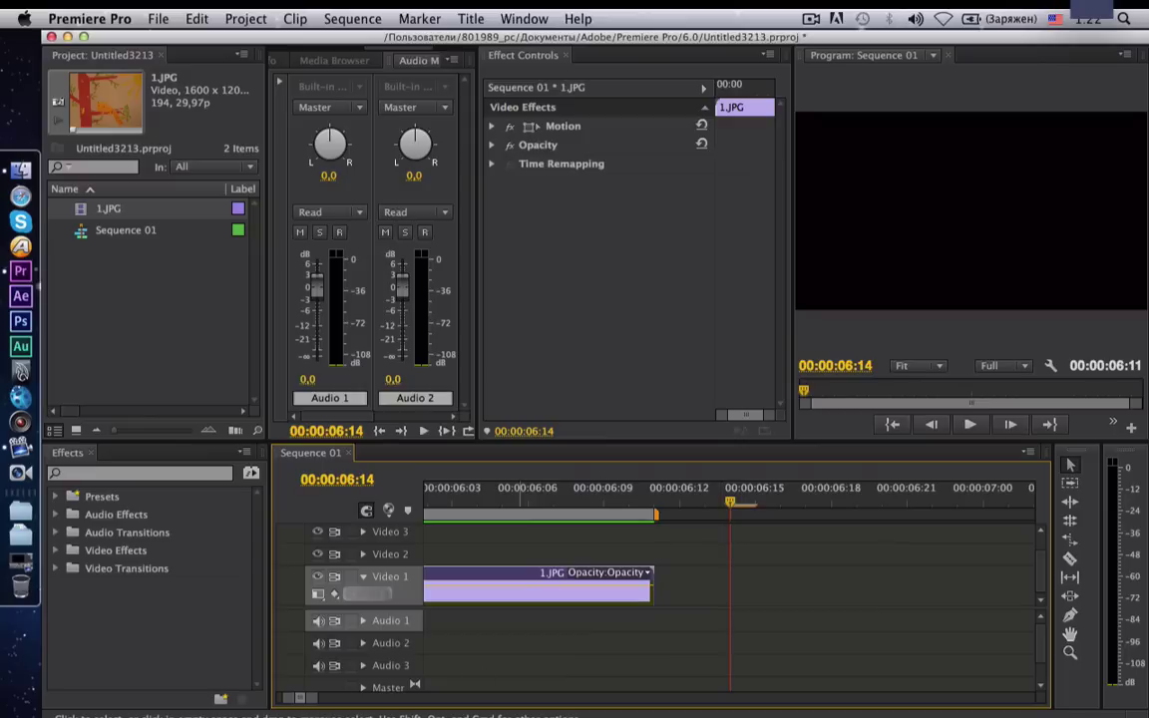
left_click_drag(299, 697, 437, 699)
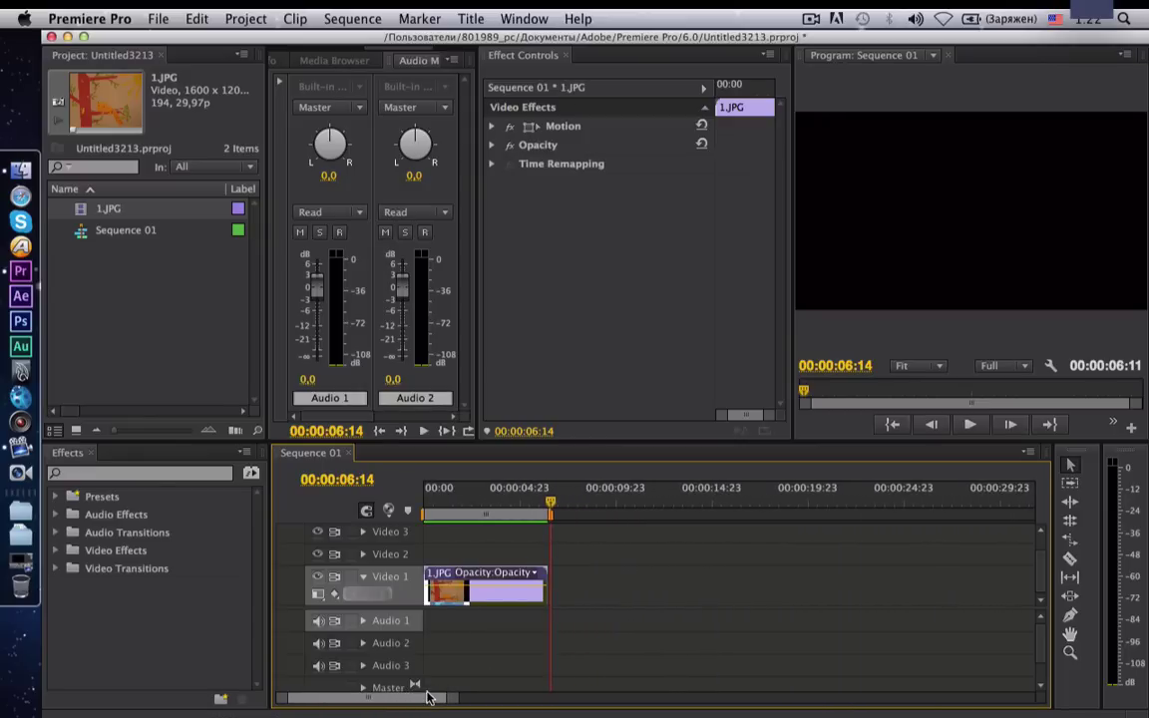
Set the clip's Motion Scale to 97.0 in Effect Controls.
mouse_move(550, 514)
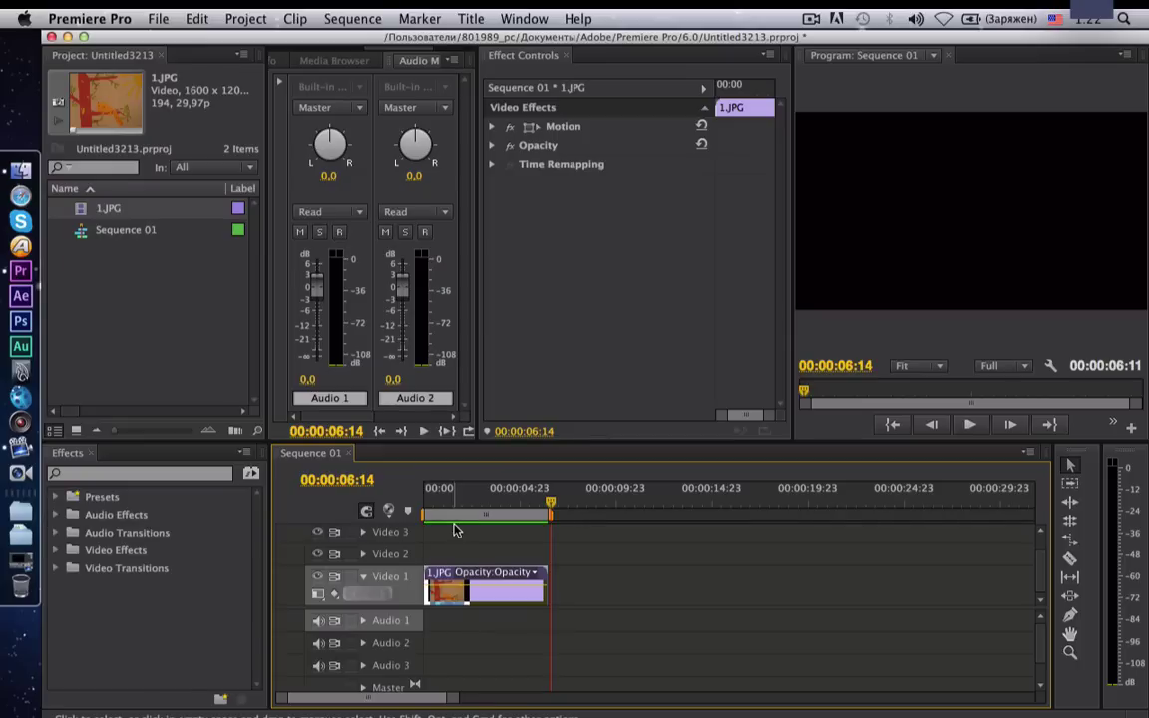
left_click(491, 126)
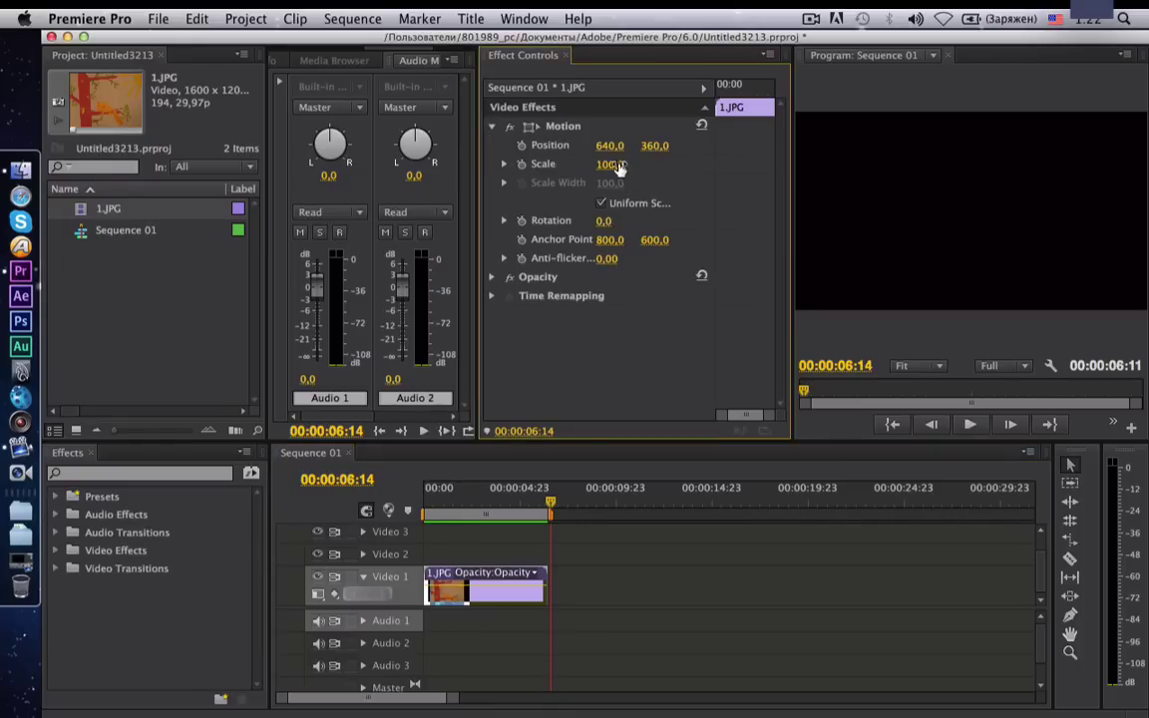
left_click_drag(618, 168, 610, 168)
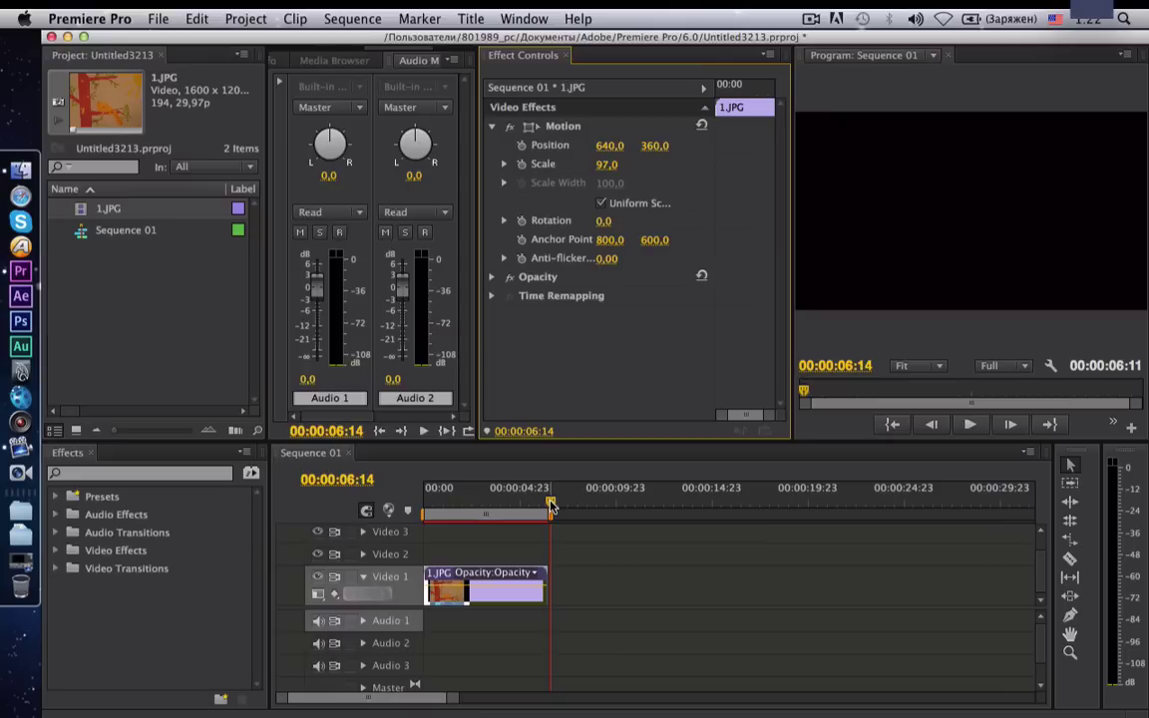
Move the playhead back to 00:00:02:10 and render the work area preview.
left_click_drag(552, 506, 470, 506)
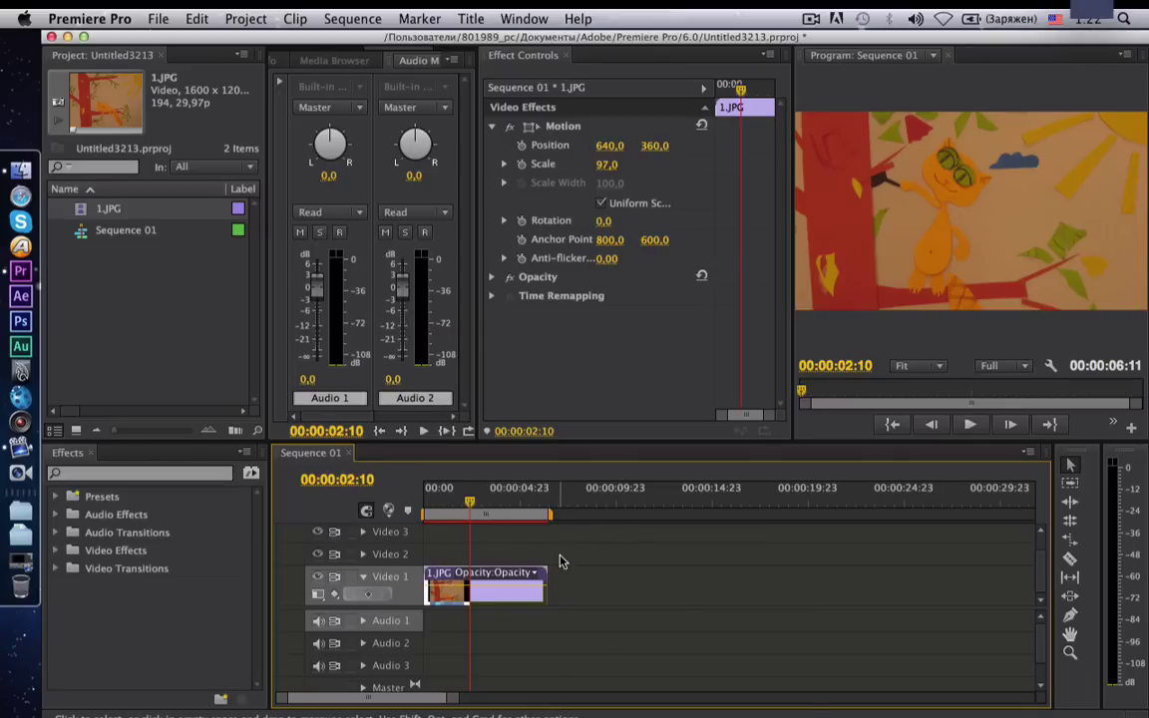
key("Return")
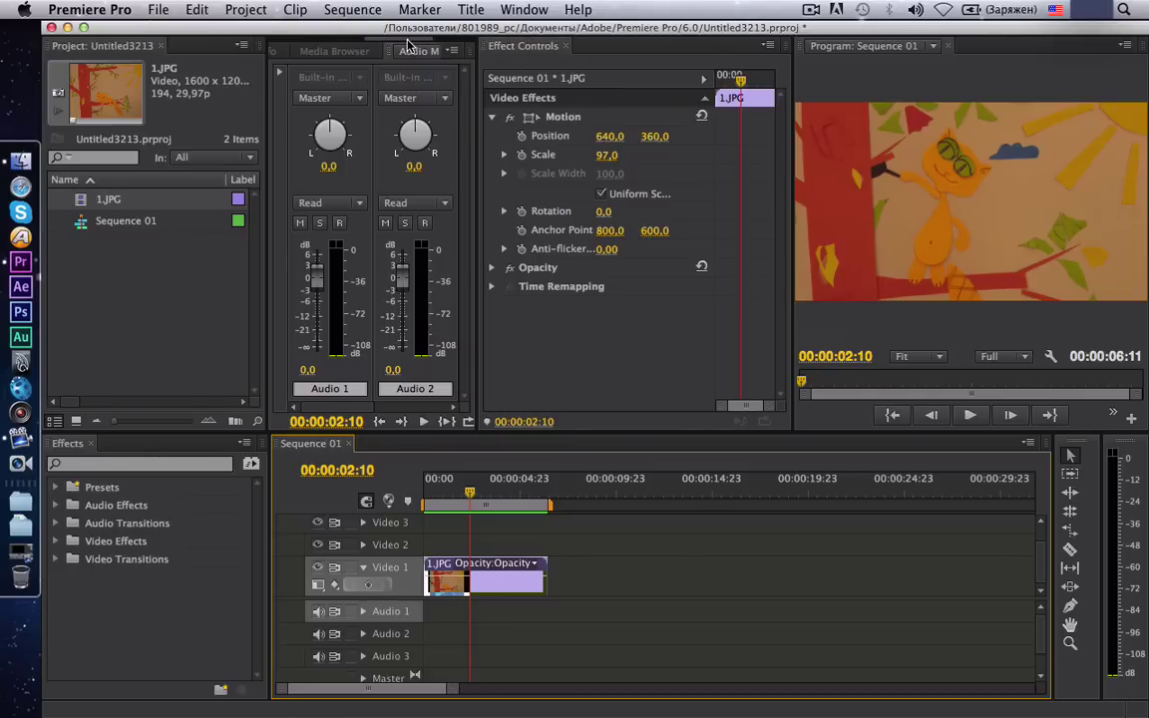
Show the Info panel for the 1.JPG clip: 23.976 fps, 1600 x 1200, 00:00:06:11.
left_click_drag(393, 41, 359, 38)
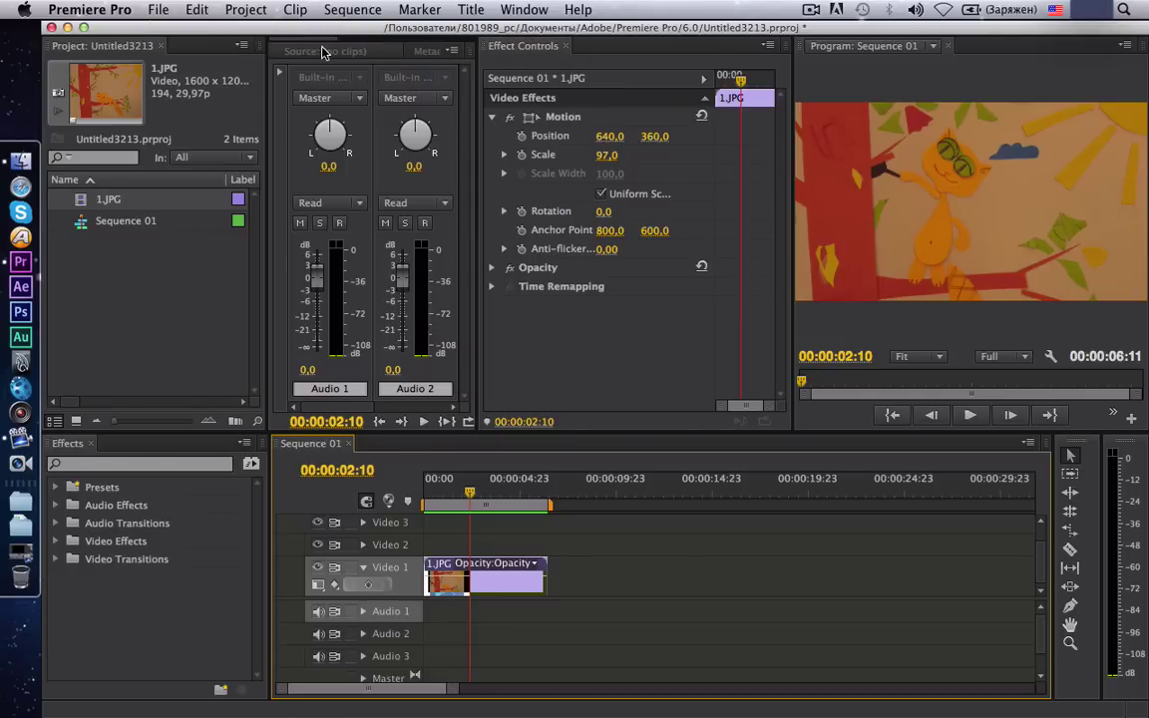
left_click(292, 50)
mouse_move(316, 40)
left_mouse_down()
mouse_move(367, 42)
mouse_move(406, 70)
left_mouse_up()
left_click(365, 52)
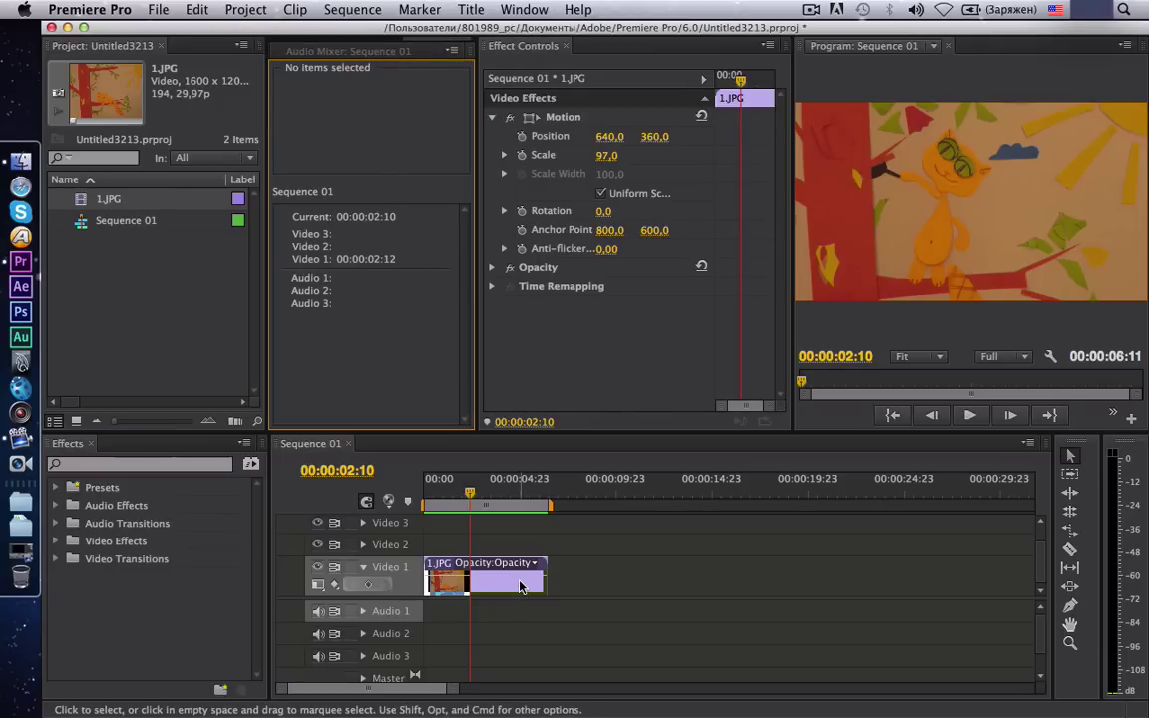
left_click(507, 587)
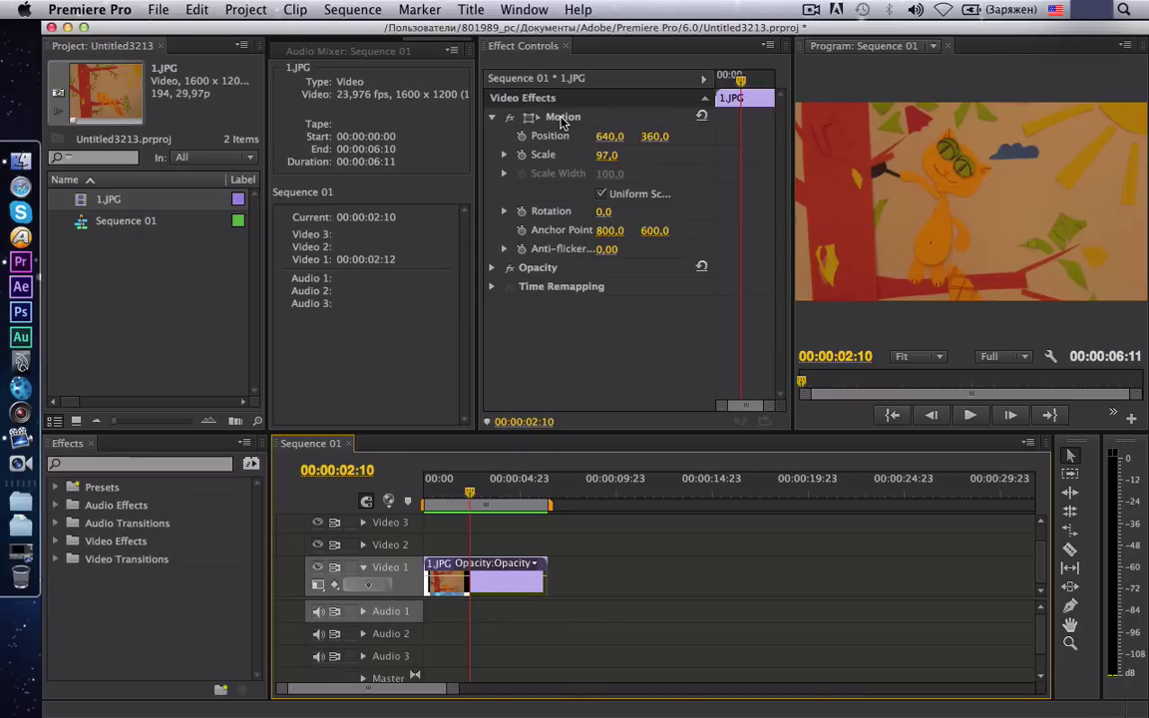
Set the clip's Motion Scale to 49 and Position to 636, 349.
left_click(492, 118)
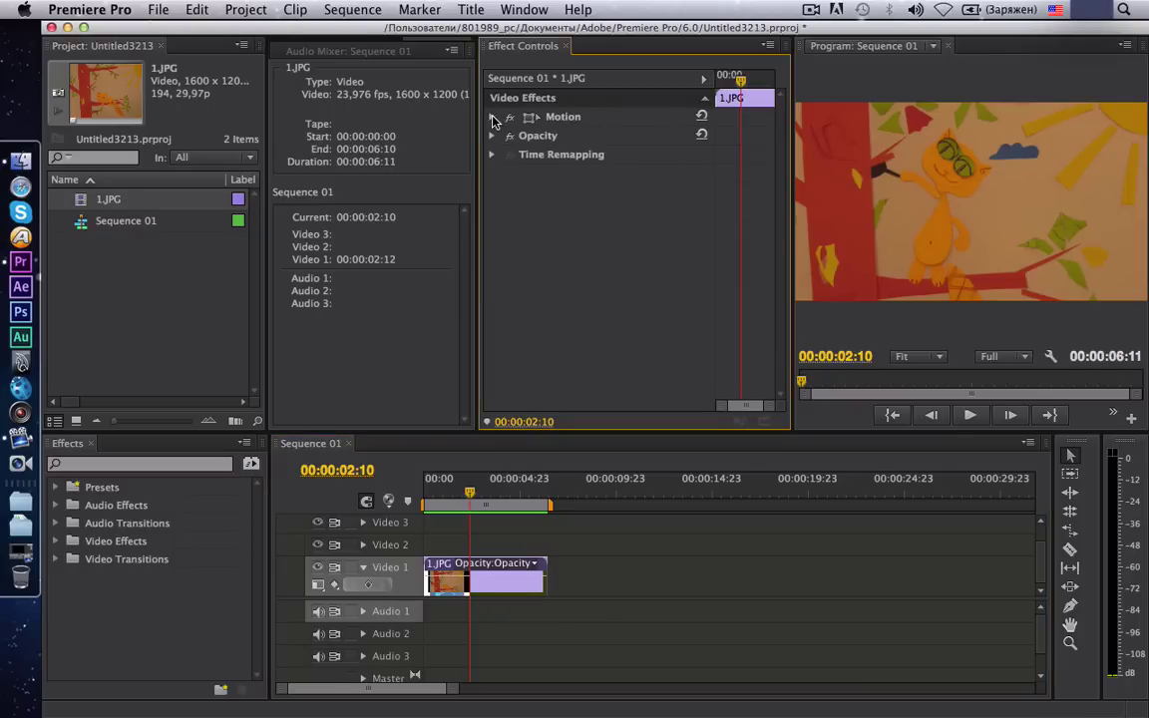
left_click(492, 118)
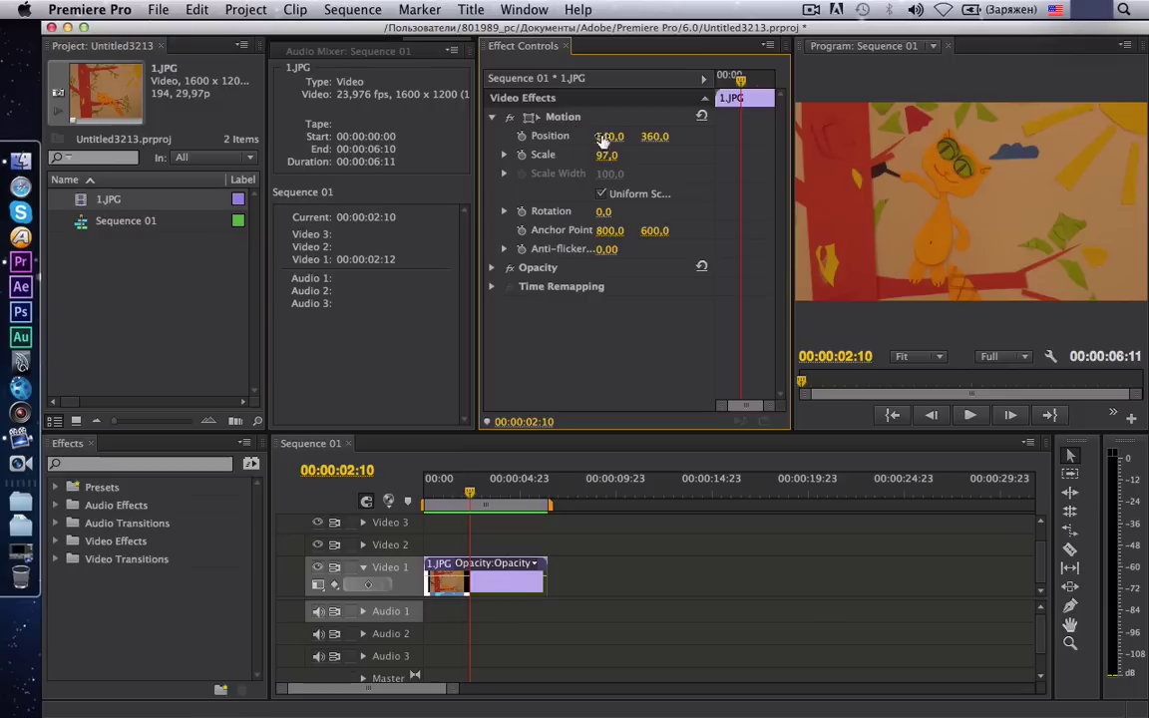
left_click_drag(606, 155, 621, 156)
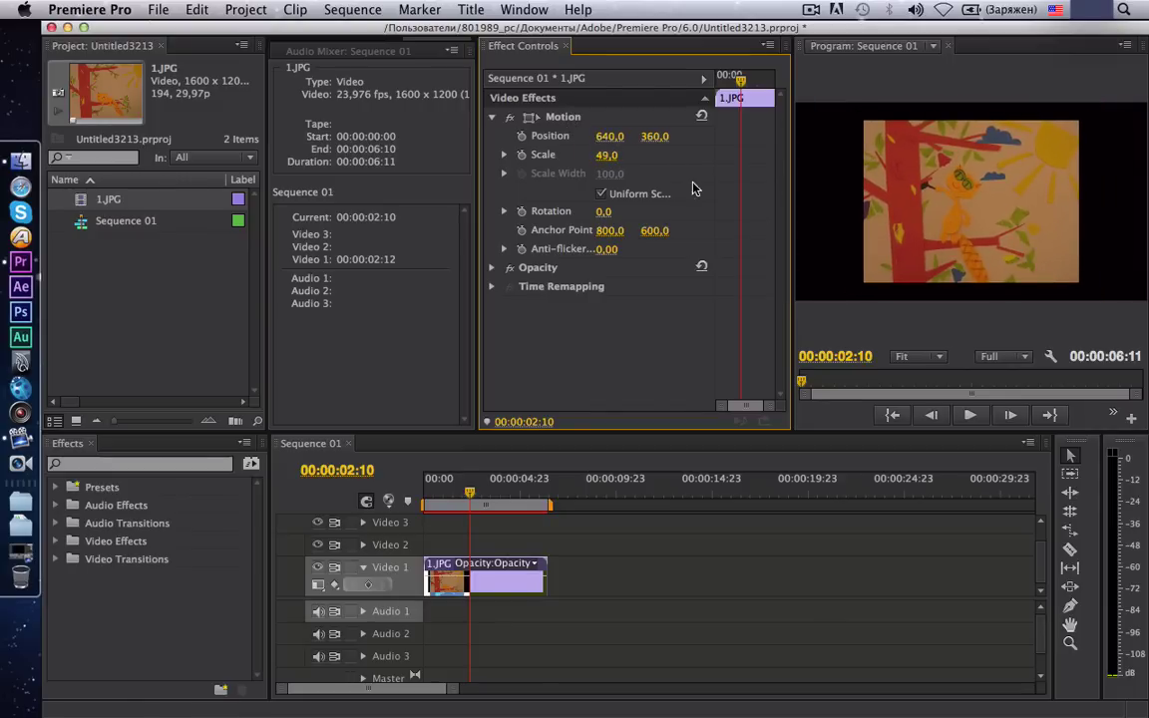
mouse_move(610, 137)
left_mouse_down()
mouse_move(643, 137)
mouse_move(573, 137)
left_mouse_up()
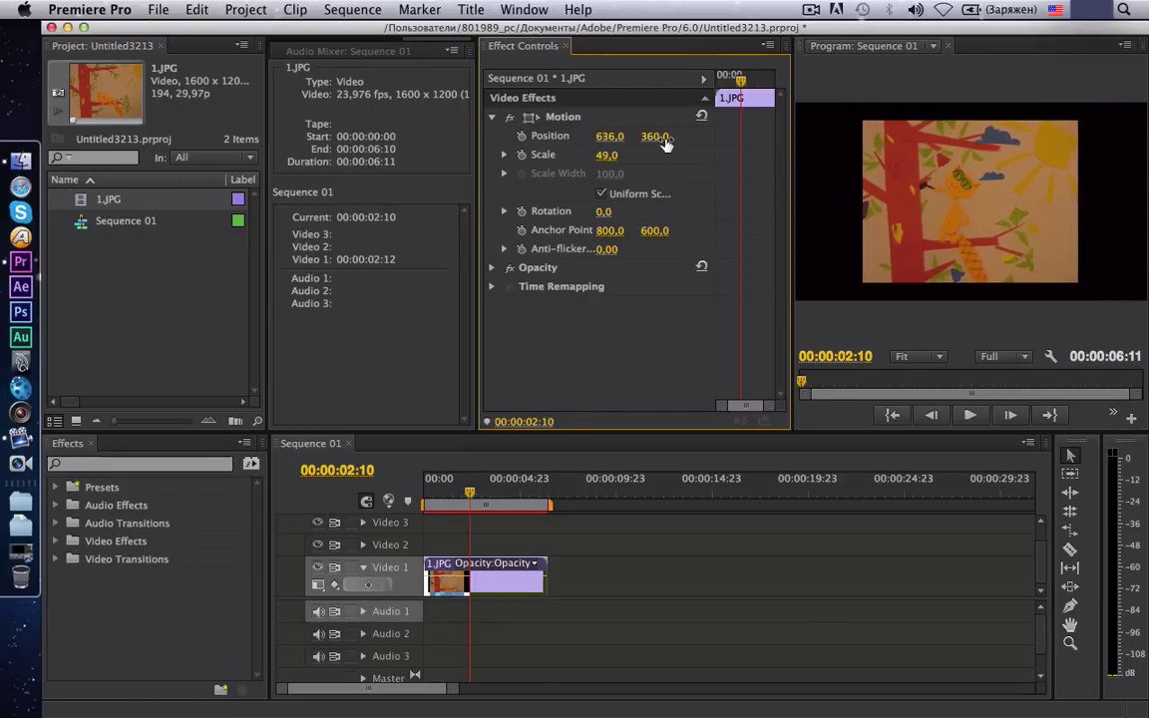
mouse_move(654, 137)
left_mouse_down()
mouse_move(697, 137)
mouse_move(601, 137)
left_mouse_up()
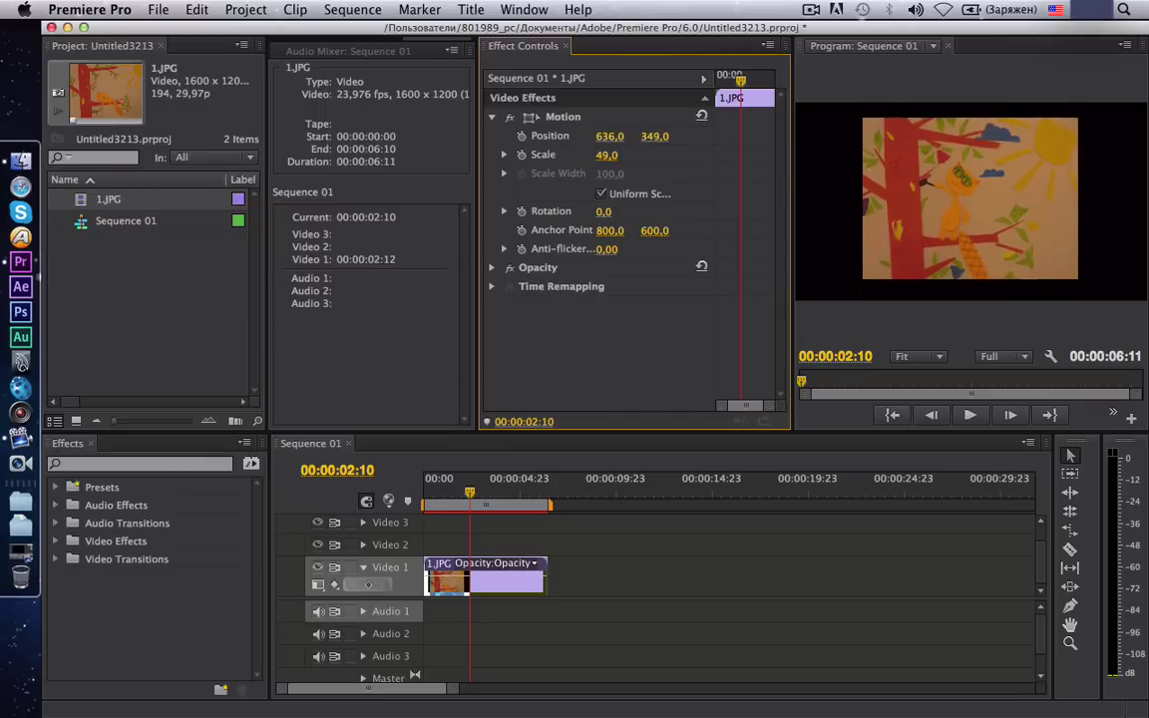
Experiment with the clip's Rotation angle and lower its Opacity.
left_click_drag(604, 211, 681, 212)
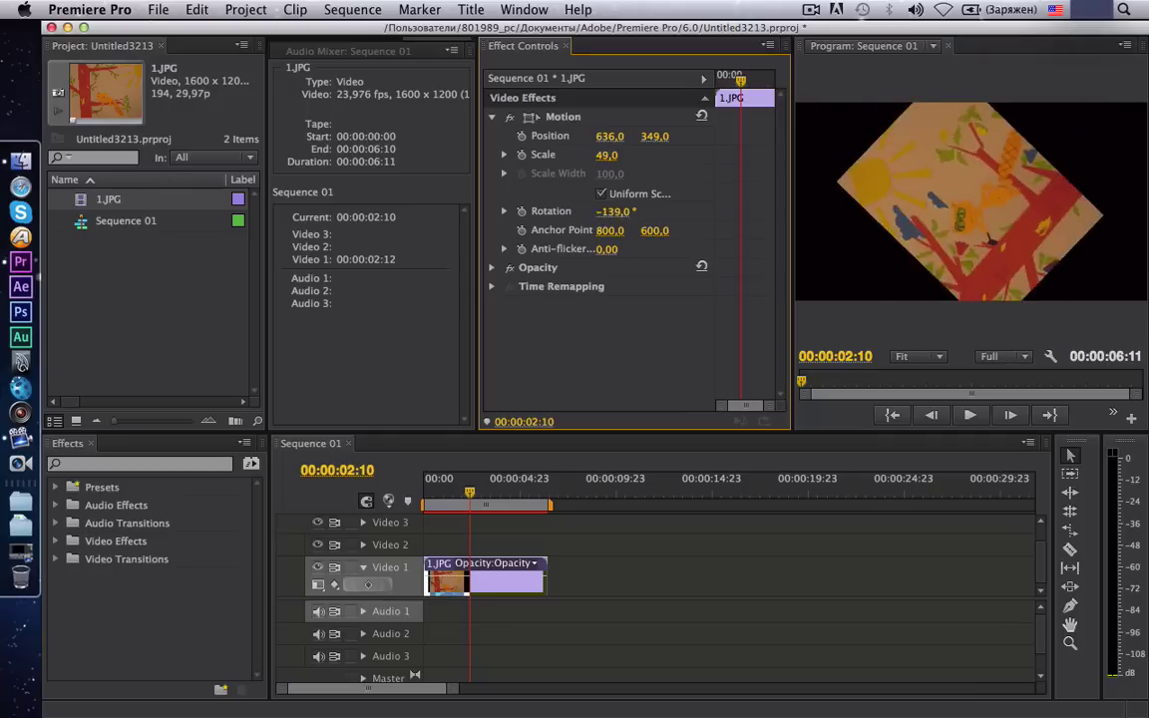
left_click_drag(608, 211, 558, 199)
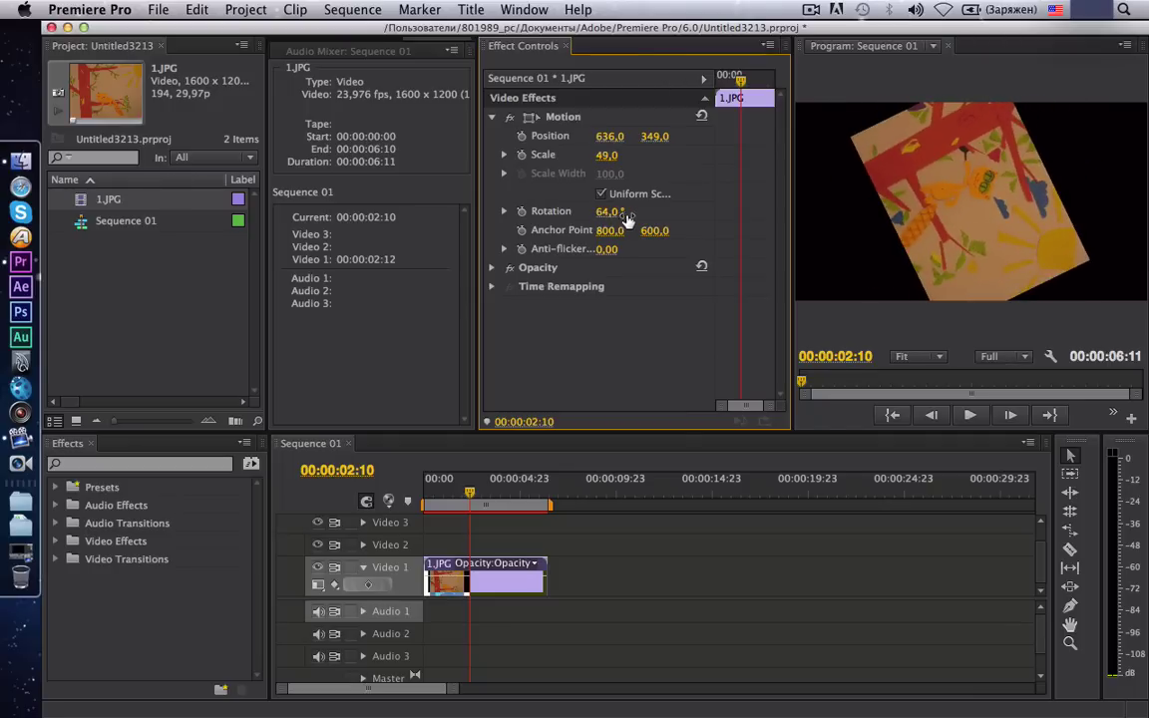
left_click(491, 267)
left_click_drag(616, 287, 575, 287)
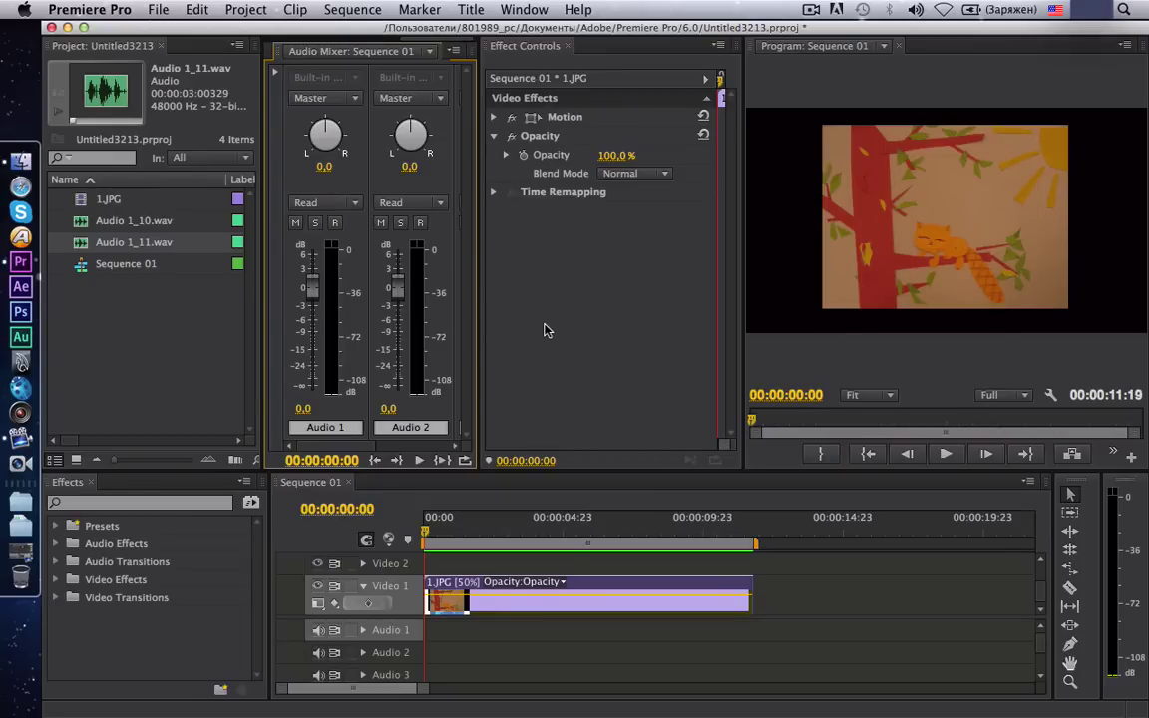
Reset the 1.JPG picture's rotation from 56° to 0° and widen Effect Controls to show the keyframe timeline.
left_click(493, 117)
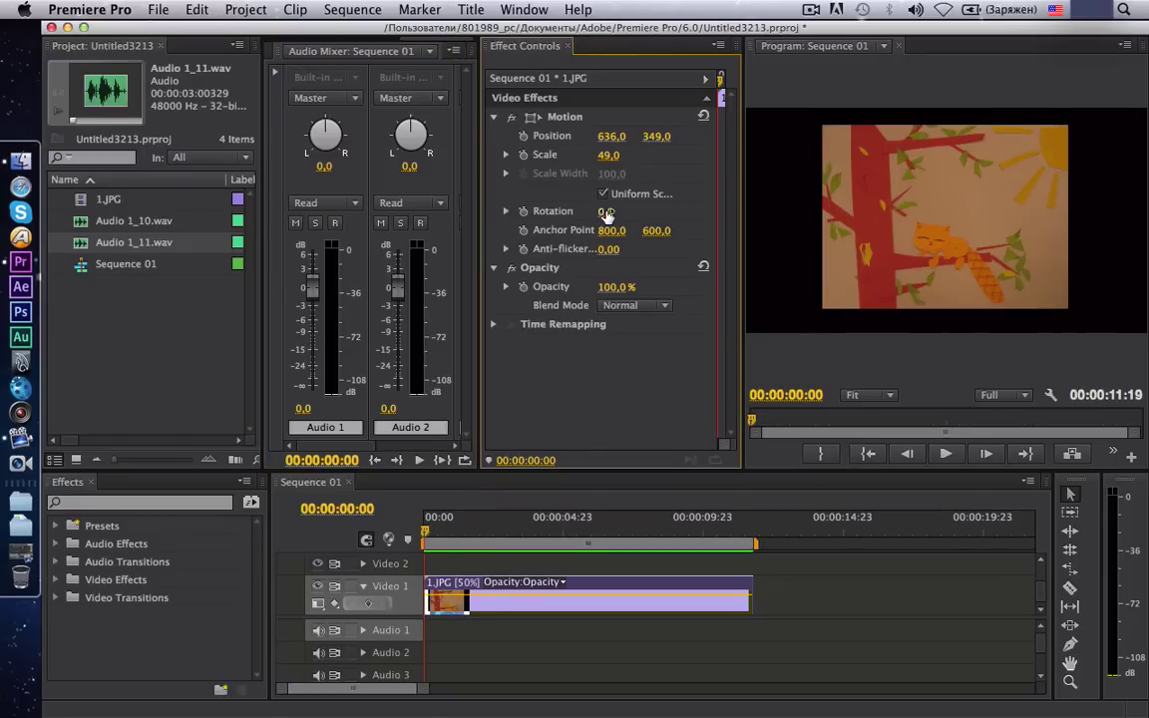
left_click_drag(606, 211, 662, 211)
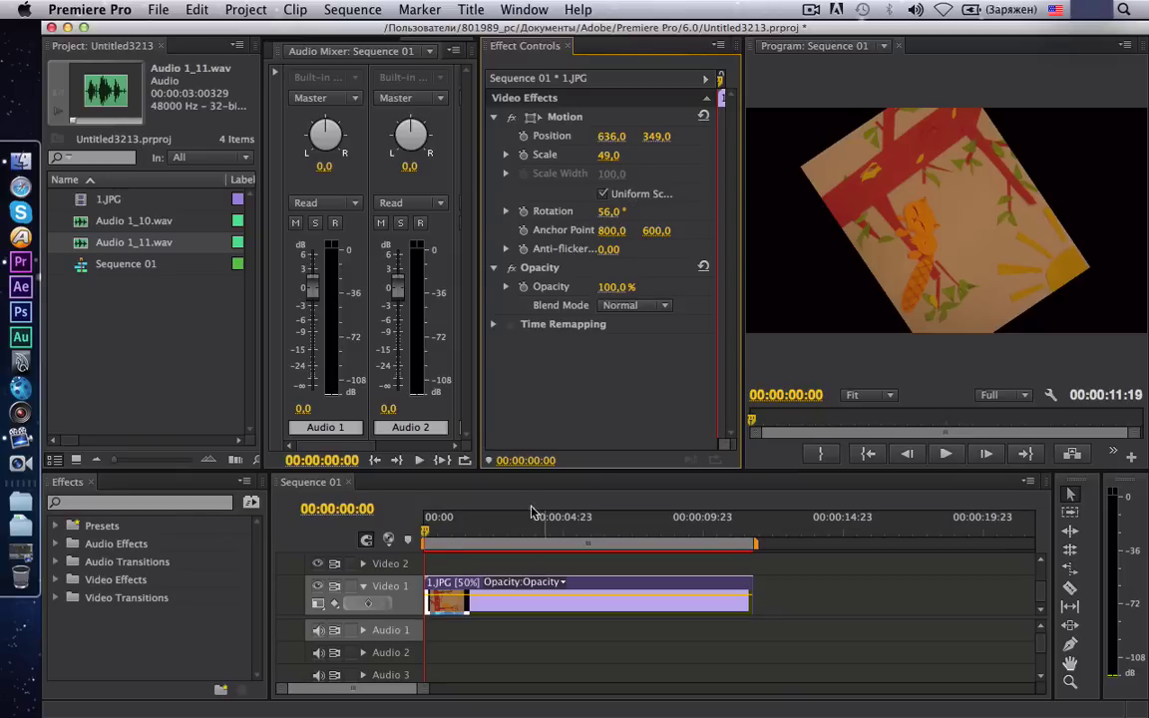
mouse_move(429, 531)
left_mouse_down()
mouse_move(751, 539)
mouse_move(446, 561)
mouse_move(451, 583)
left_mouse_up()
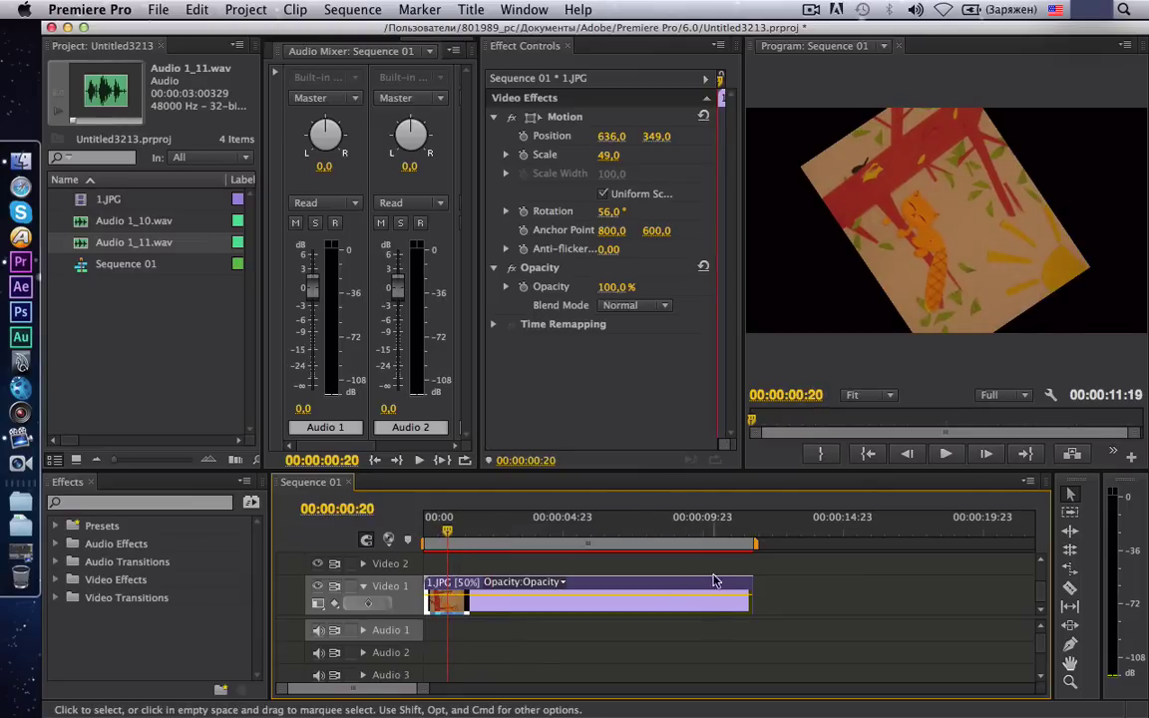
left_click(626, 208)
type("0")
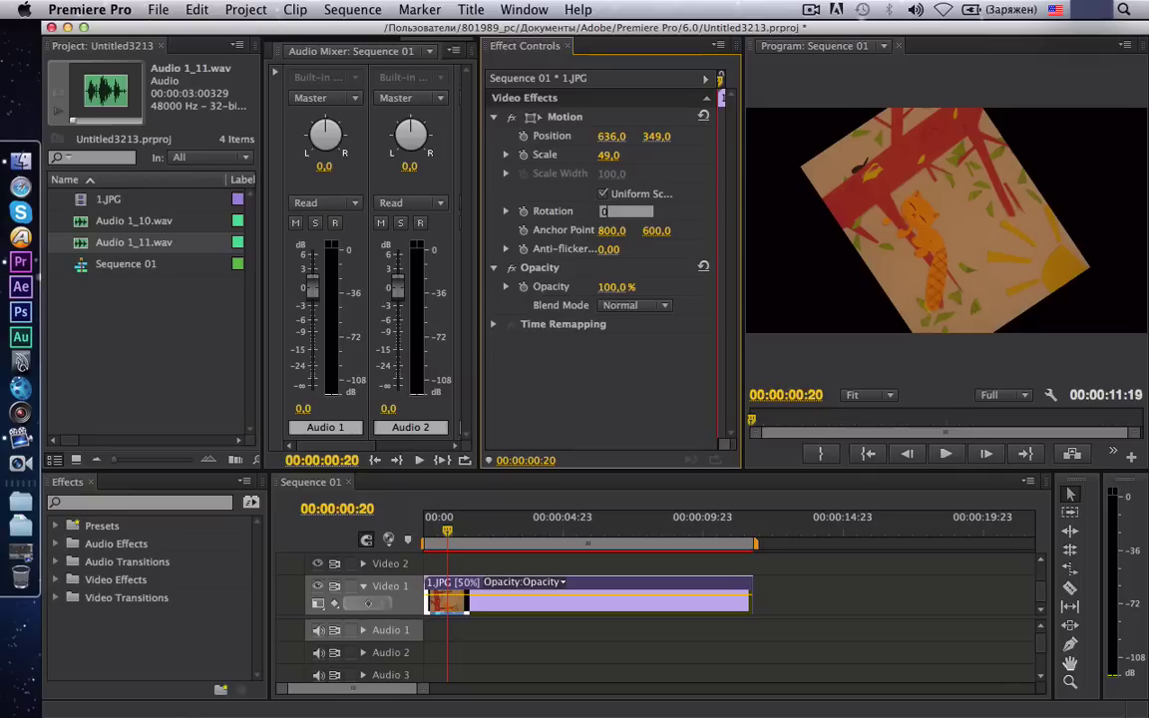
key("Return")
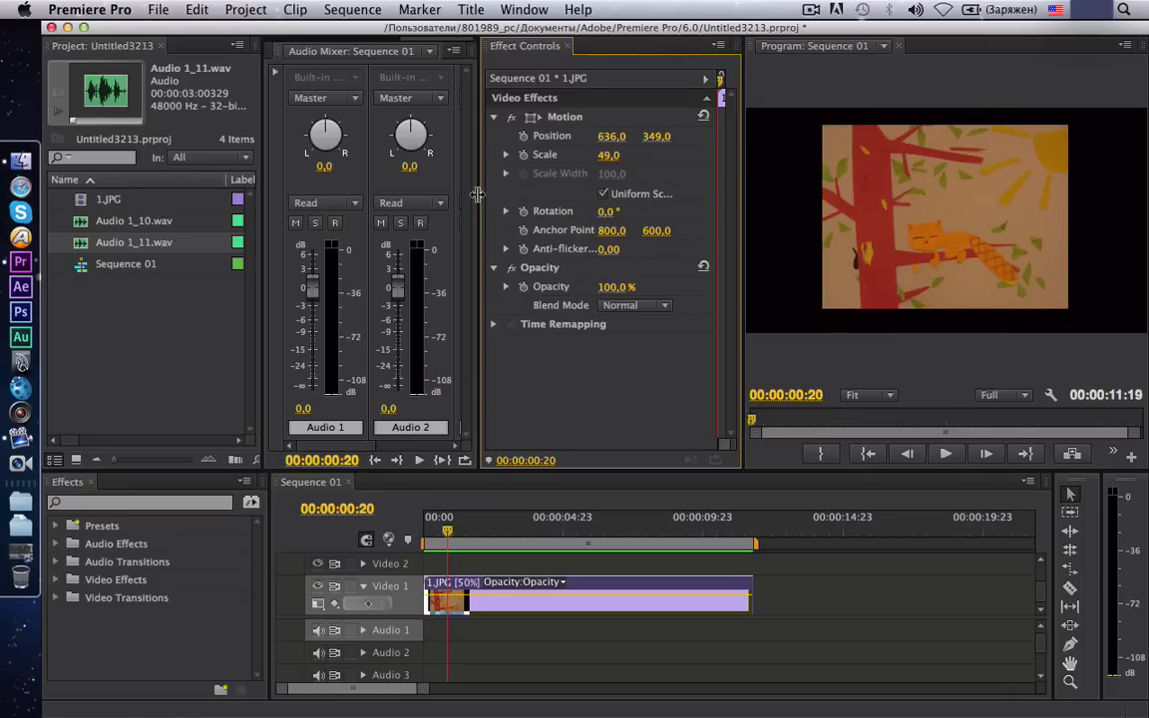
mouse_move(478, 193)
left_mouse_down()
mouse_move(239, 221)
mouse_move(176, 214)
left_mouse_up()
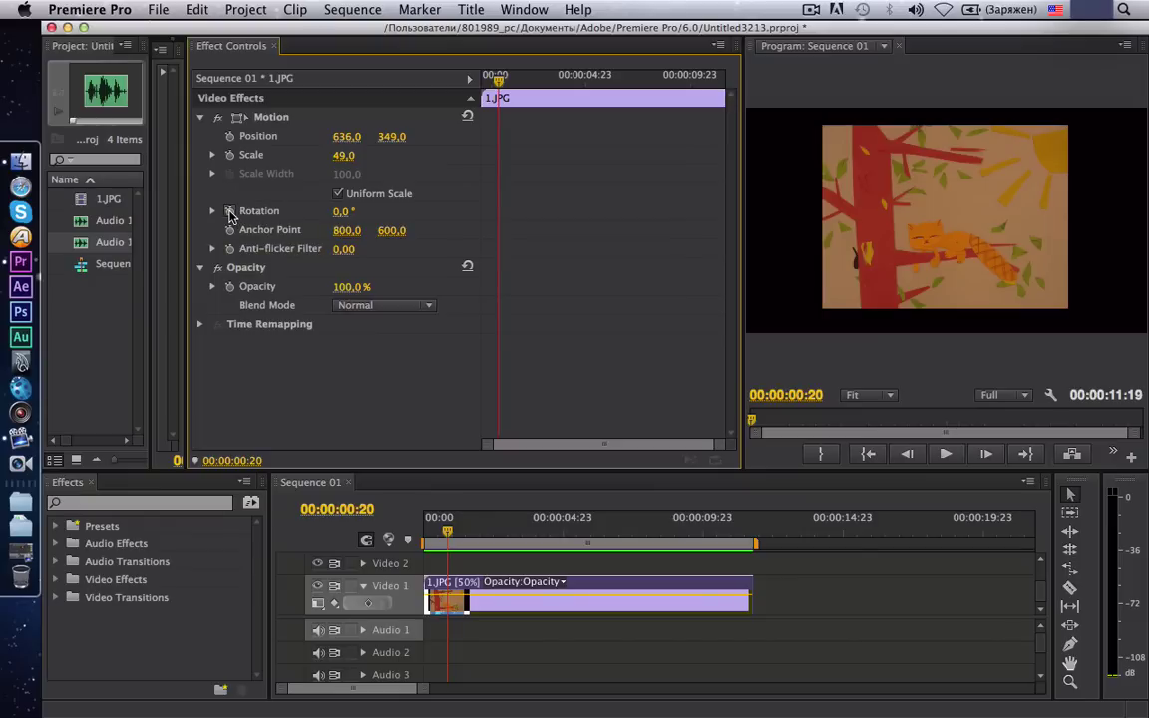
Keyframe the 1.JPG rotation from 0° at the clip start to 73° at 00:00:04:23.
left_click(231, 214)
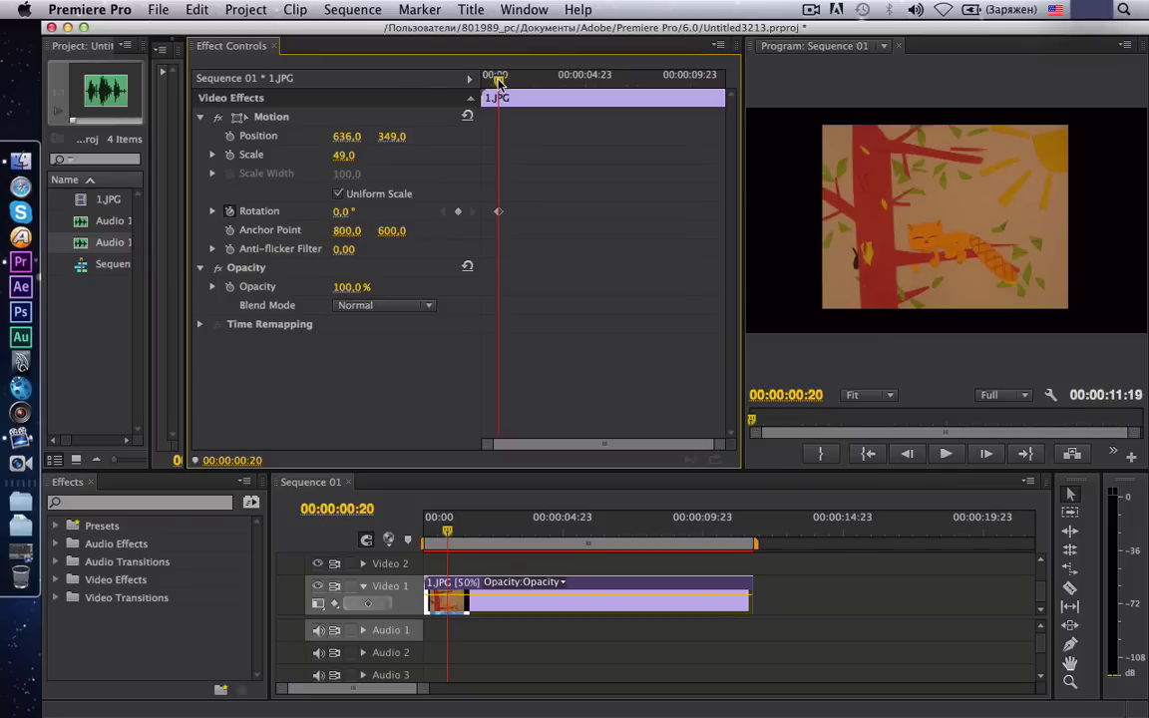
left_click_drag(499, 84, 600, 84)
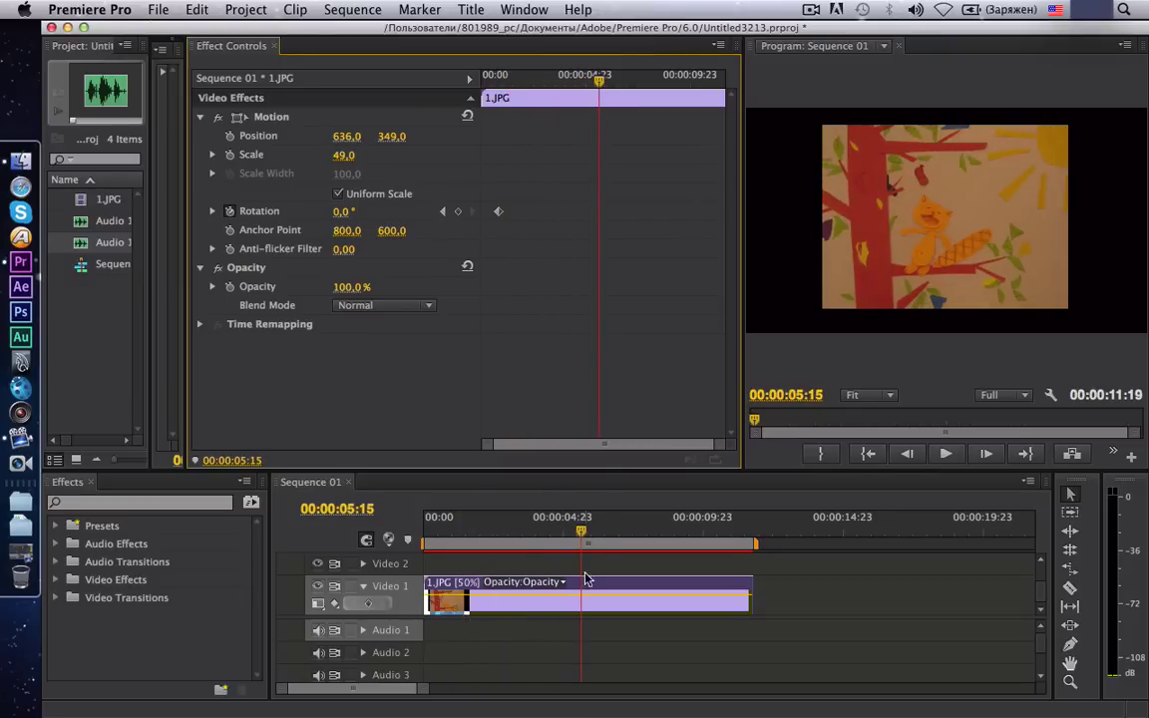
left_click(569, 536)
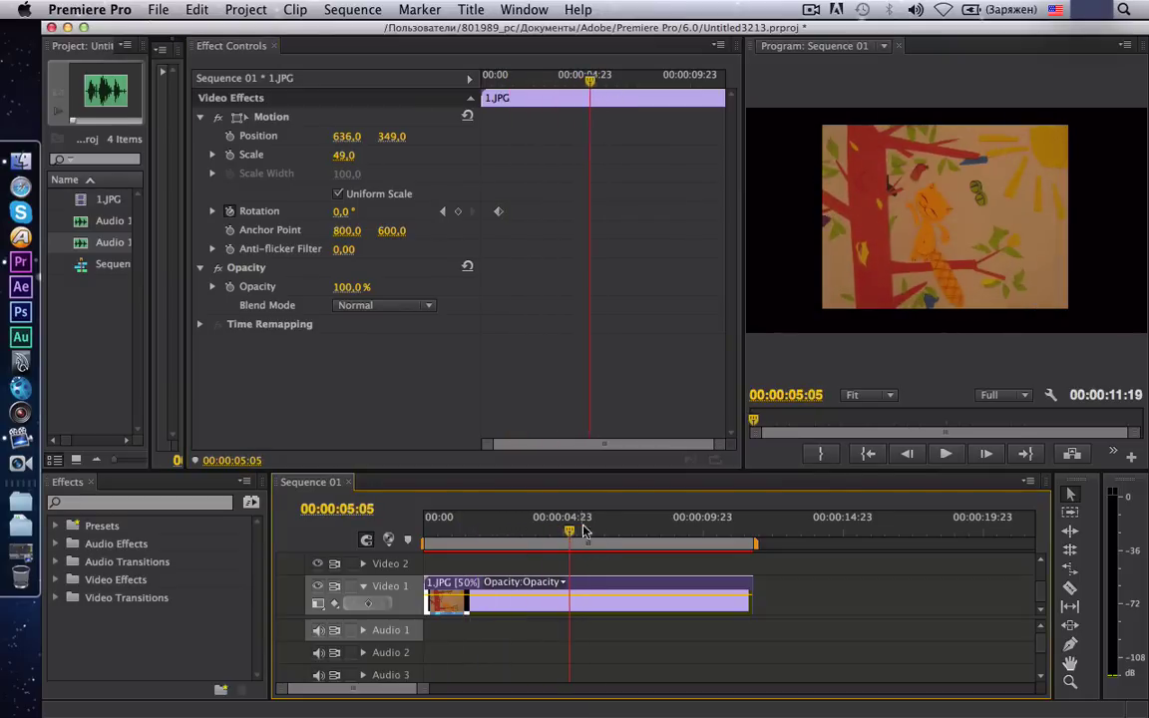
left_click_drag(593, 87, 586, 87)
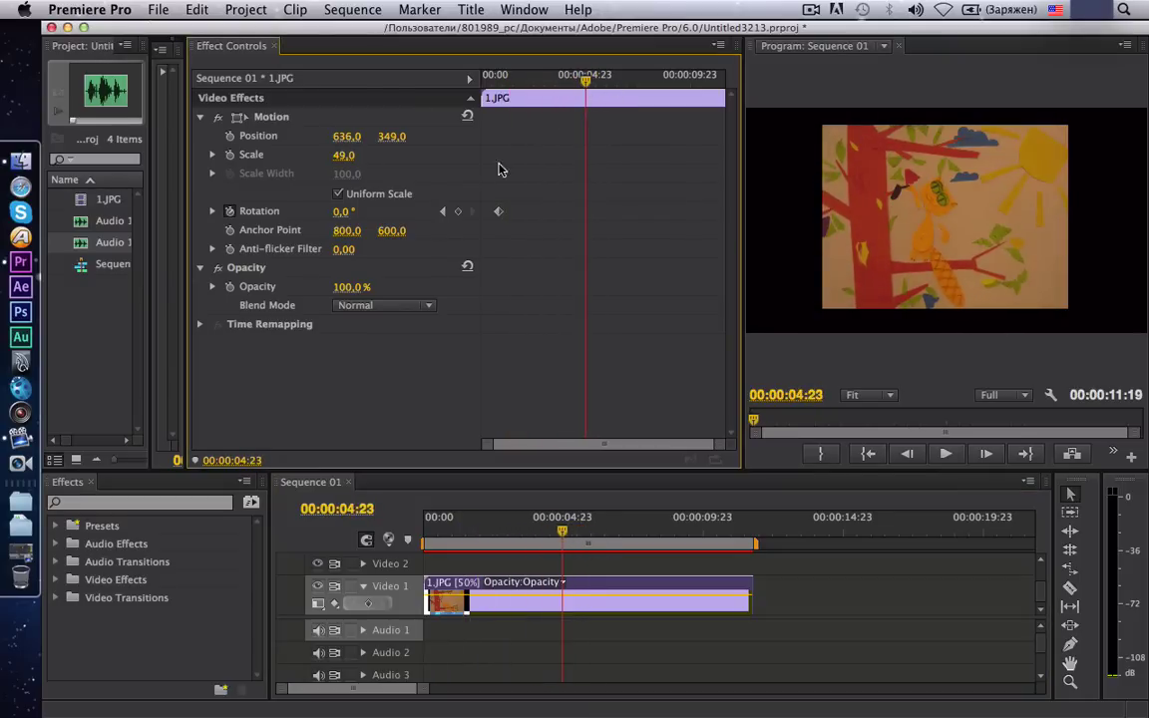
left_click(342, 212)
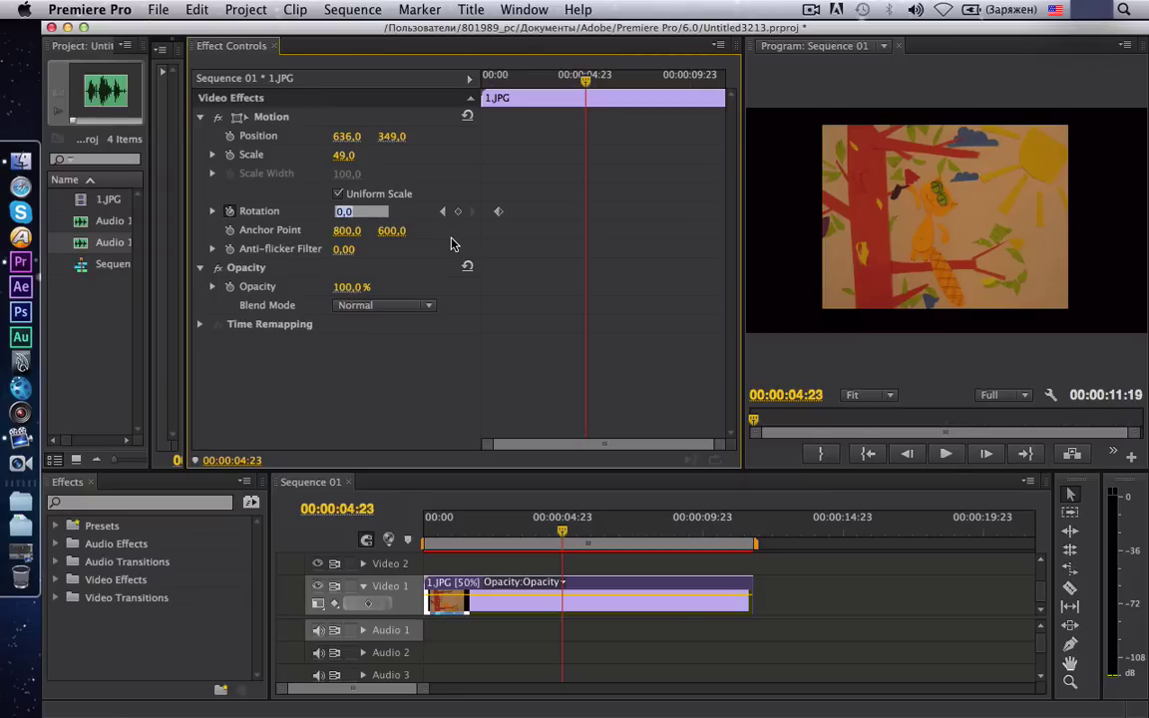
type("90")
key("Return")
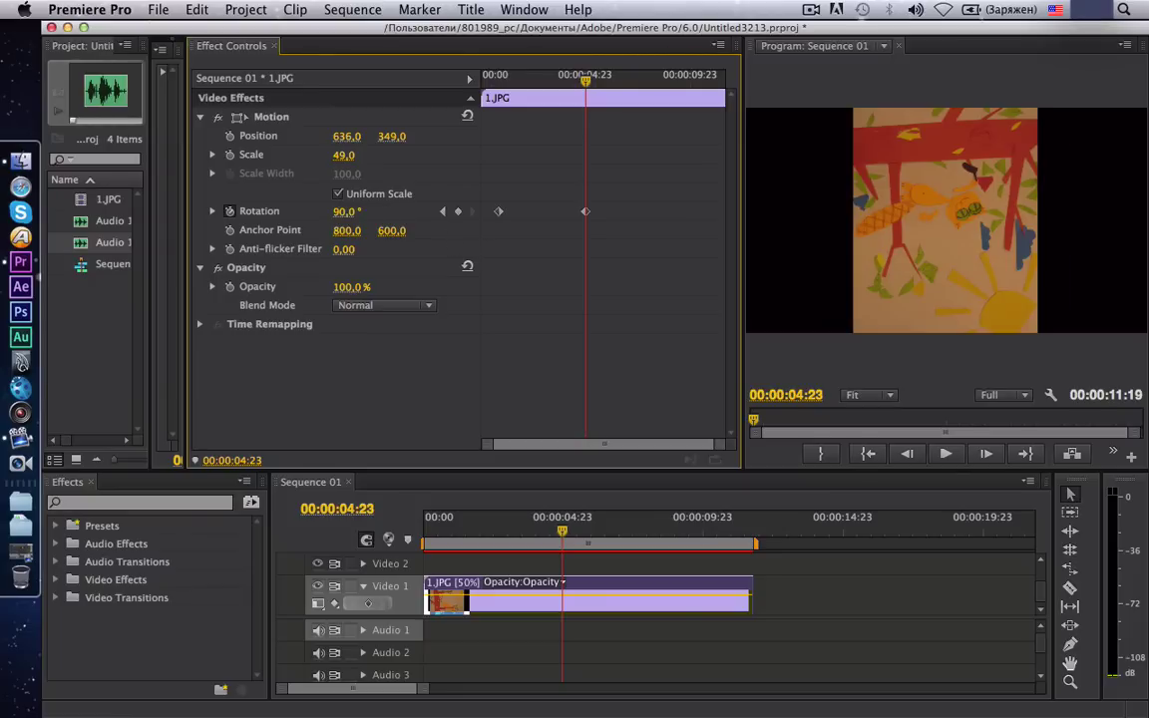
left_click_drag(342, 211, 325, 212)
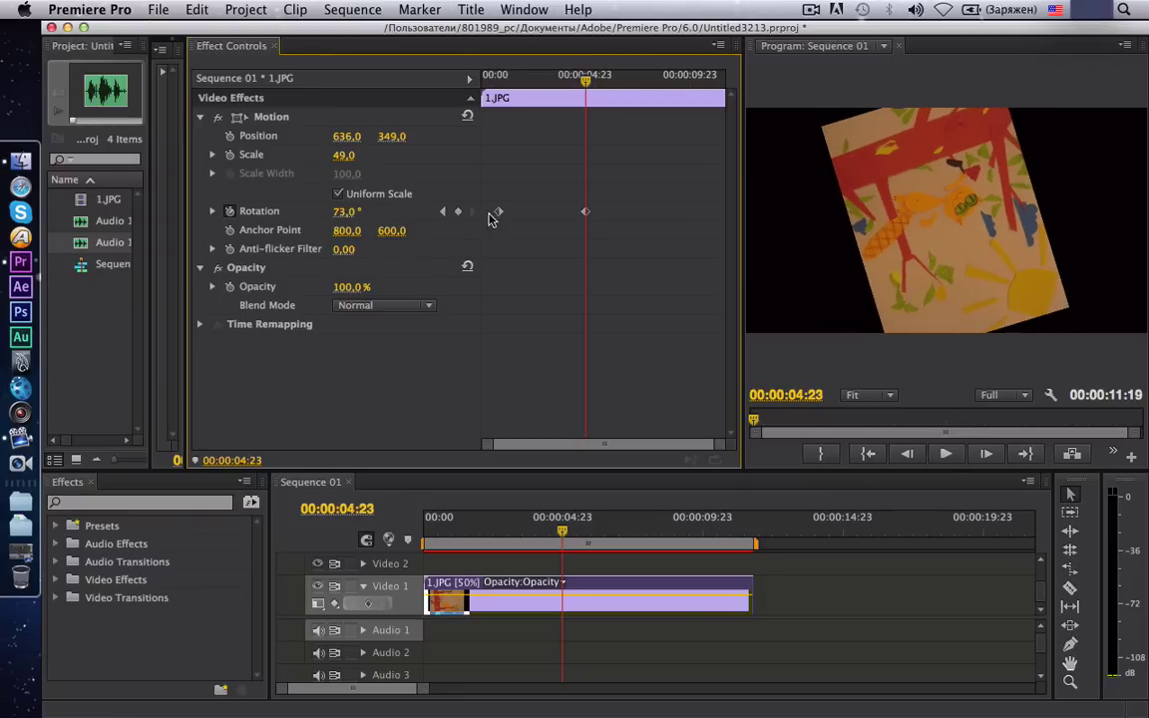
left_click_drag(588, 96, 489, 113)
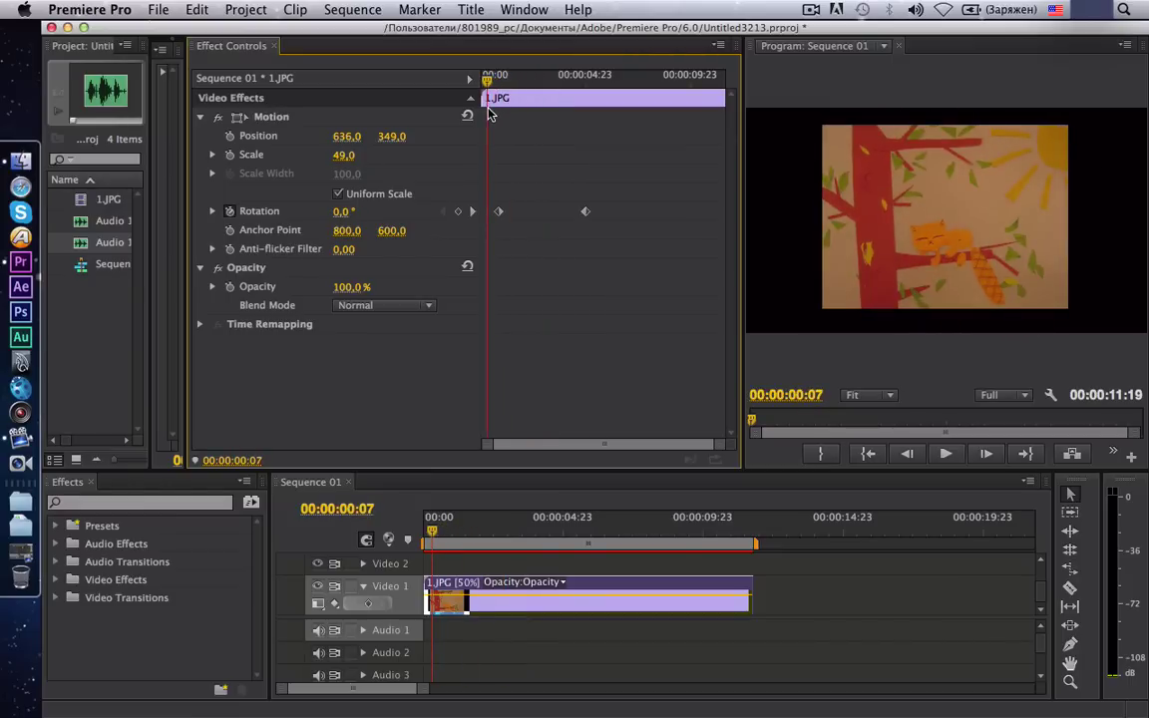
Preview the spin, then add a rotation keyframe holding 73° at 00:00:07:23.
key("space")
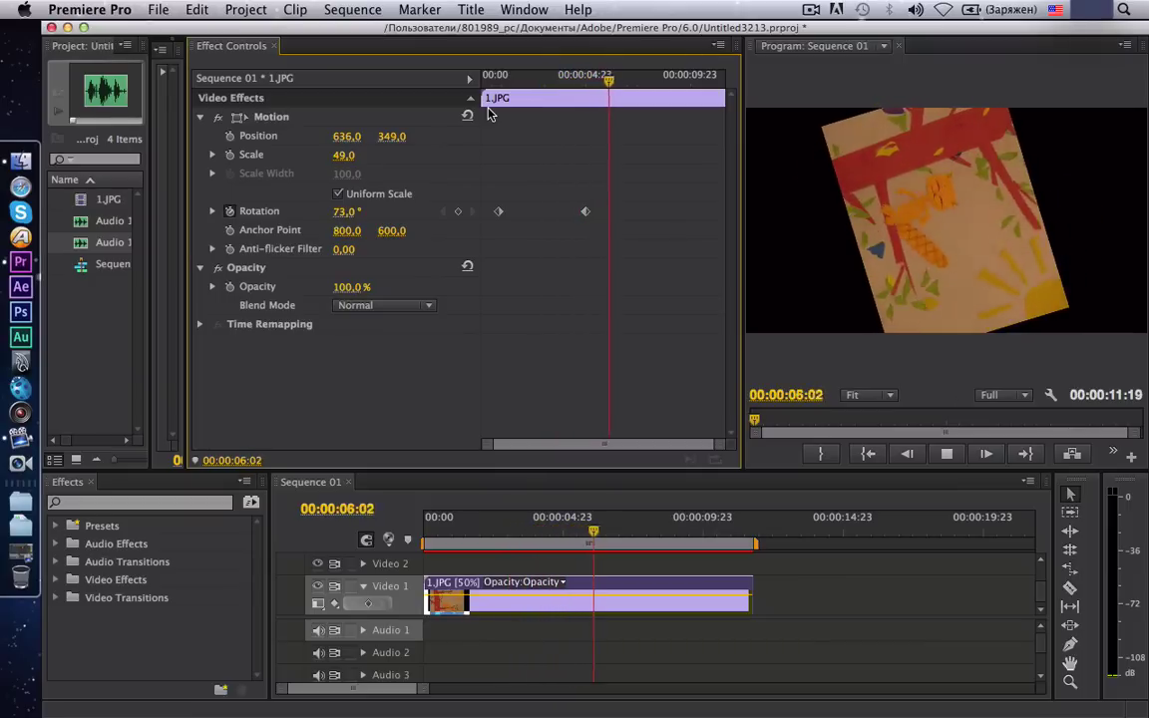
key("space")
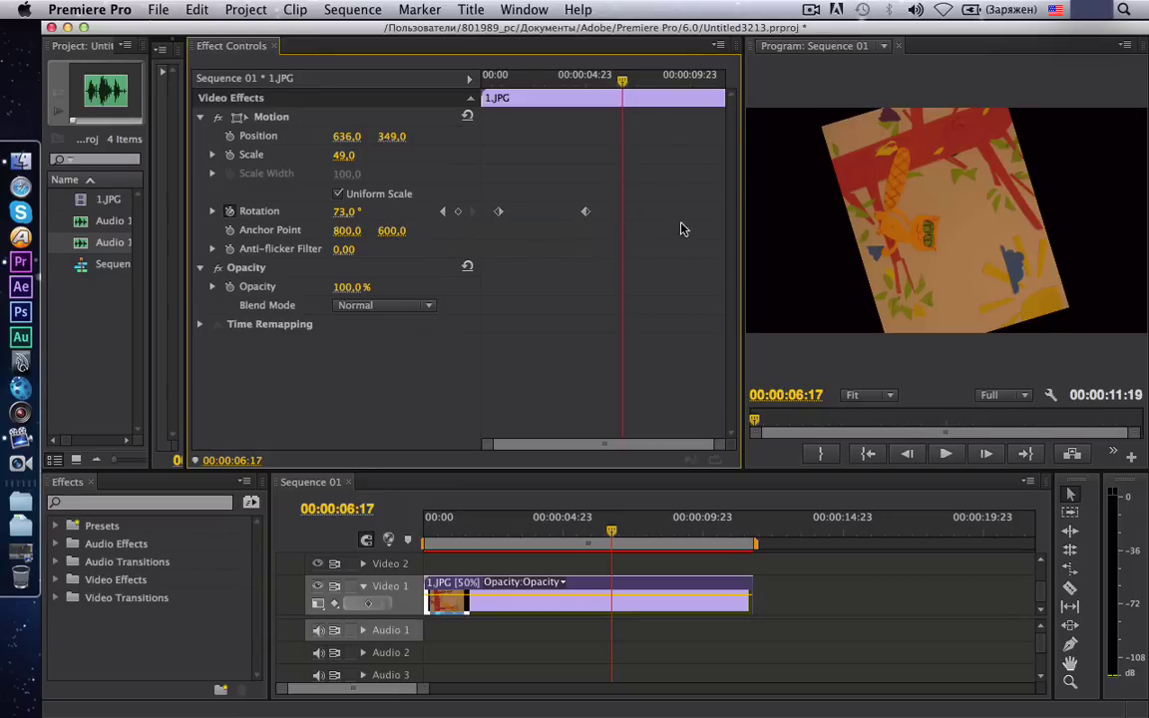
key("space")
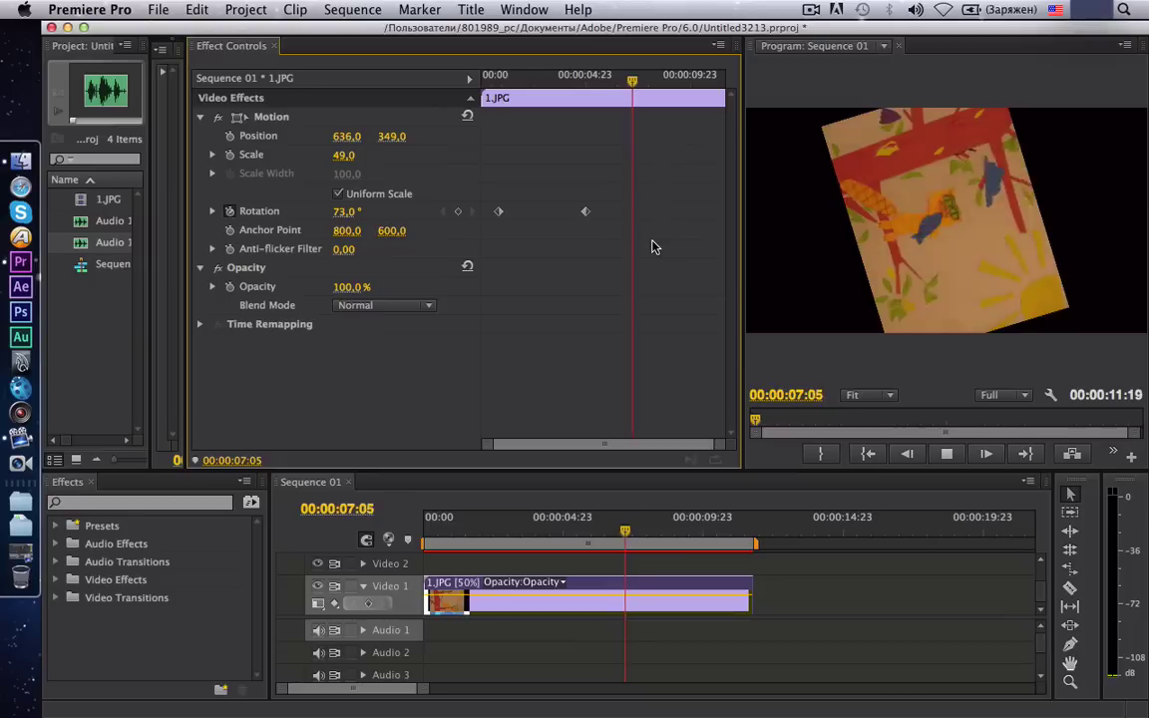
left_click(458, 210)
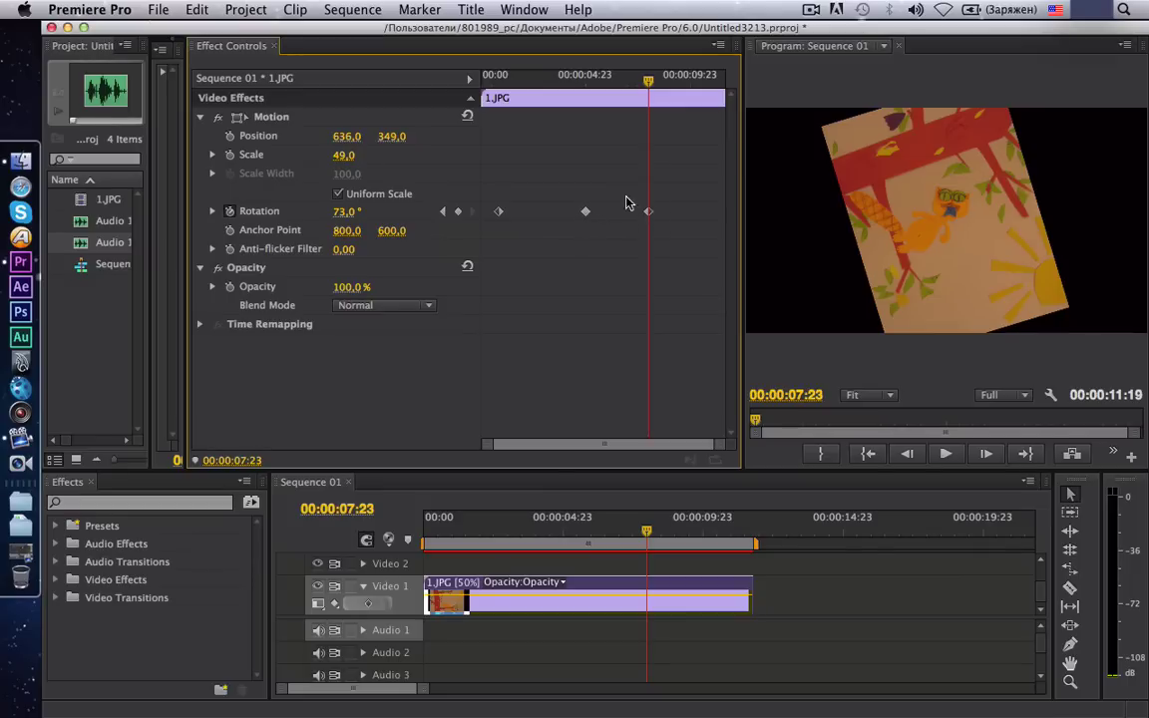
left_click_drag(651, 82, 699, 80)
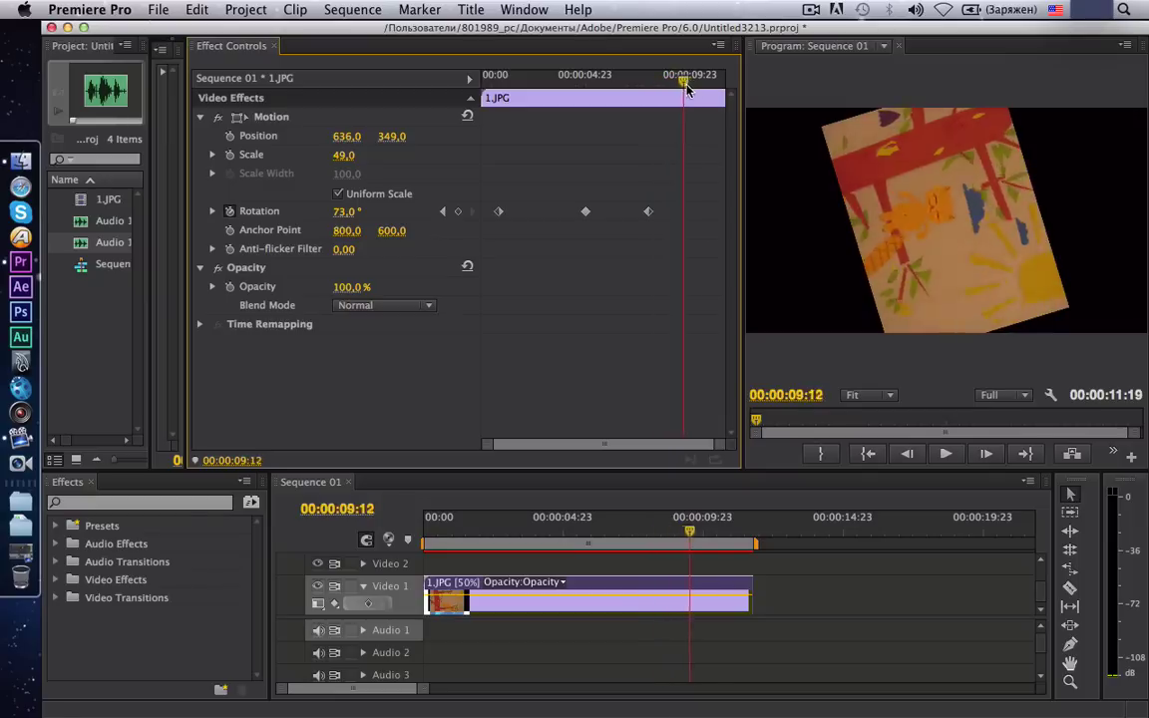
Set rotation to 0° at 00:00:10:09 and preview the animation from the start.
left_click(345, 211)
type("0")
key("Return")
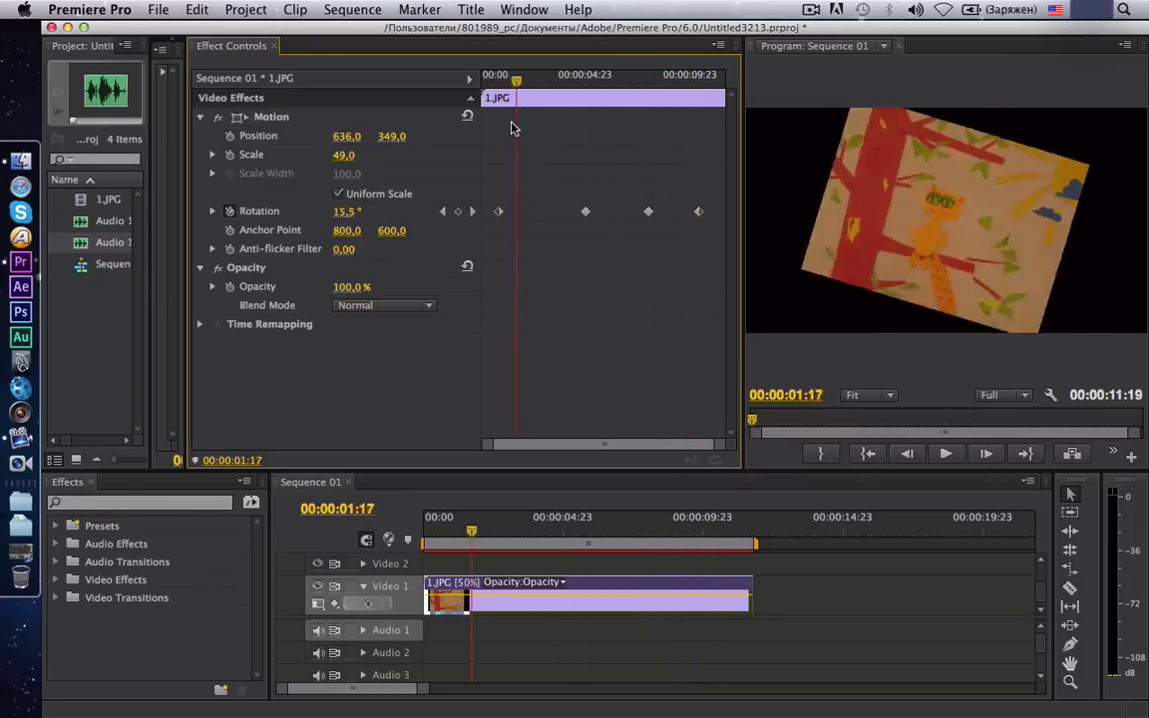
left_click_drag(708, 82, 494, 81)
key("space")
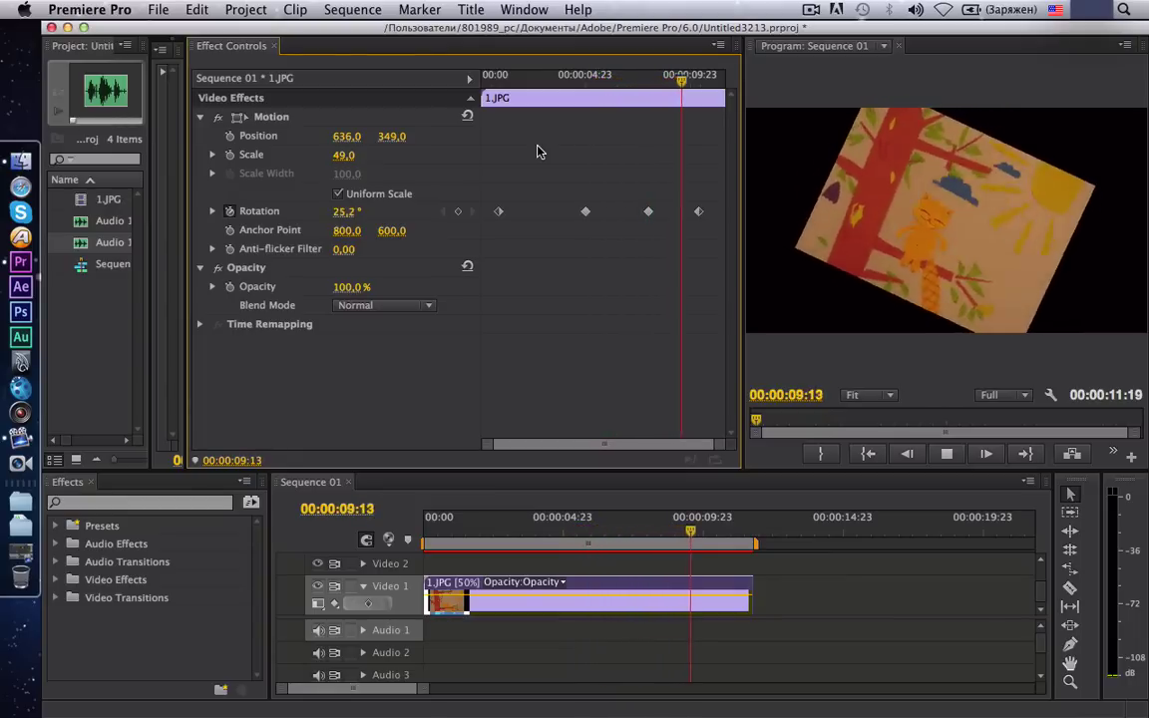
key("space")
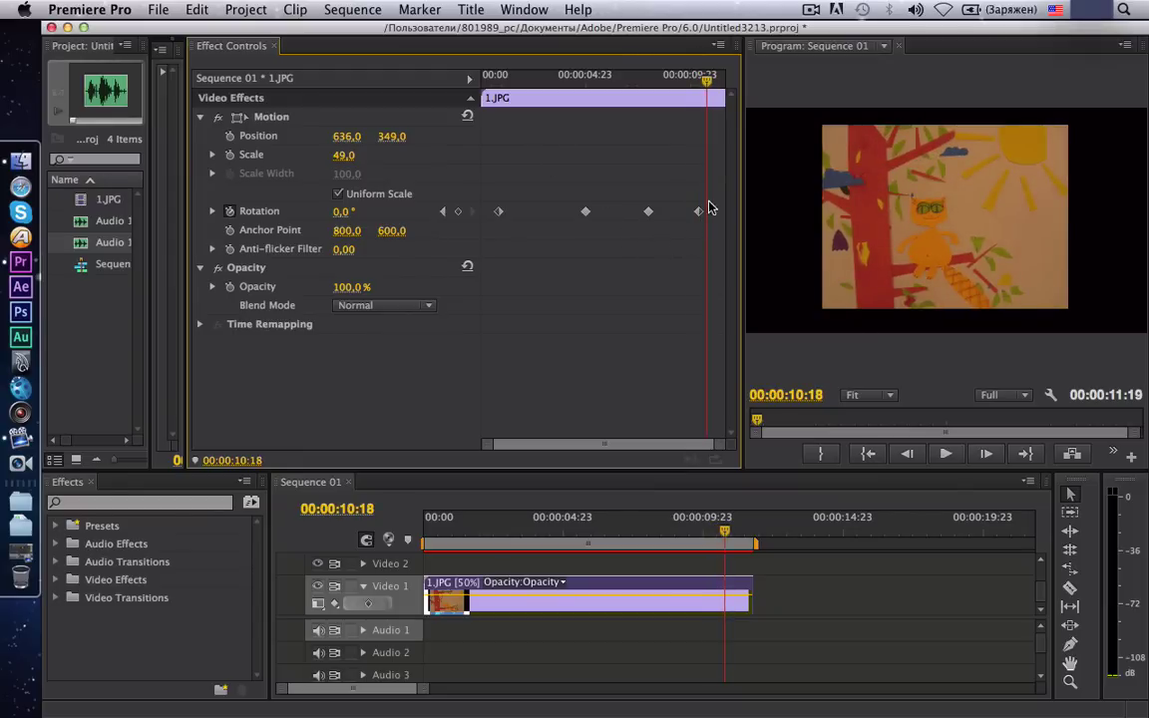
Marquee-select the two later rotation keyframes and delete them.
left_click_drag(706, 186, 633, 250)
key("Delete")
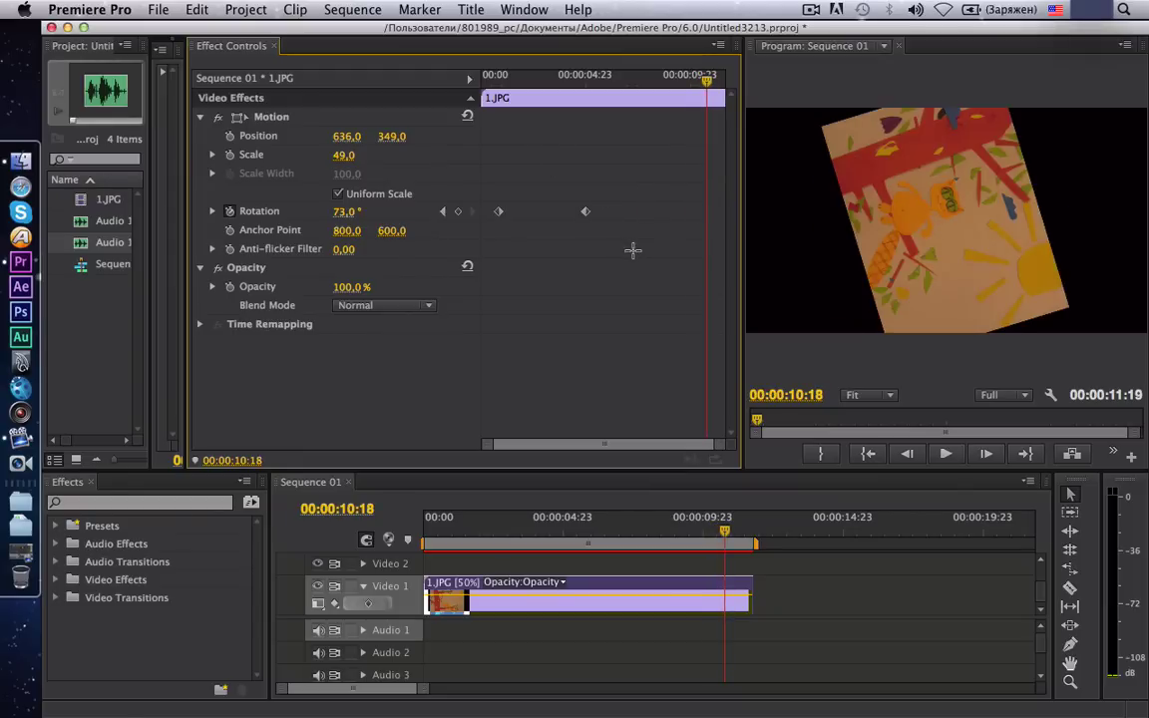
left_click_drag(720, 106, 492, 161)
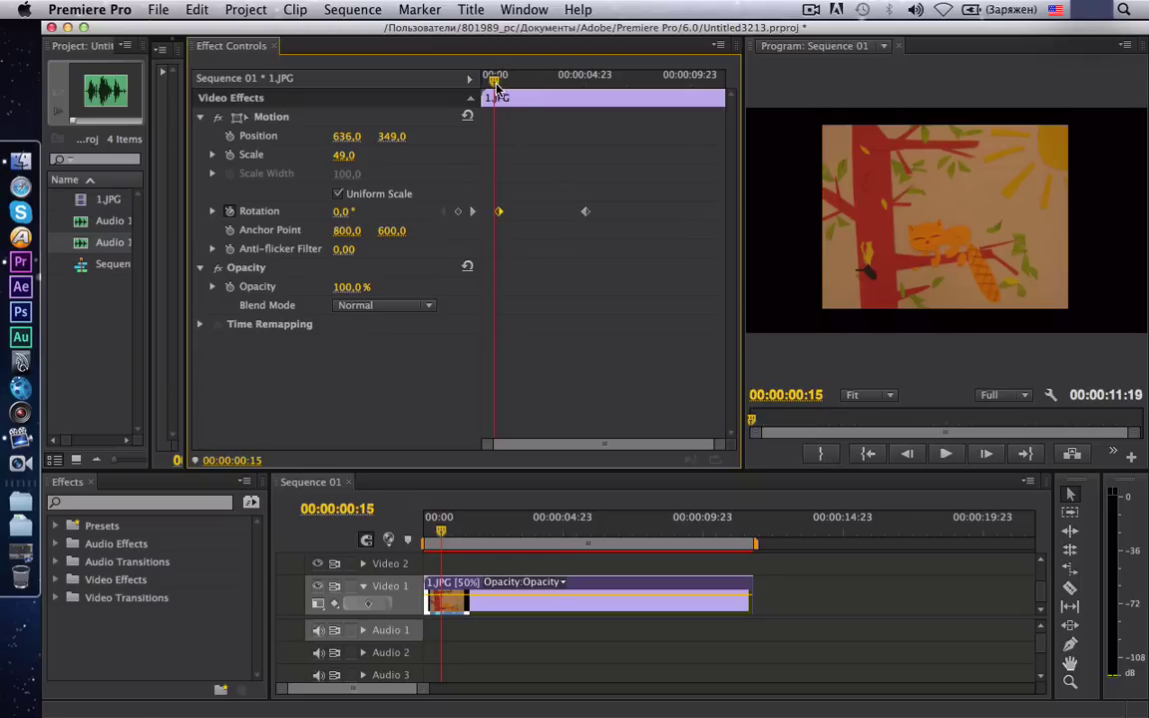
Move the 73° rotation keyframe earlier, to about two seconds, and preview the spin.
mouse_move(496, 86)
left_mouse_down()
mouse_move(589, 116)
mouse_move(484, 105)
left_mouse_up()
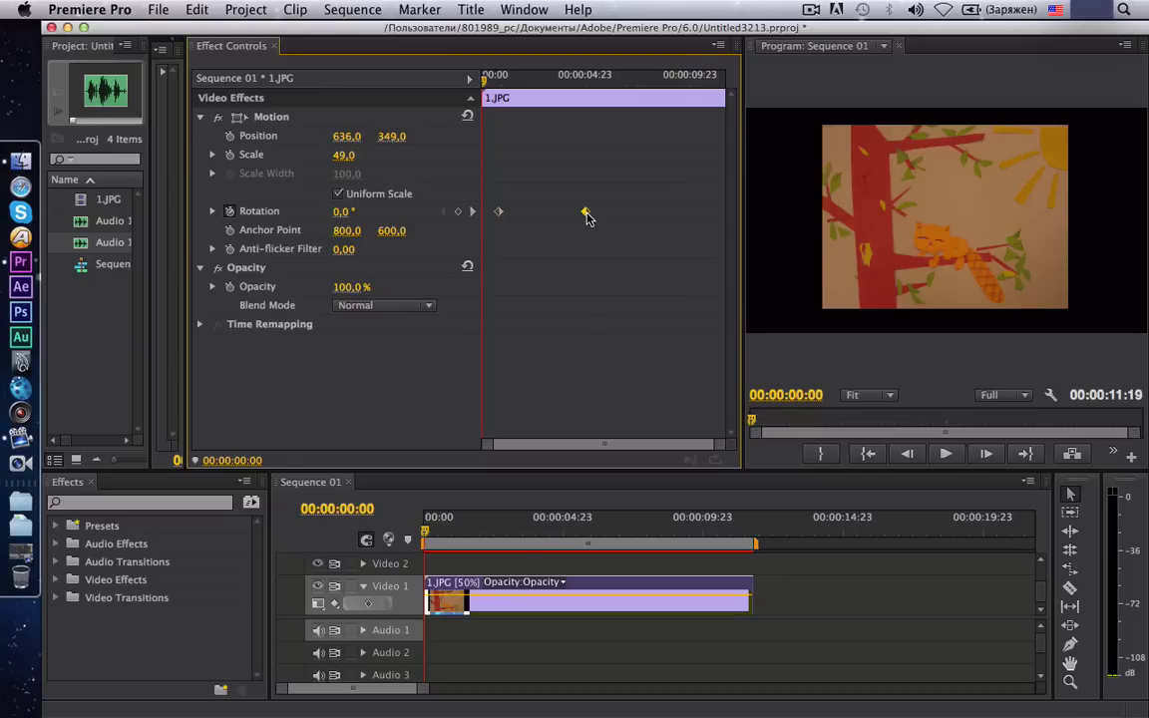
left_click_drag(586, 214, 525, 214)
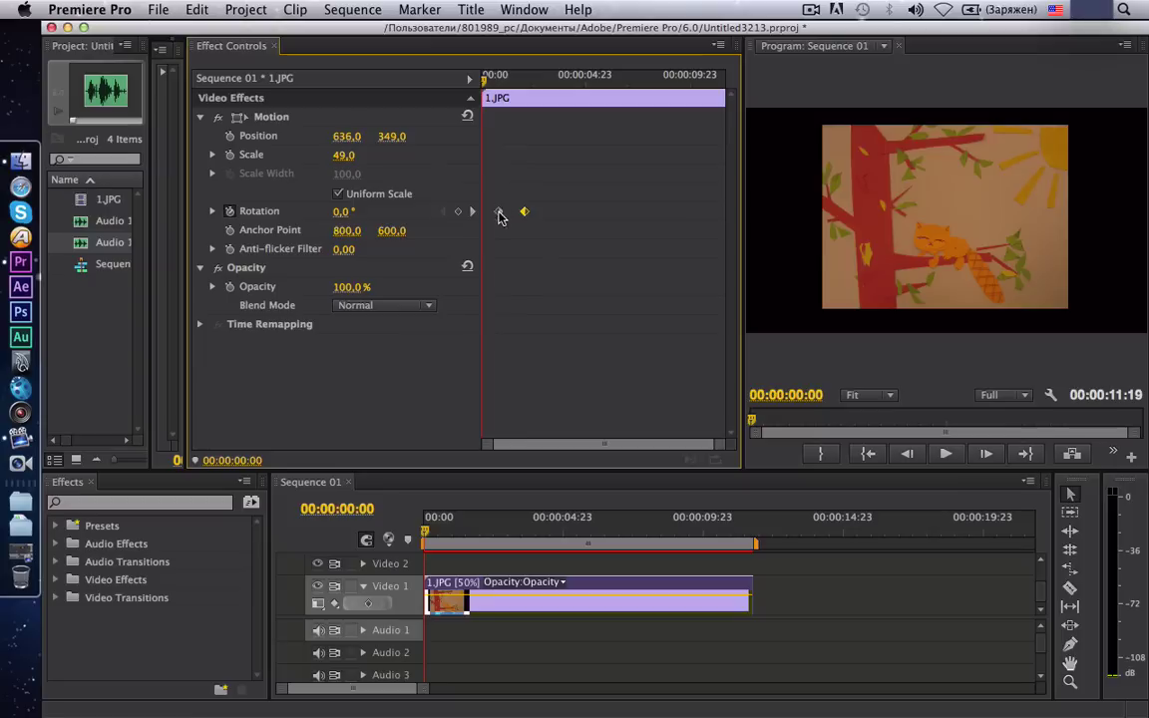
left_click_drag(483, 80, 502, 98)
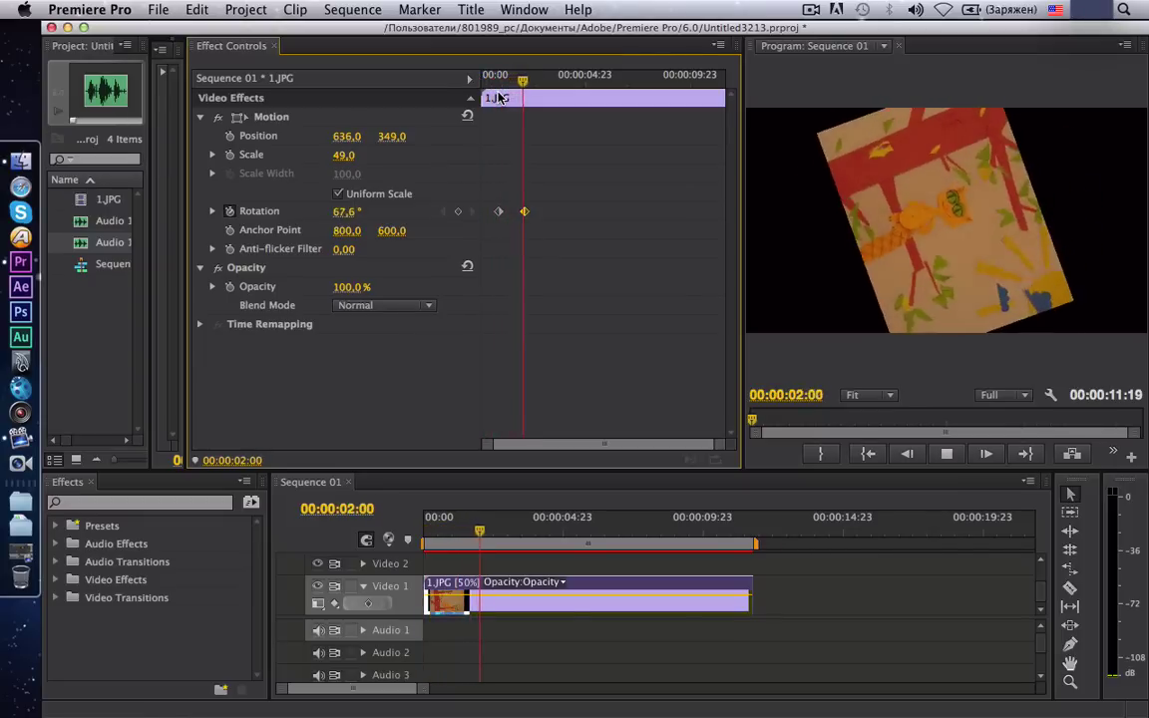
key("space")
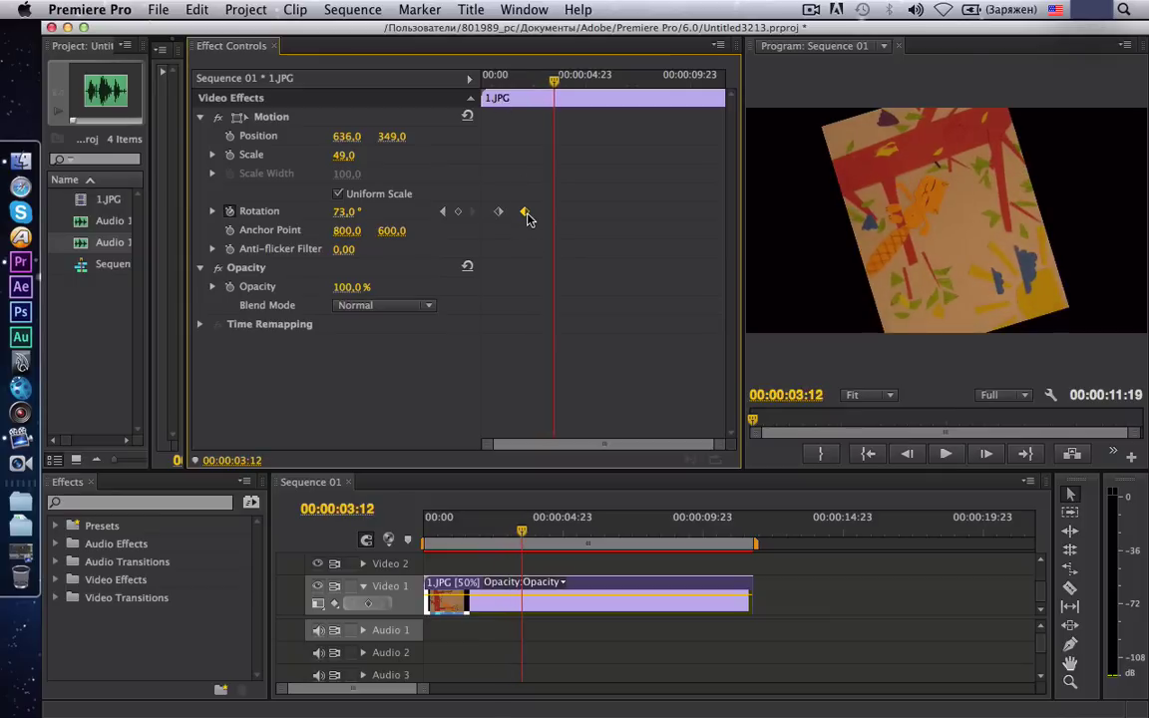
left_click_drag(525, 211, 514, 212)
left_click(521, 80)
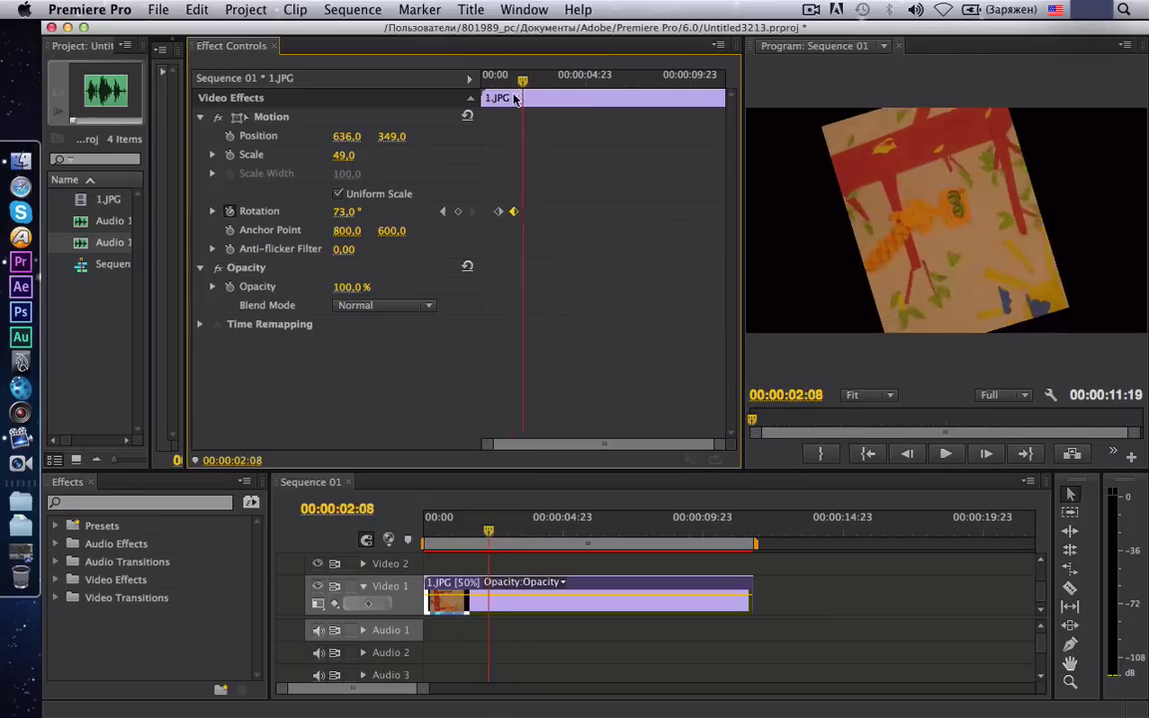
key("Home")
key("space")
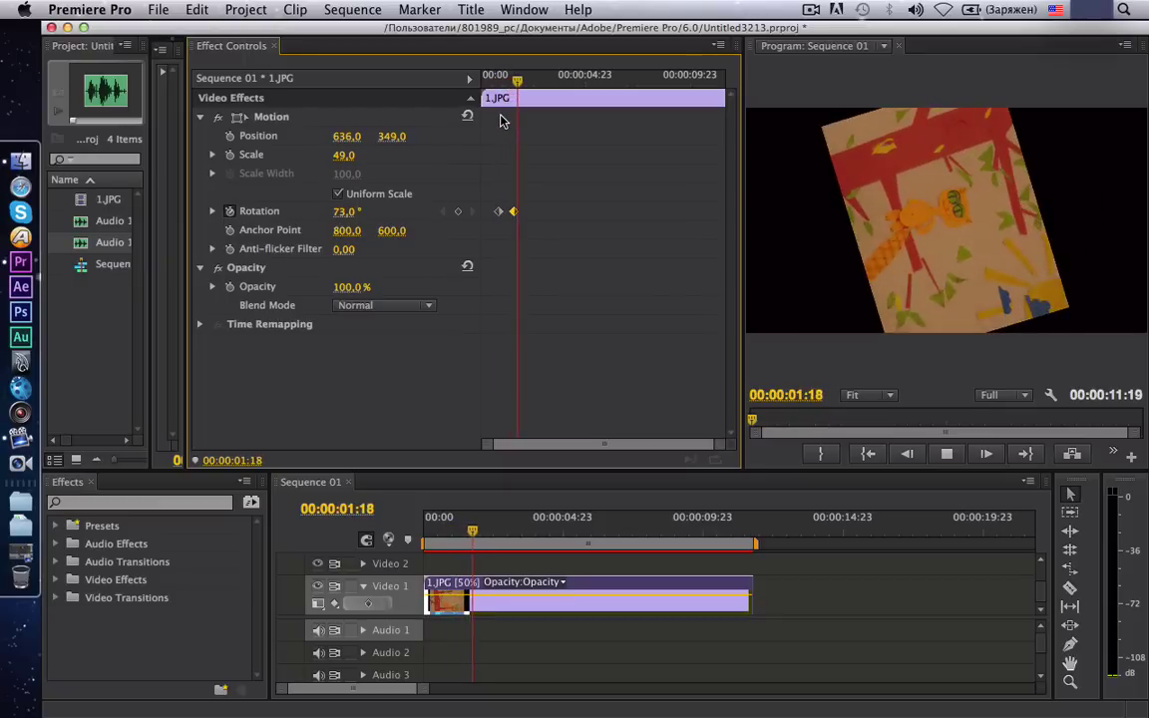
key("space")
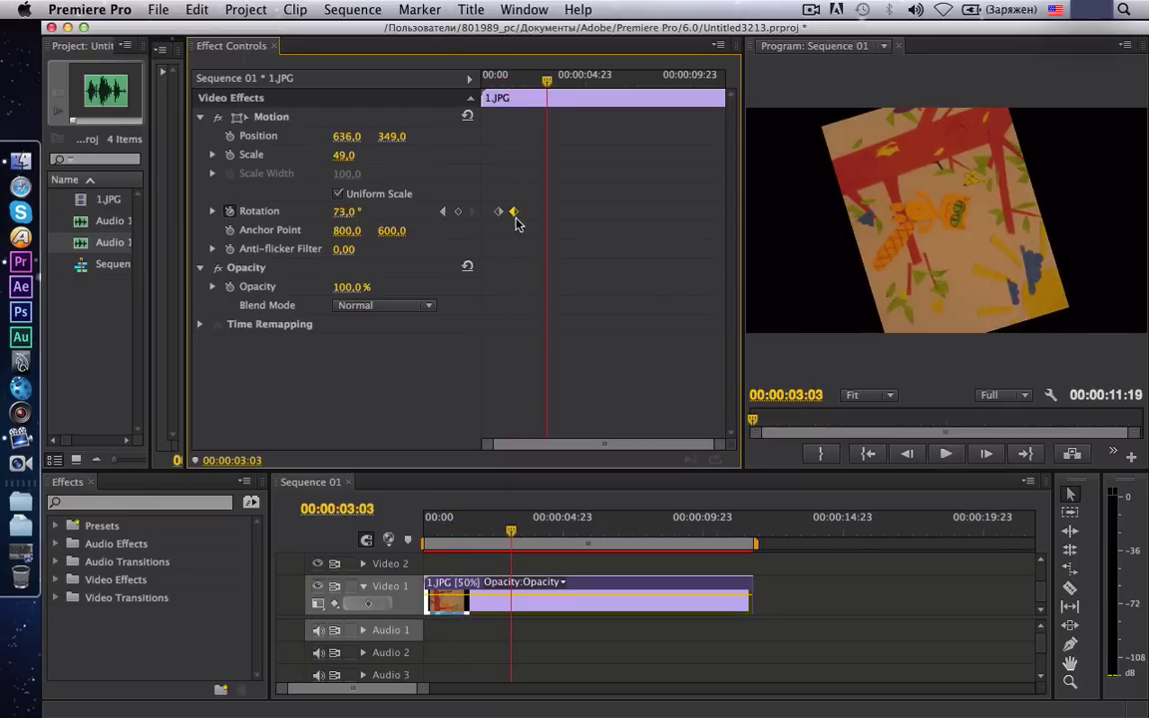
Drag the 73° keyframe toward the clip end for a slower spin, preview it, and select the keyframes.
left_click_drag(514, 211, 716, 211)
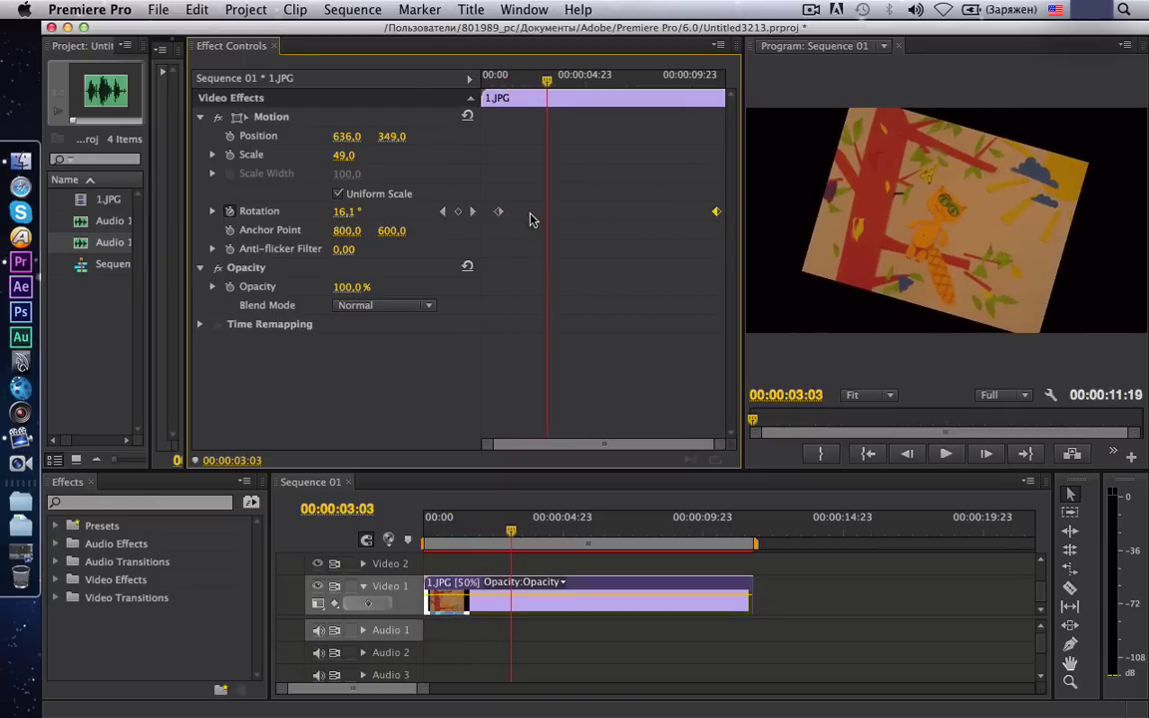
left_click_drag(498, 212, 484, 212)
key("Home")
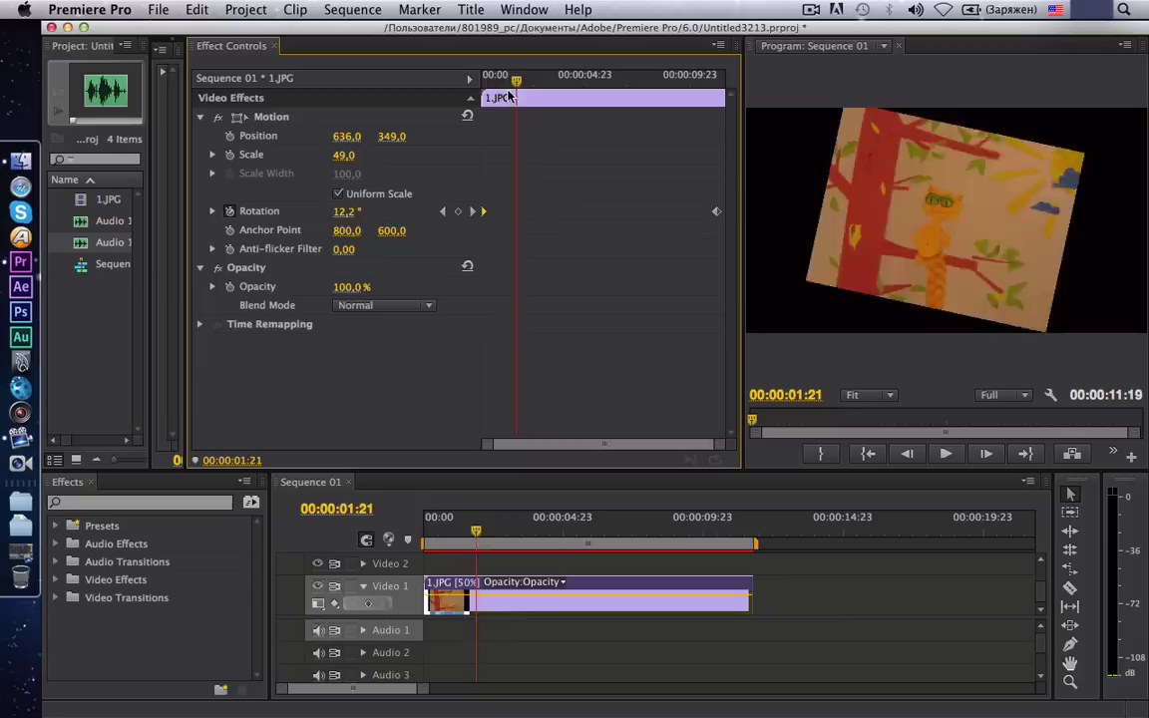
key("space")
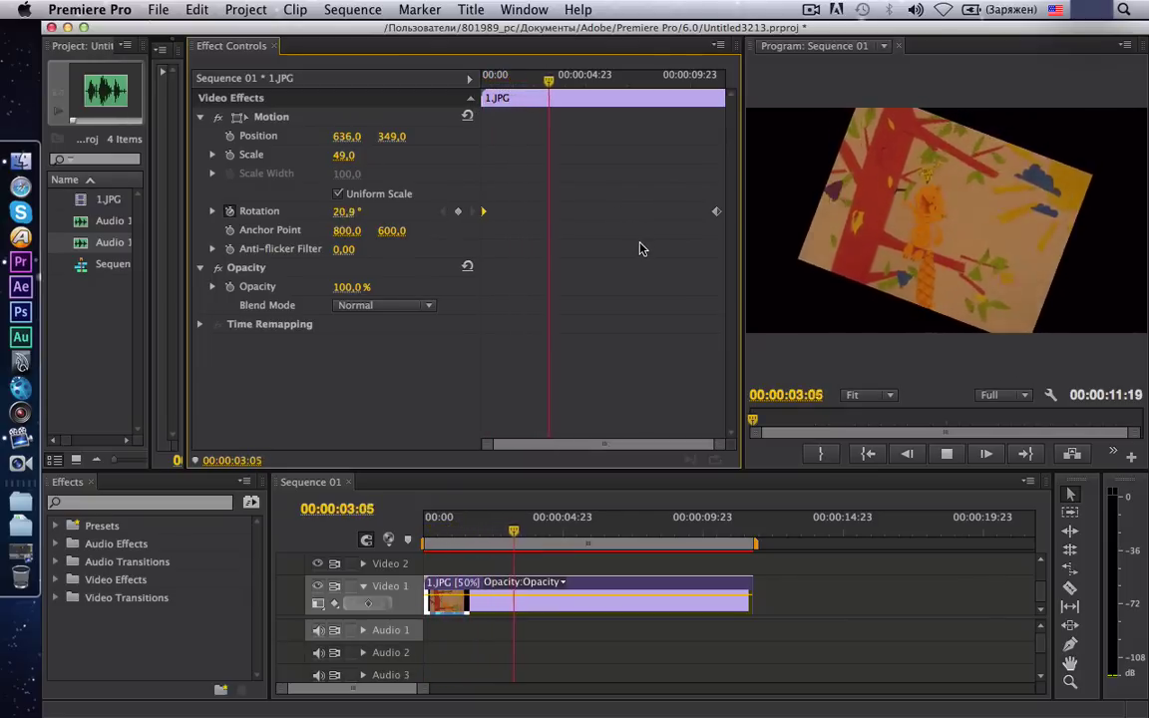
key("space")
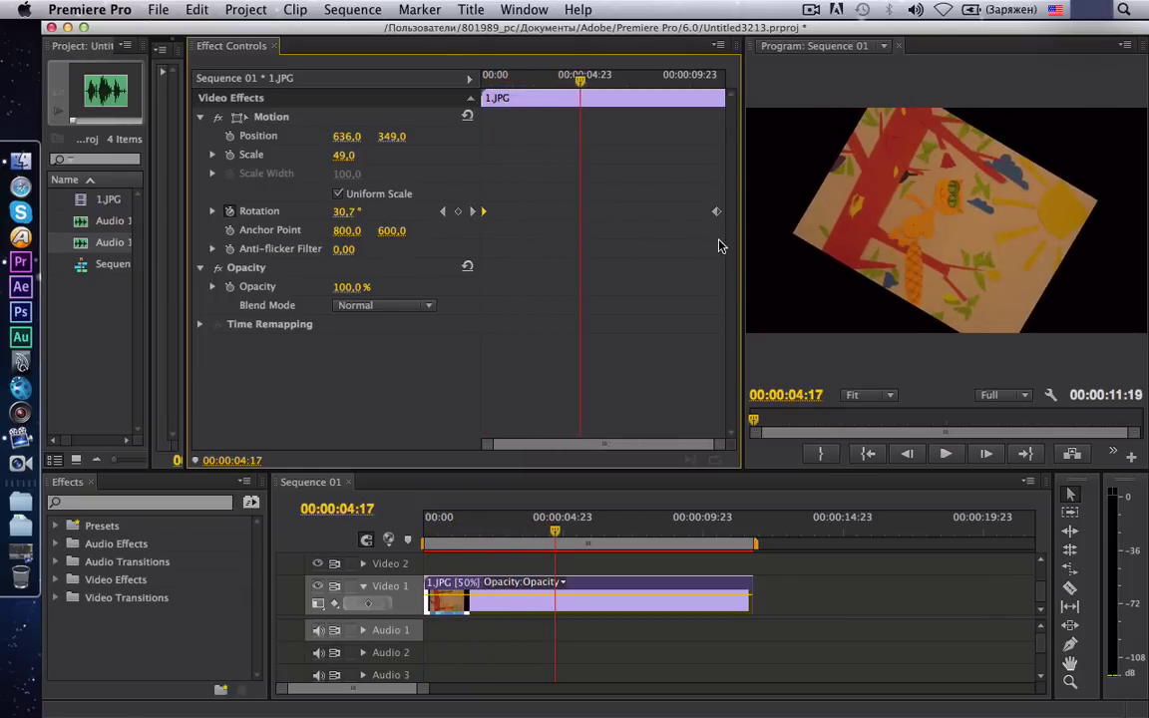
left_click_drag(724, 239, 462, 184)
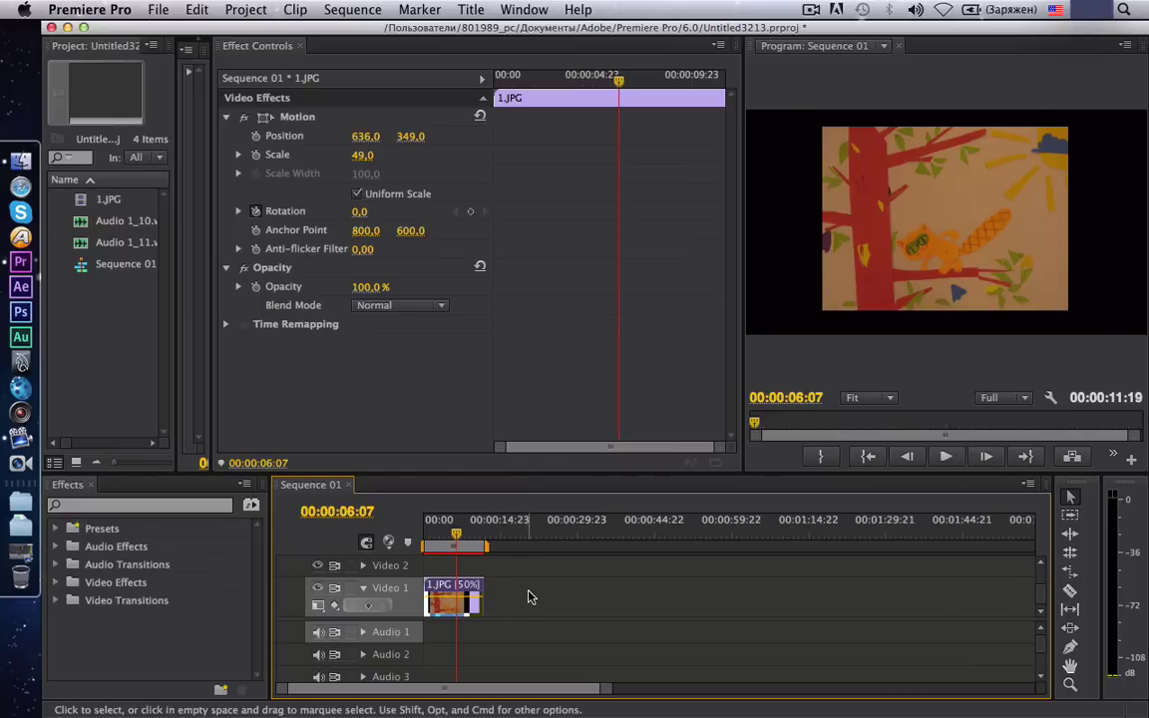
Delete the 1.JPG clip from the sequence and widen the Project panel.
left_click_drag(529, 593, 459, 629)
key("Delete")
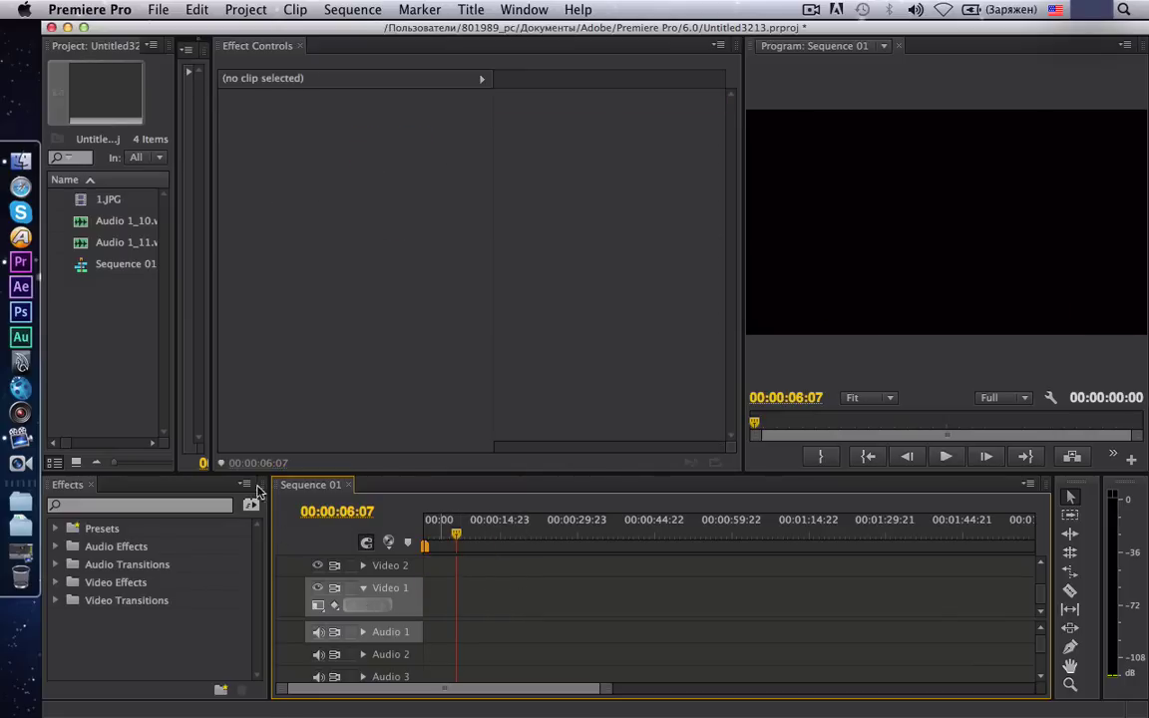
left_click_drag(175, 369, 306, 369)
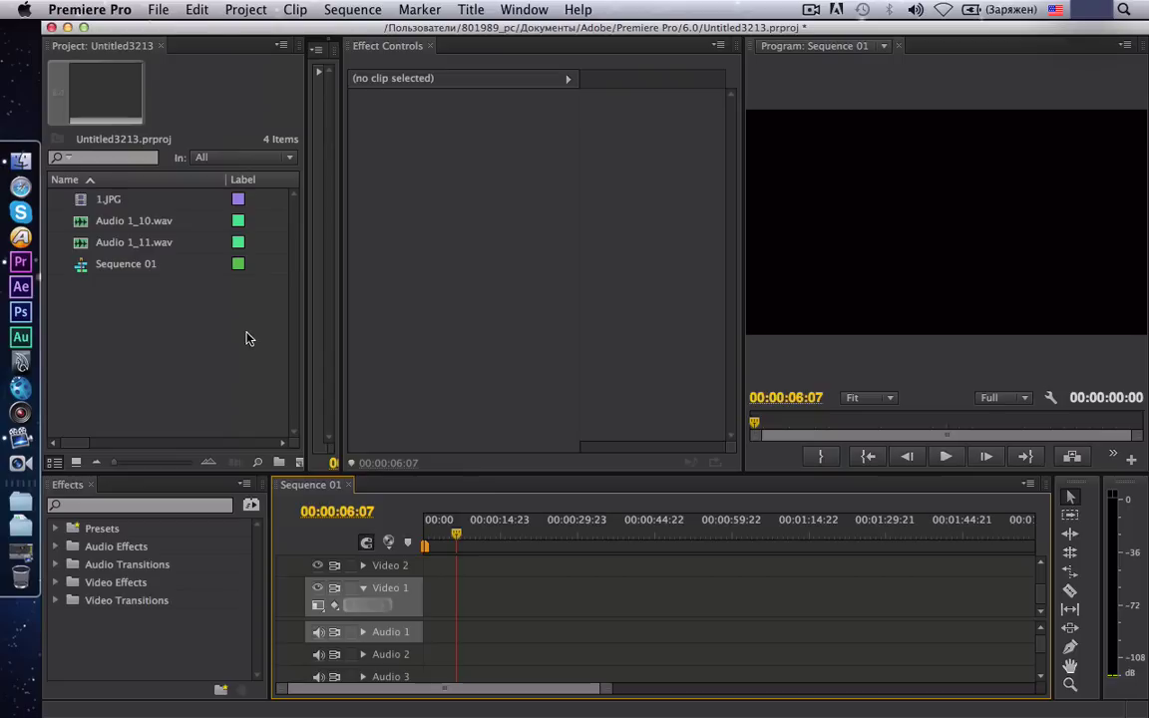
Import MVI_0616.MOV and MVI_0620.MOV into the project.
left_click(157, 12)
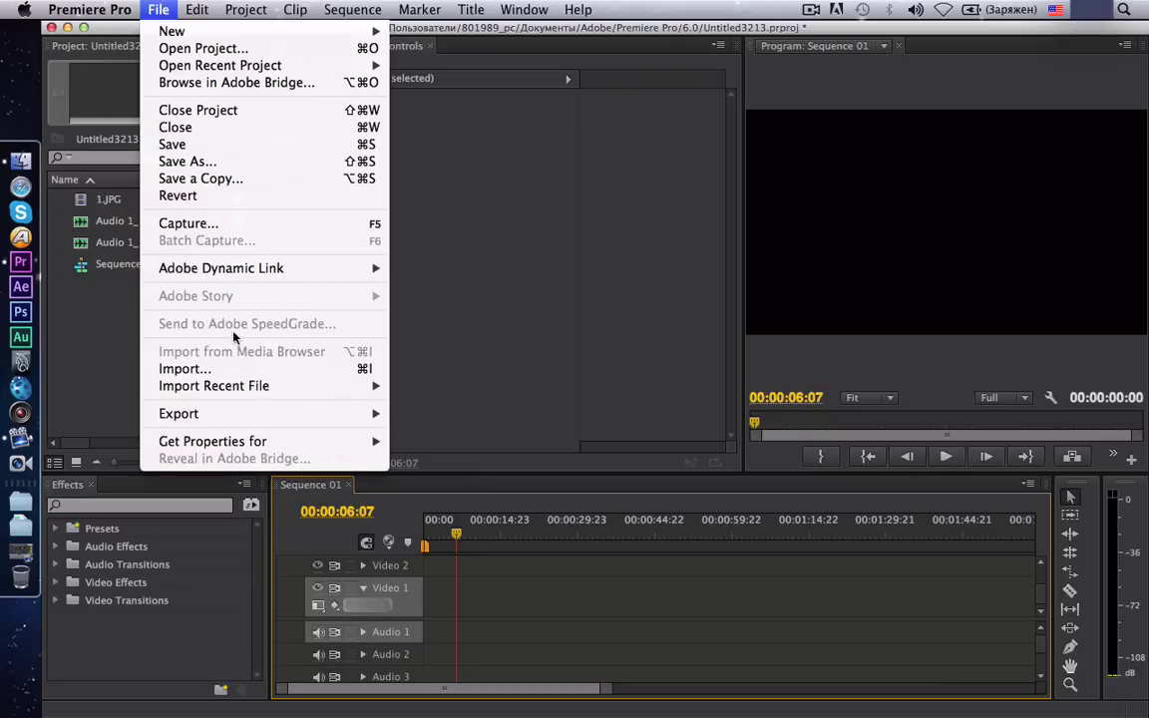
left_click(236, 369)
scroll(798, 369, "down", 10)
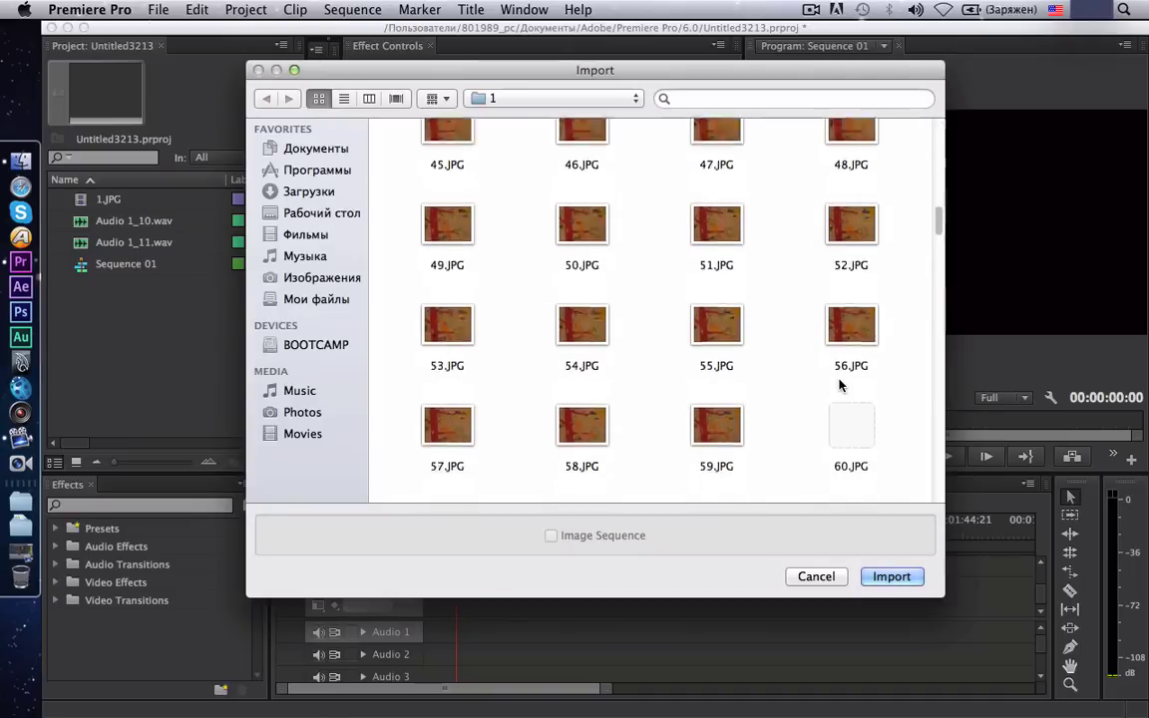
scroll(828, 381, "down", 15)
scroll(826, 380, "down", 3)
left_click(828, 376)
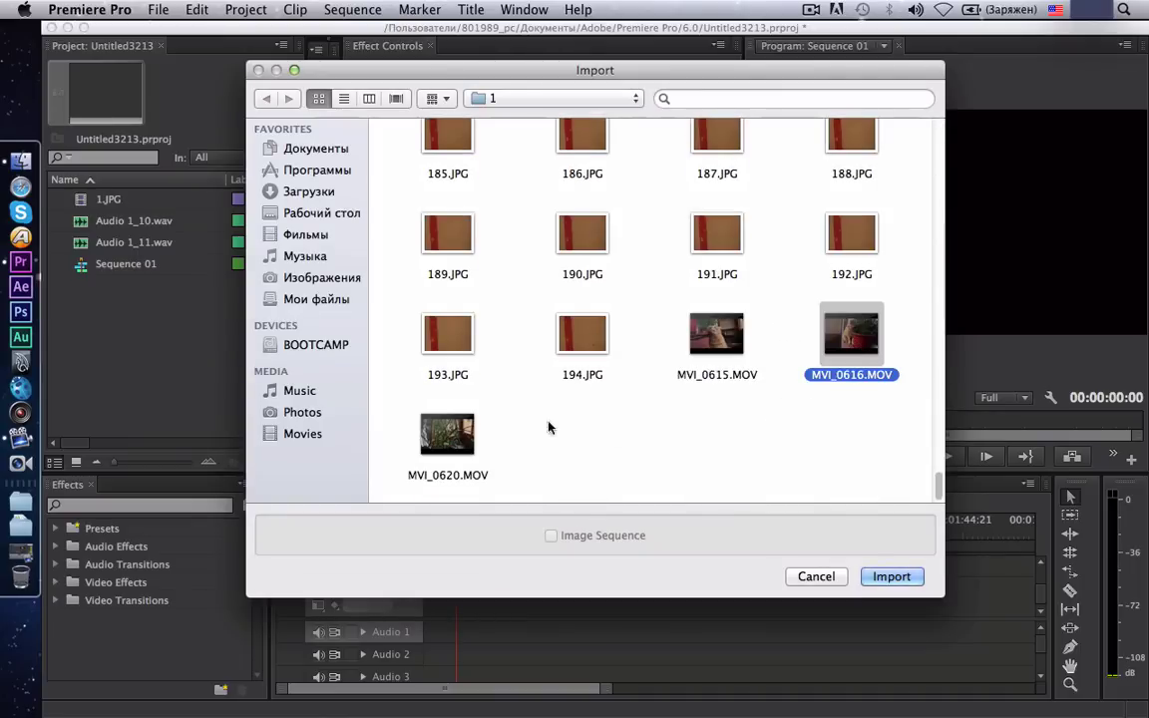
left_click(462, 455, "super")
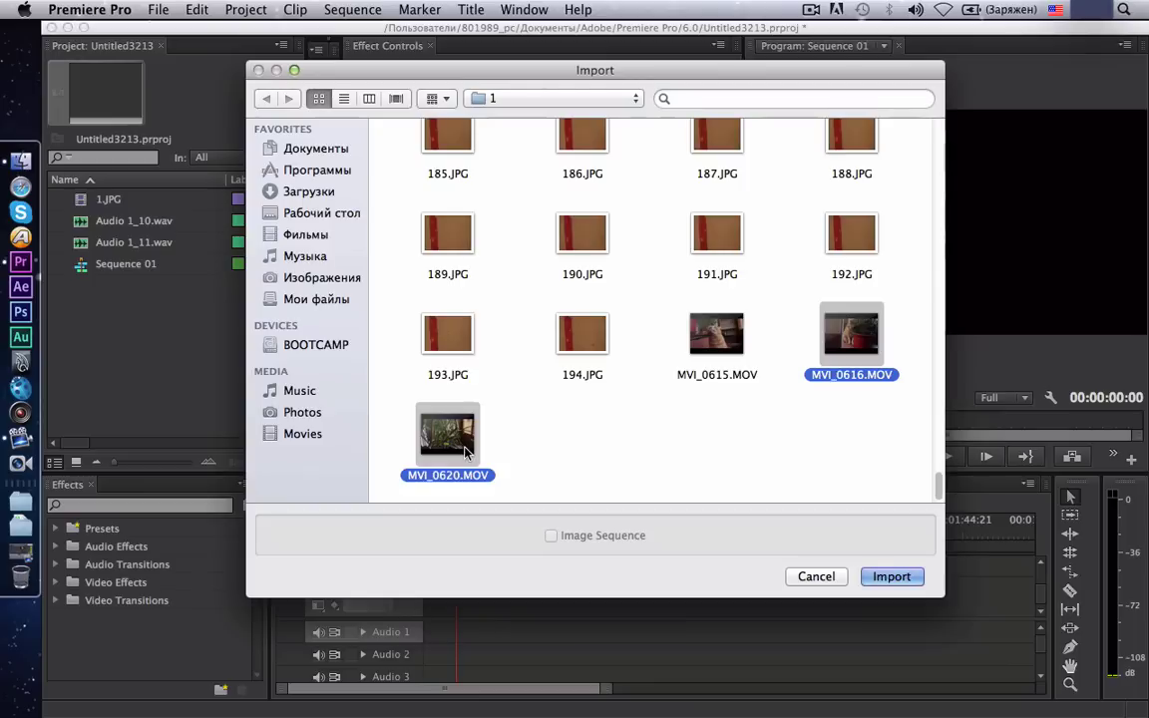
left_click(906, 579)
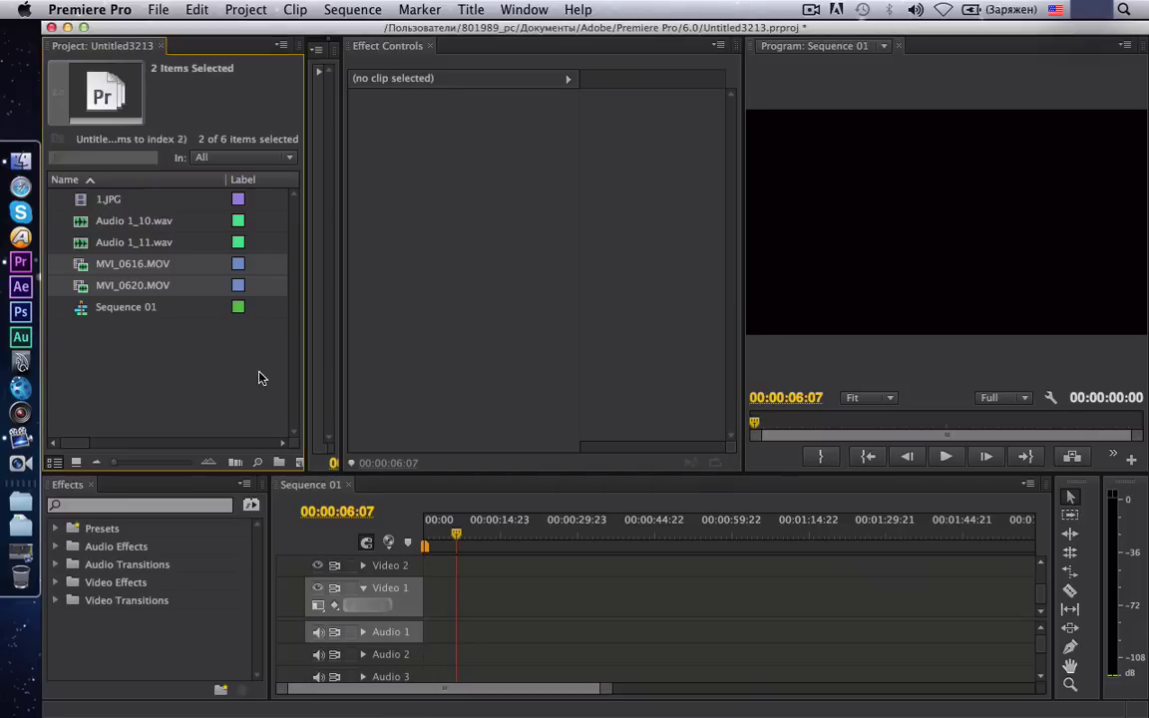
left_click(111, 270)
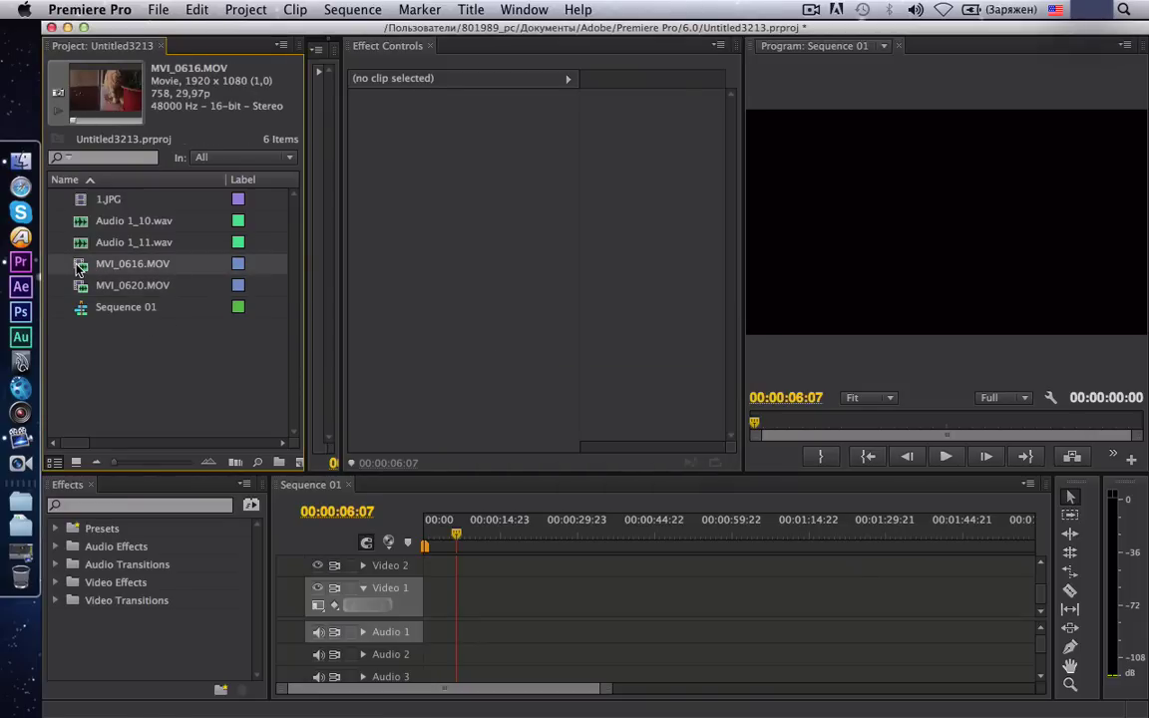
Place MVI_0620.MOV at the start of Video 1, keeping sequence settings, and MVI_0616.MOV after a gap.
left_click(78, 283)
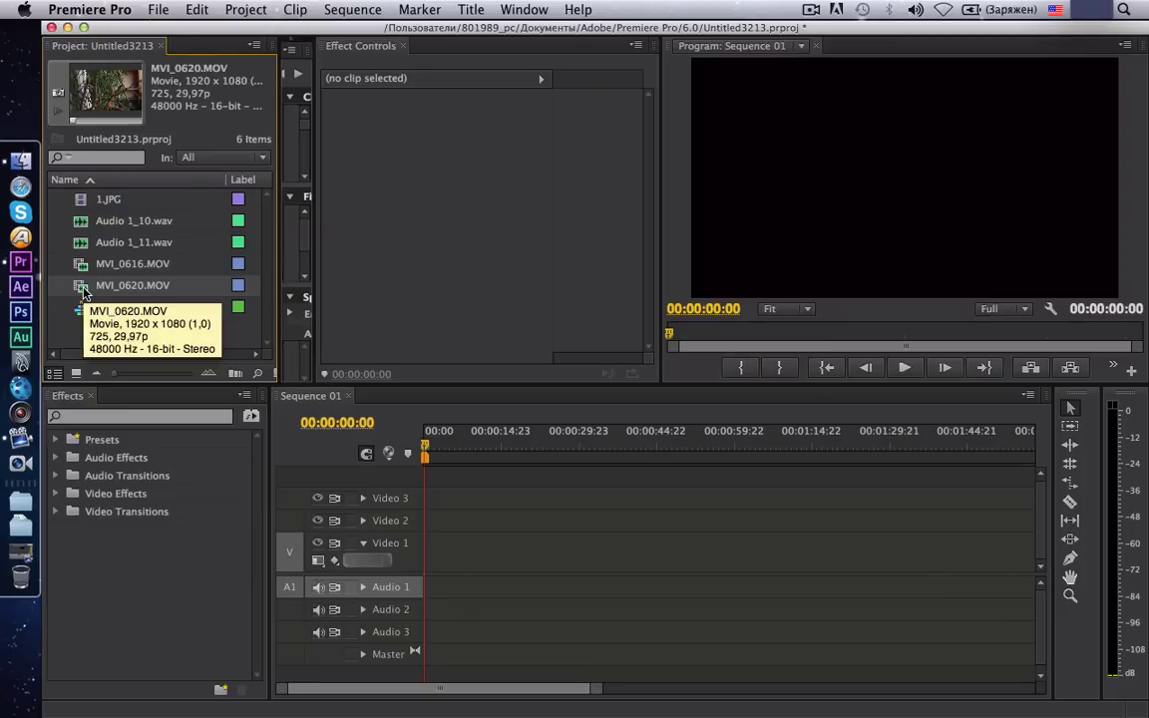
left_click_drag(83, 290, 426, 548)
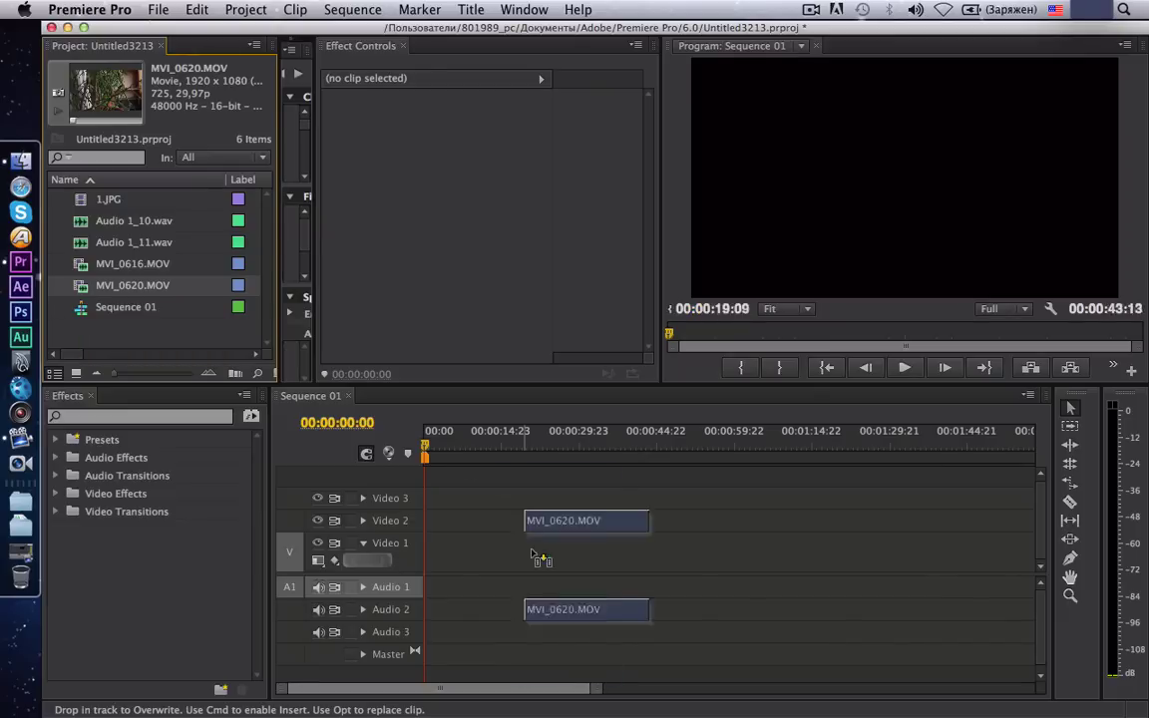
left_click(771, 427)
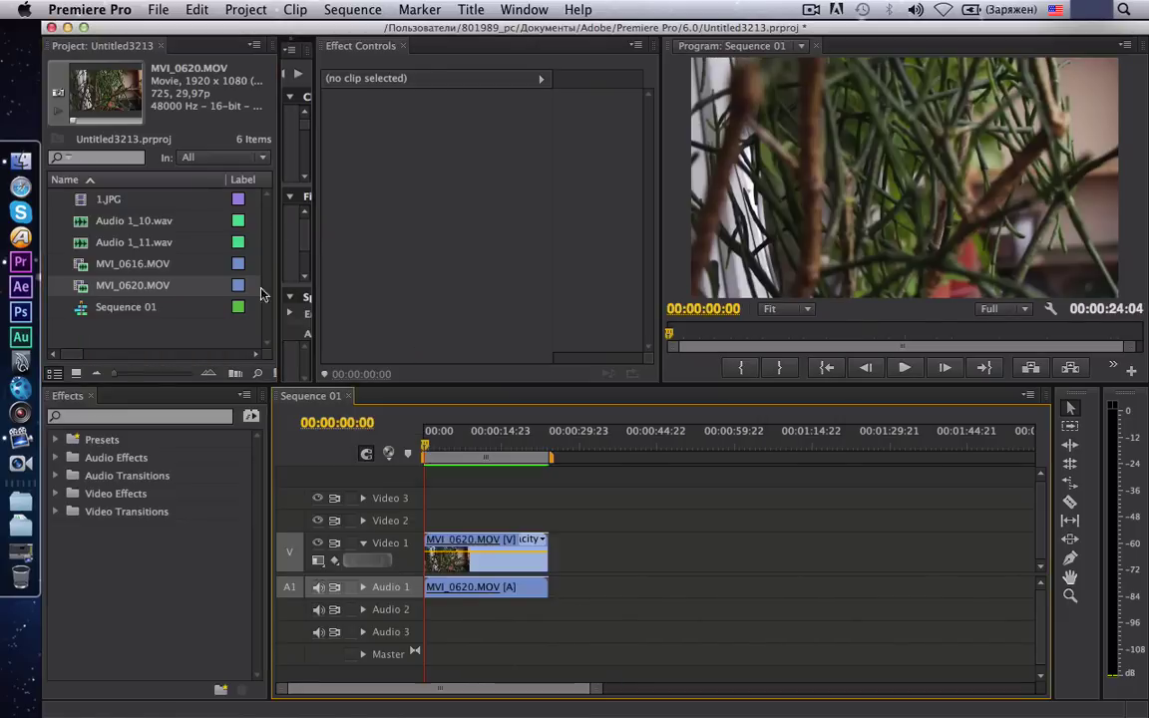
left_click_drag(130, 264, 597, 551)
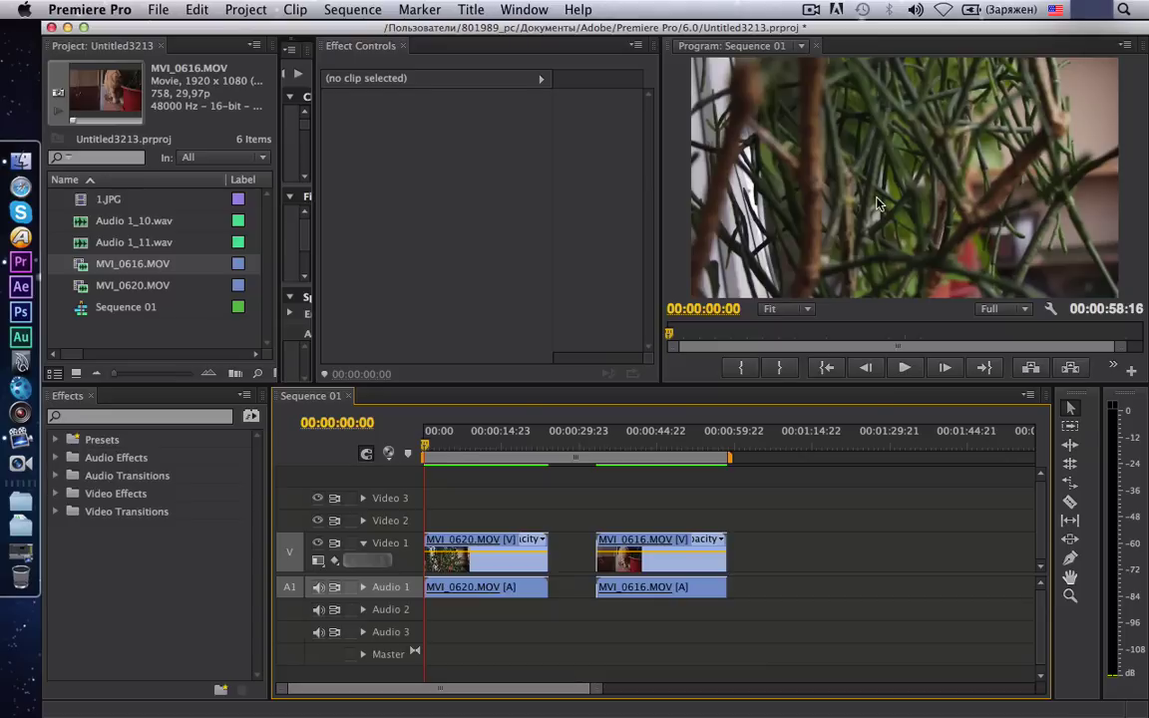
Preview MVI_0620.MOV in the Source monitor, then select it in the timeline at about 00:00:08:08.
double_click(82, 288)
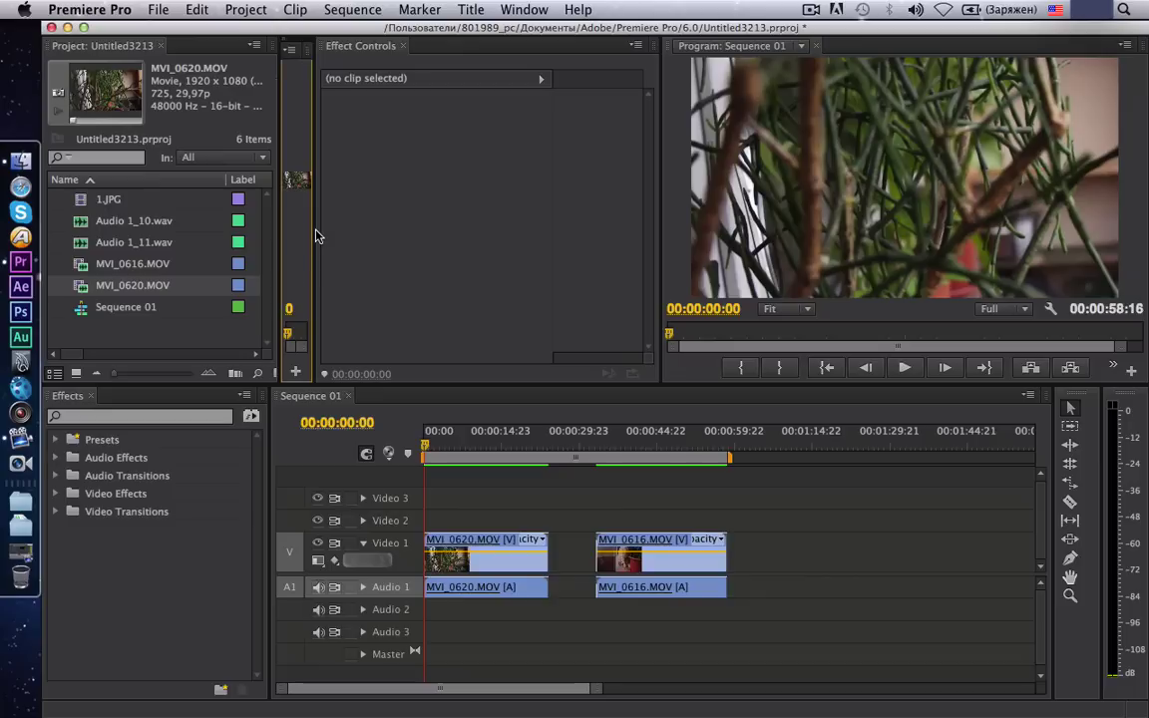
left_click_drag(314, 229, 574, 230)
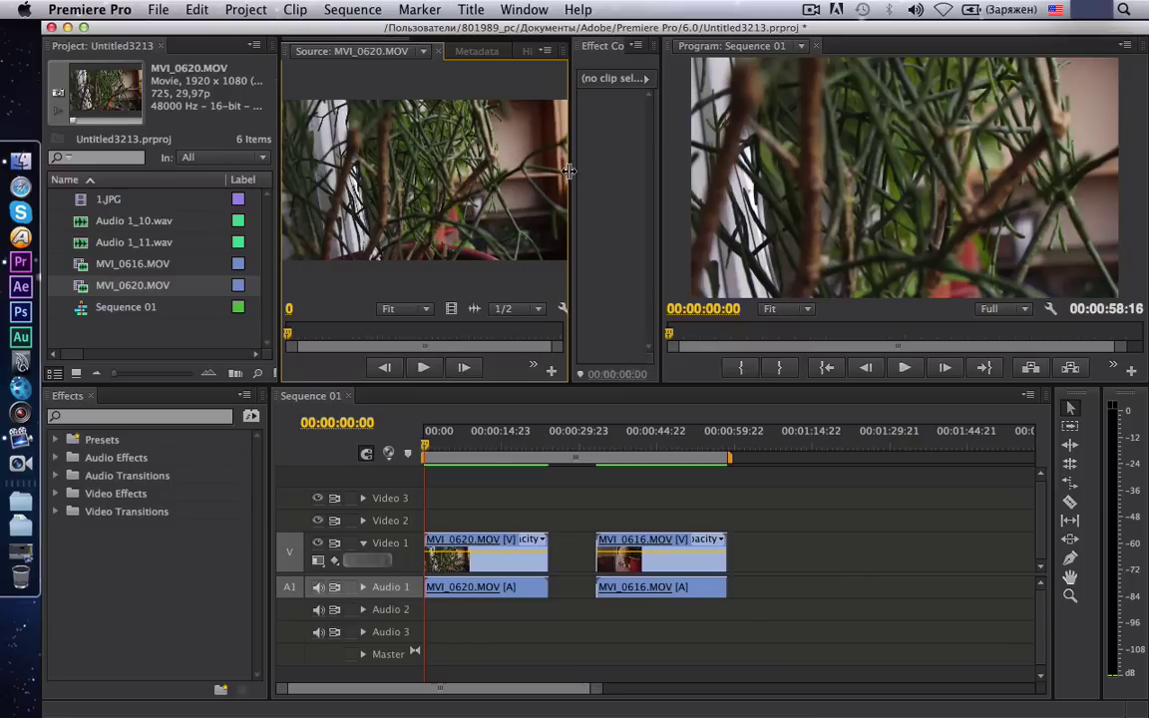
left_click_drag(568, 171, 349, 171)
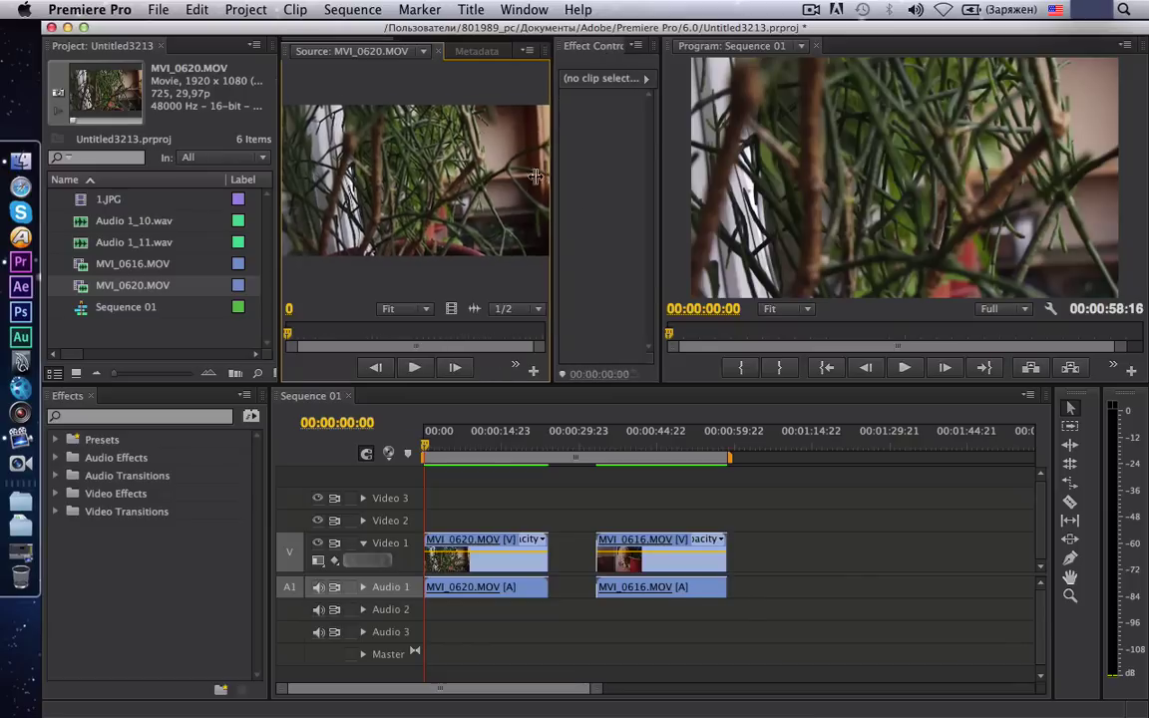
left_click(508, 562)
left_click_drag(462, 447, 473, 469)
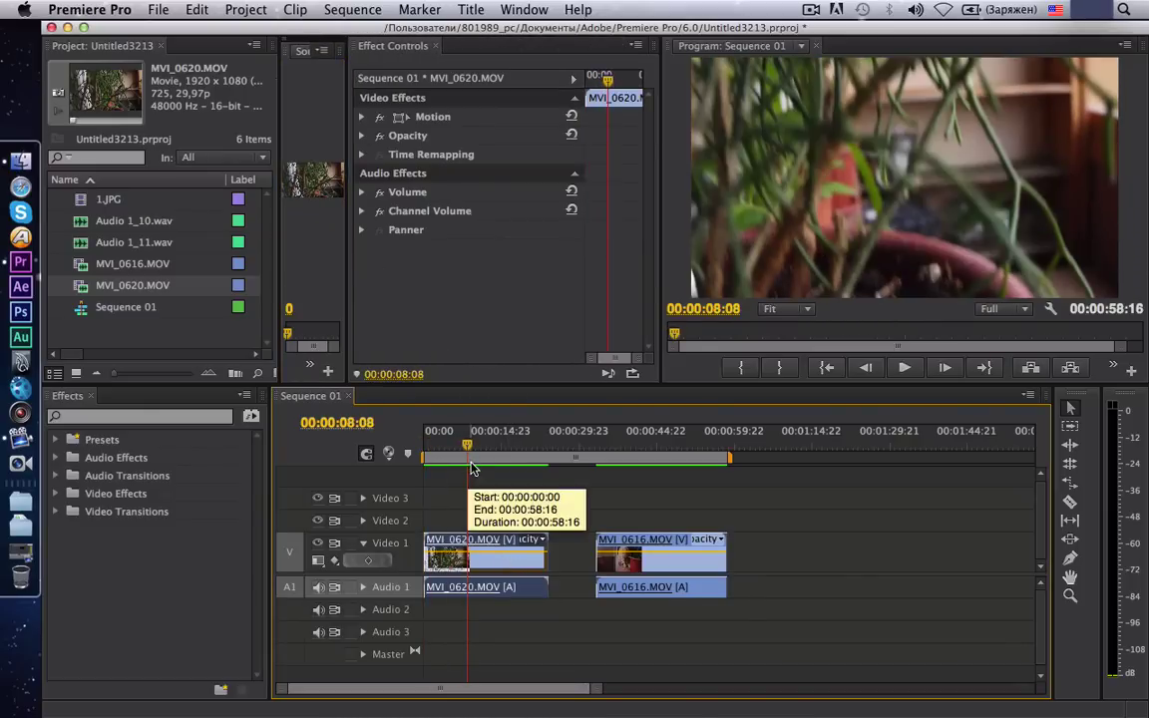
Scale the MVI_0620.MOV clip down to 68 in its Motion settings.
left_click(362, 117)
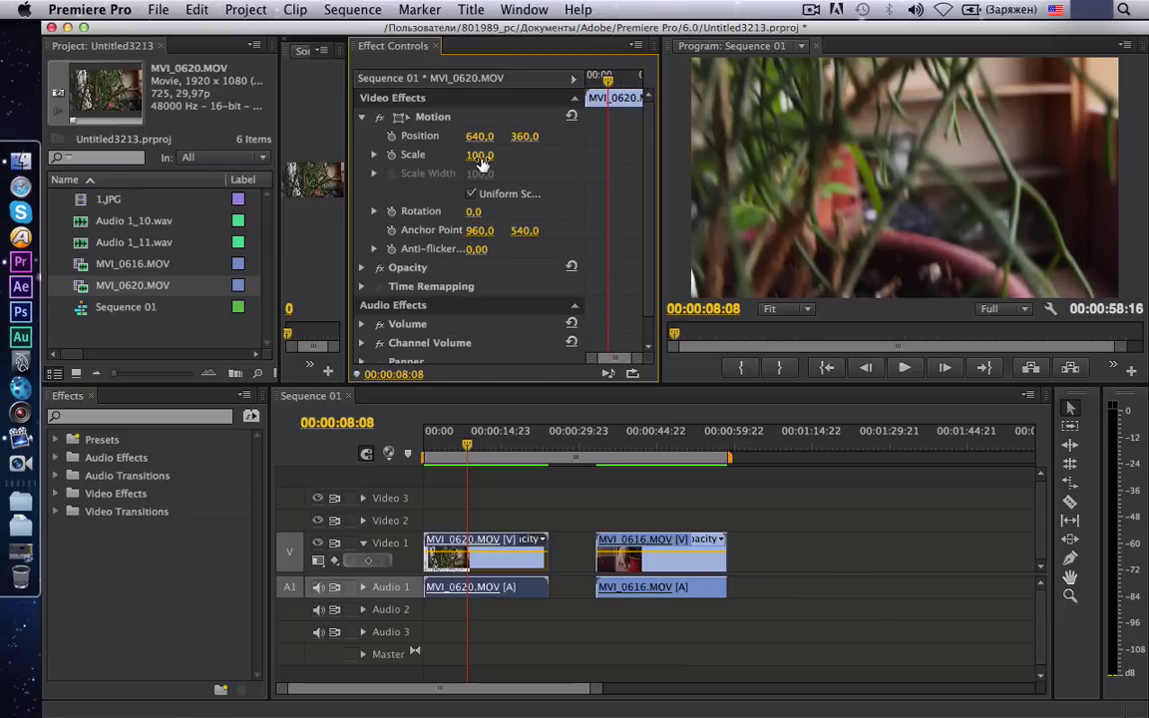
left_click_drag(477, 156, 449, 156)
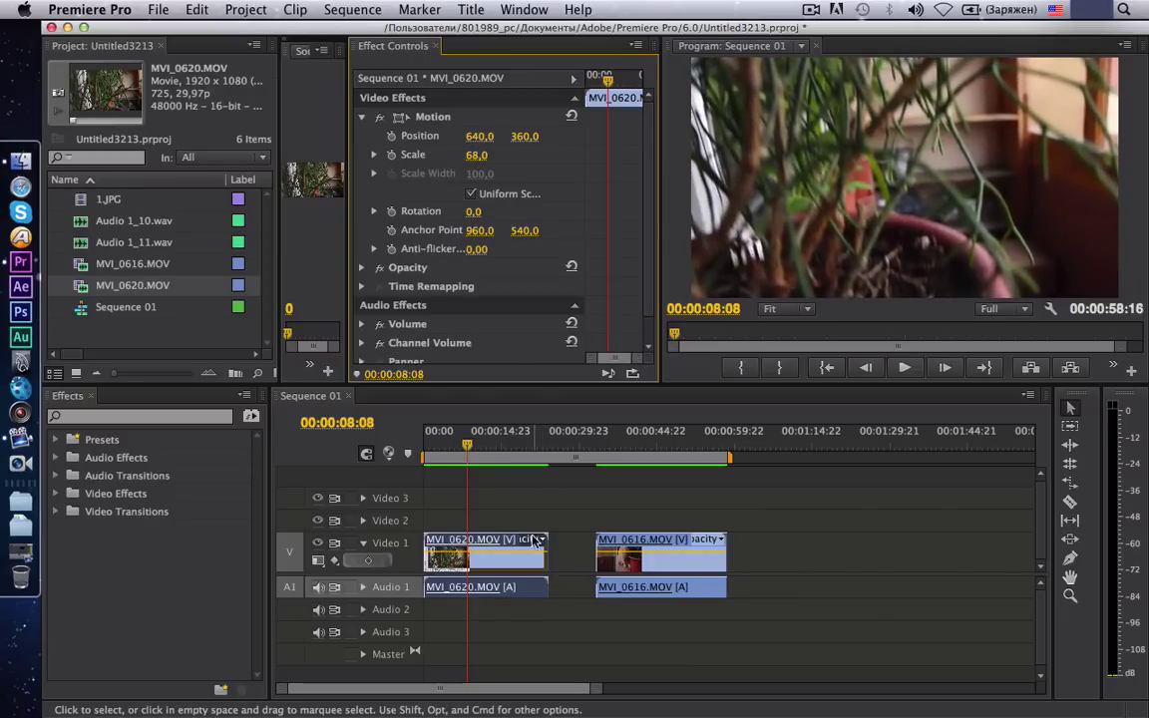
left_click(503, 483)
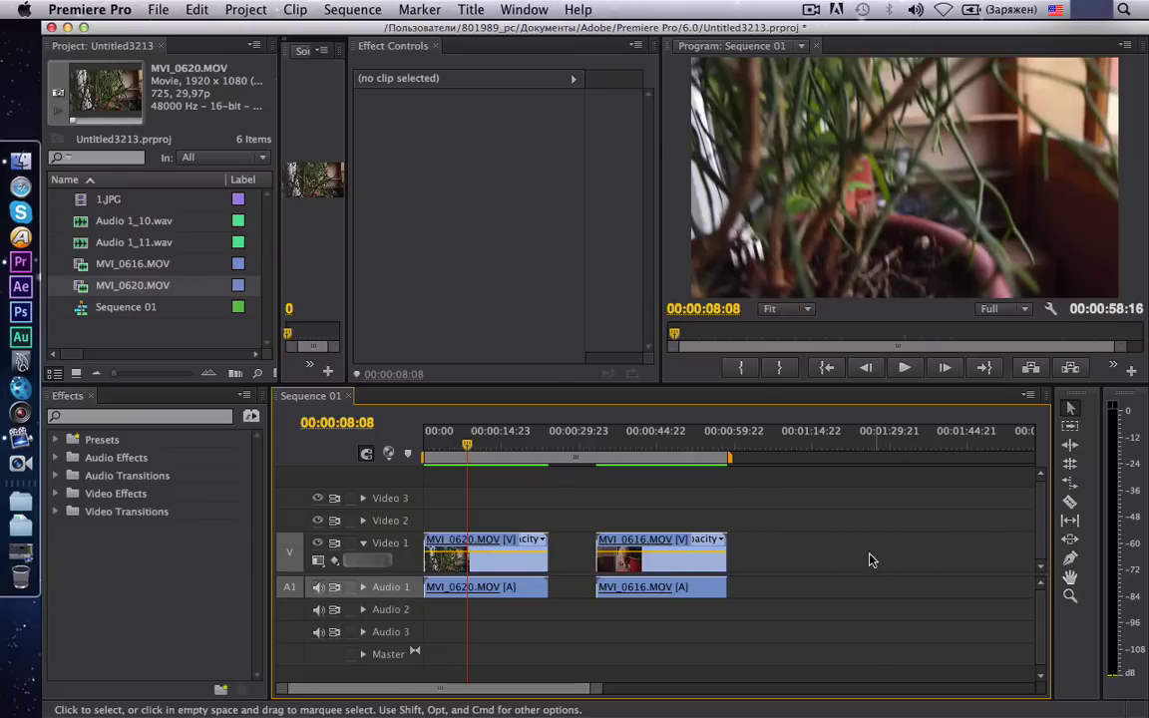
left_click(507, 566)
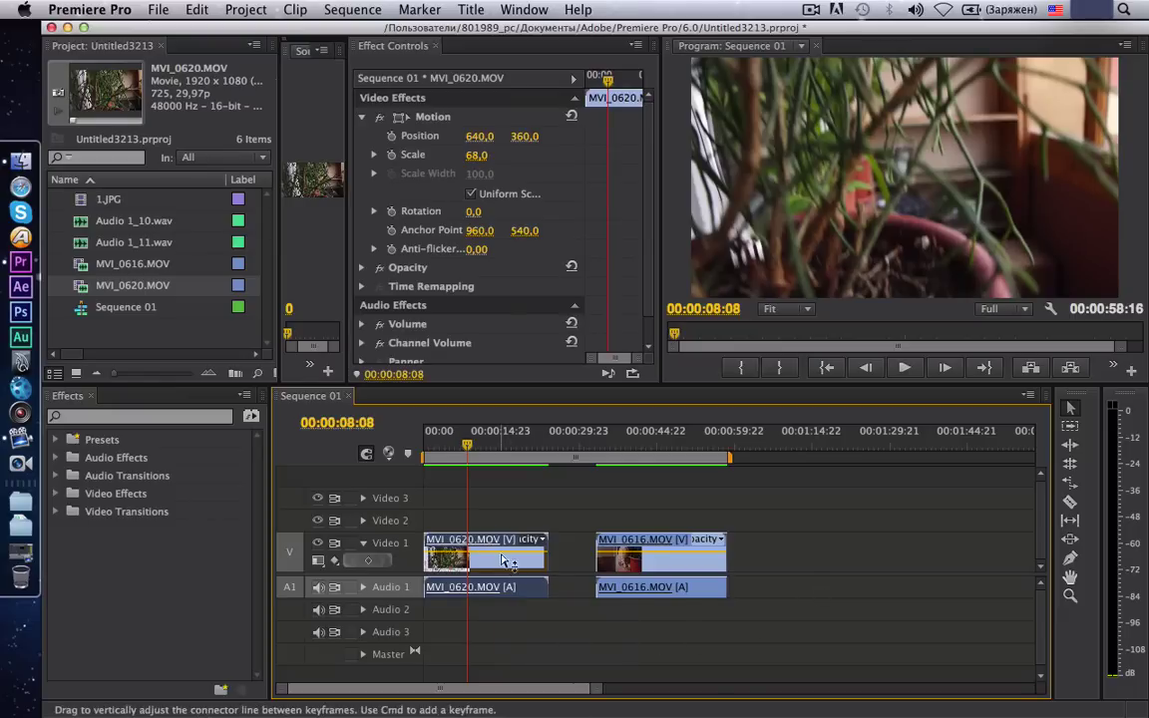
left_click(444, 118)
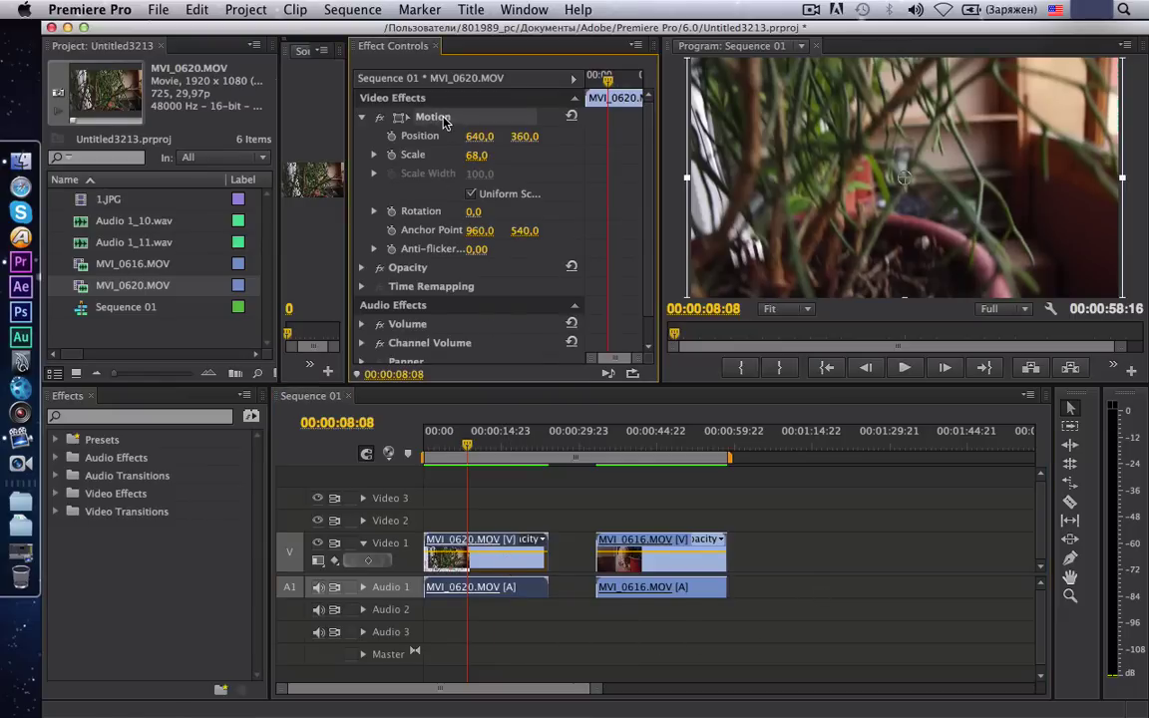
left_click(362, 118)
left_click(362, 117)
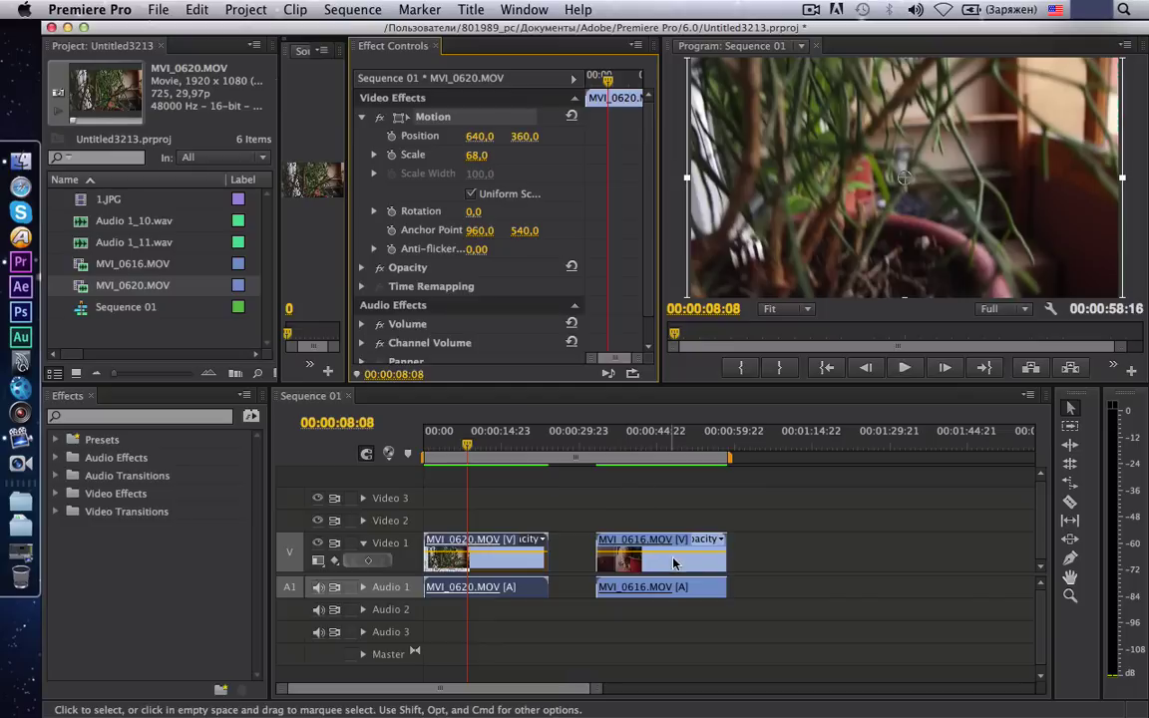
Select MVI_0616.MOV, now at scale 68, and preview the sequence opening up to four seconds.
mouse_move(982, 646)
left_mouse_down()
mouse_move(629, 512)
mouse_move(591, 482)
left_mouse_up()
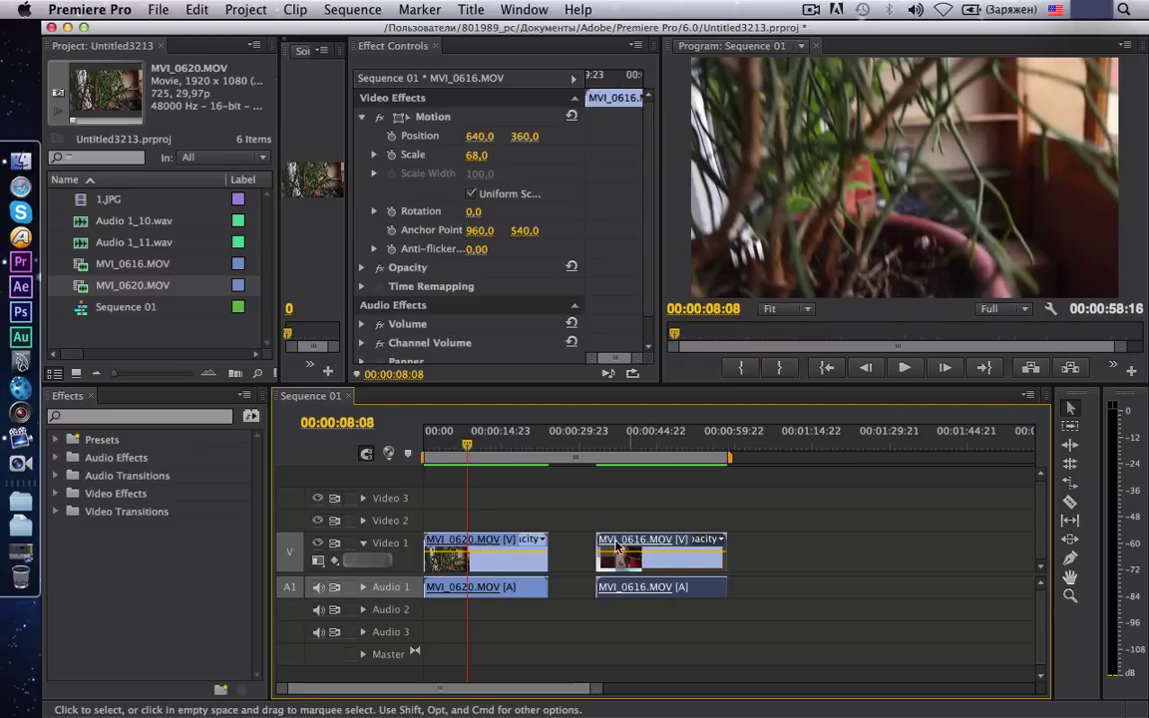
mouse_move(470, 446)
left_mouse_down()
mouse_move(614, 444)
mouse_move(685, 460)
left_mouse_up()
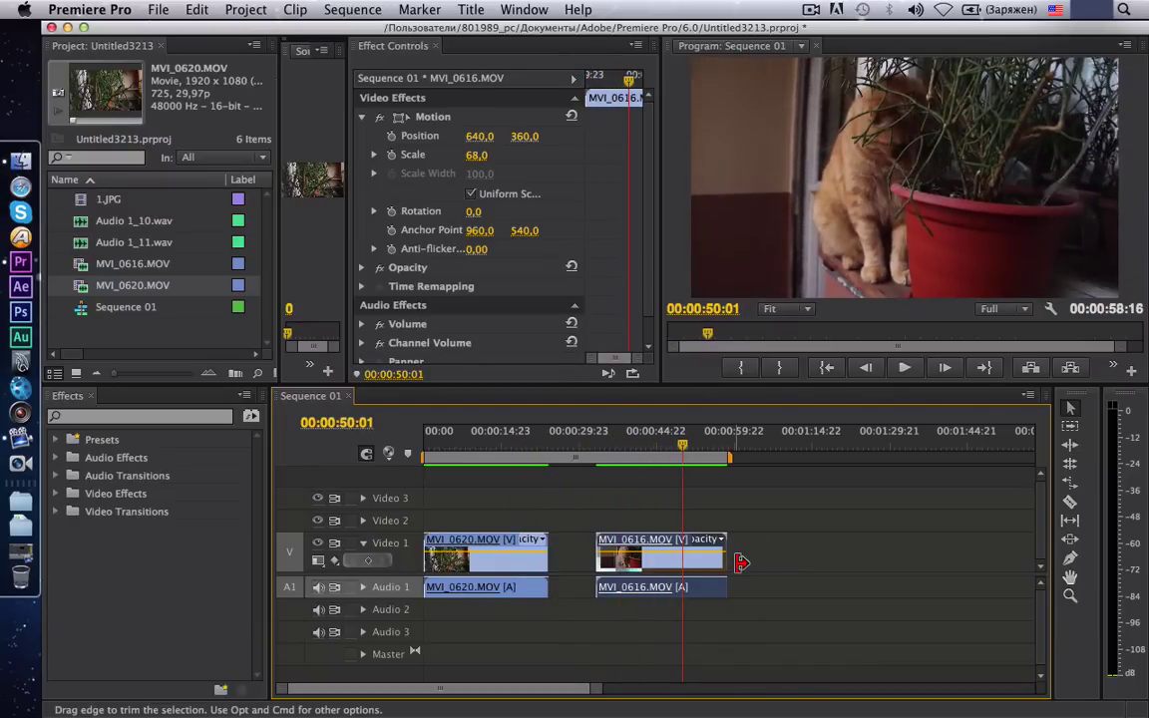
left_click_drag(682, 451, 420, 480)
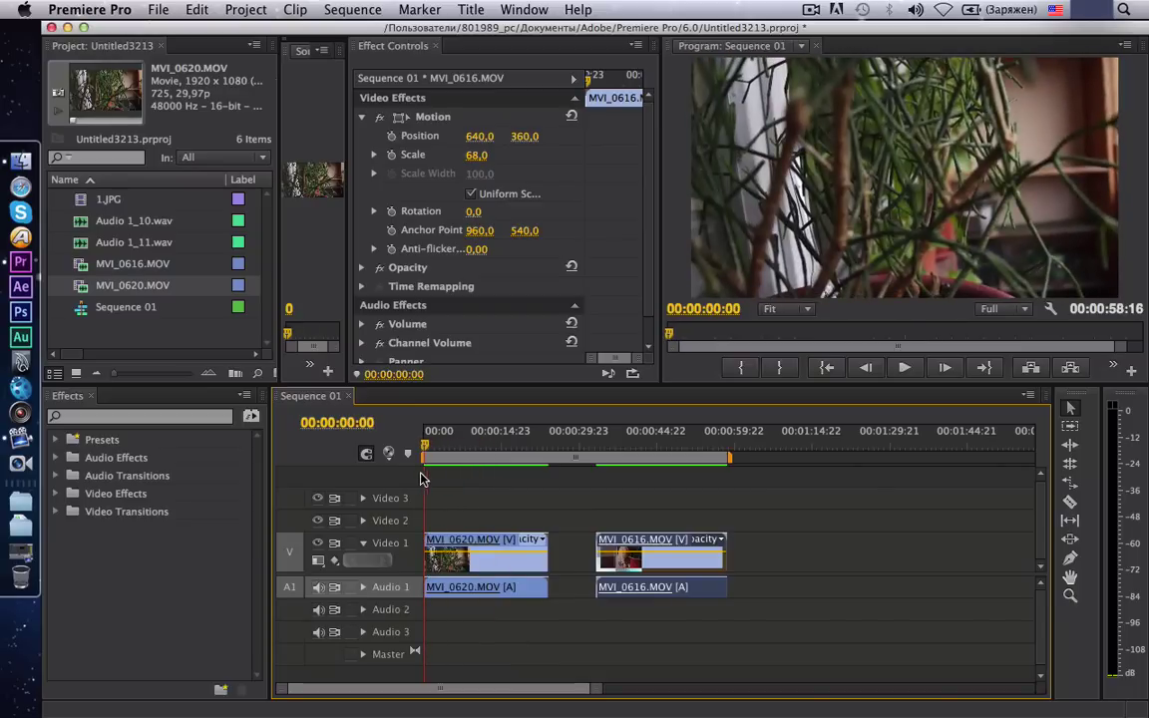
key("space")
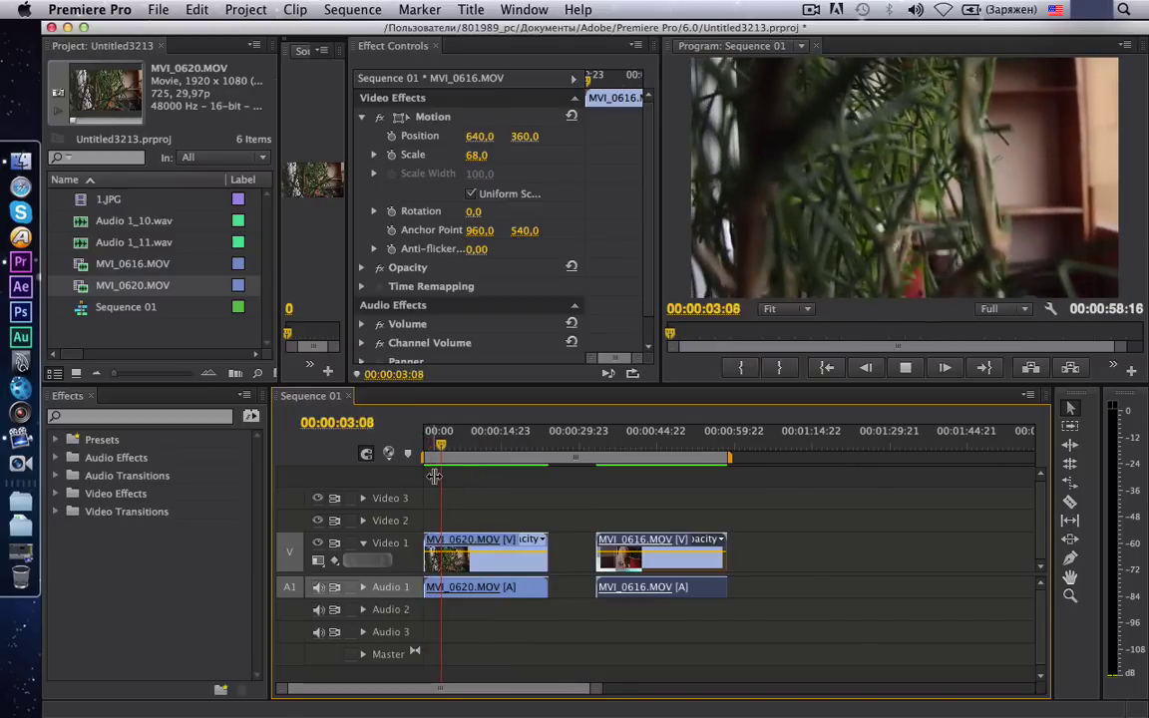
key("space")
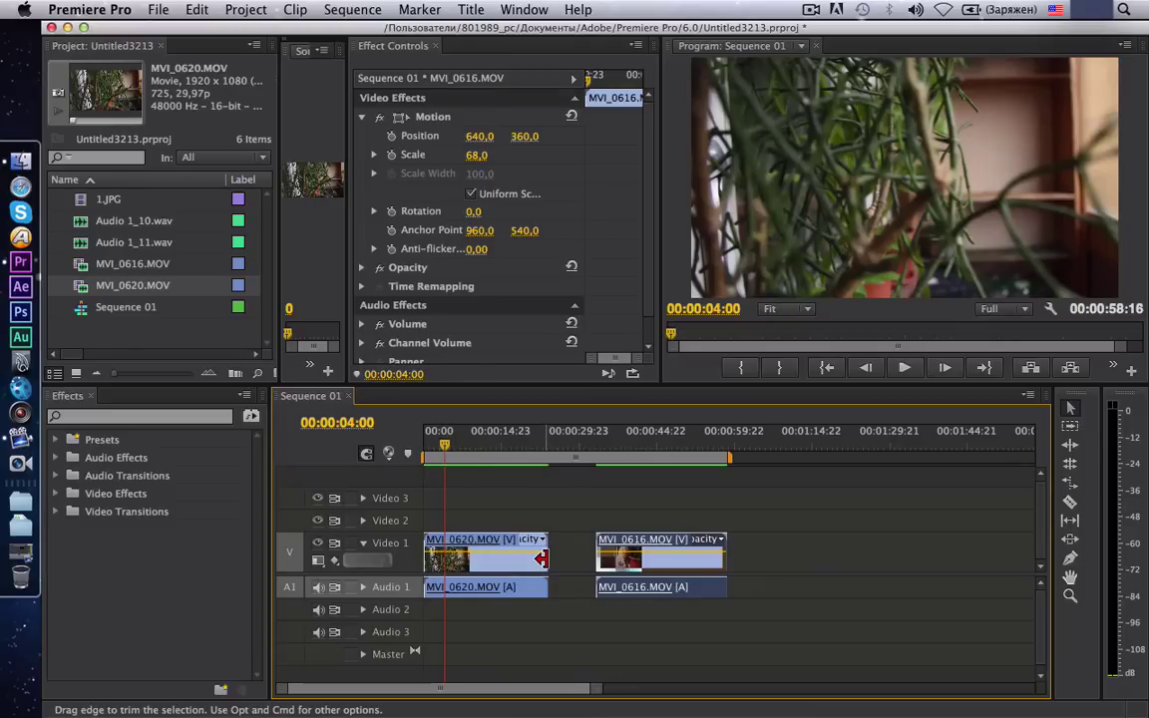
Razor MVI_0620 at 00:00:04:00 and delete the portion after the cut.
left_click(541, 560)
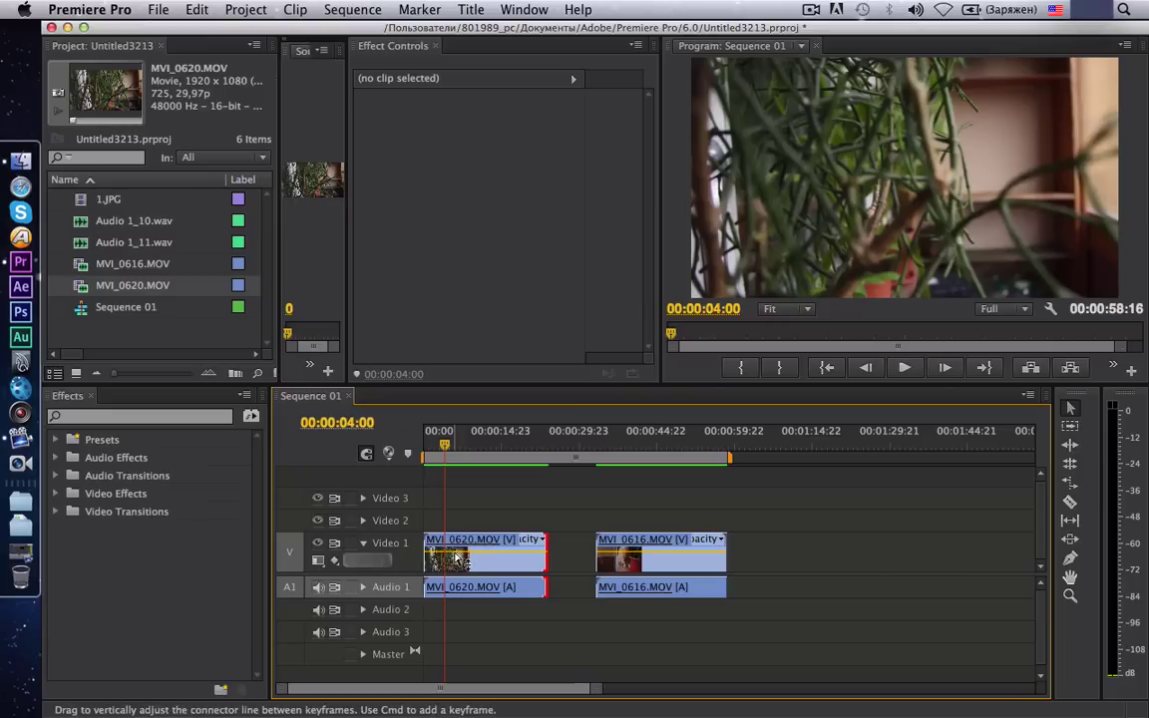
left_click(1069, 504)
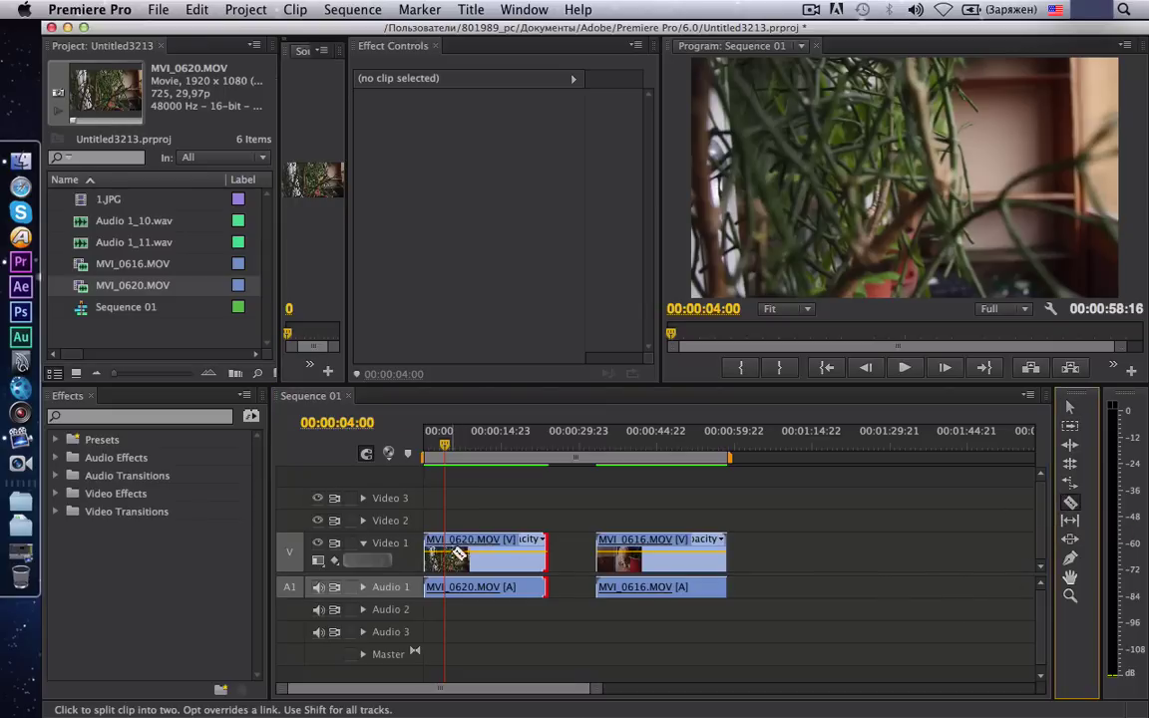
left_click(444, 555)
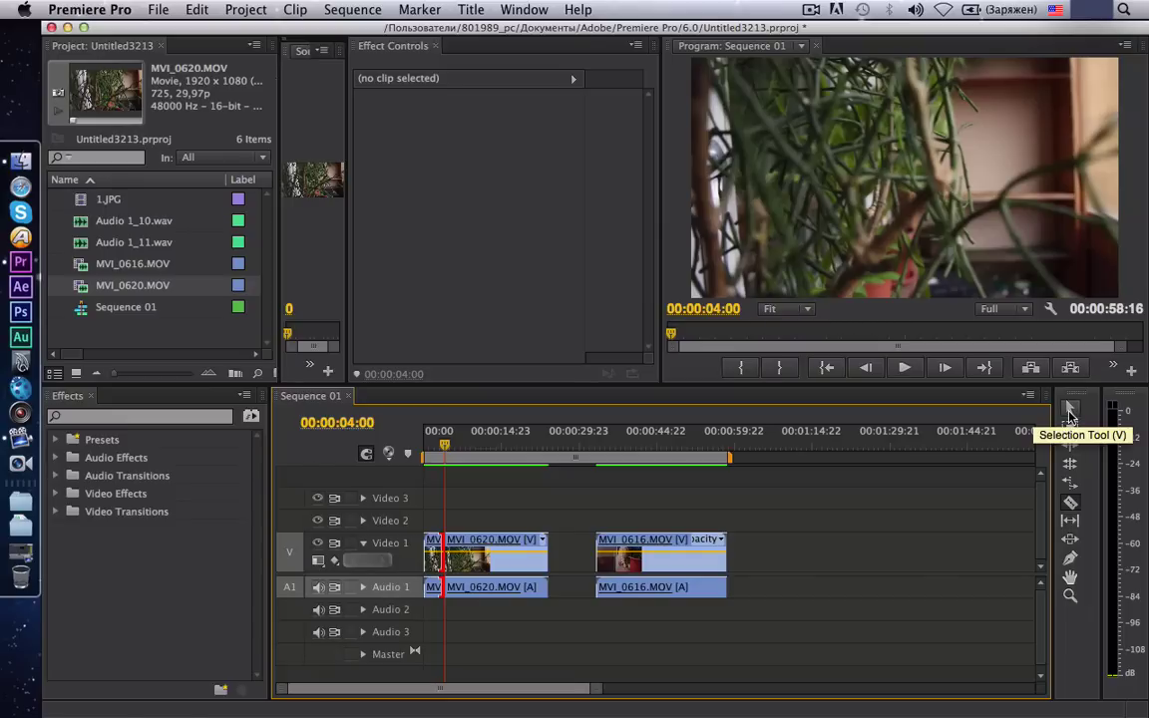
left_click(1070, 409)
left_click(461, 549)
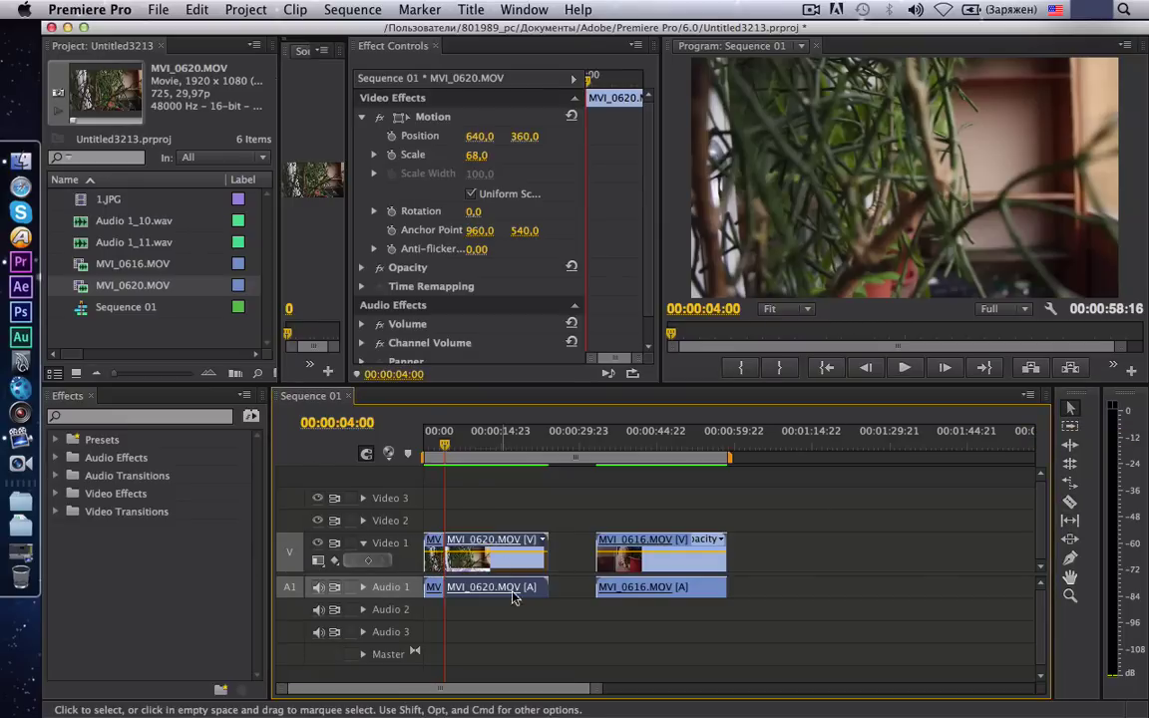
key("Delete")
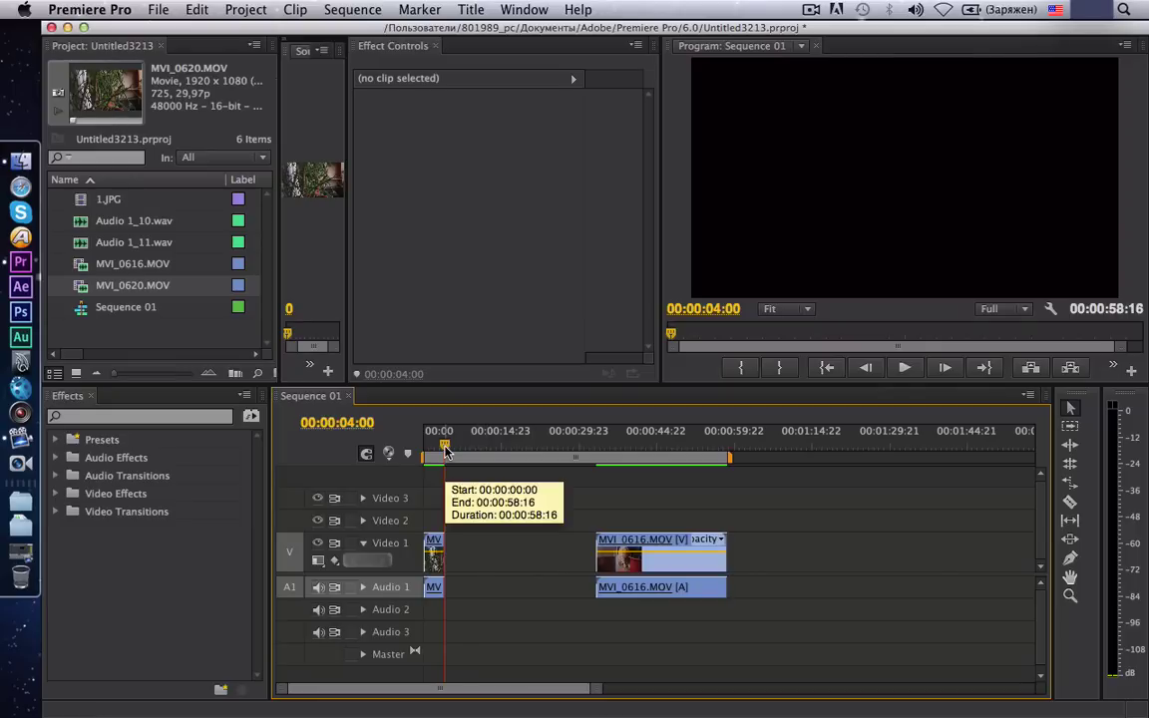
Play MVI_0616 from about 34 to 52 seconds to find its new start.
mouse_move(444, 444)
left_mouse_down()
mouse_move(611, 487)
mouse_move(601, 490)
left_mouse_up()
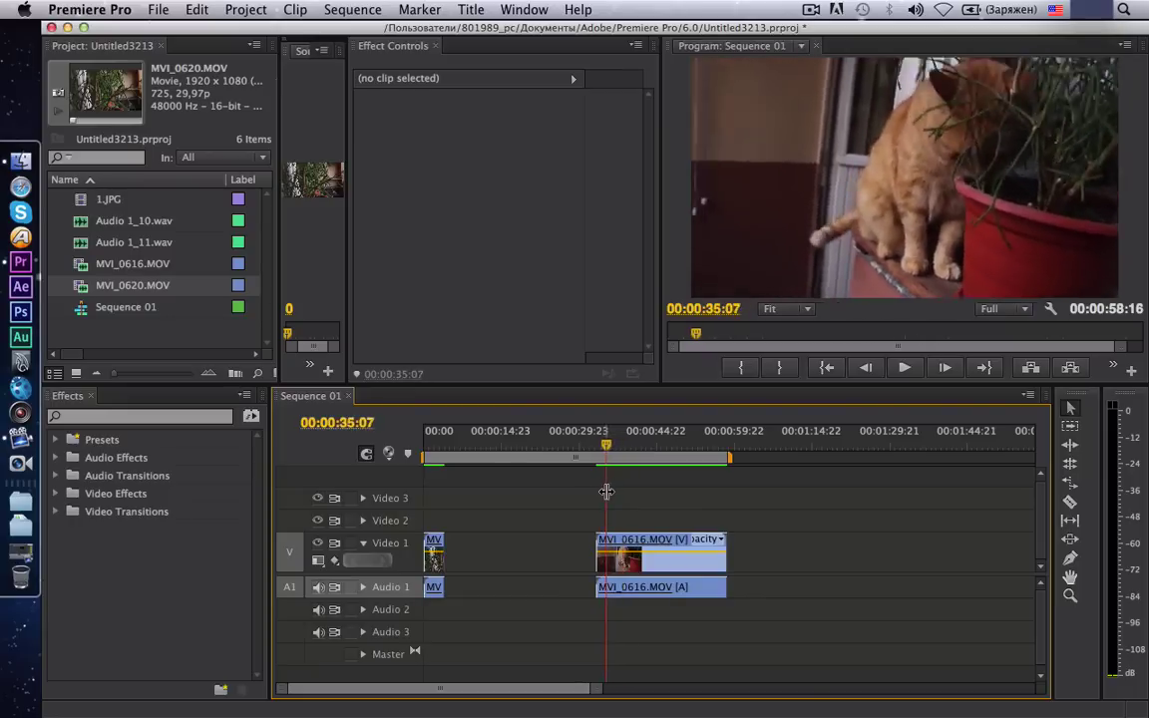
key("space")
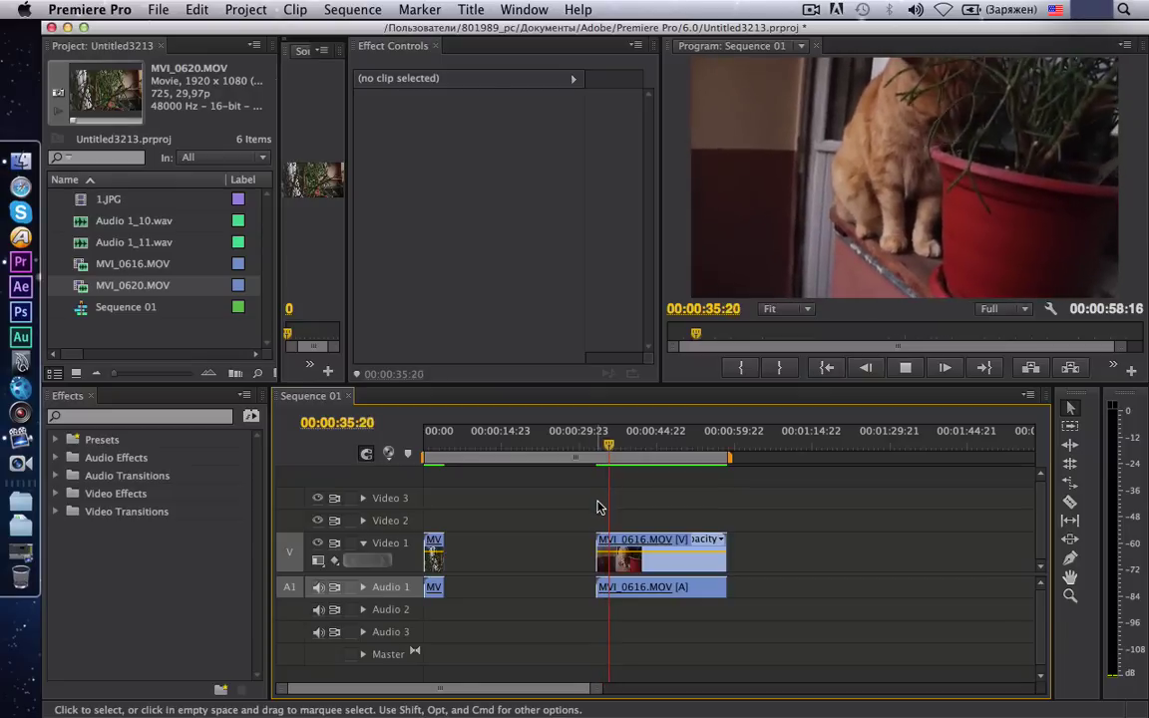
left_click_drag(625, 467, 691, 464)
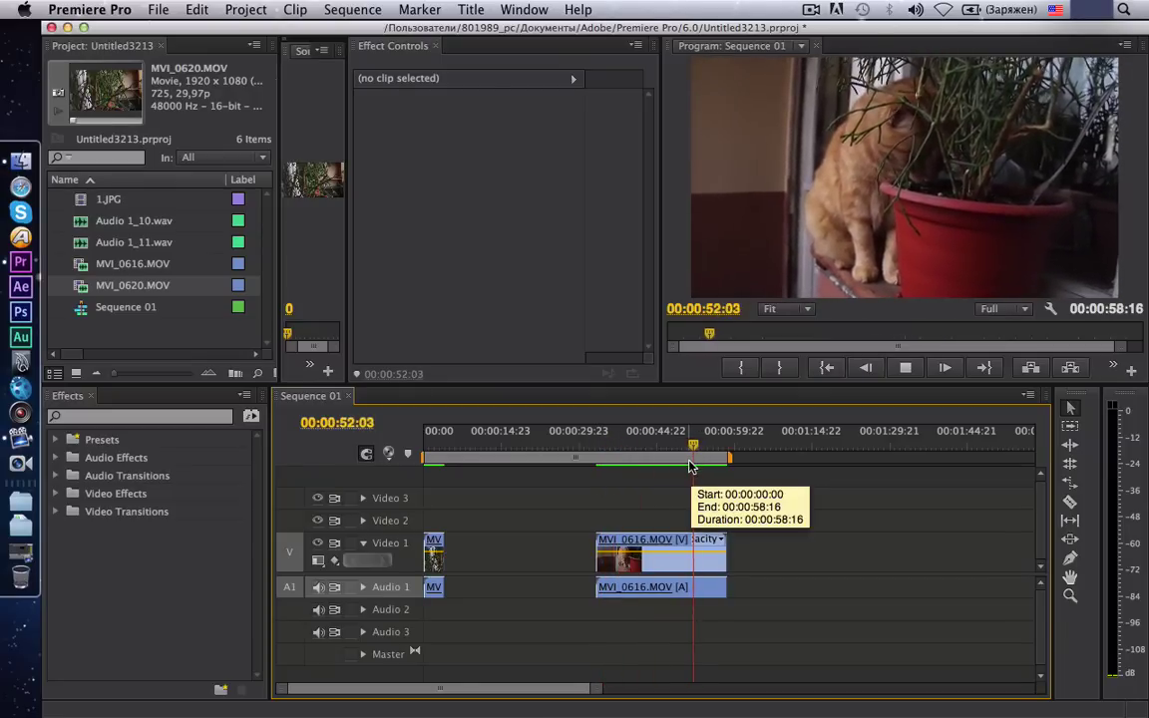
key("space")
Trim MVI_0616's head to the playhead and butt it against MVI_0620, making a 00:00:09:17 sequence.
left_click_drag(602, 559, 703, 564)
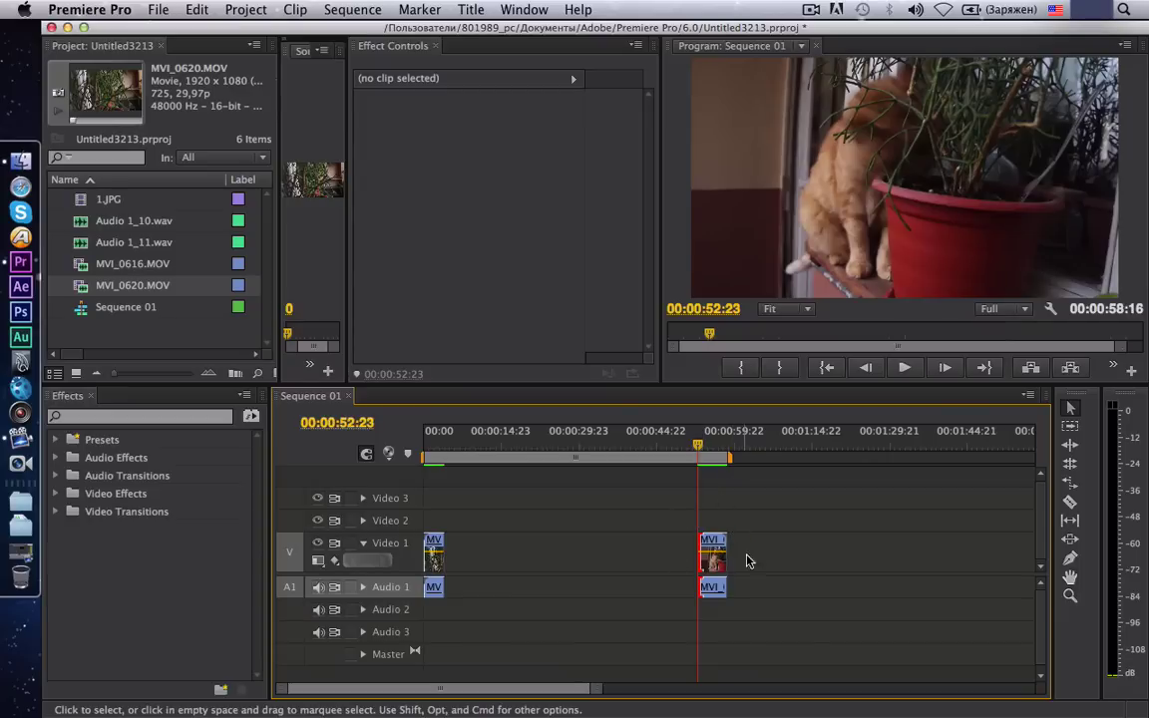
left_click_drag(808, 527, 699, 627)
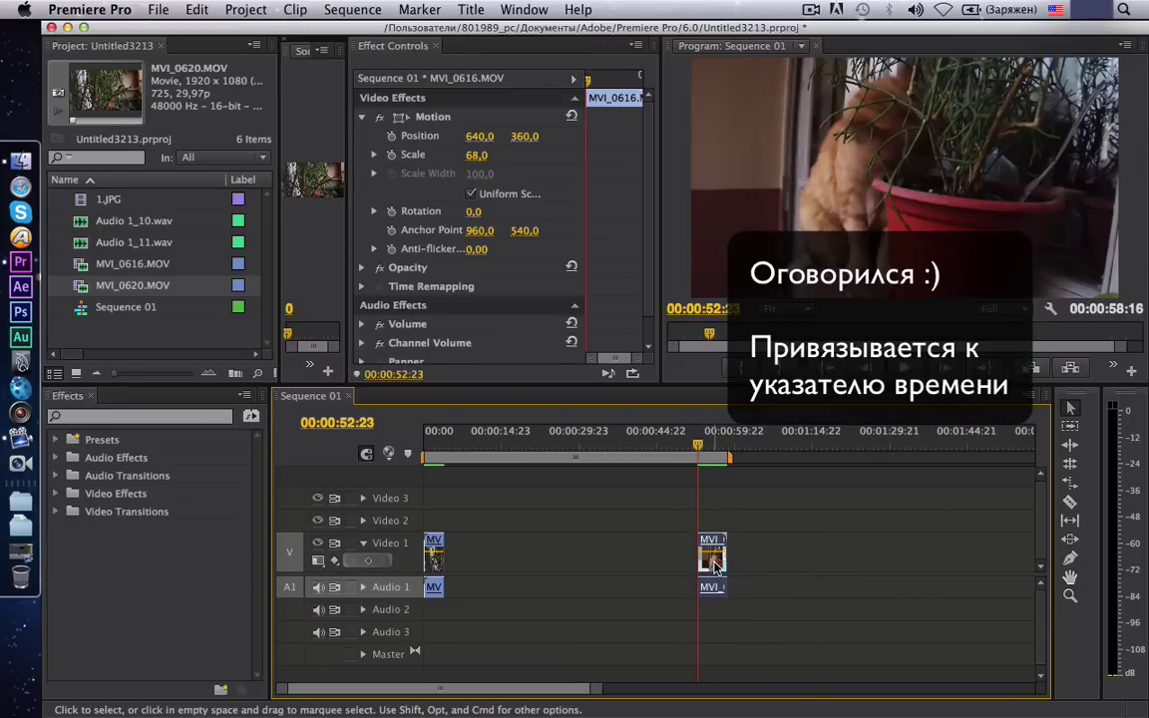
left_click_drag(715, 569, 493, 584)
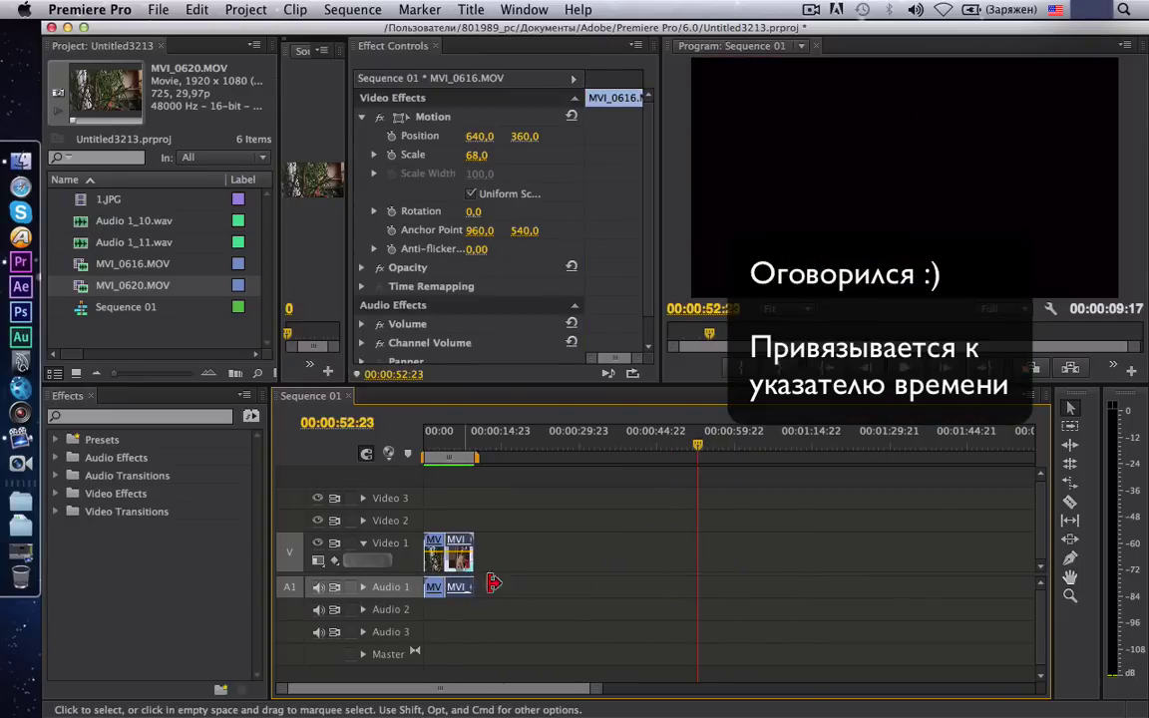
left_click_drag(698, 445, 434, 489)
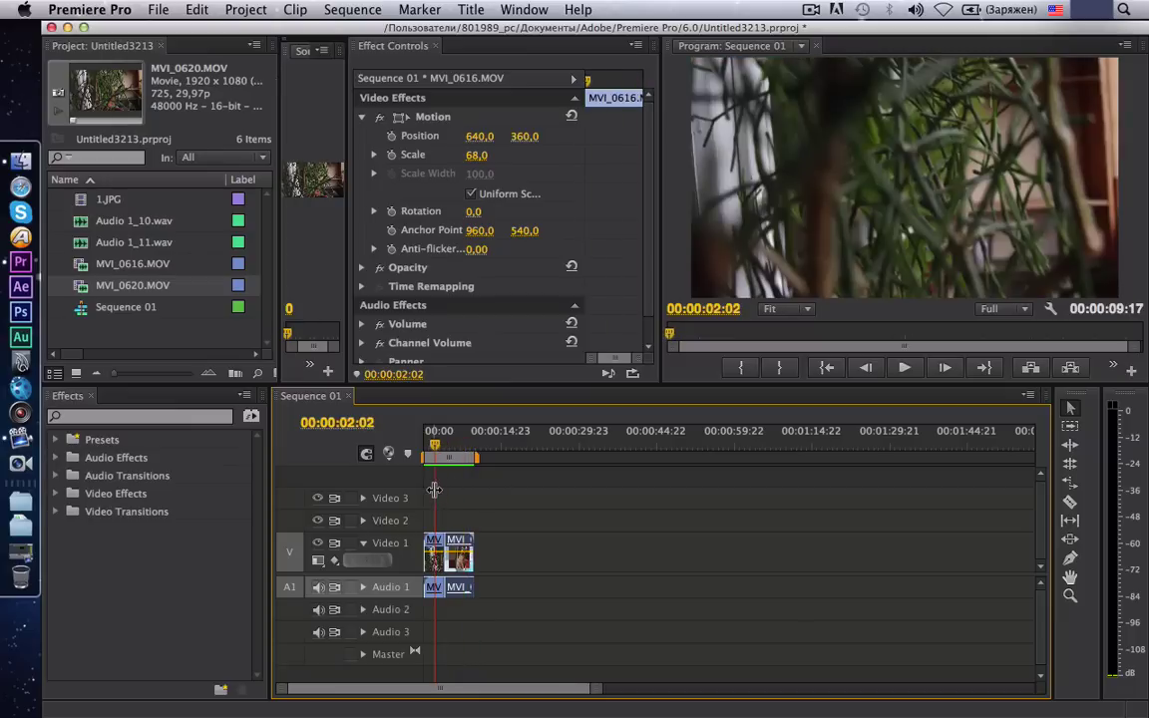
left_click_drag(596, 688, 493, 691)
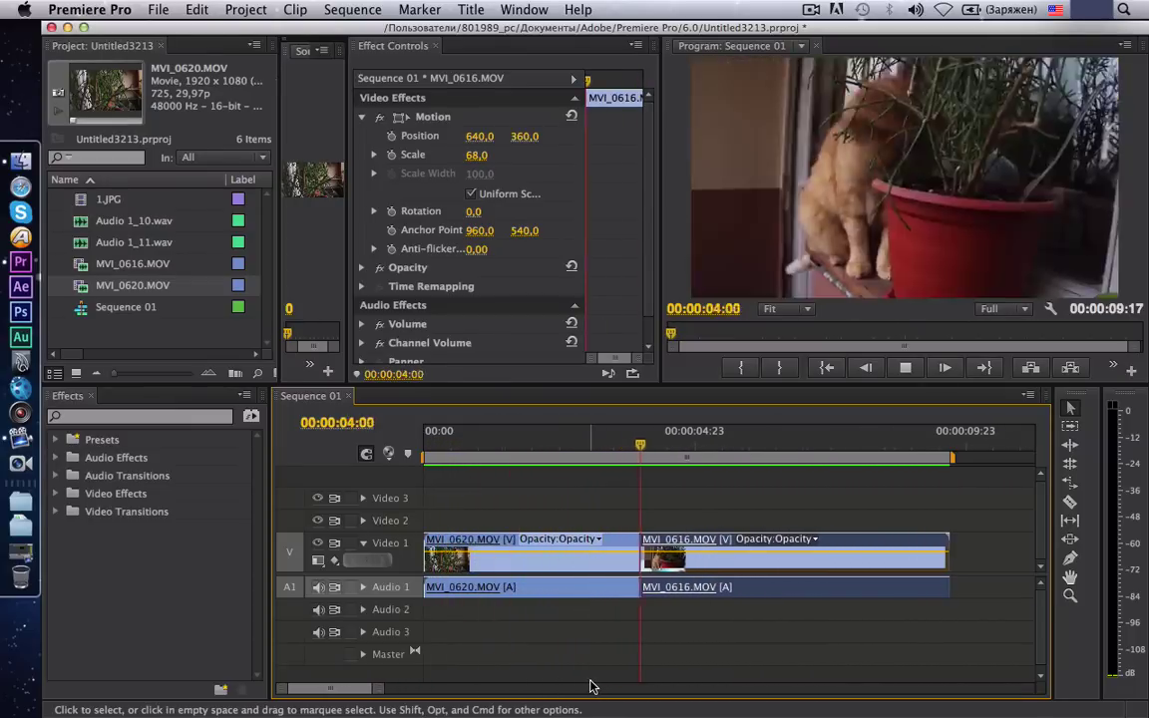
key("space")
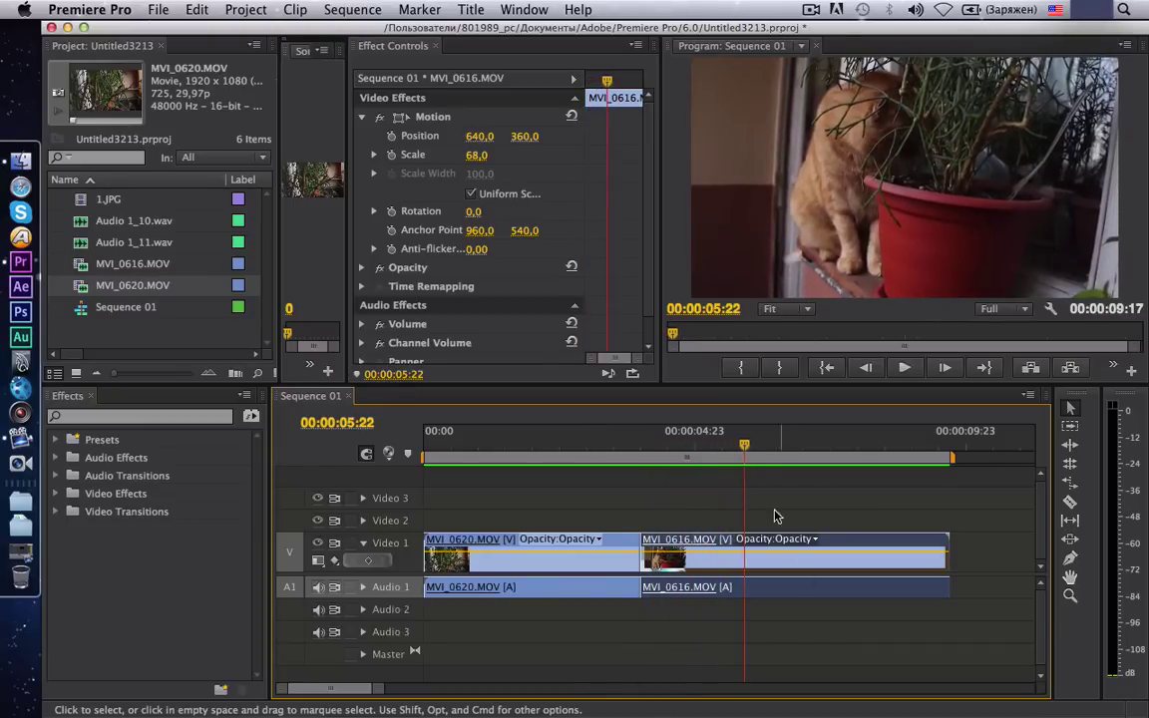
left_click(598, 439)
key("space")
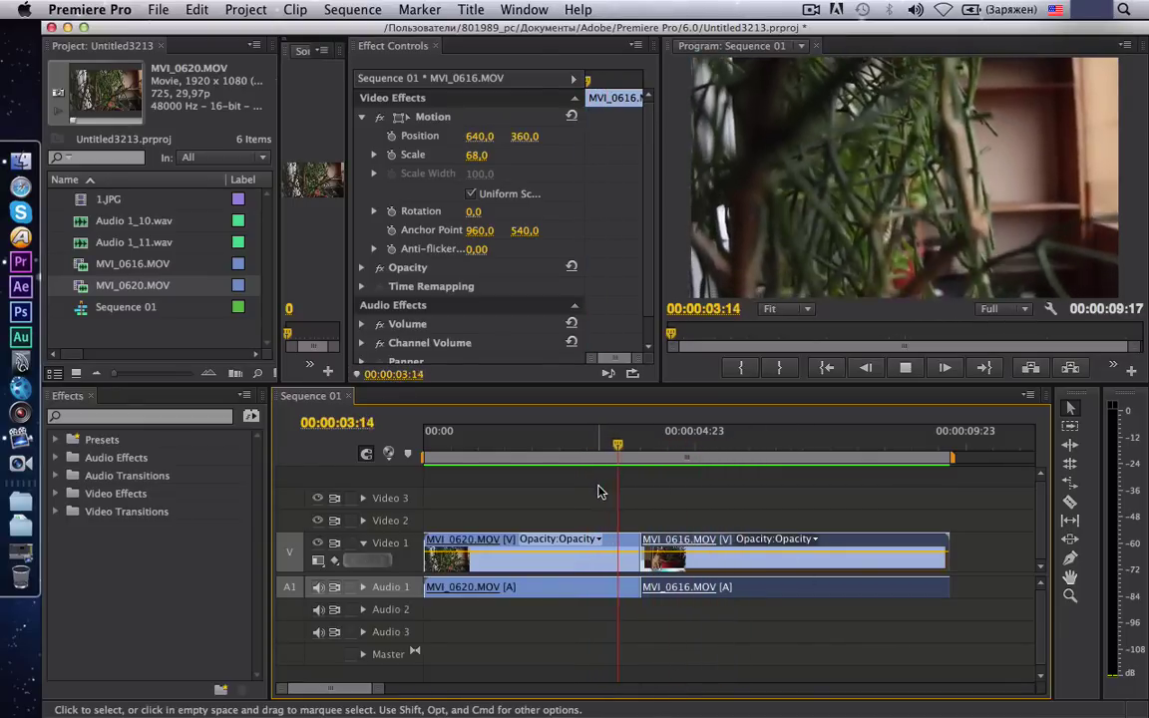
left_click(483, 676)
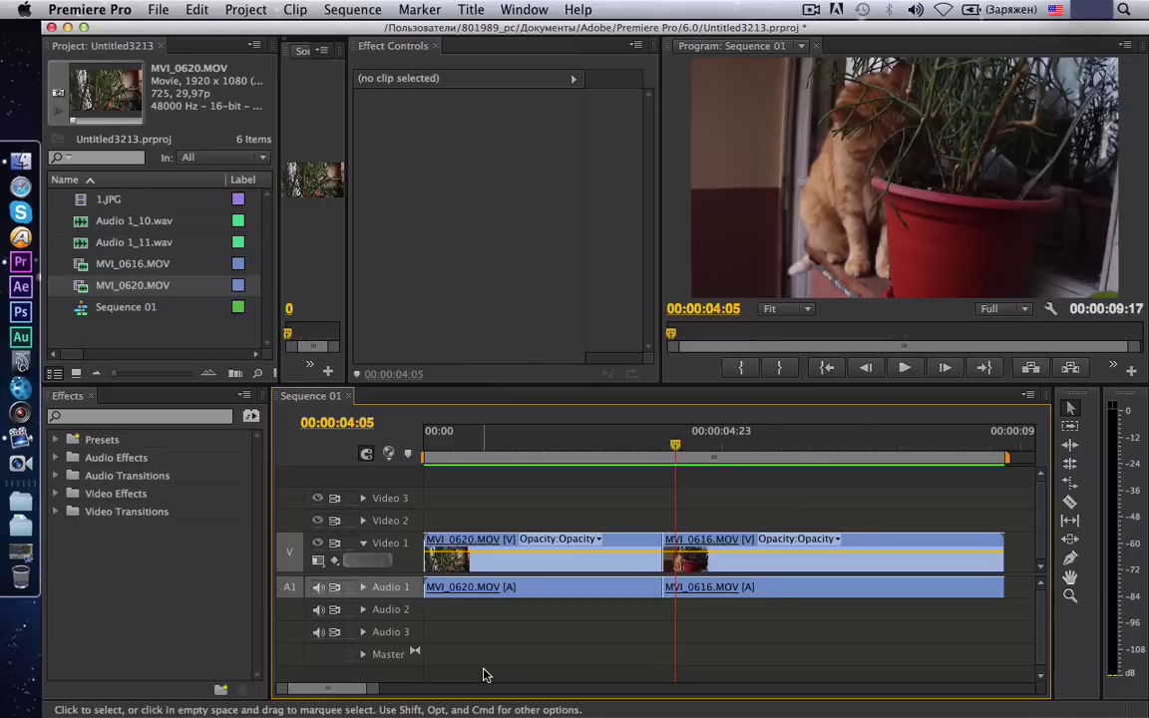
left_click_drag(378, 688, 519, 677)
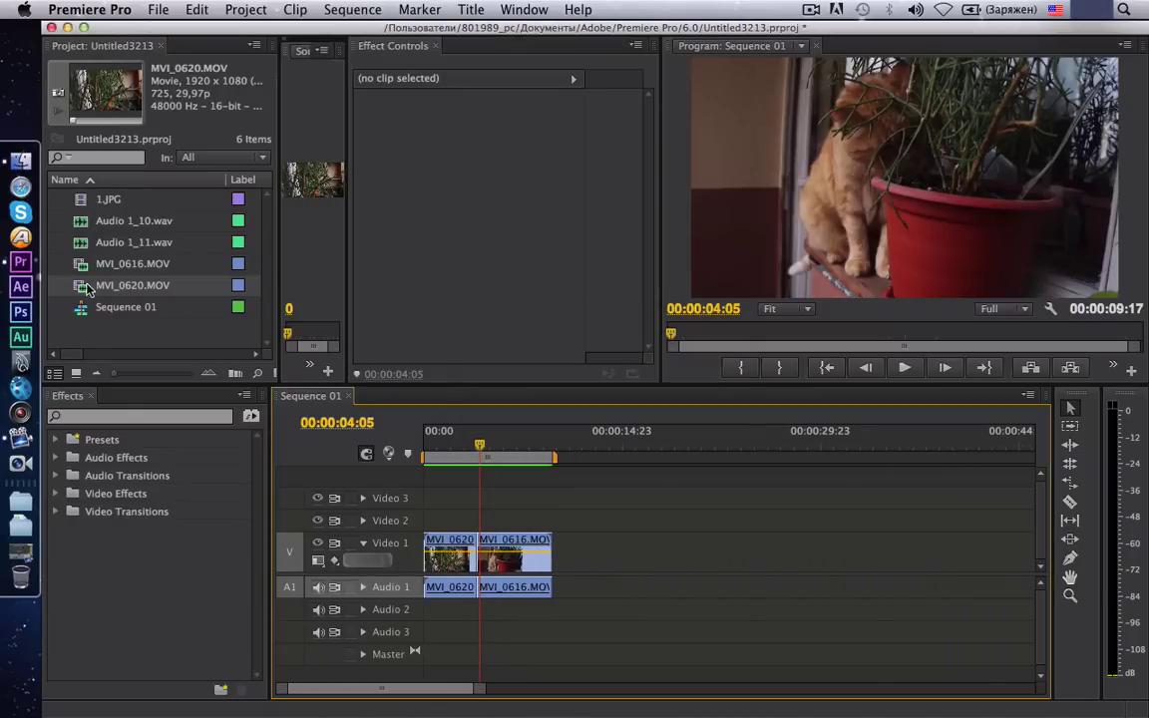
left_click_drag(80, 287, 611, 578)
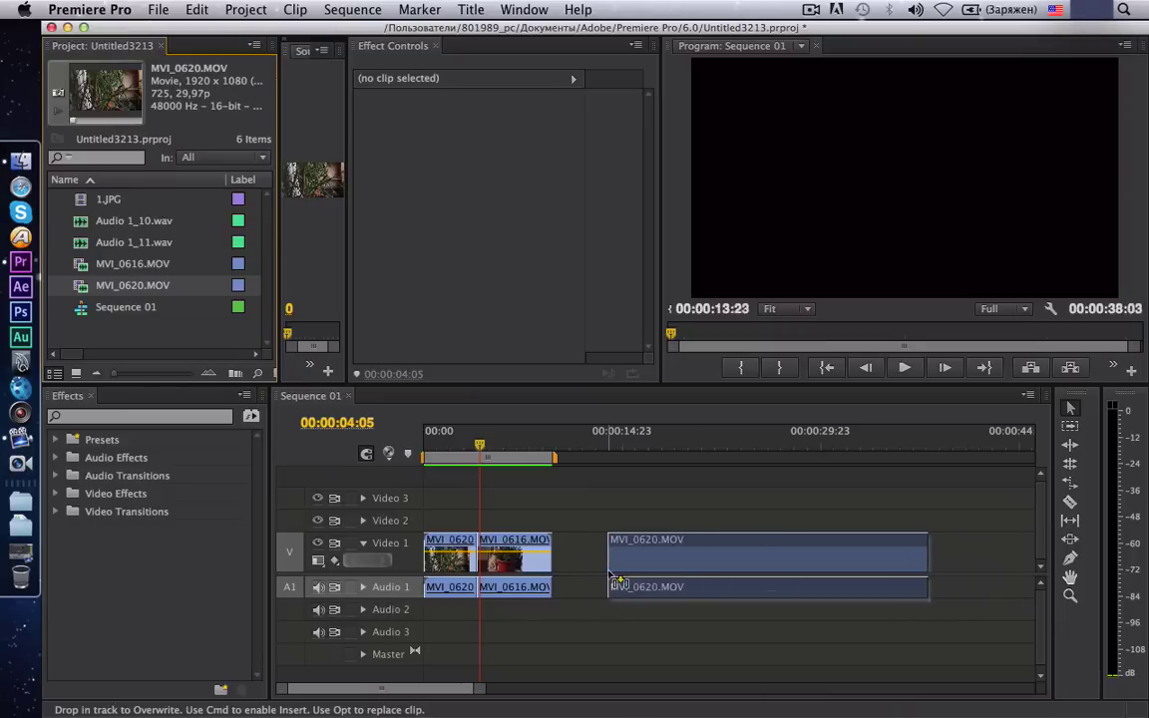
left_click_drag(479, 444, 761, 459)
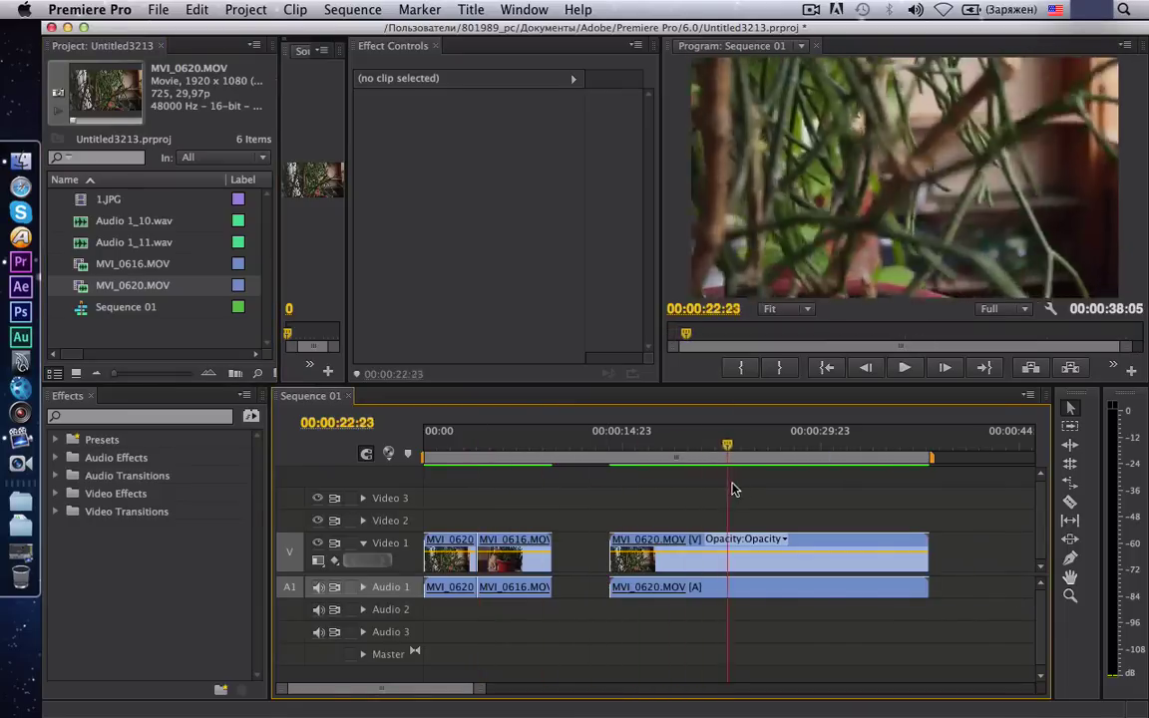
left_click_drag(927, 559, 781, 542)
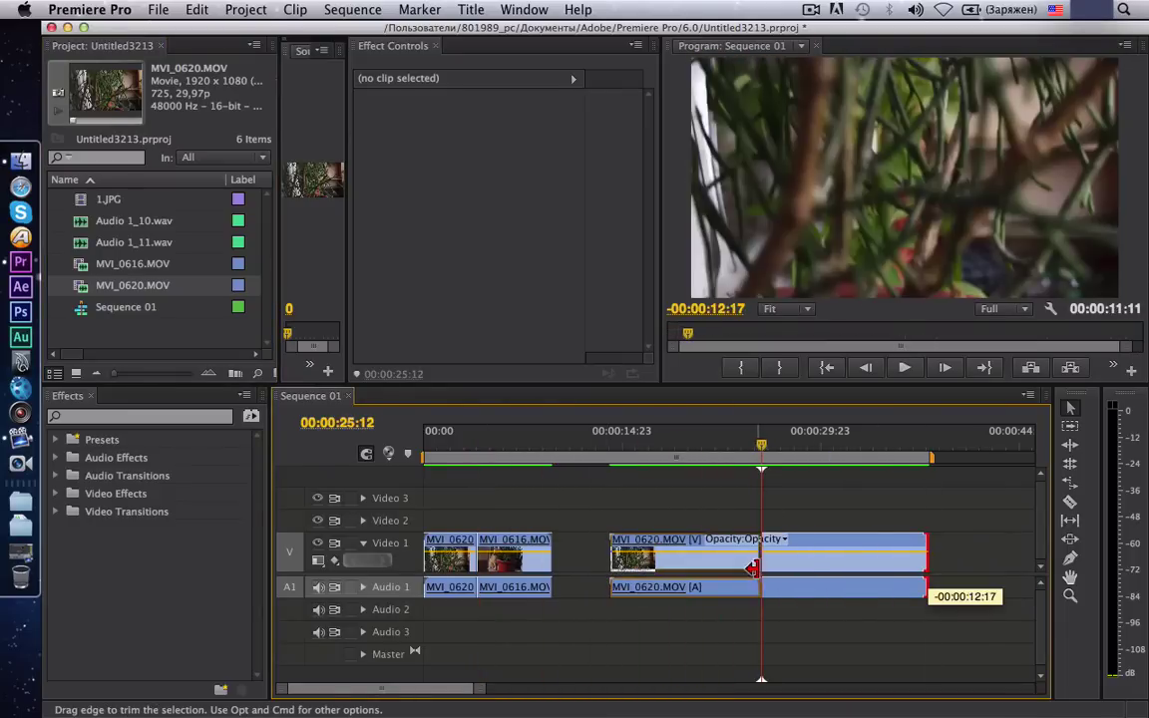
key("j")
key("j")
key("k")
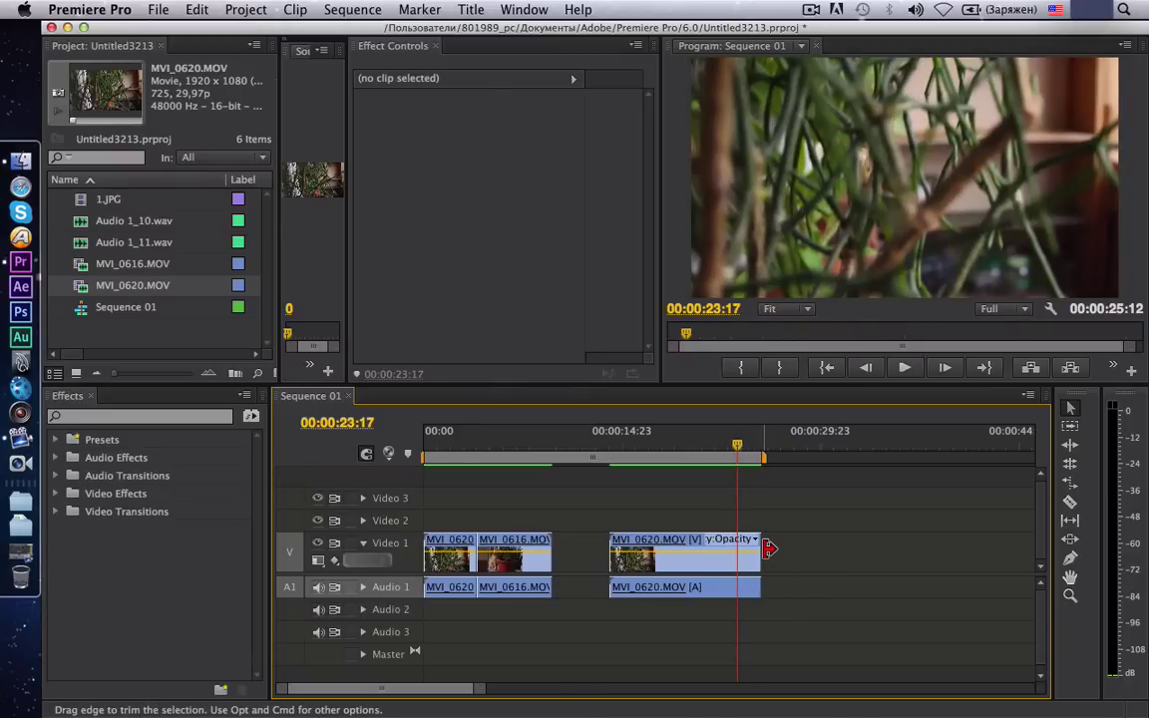
left_click_drag(767, 549, 765, 549)
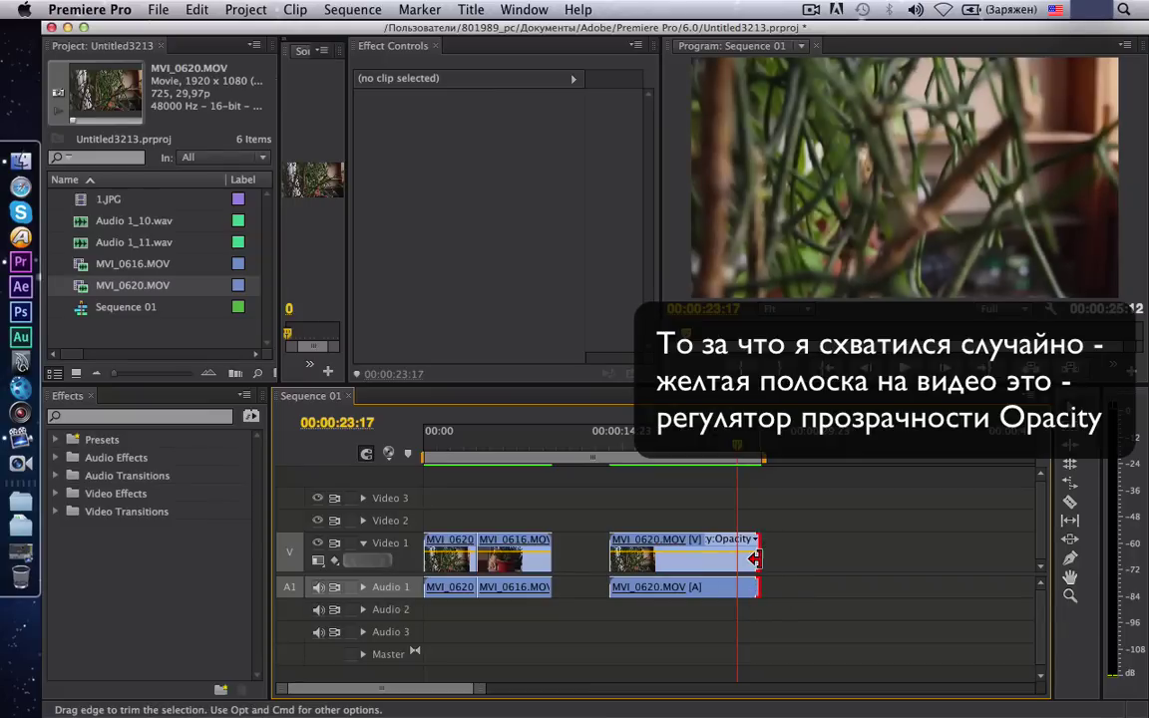
left_click_drag(756, 559, 953, 552)
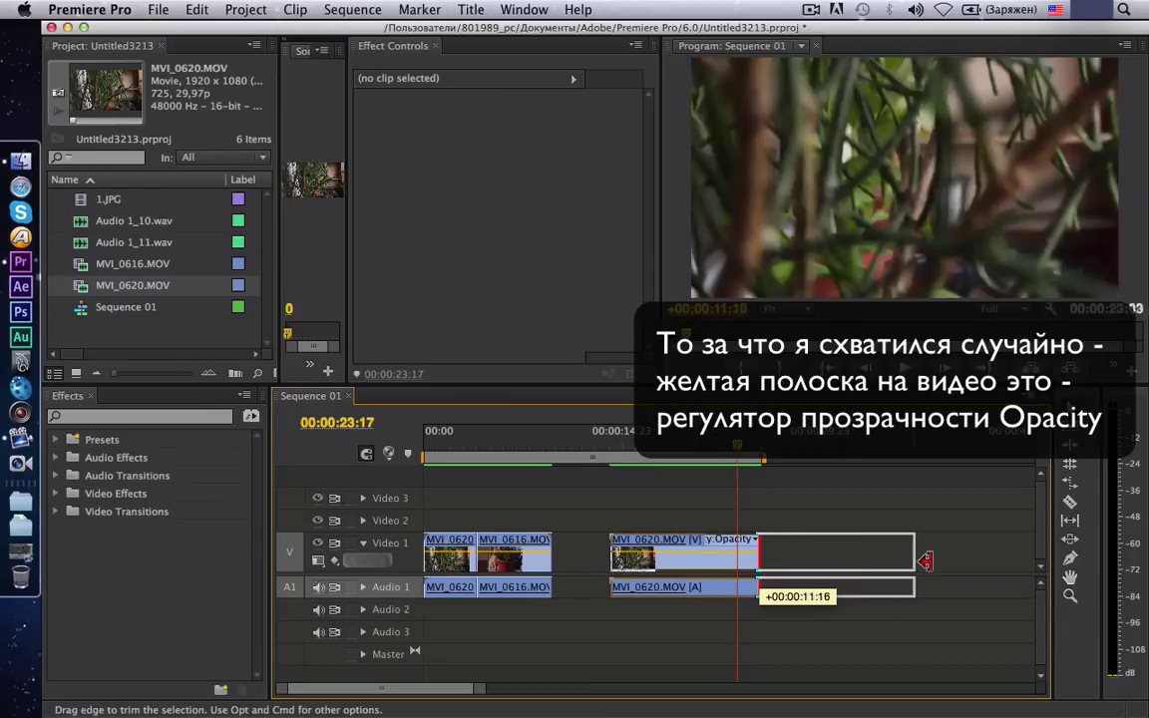
left_click_drag(750, 461, 886, 478)
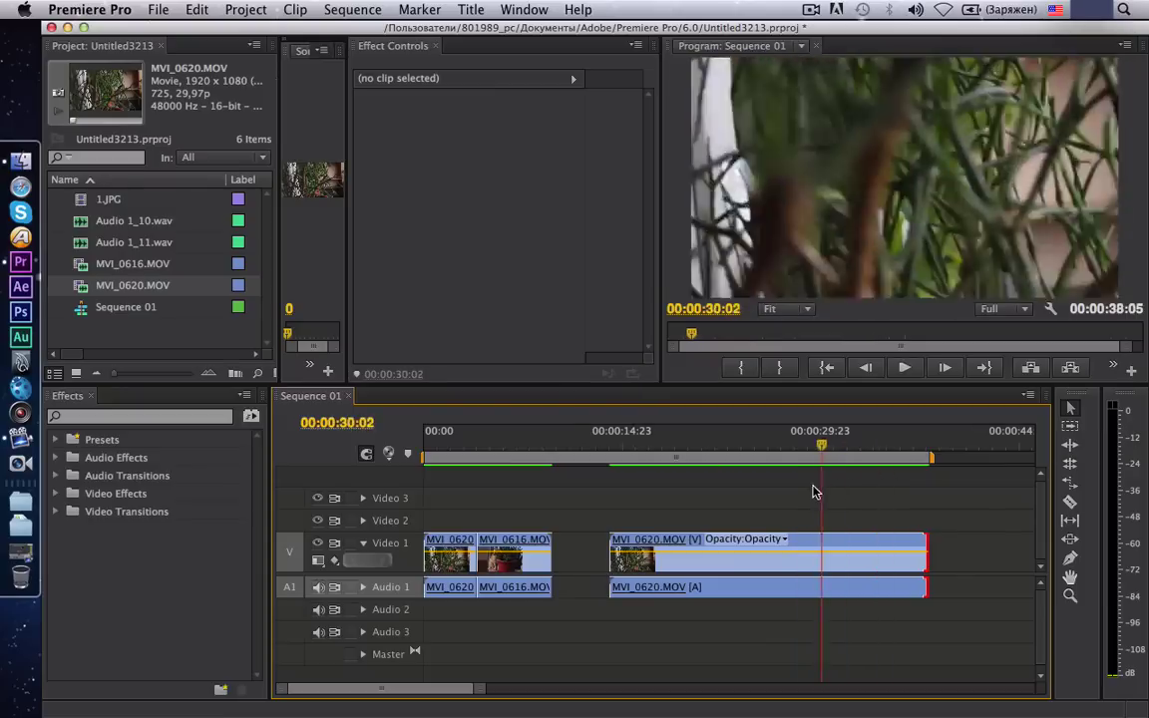
left_click_drag(886, 478, 712, 504)
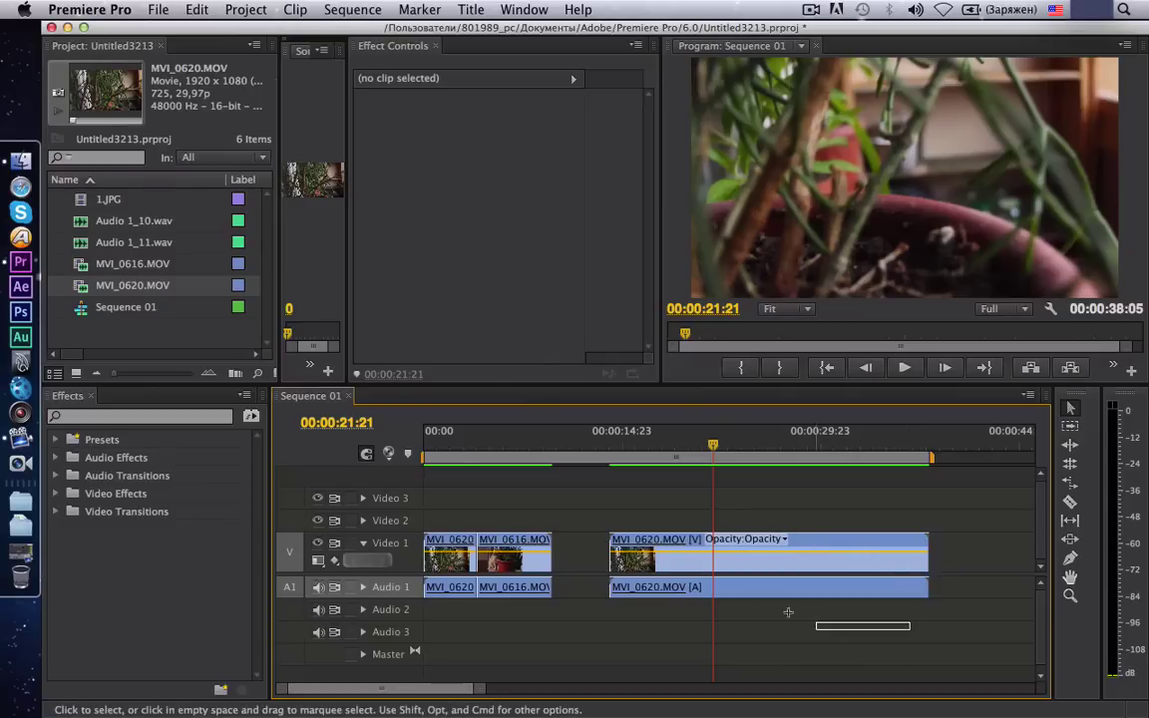
left_click_drag(838, 651, 697, 531)
key("Delete")
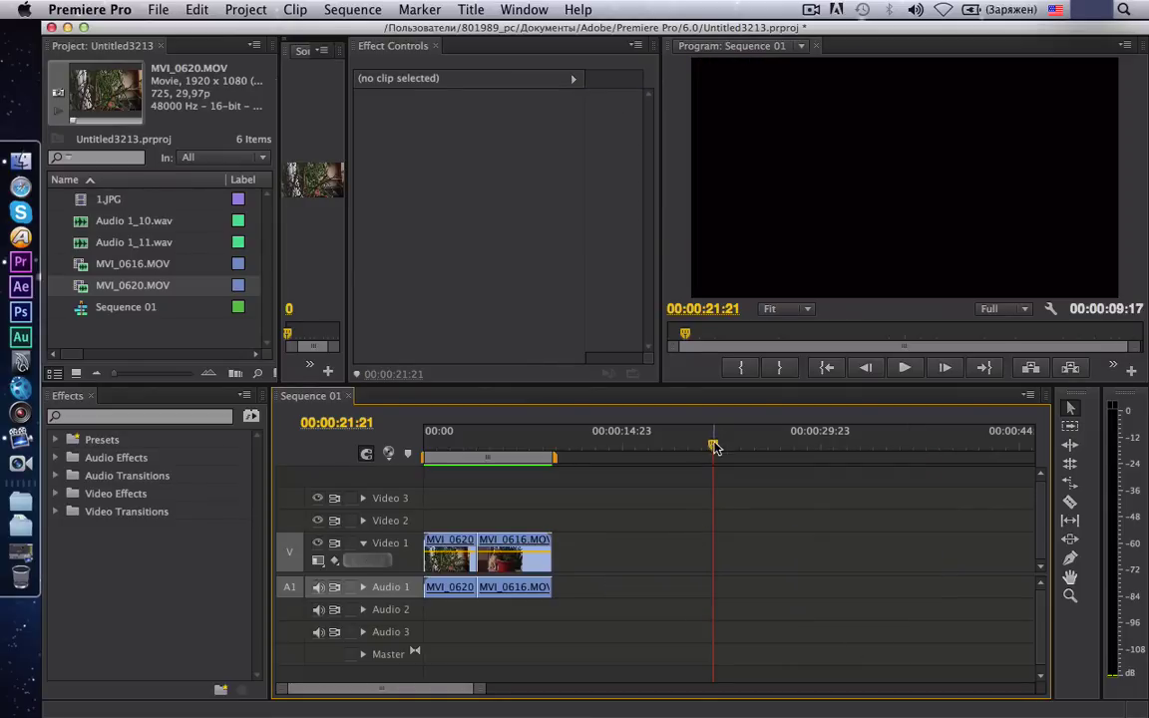
Return the playhead to the cut, zoom the timeline in, and expand Video Transitions > Dissolve.
left_click_drag(714, 446, 481, 486)
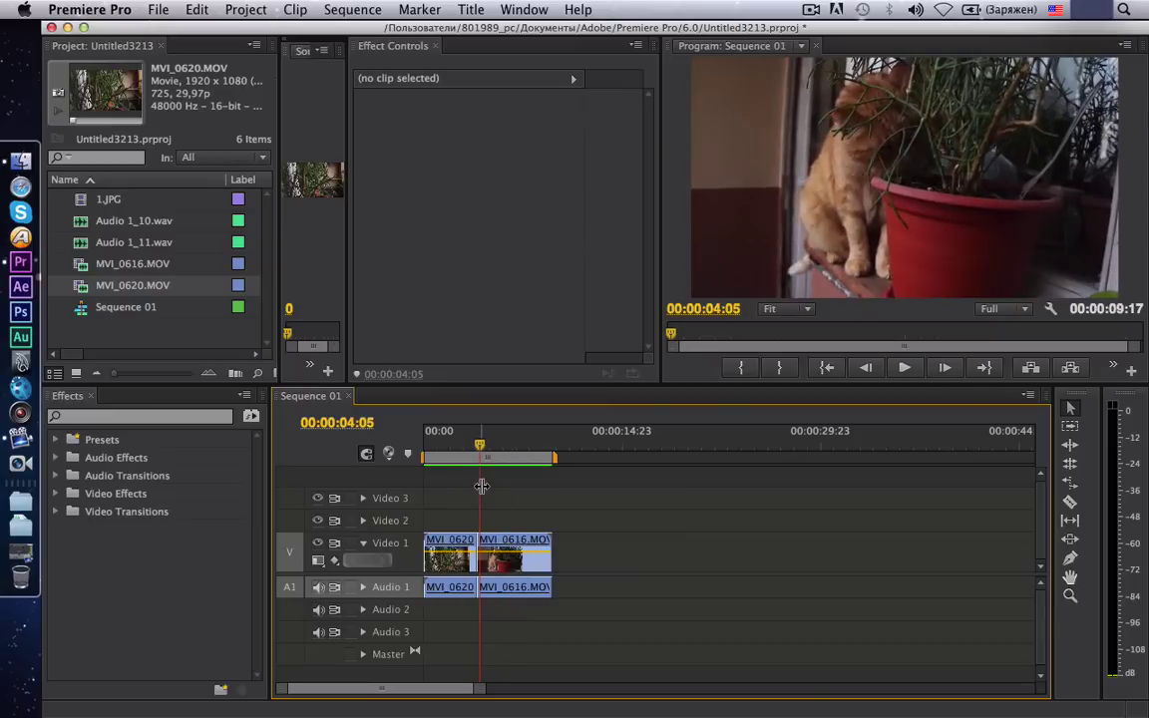
left_click_drag(477, 695, 427, 693)
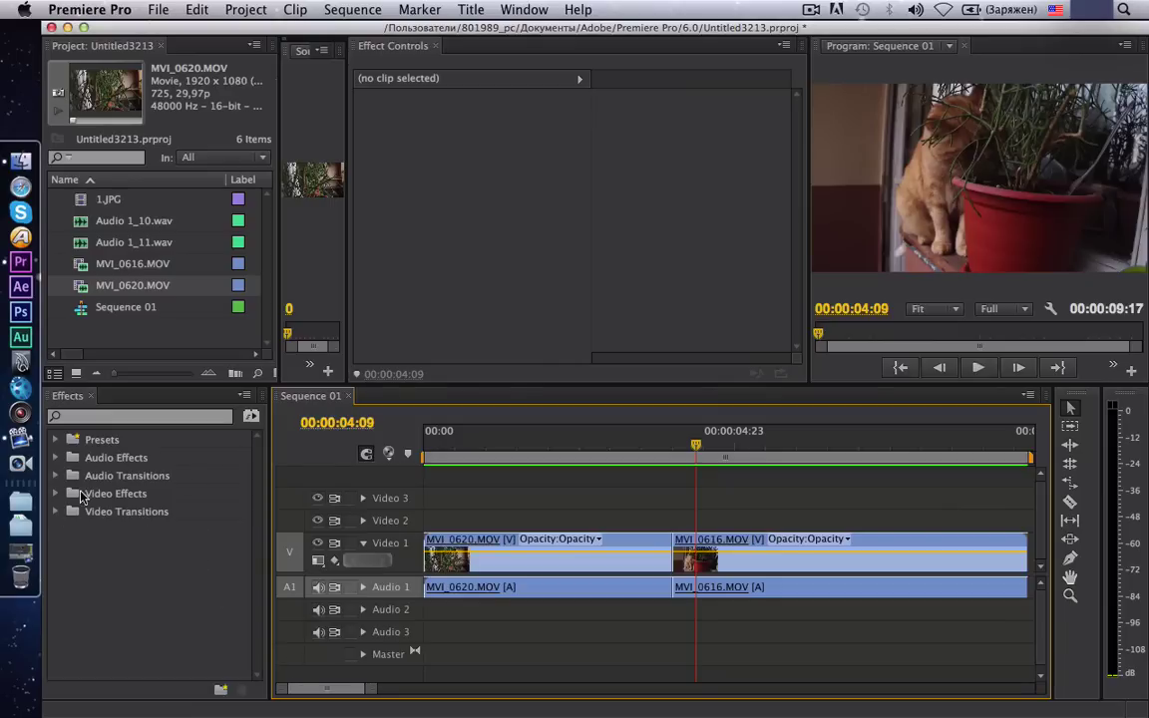
left_click(55, 512)
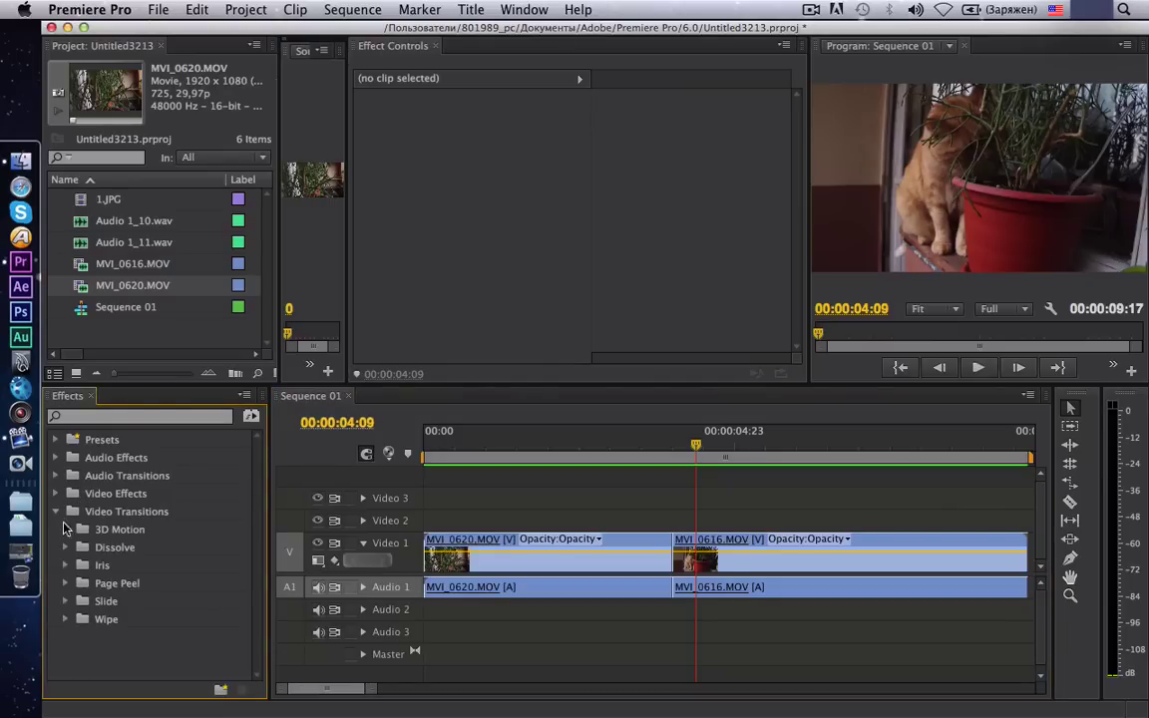
left_click(65, 547)
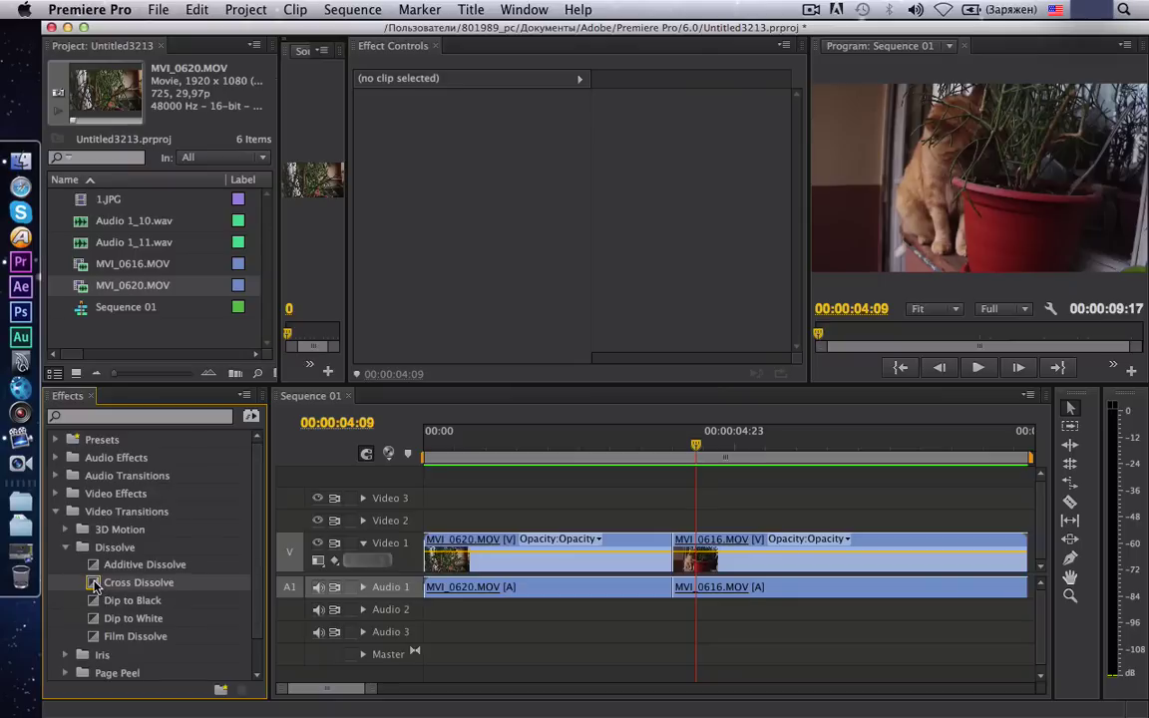
Apply Cross Dissolve at the cut between MVI_0620 and MVI_0616.
left_click_drag(93, 586, 397, 600)
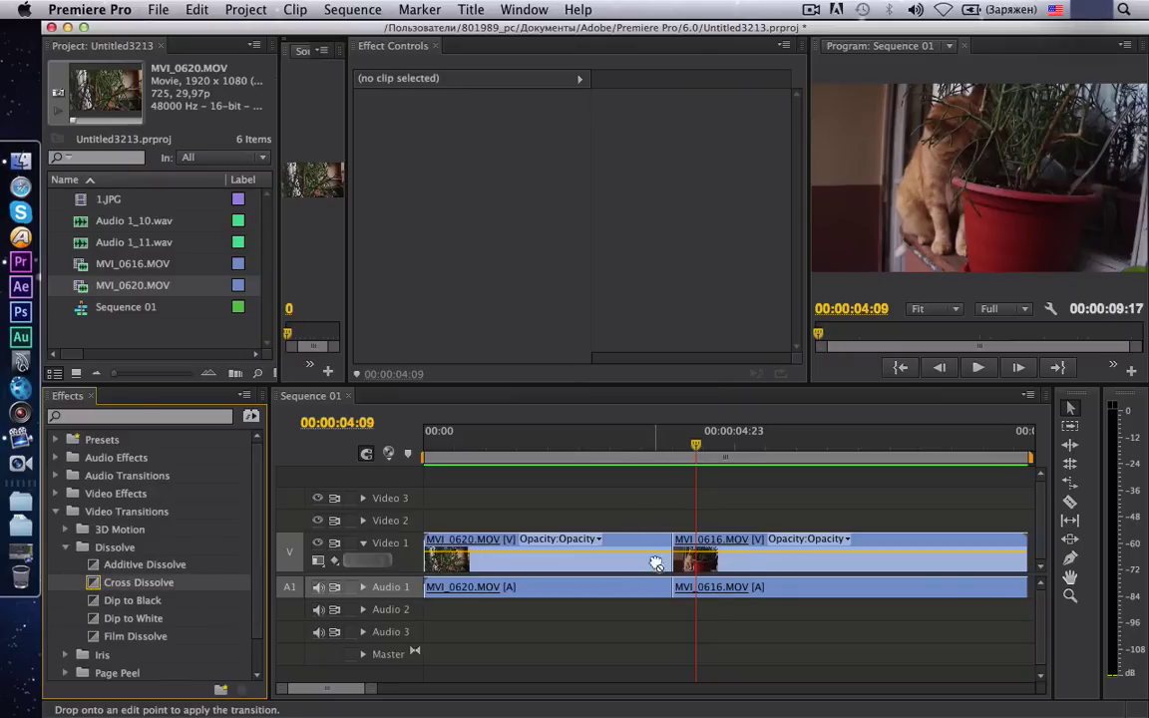
left_click_drag(656, 564, 685, 567)
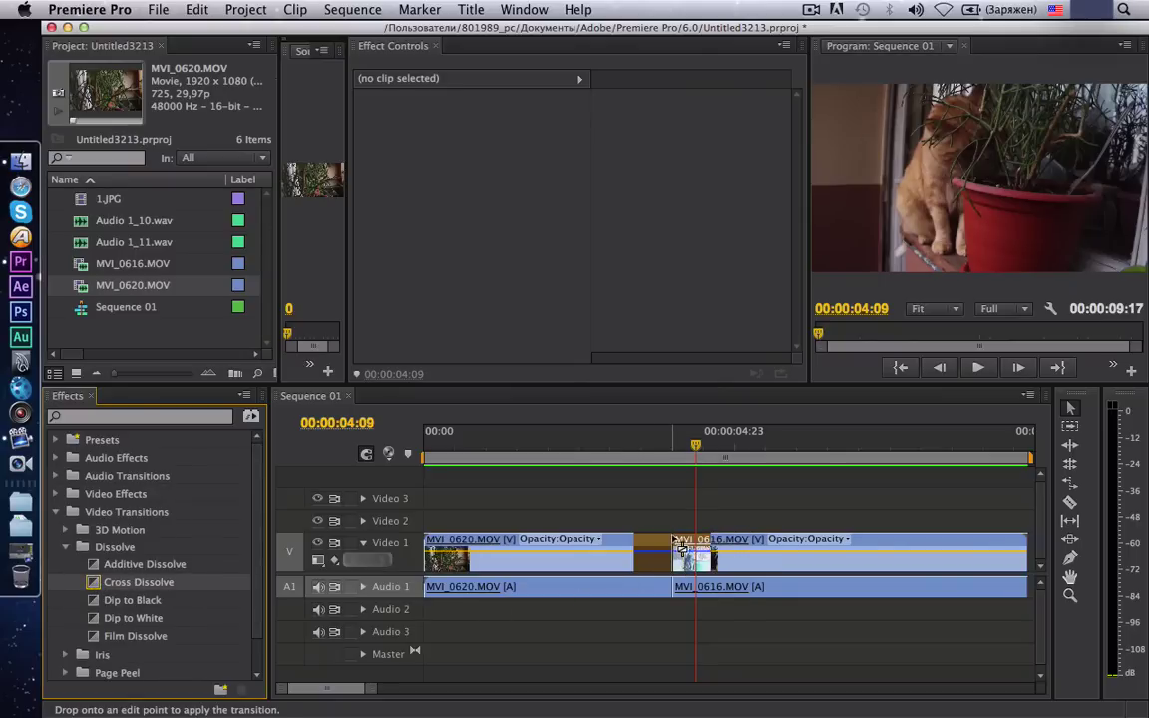
left_click_drag(682, 556, 674, 542)
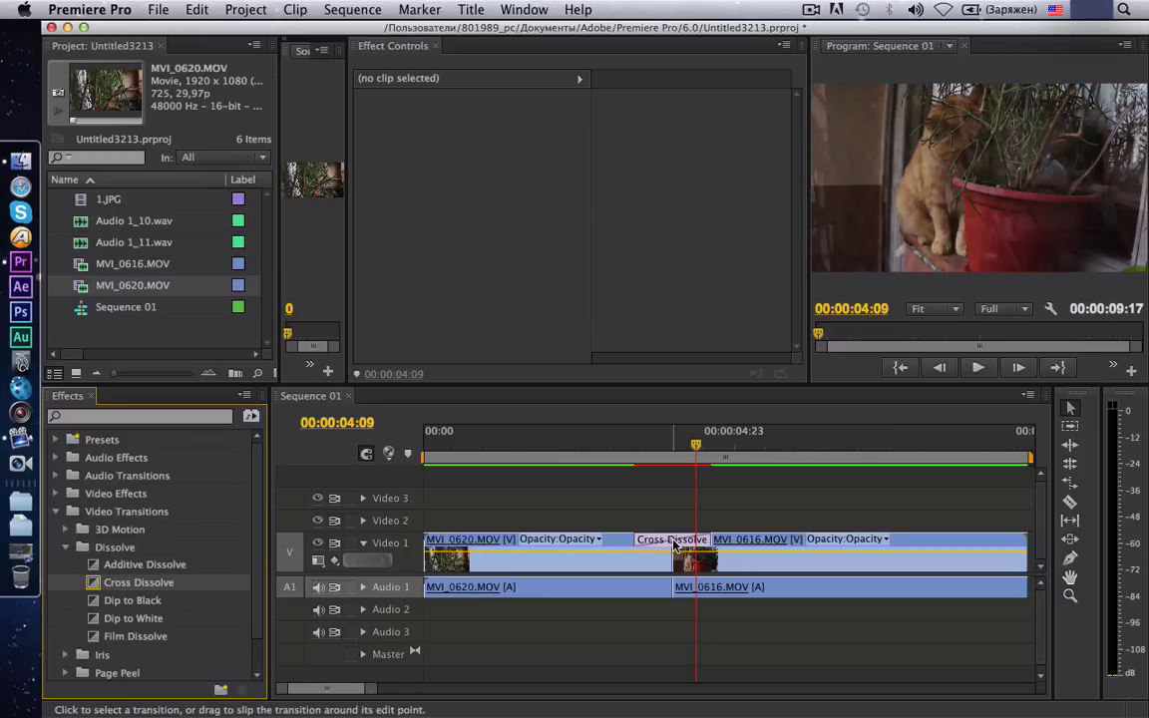
Preview the Cross Dissolve, then select it to show its 00:00:01:06 duration.
left_click(631, 459)
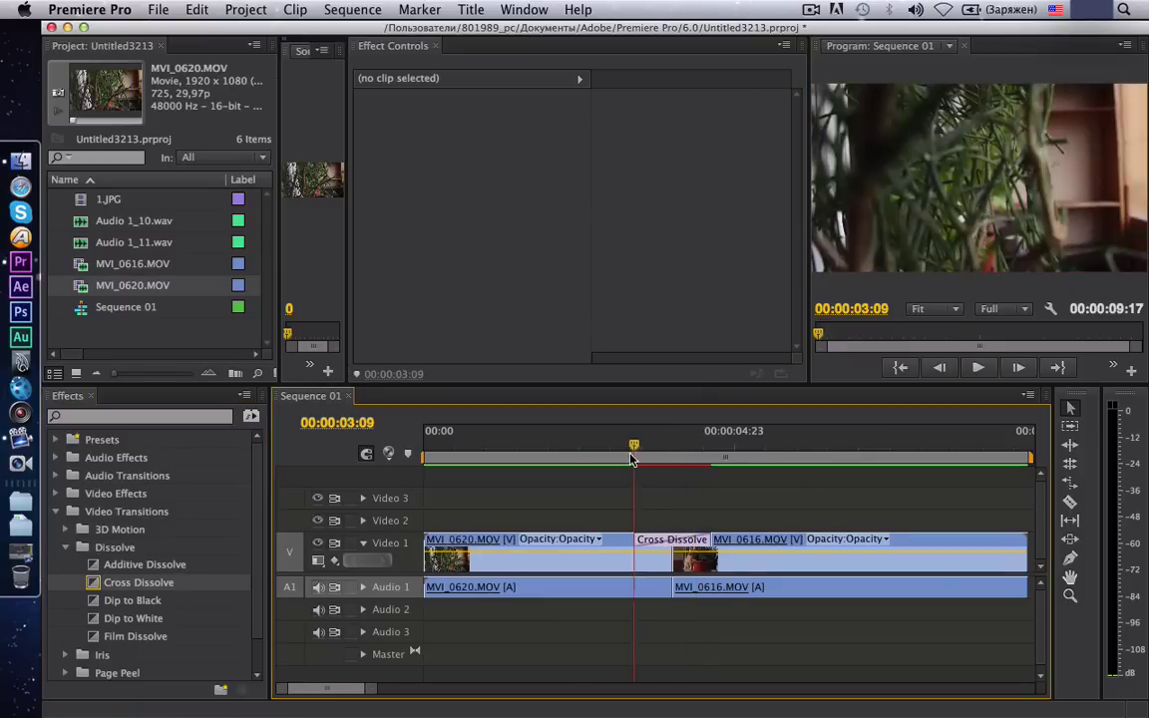
left_click_drag(631, 459, 679, 489)
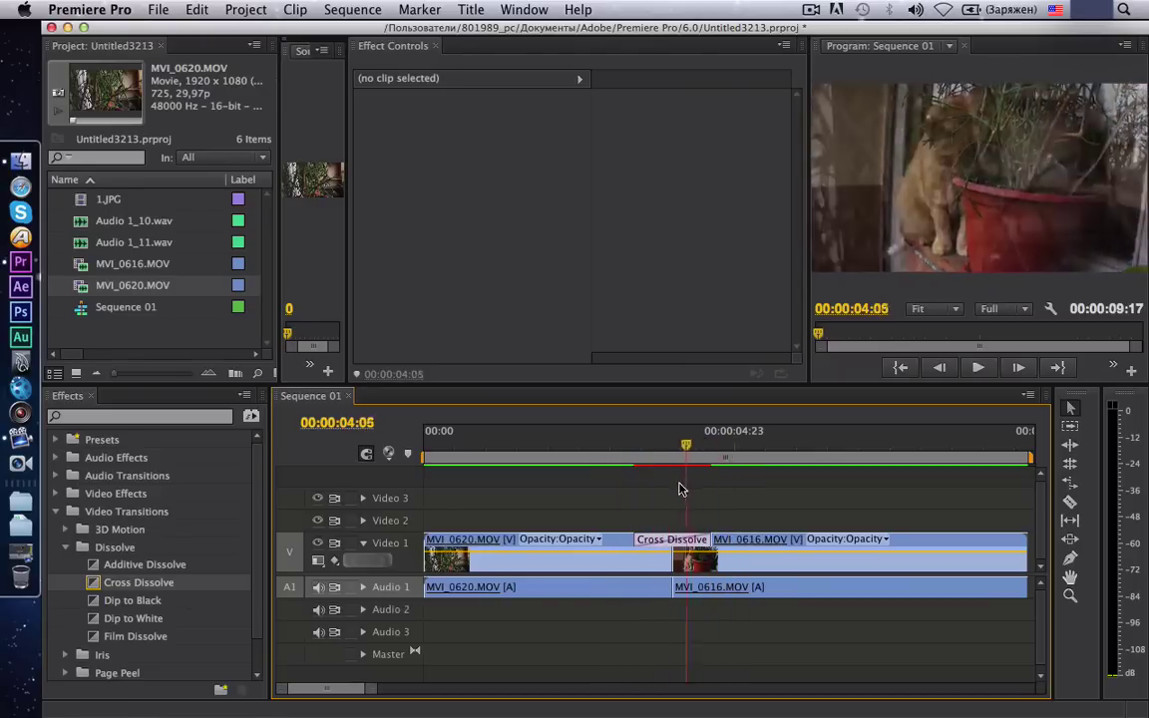
key("space")
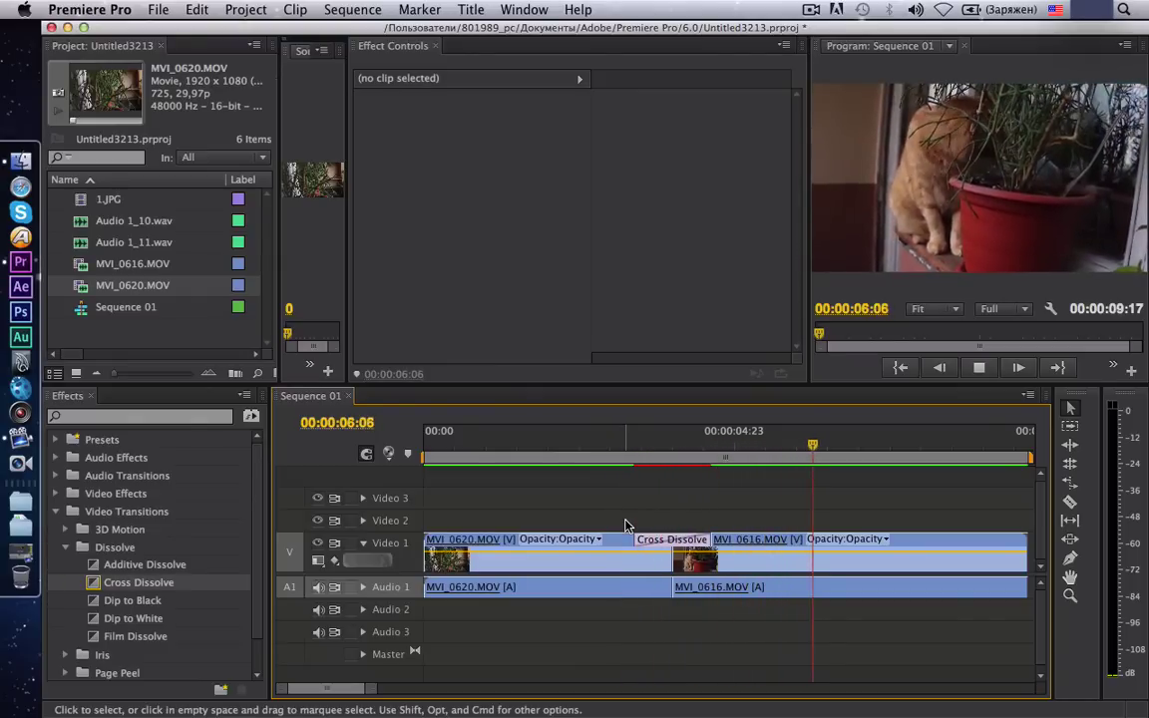
key("space")
key("j")
key("k")
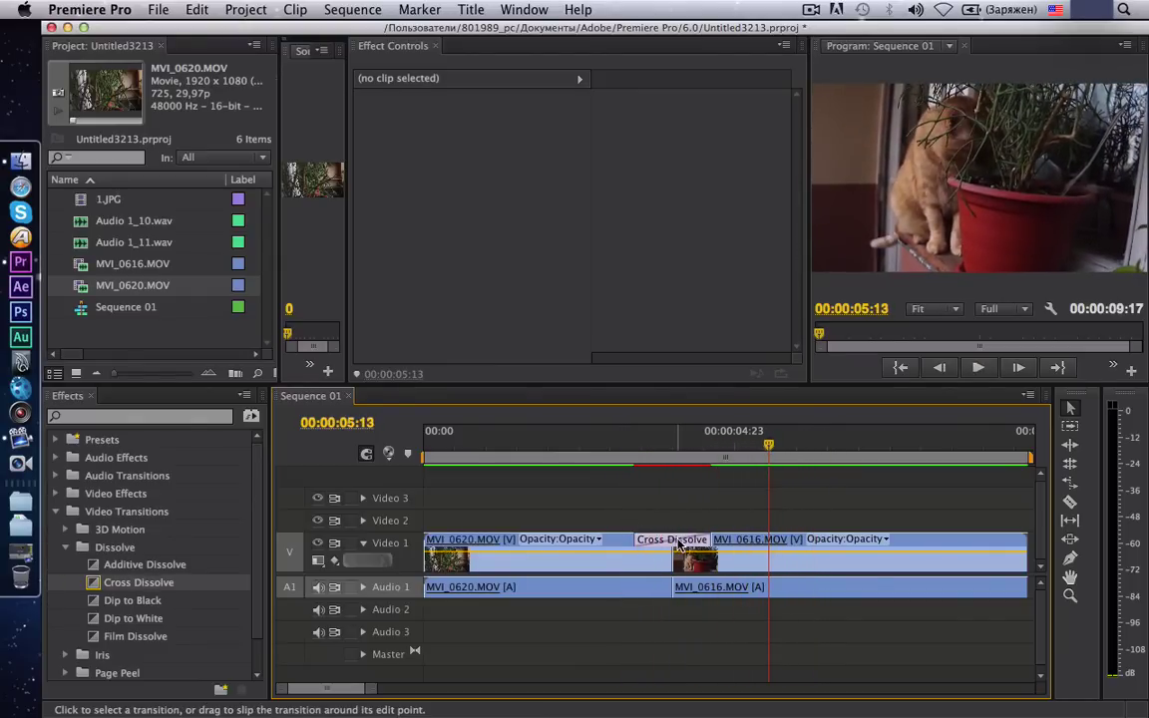
left_click(678, 544)
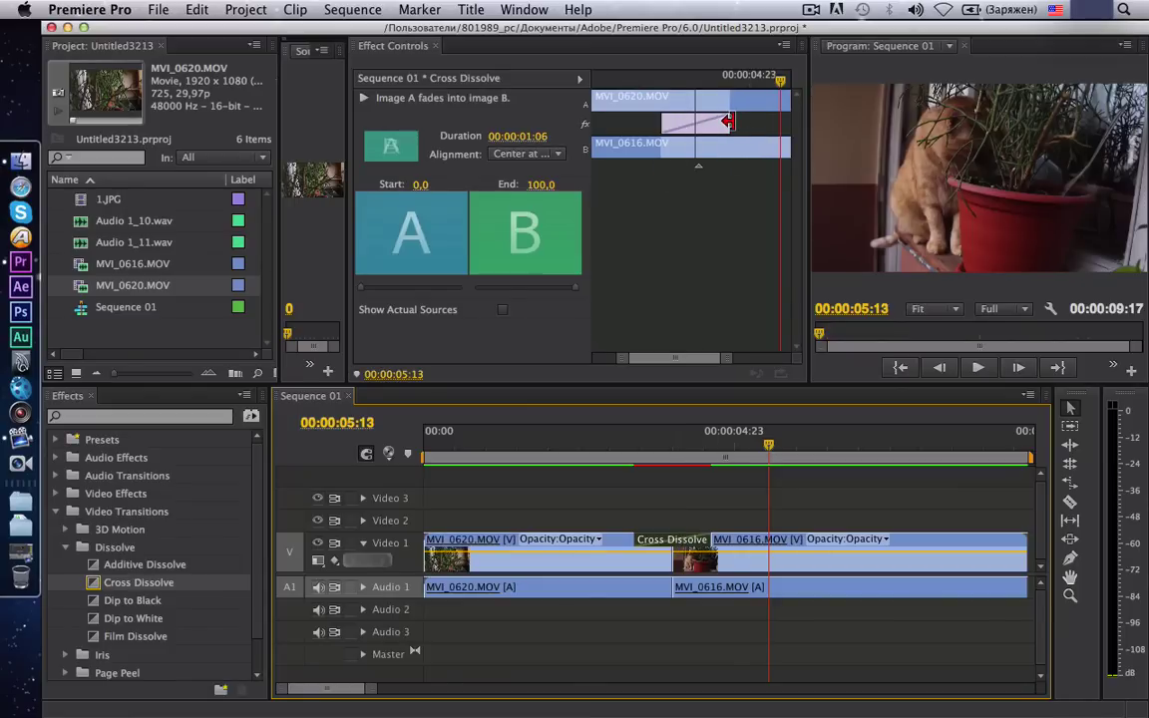
Retrim the Cross Dissolve to 00:00:01:08 and park the playhead at 00:00:06:02.
left_click_drag(726, 124, 732, 127)
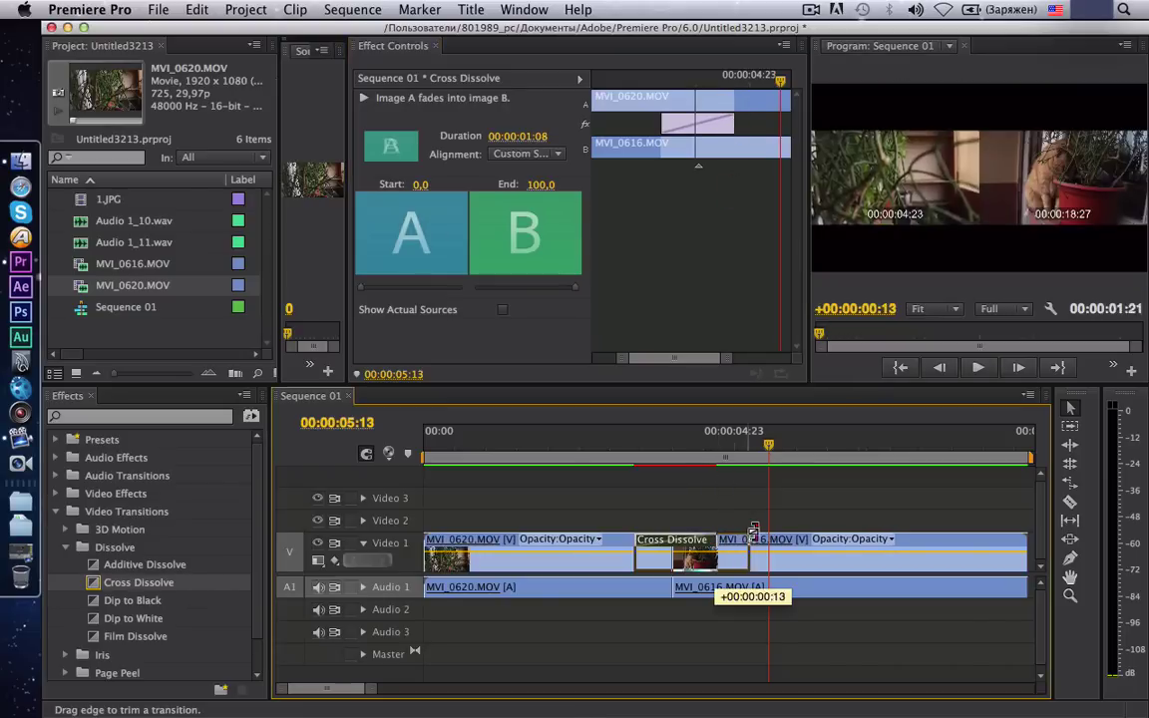
left_click_drag(714, 536, 758, 536)
left_click_drag(632, 535, 597, 534)
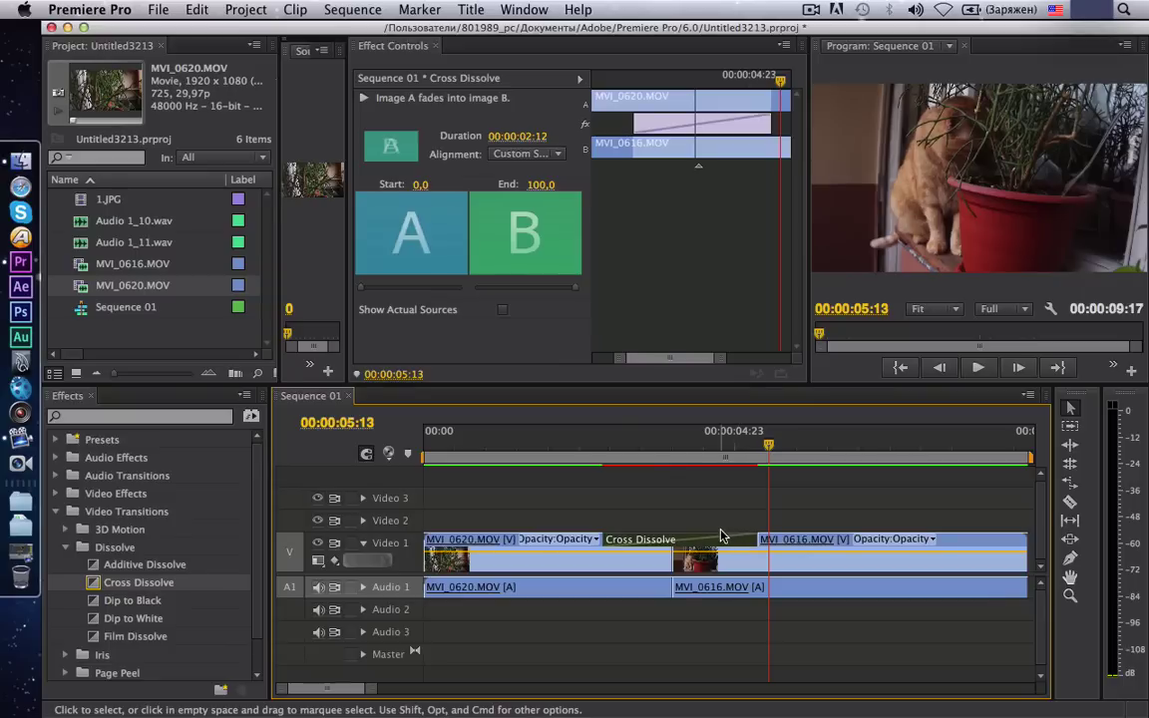
key("super+z")
key("super+z")
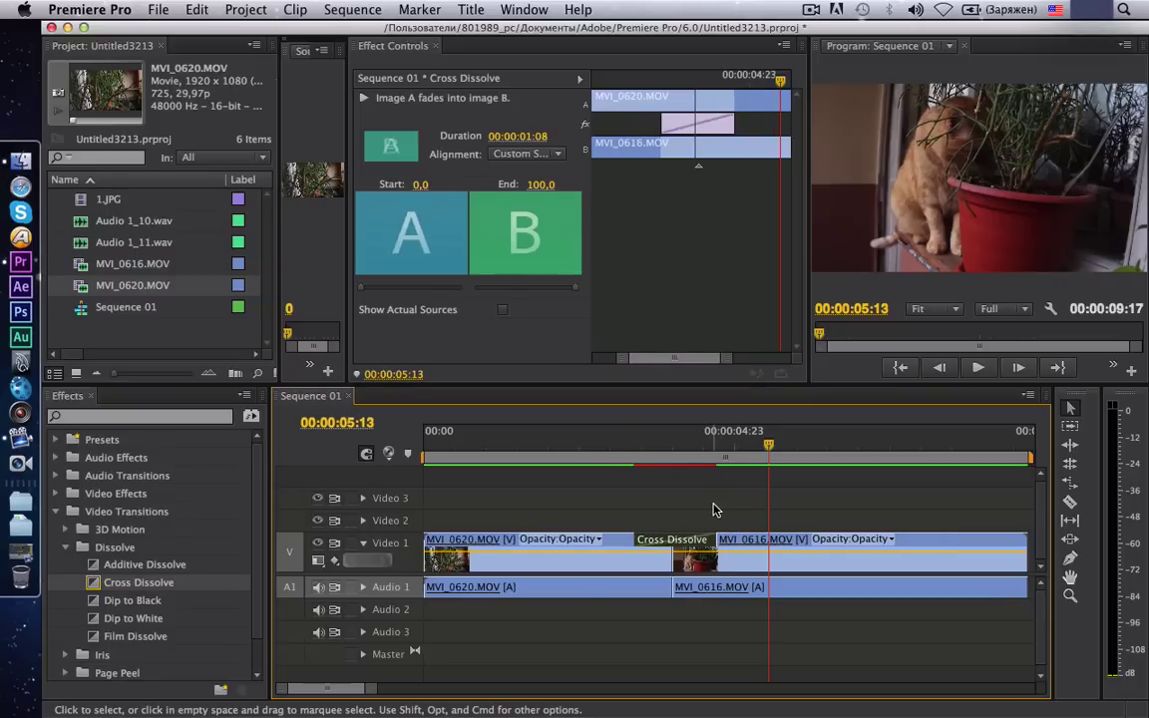
key("j")
key("j")
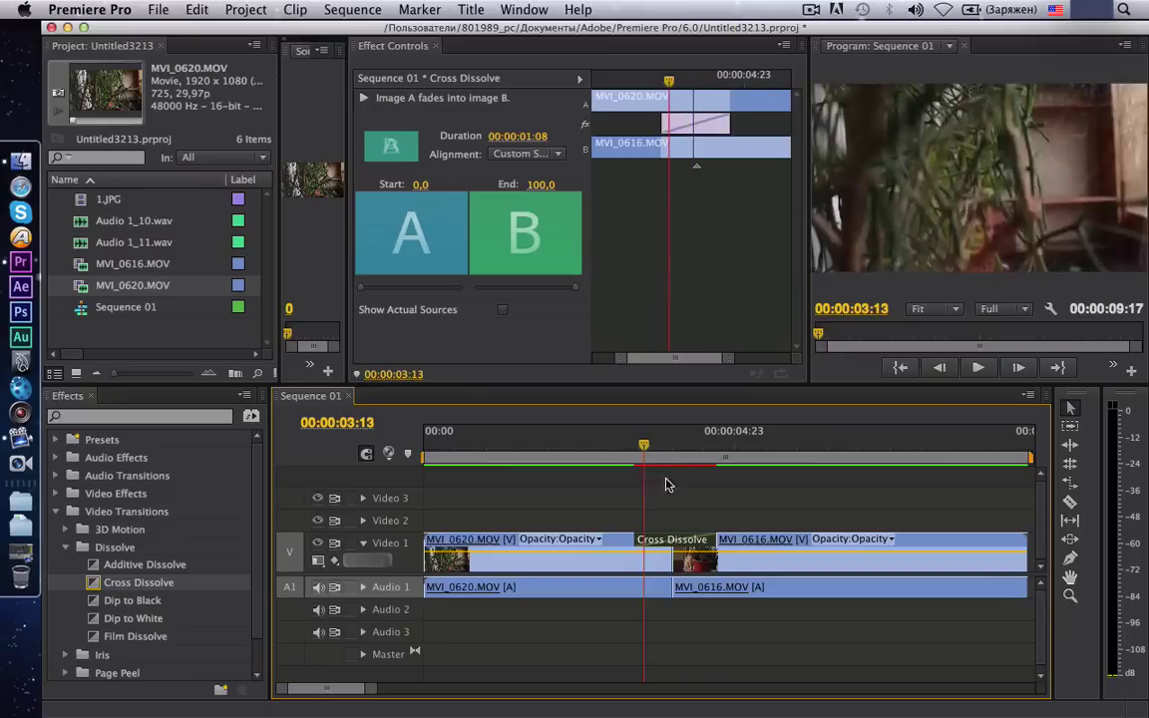
left_click(803, 444)
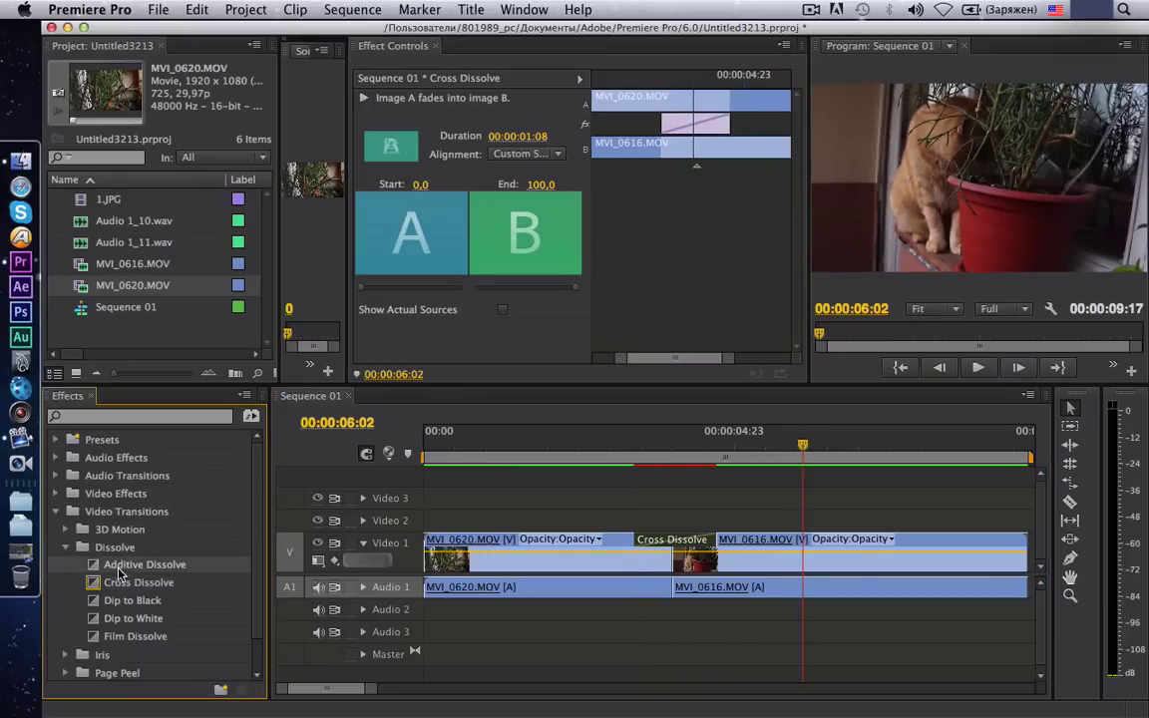
Apply Additive Dissolve to the end of MVI_0616 and check the closing fade-out.
left_click_drag(95, 566, 522, 574)
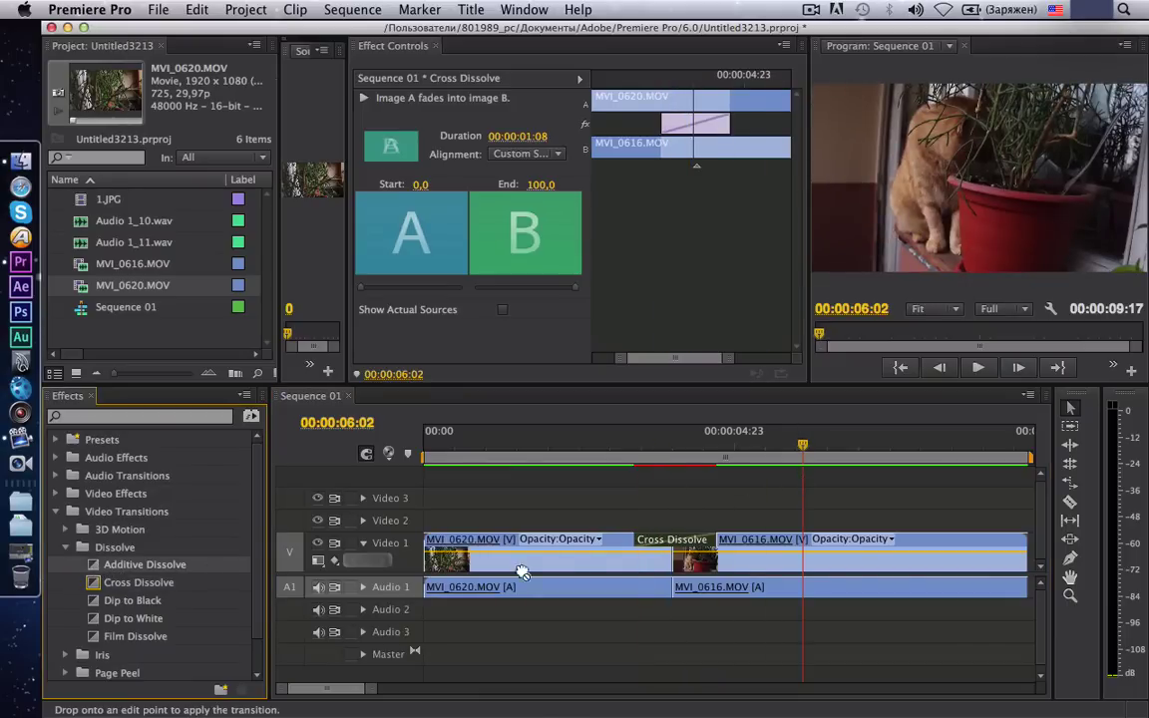
left_click_drag(1013, 548, 1010, 559)
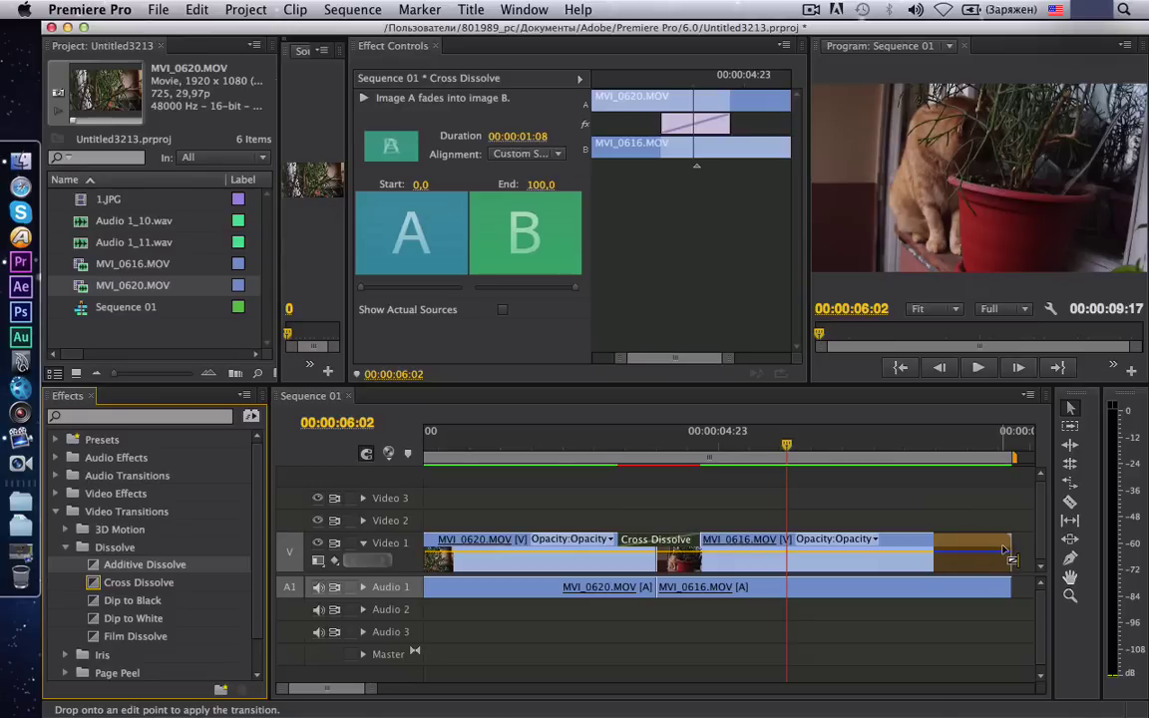
left_click_drag(1005, 549, 1004, 550)
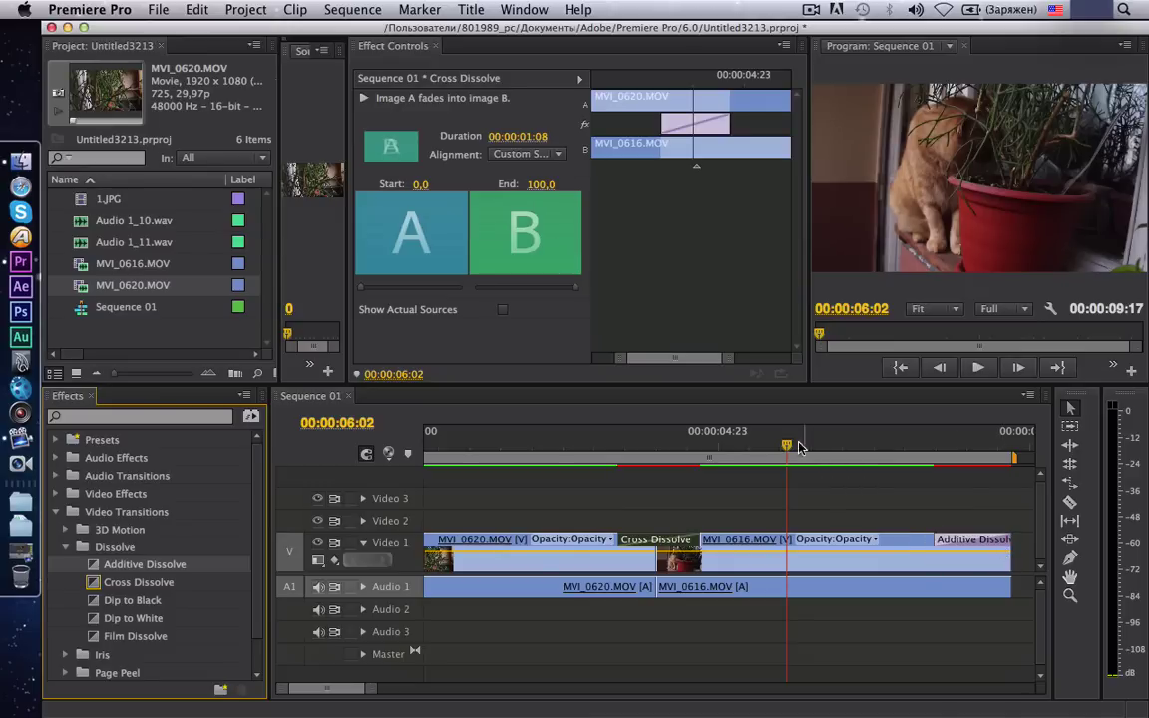
mouse_move(821, 446)
left_mouse_down()
mouse_move(947, 486)
mouse_move(912, 512)
mouse_move(273, 539)
left_mouse_up()
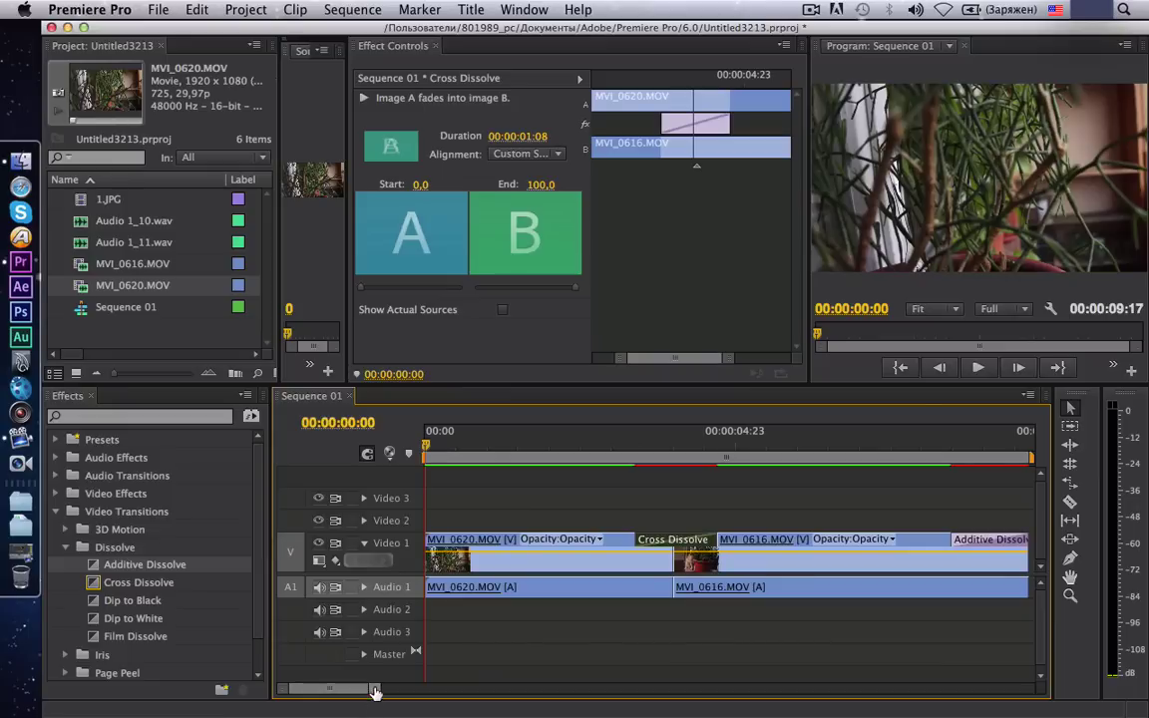
Add Additive Dissolve at the start of MVI_0620 and preview the opening fade-in.
left_click_drag(375, 691, 387, 696)
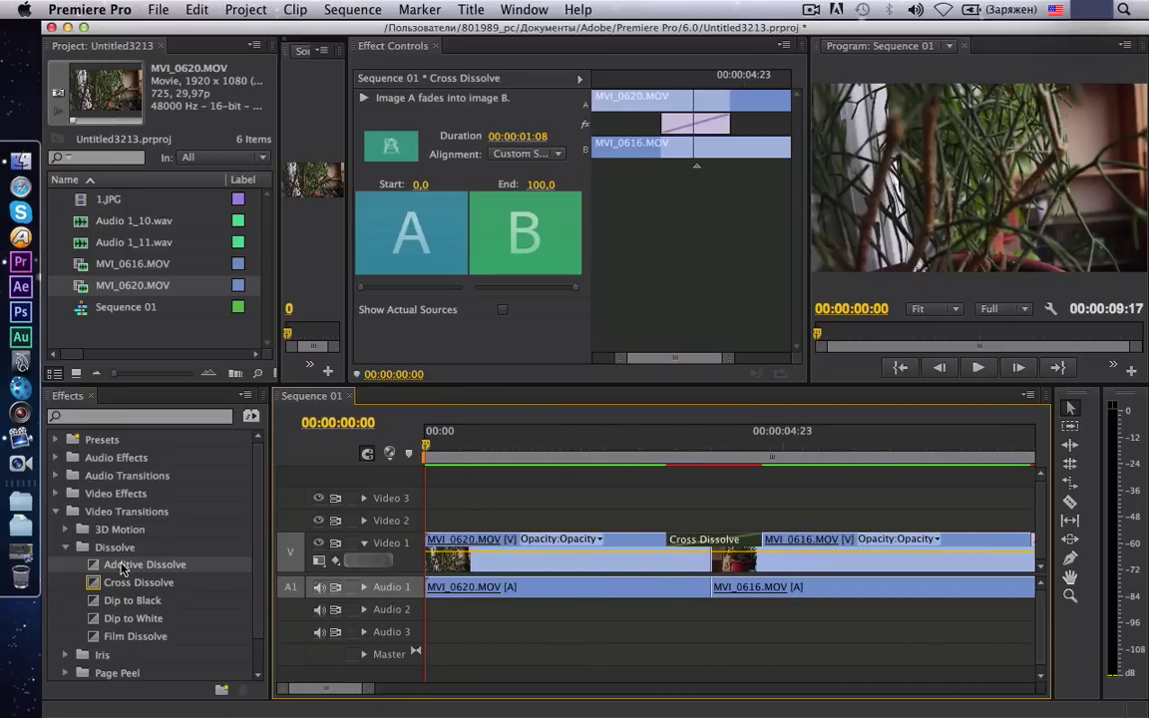
left_click_drag(103, 571, 442, 570)
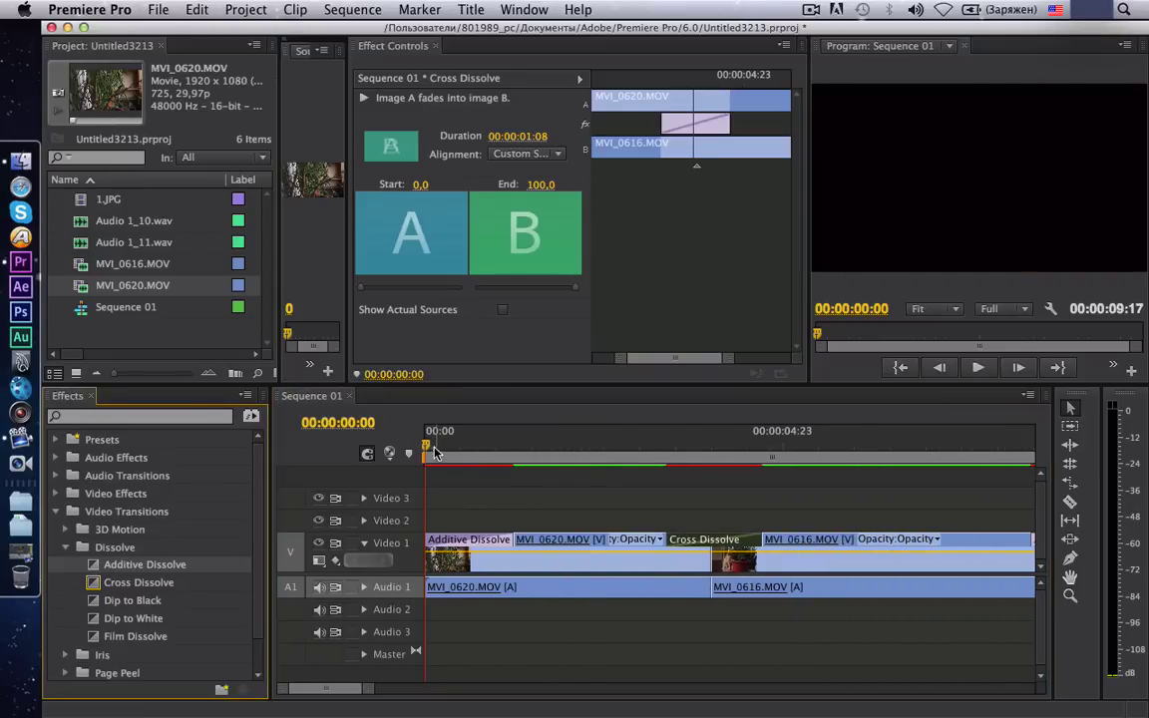
mouse_move(429, 451)
left_mouse_down()
mouse_move(511, 469)
mouse_move(437, 469)
left_mouse_up()
key("space")
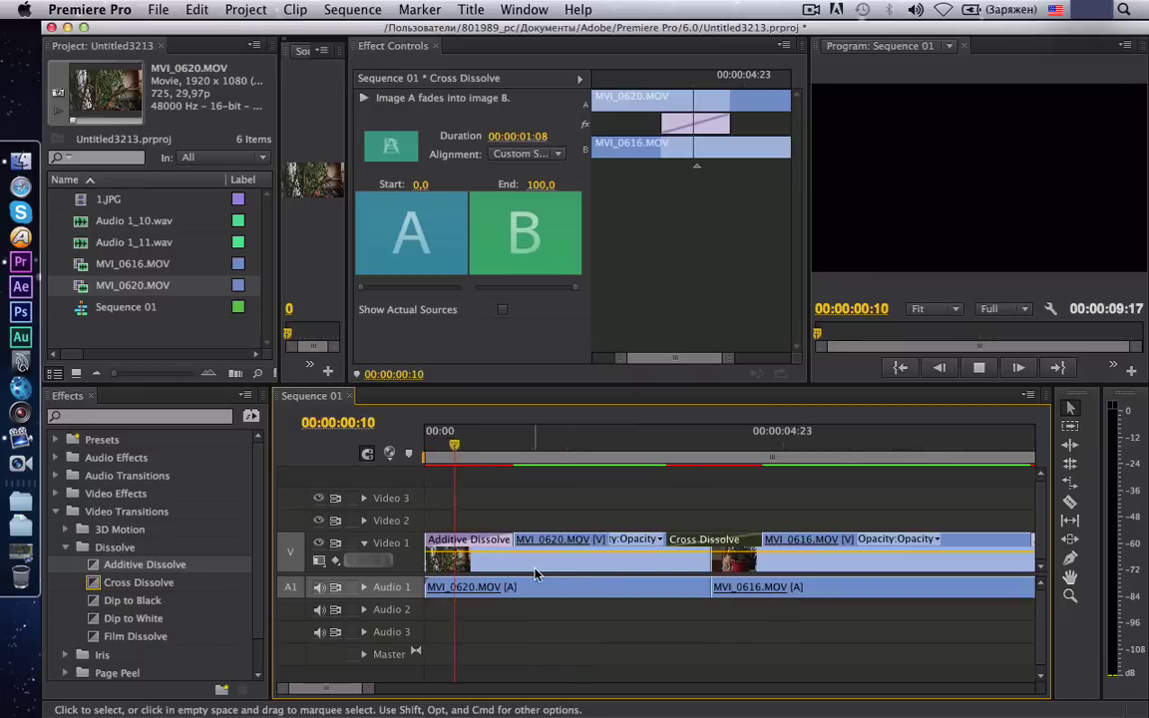
key("space")
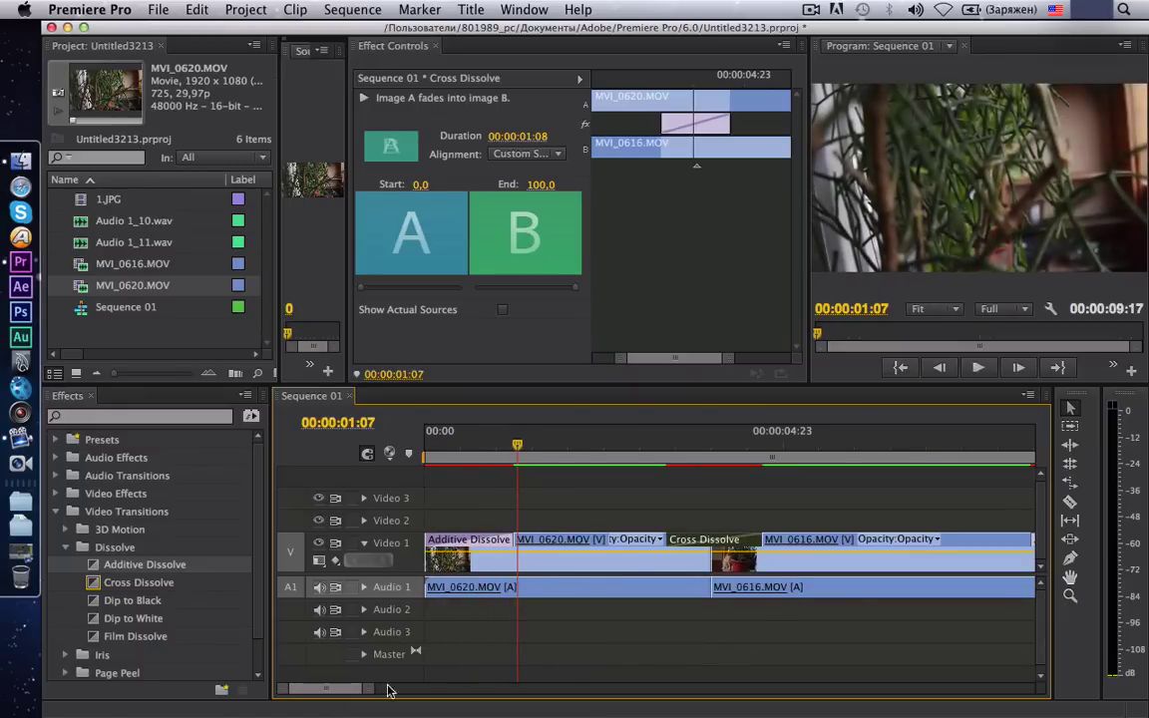
left_click_drag(374, 695, 429, 692)
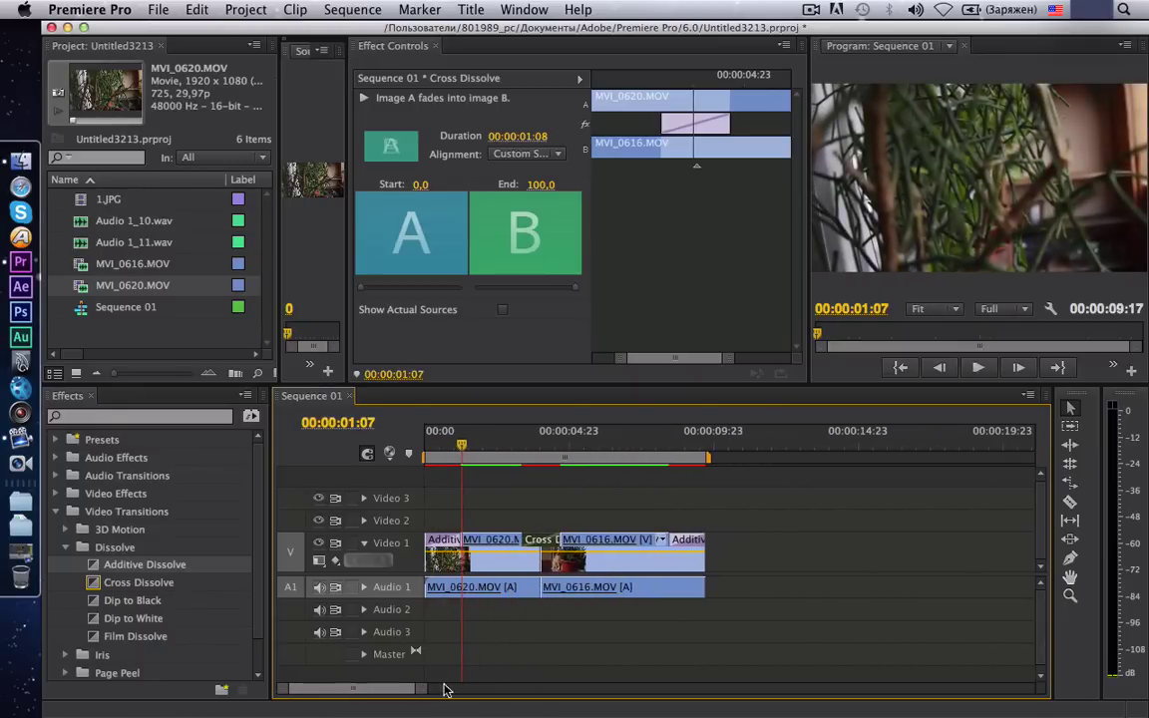
left_click_drag(502, 460, 584, 461)
left_click(497, 514)
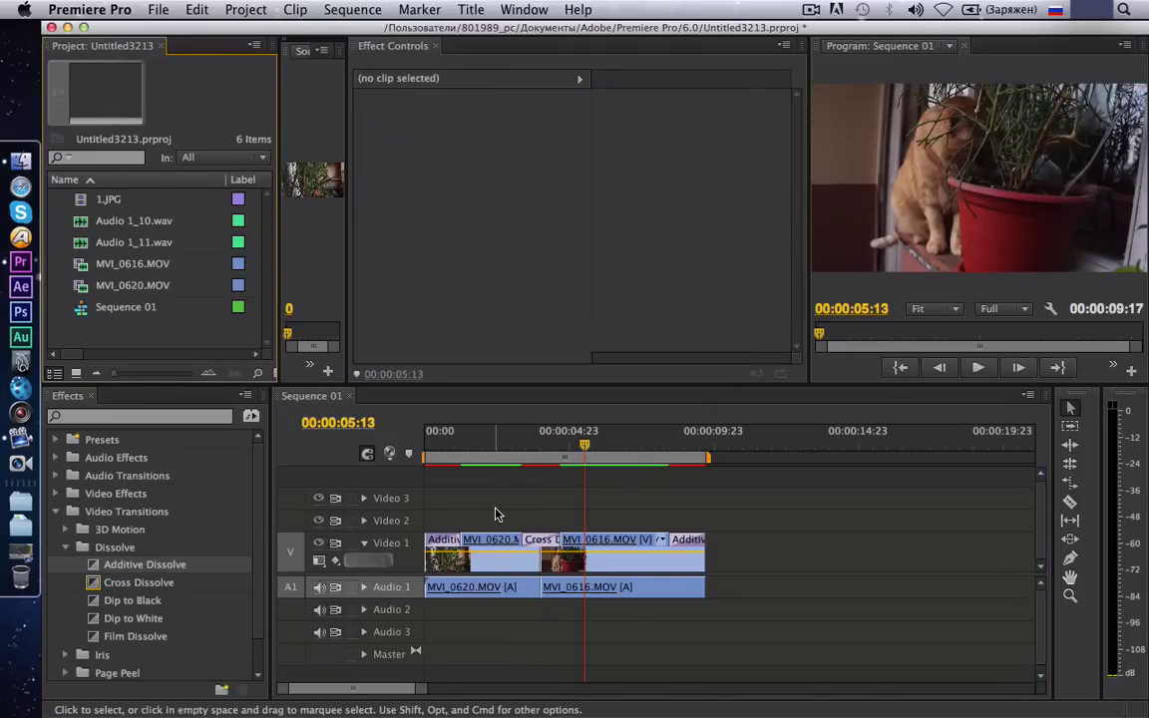
Create a new title, Title 09, from the Project panel.
right_click(141, 339)
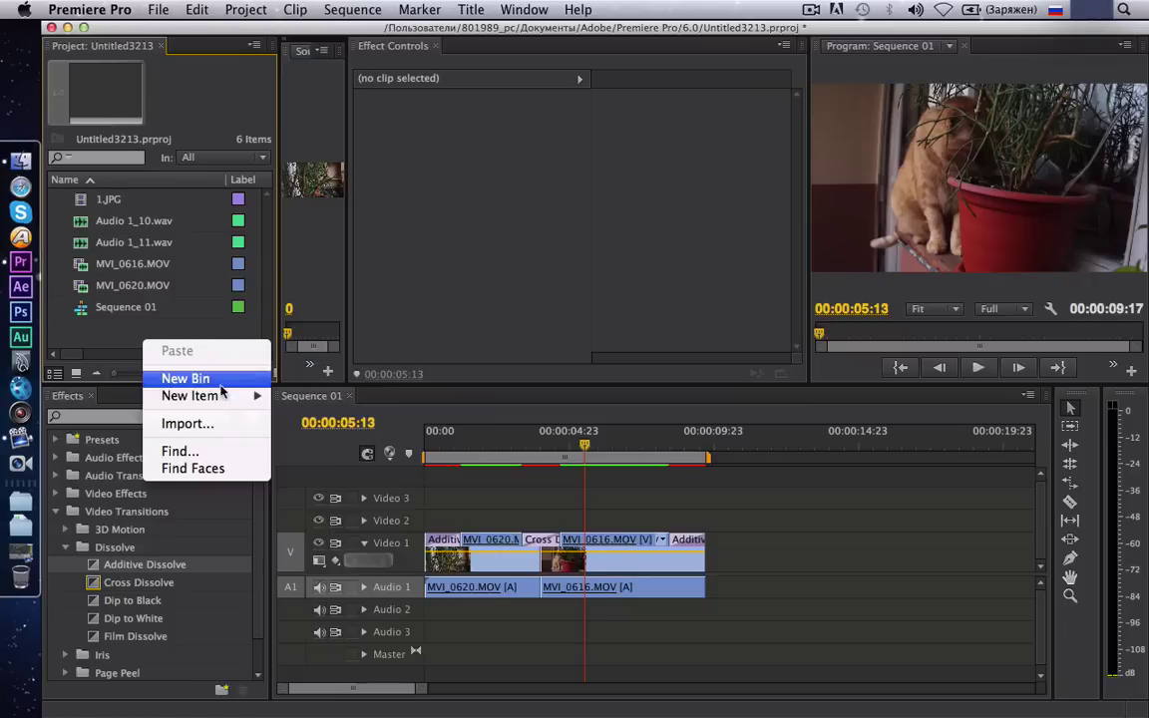
mouse_move(226, 407)
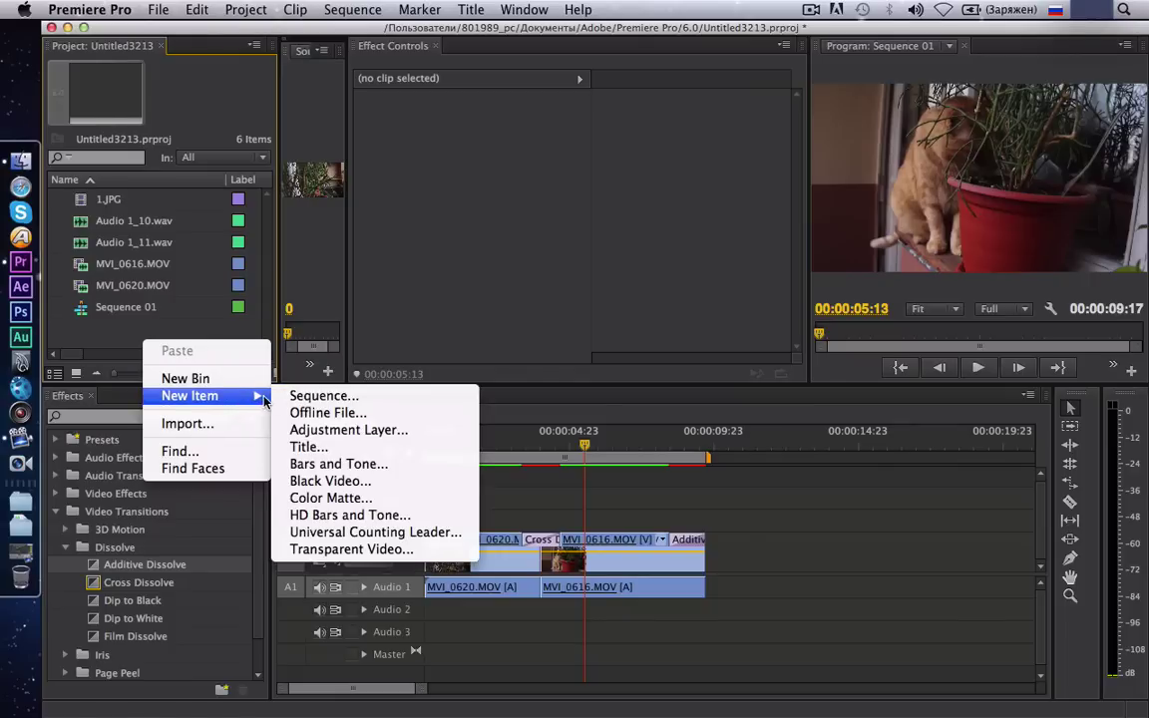
left_click(310, 447)
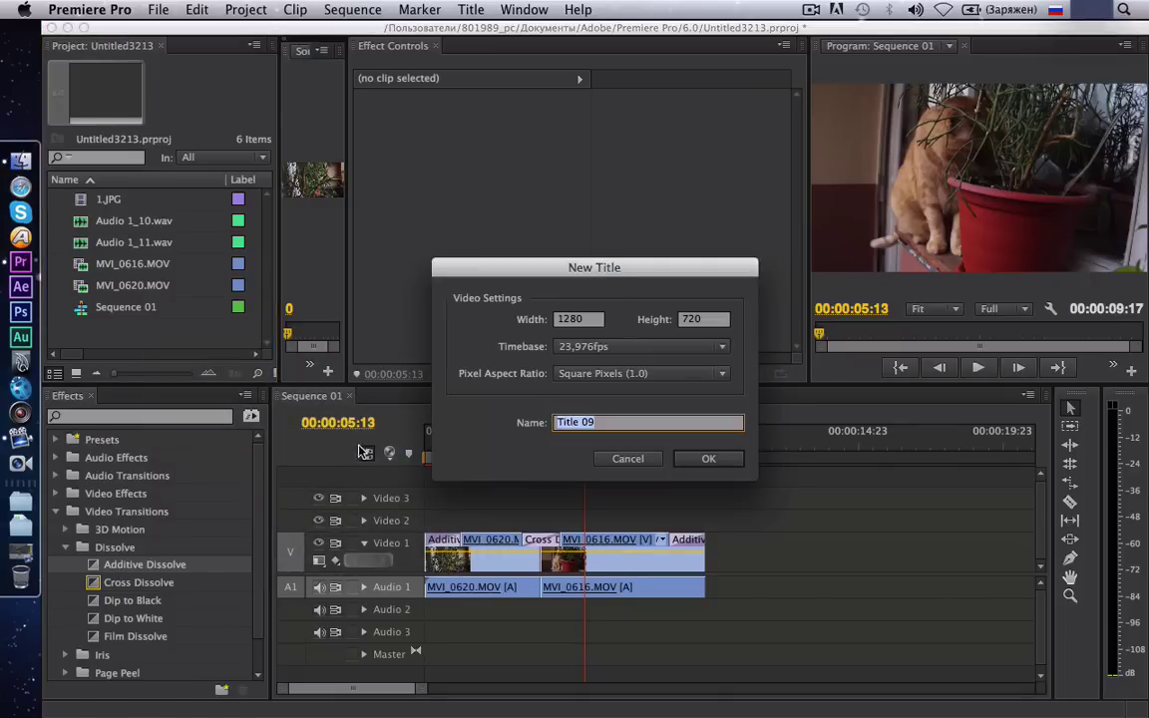
left_click(716, 463)
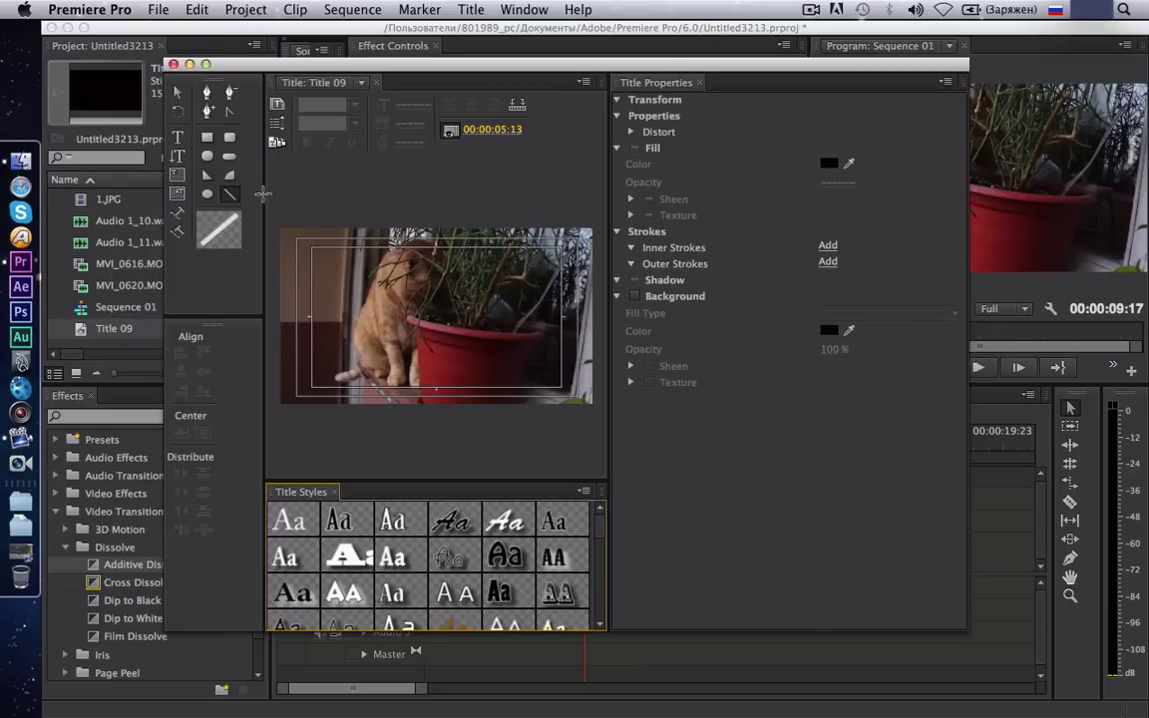
Type the white caption 'рыжик' near the top of the frame in Title 09.
left_click(180, 145)
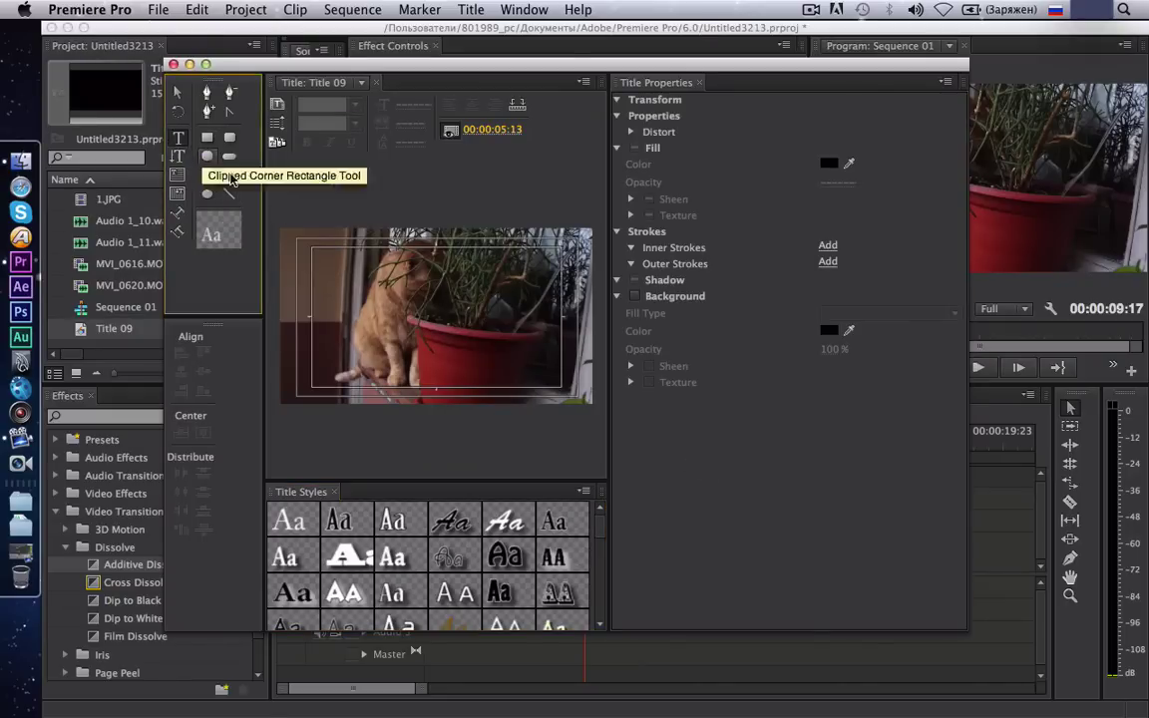
left_click(329, 260)
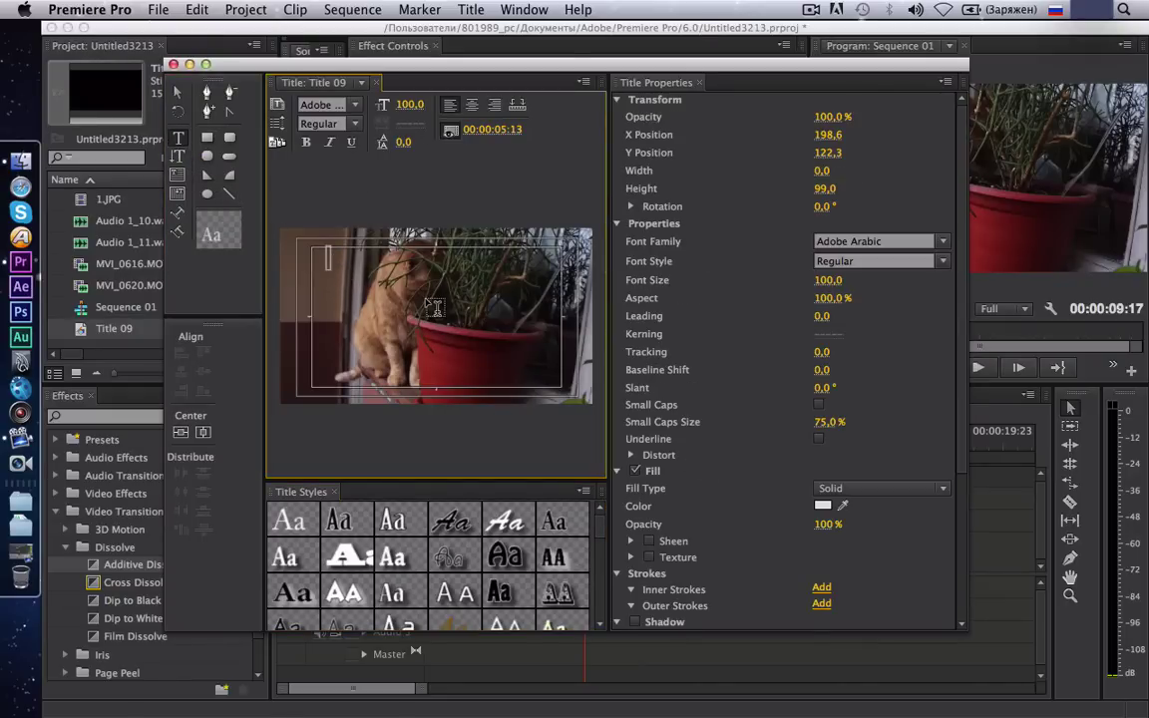
type("ры")
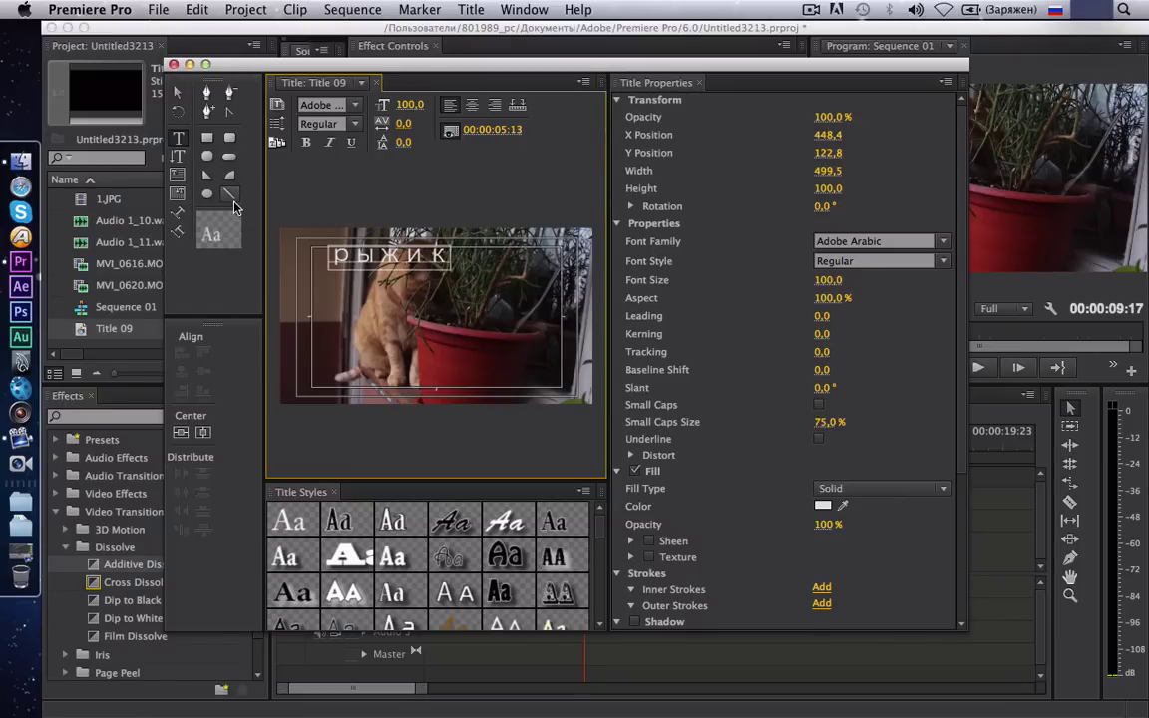
left_click(232, 198)
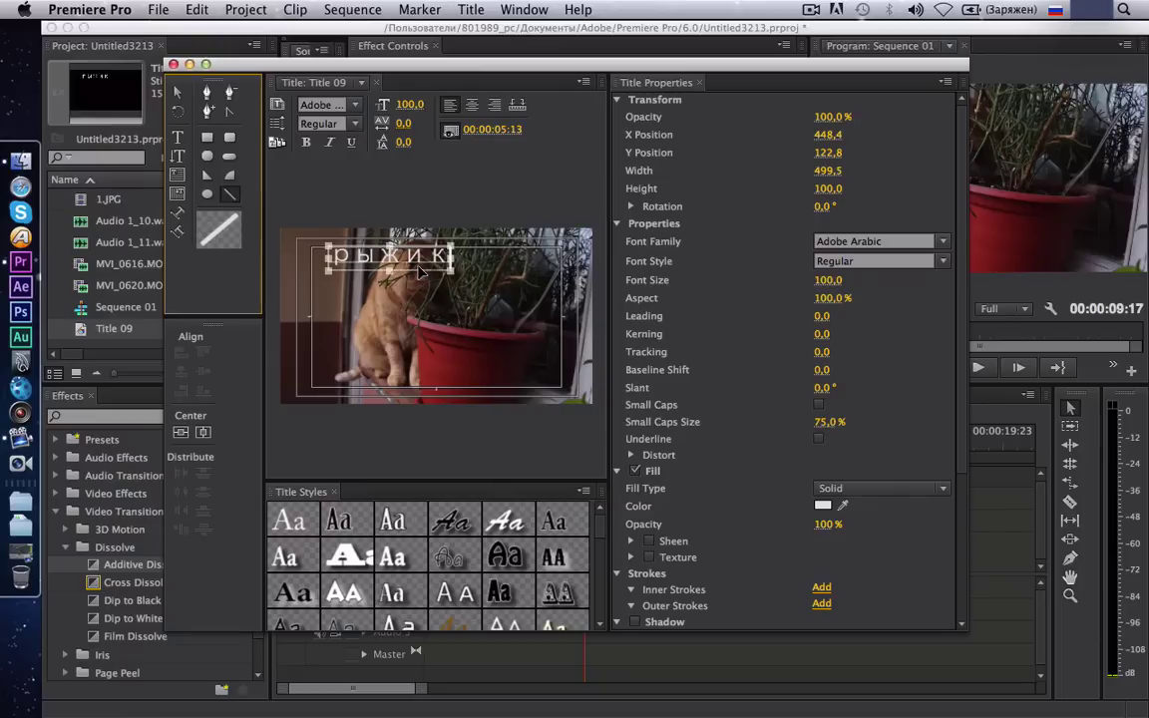
Draw a short white line toward the cat and move the рыжик text up-left.
mouse_move(420, 278)
left_mouse_down()
mouse_move(457, 311)
mouse_move(449, 295)
left_mouse_up()
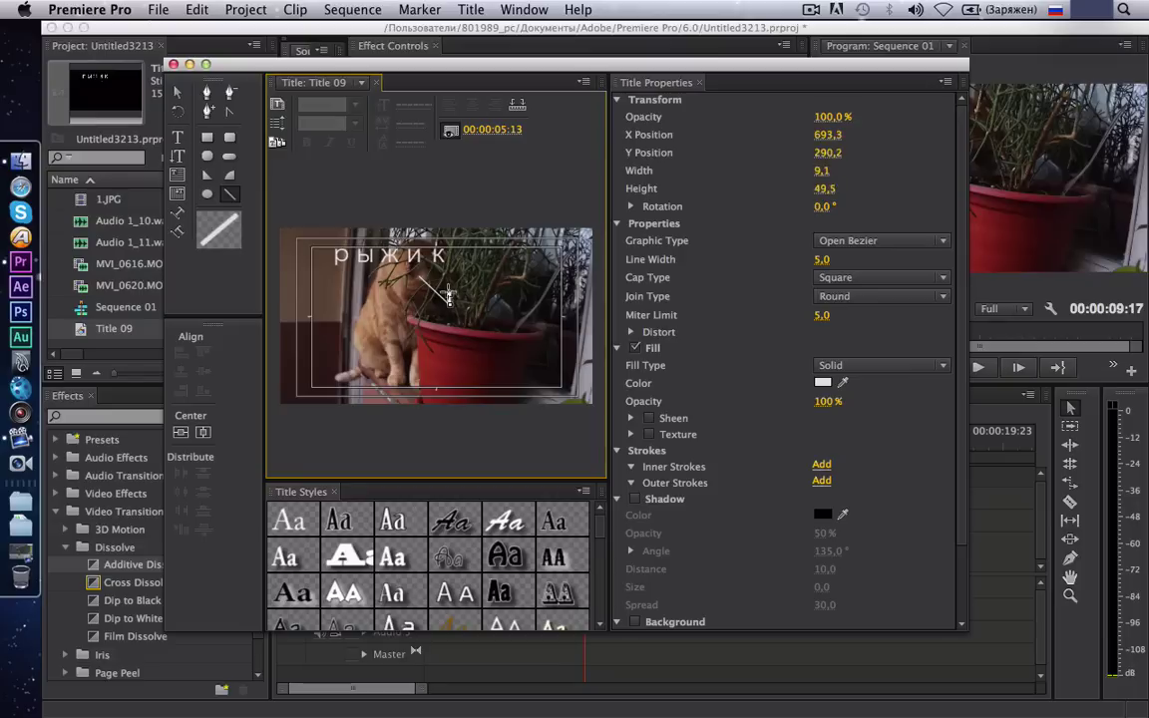
left_click_drag(443, 331, 389, 317)
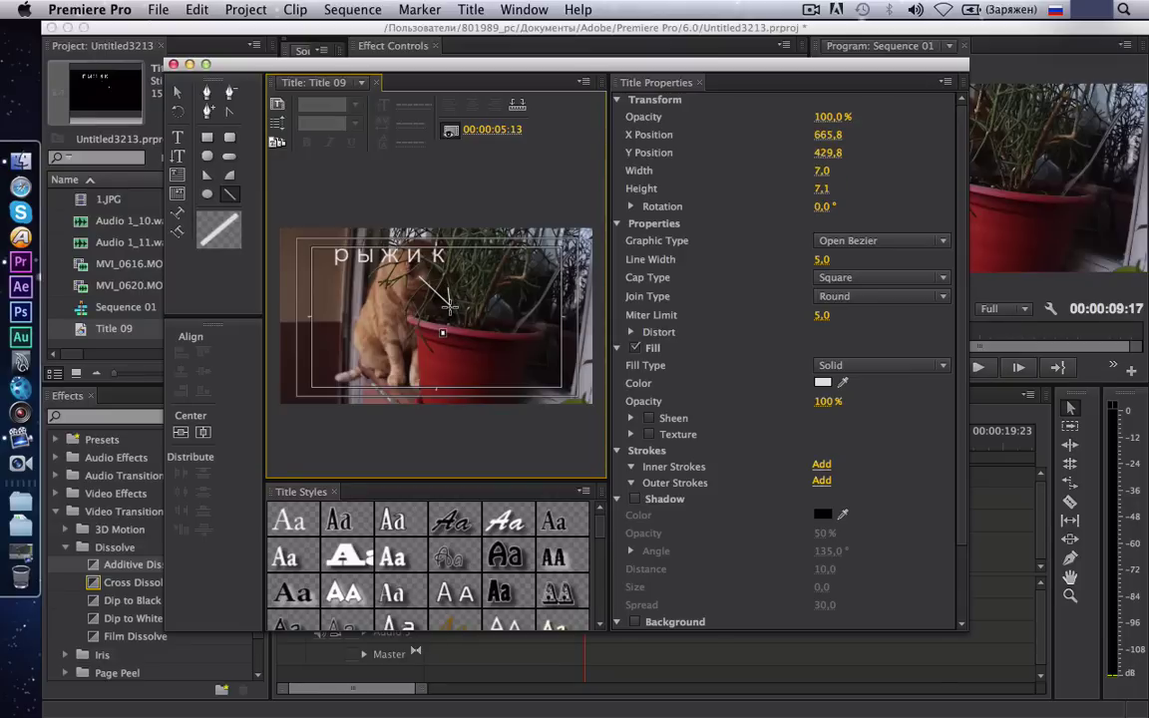
left_click(178, 92)
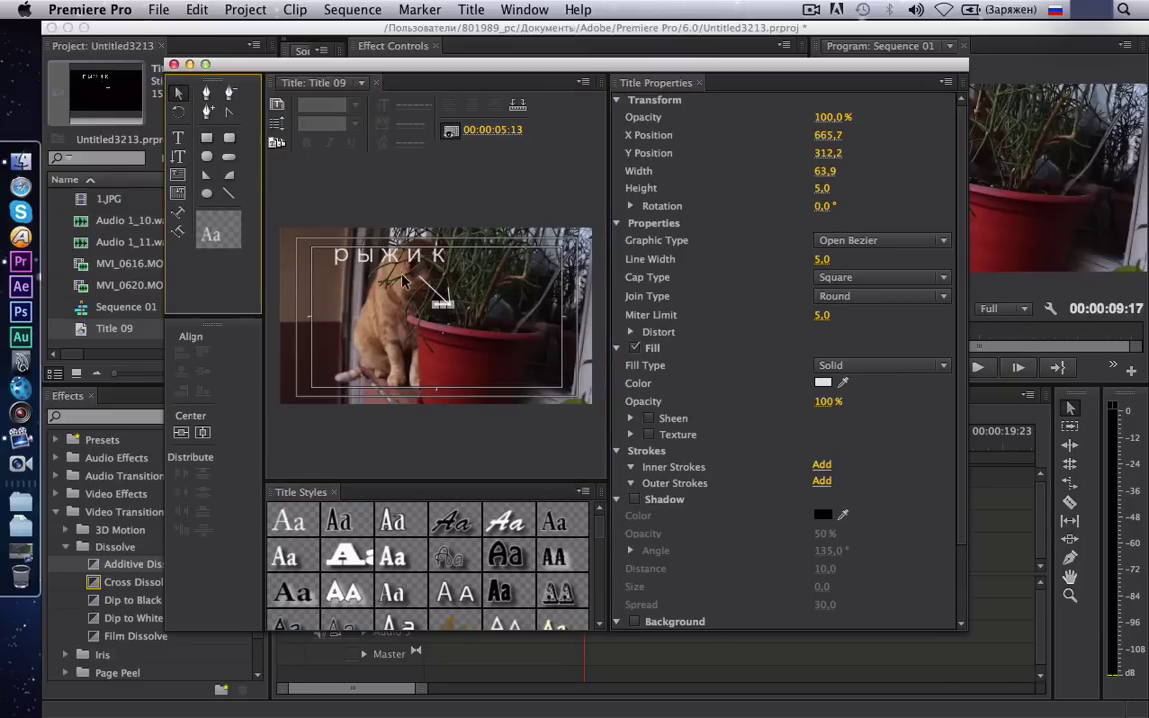
left_click_drag(403, 282, 377, 269)
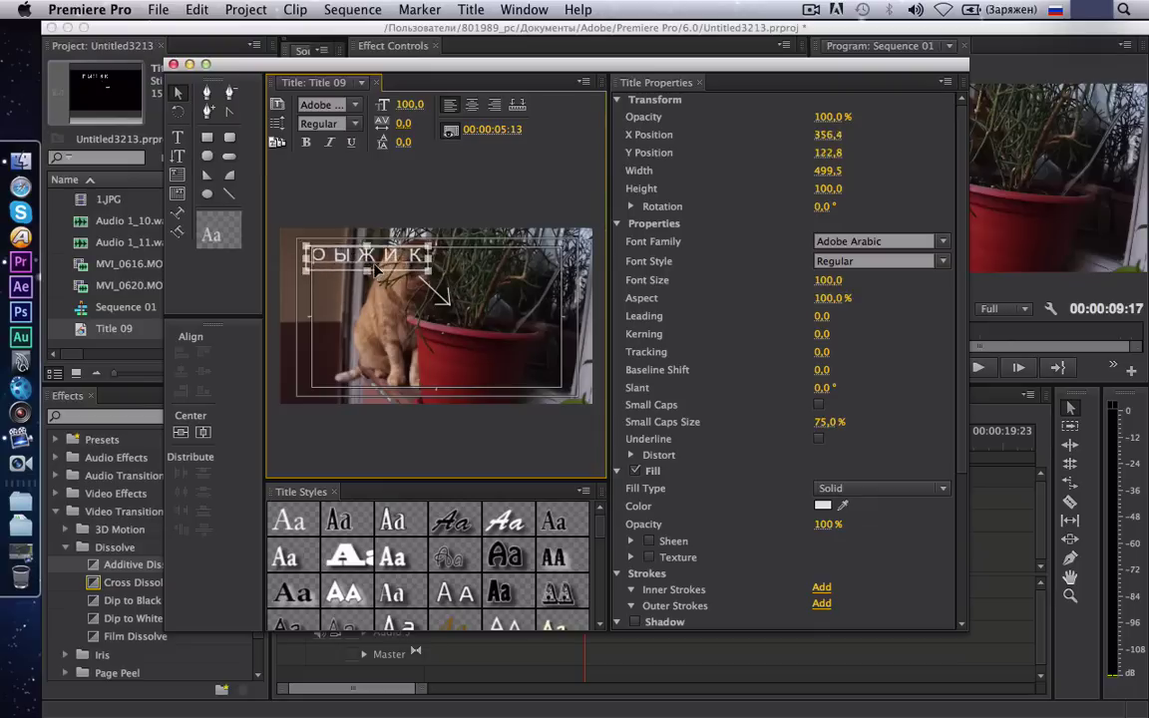
left_click_drag(377, 269, 358, 259)
Move the arrow up-left to point at the cat and close the title editor.
left_click(449, 304)
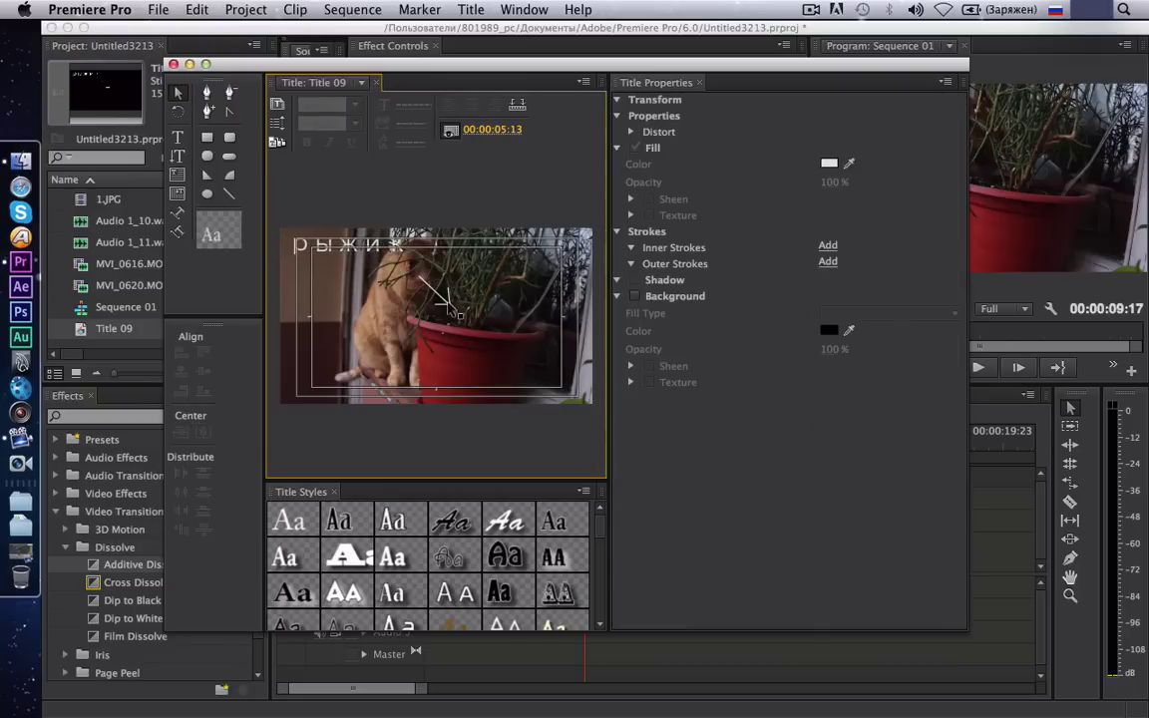
left_click(427, 284)
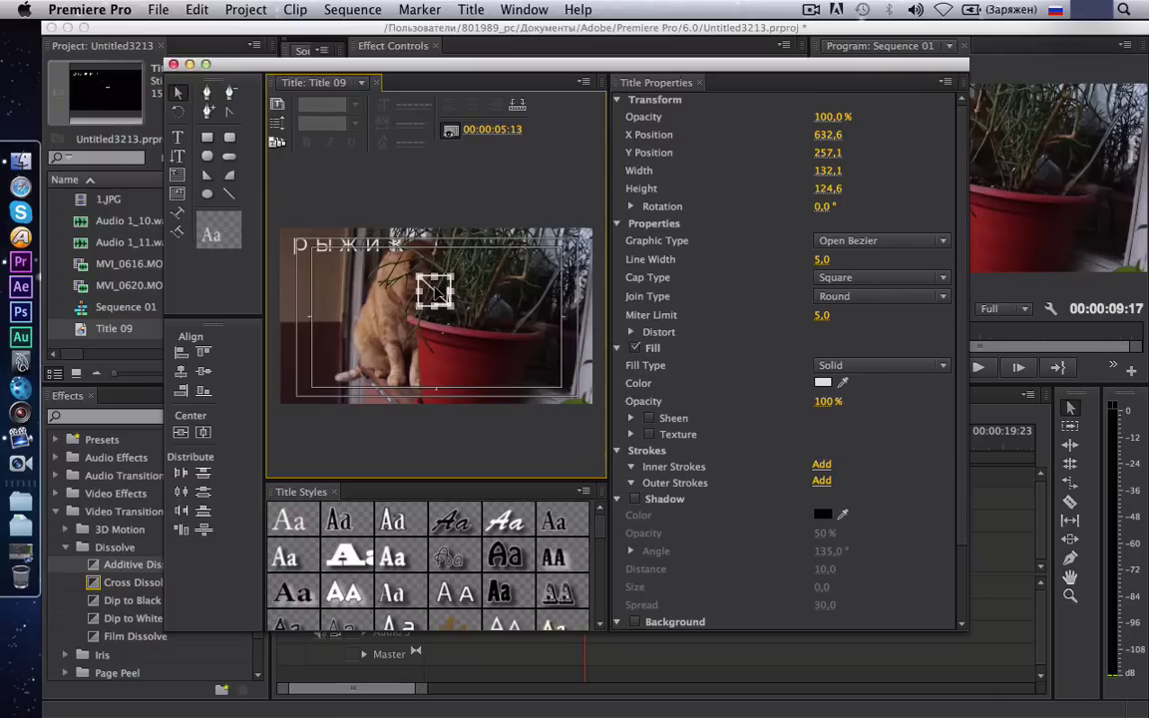
left_click_drag(433, 292, 370, 274)
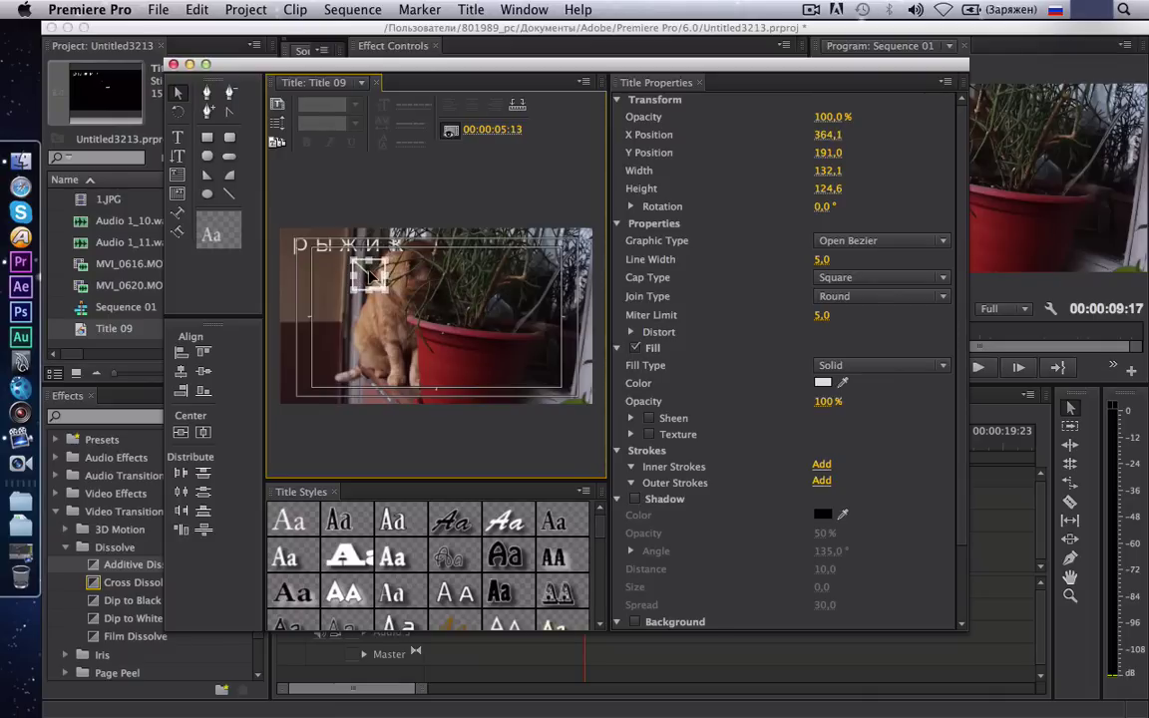
left_click(405, 316)
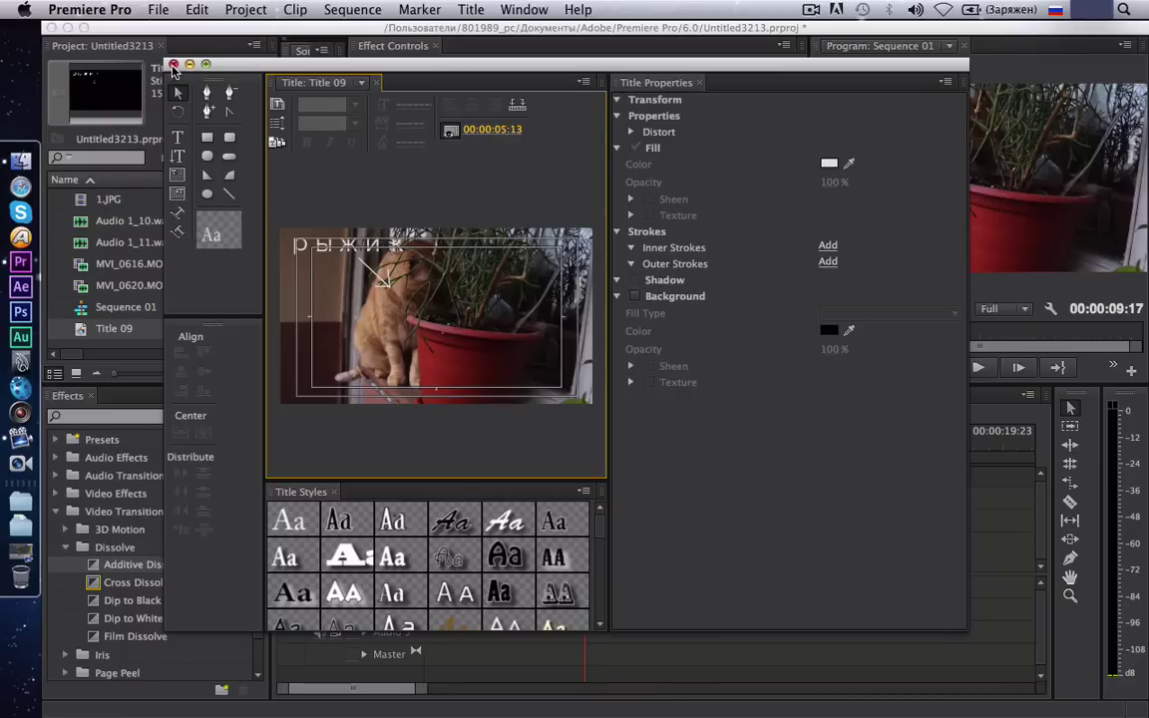
left_click(173, 65)
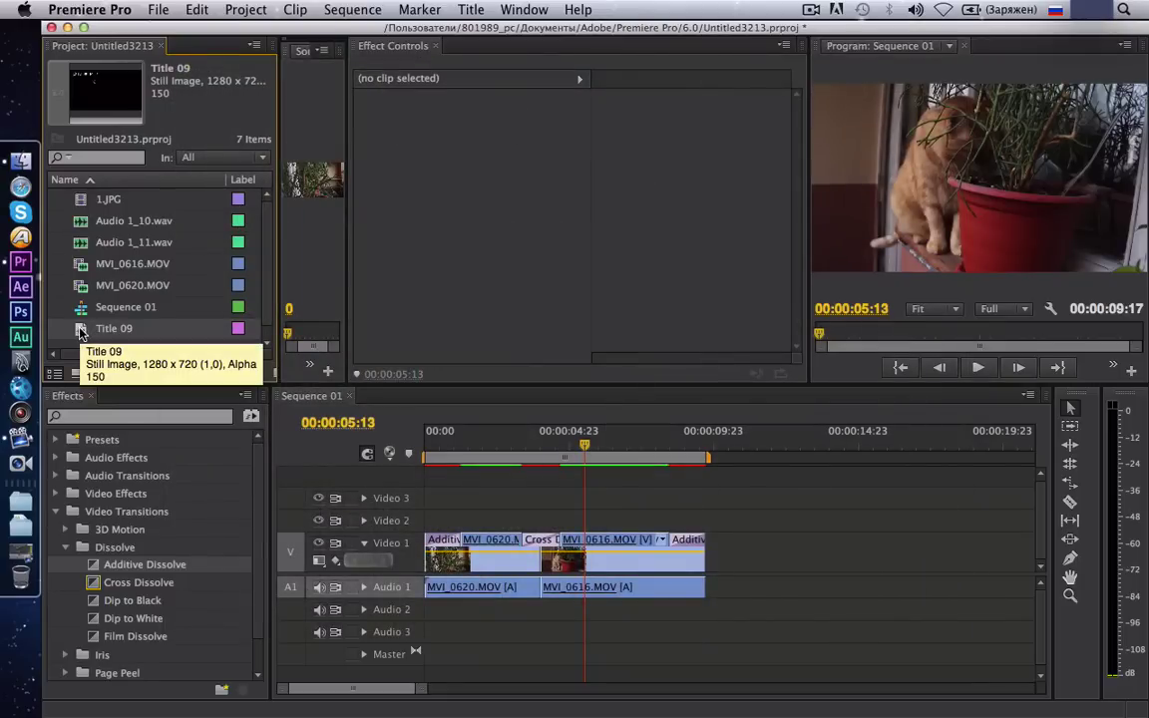
Place Title 09 on Video 2 above MVI_0616, trim its start to the cut, and render previews.
left_click_drag(79, 332, 539, 526)
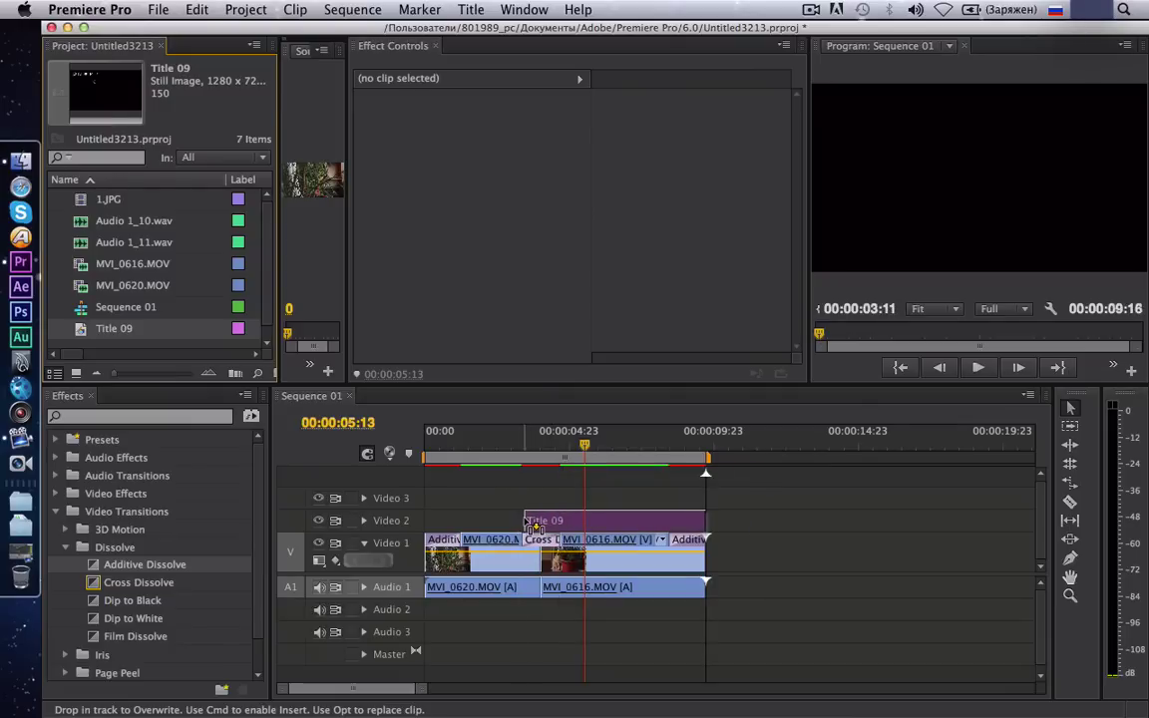
left_click_drag(539, 526, 525, 523)
left_click_drag(588, 456, 545, 475)
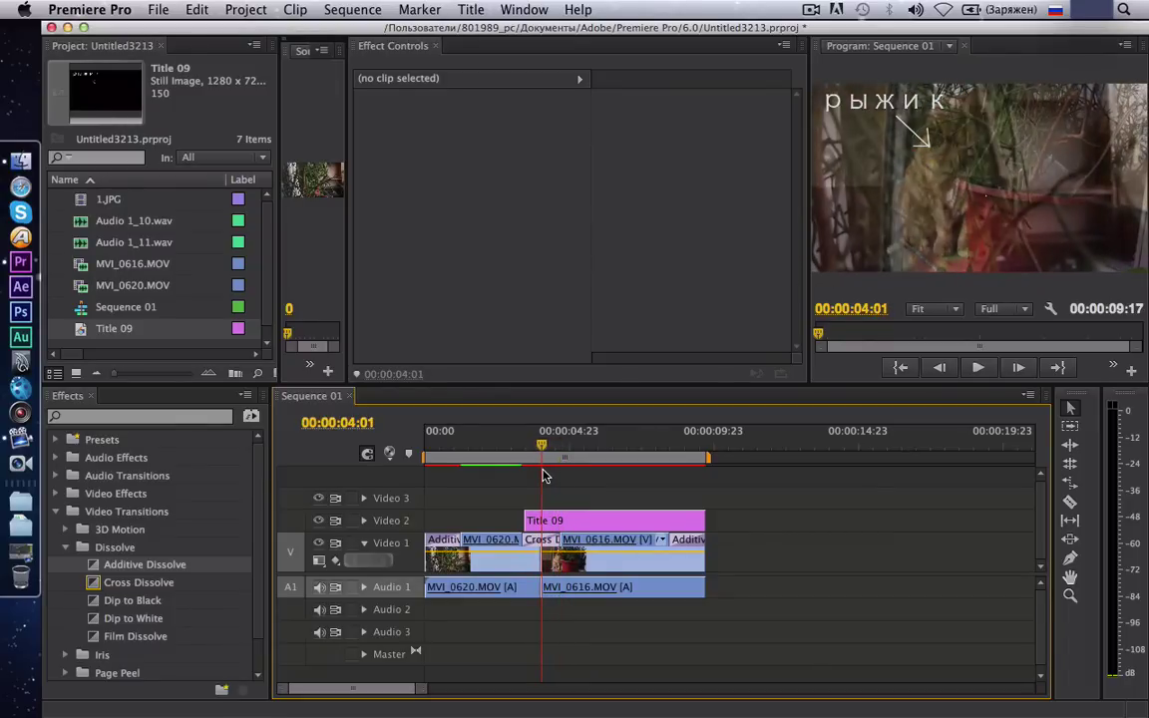
left_click_drag(526, 519, 545, 518)
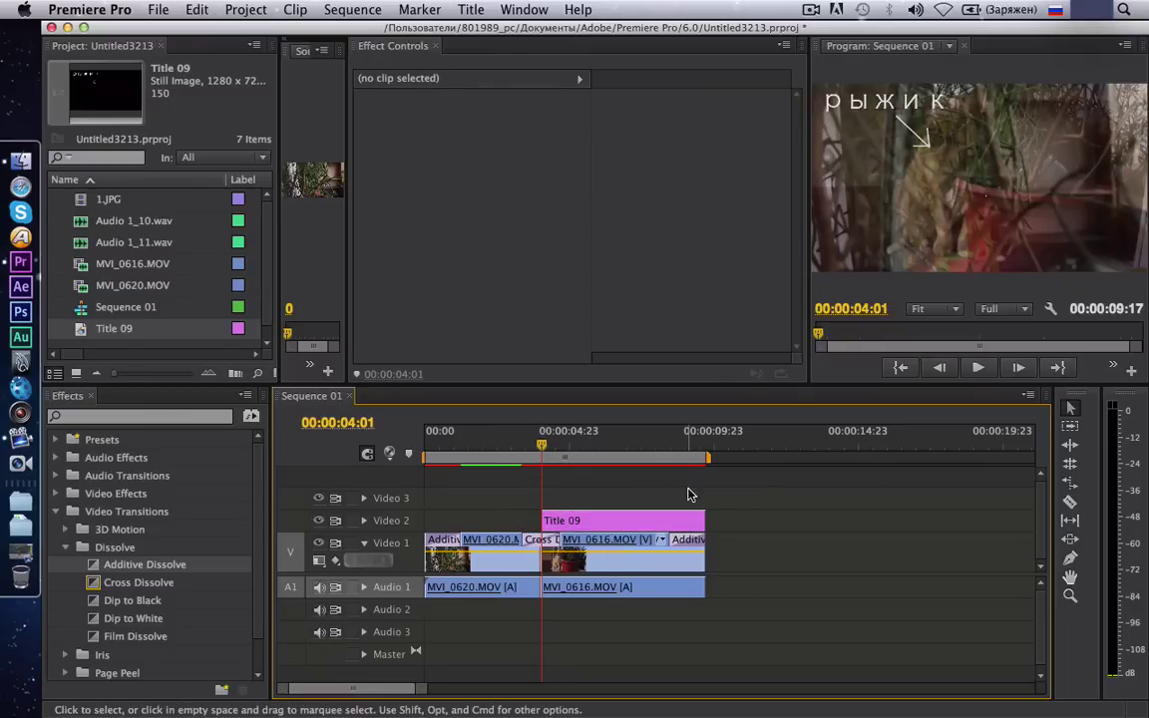
key("Return")
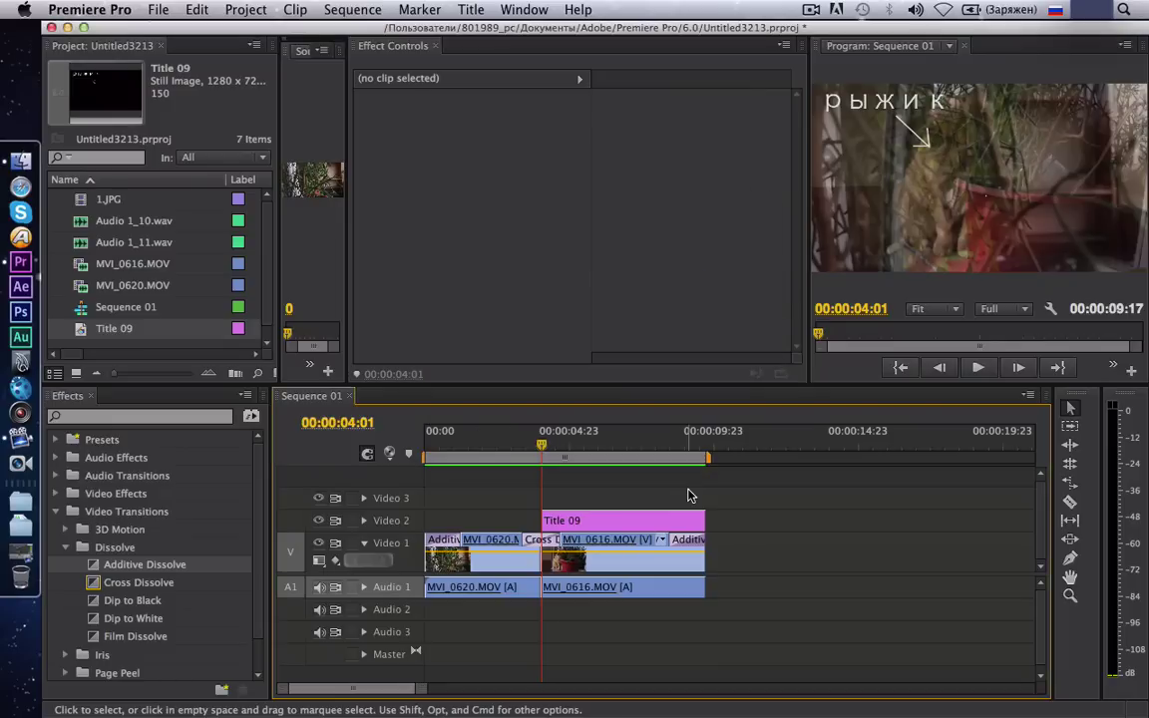
Scrub to a frame showing the caption and select Title 09 in the timeline.
left_click(638, 521)
left_click(790, 526)
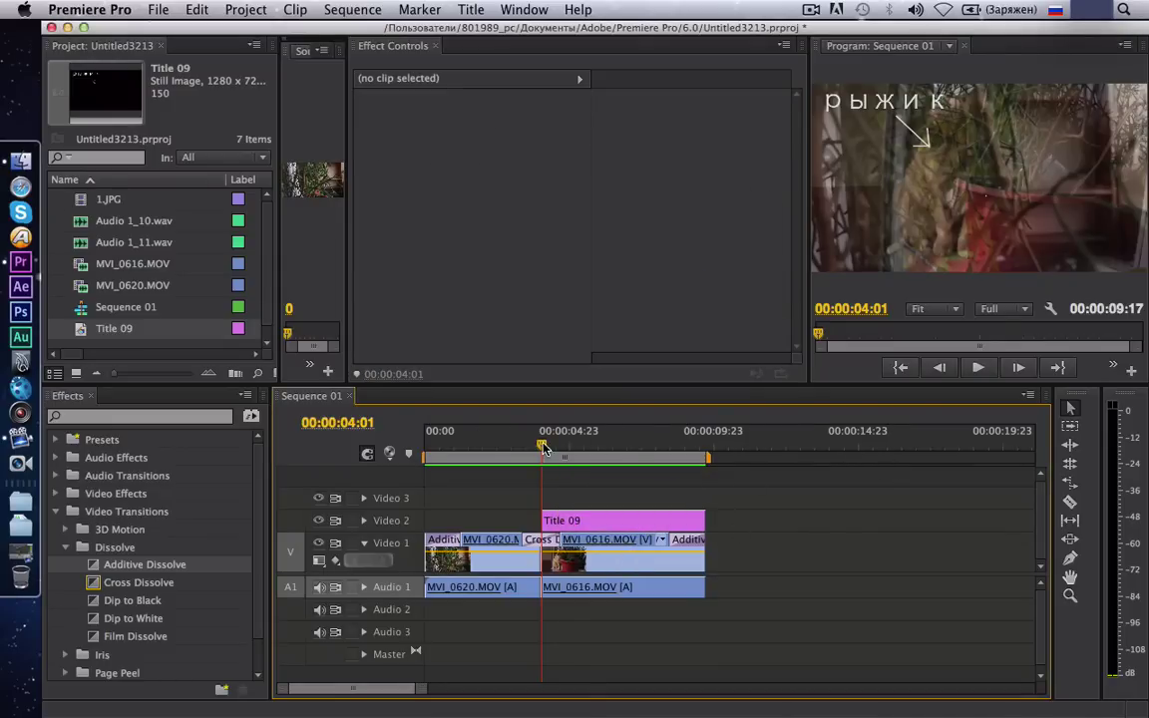
left_click_drag(544, 448, 581, 456)
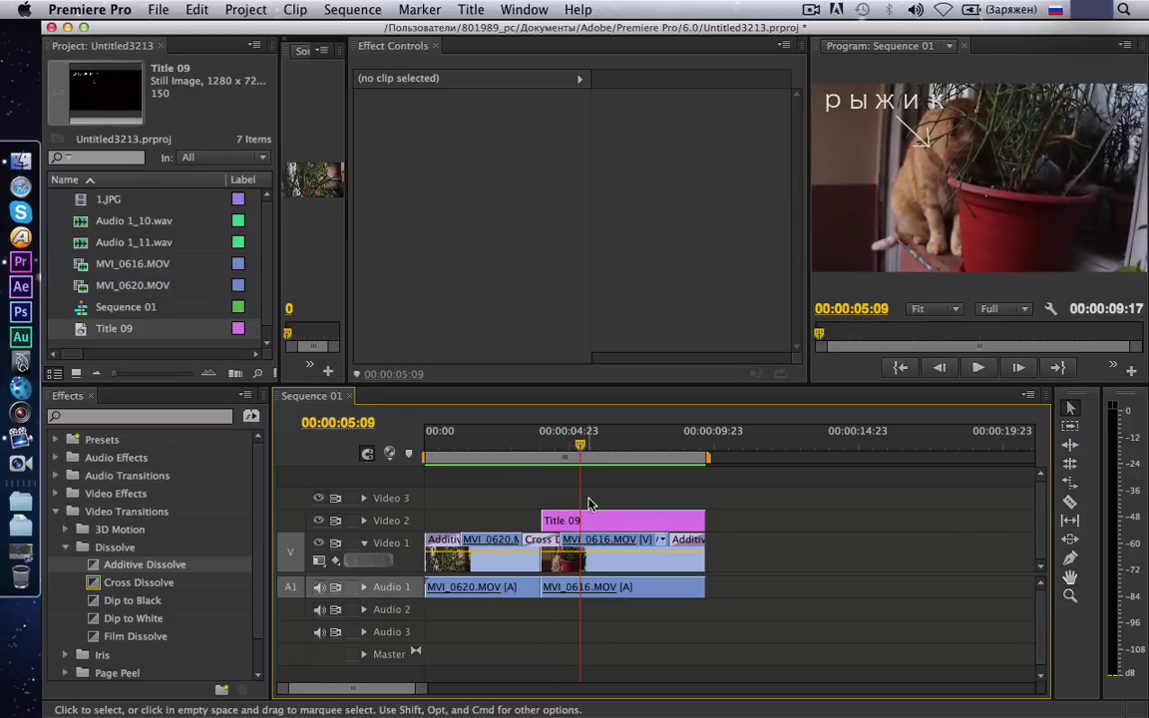
left_click(601, 525)
Scale Title 09 to 76% and move it to position 465.5, 264.0 in the top-left corner.
left_click(364, 117)
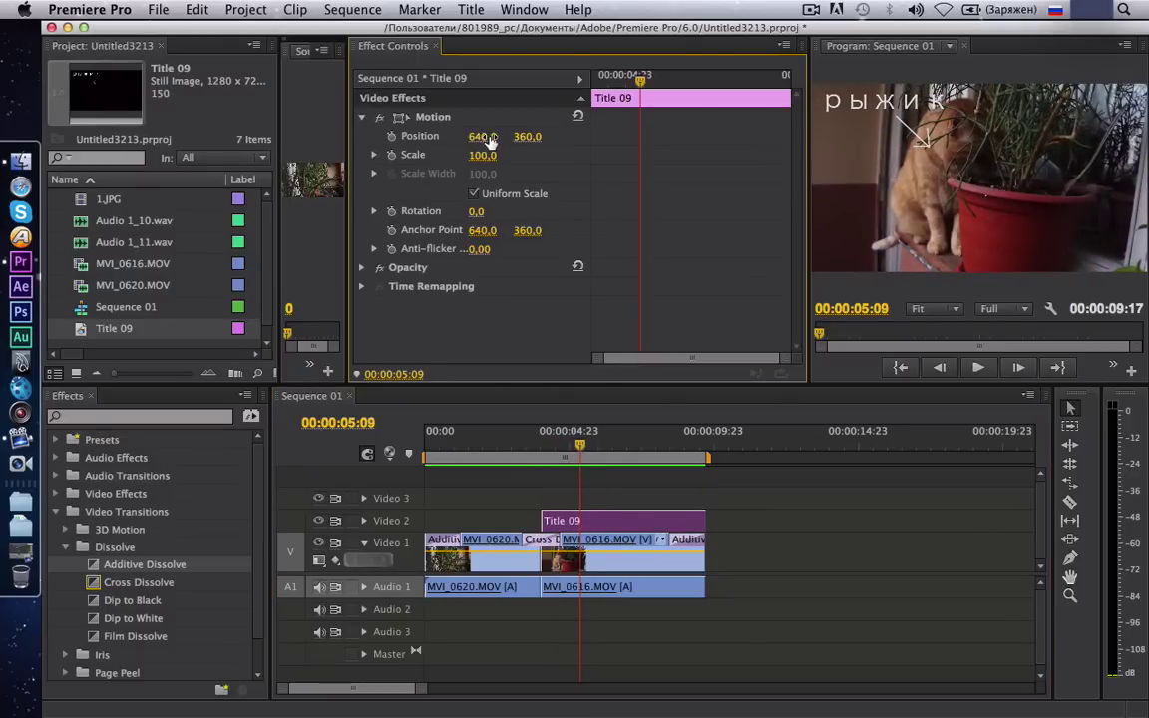
left_click_drag(483, 136, 448, 136)
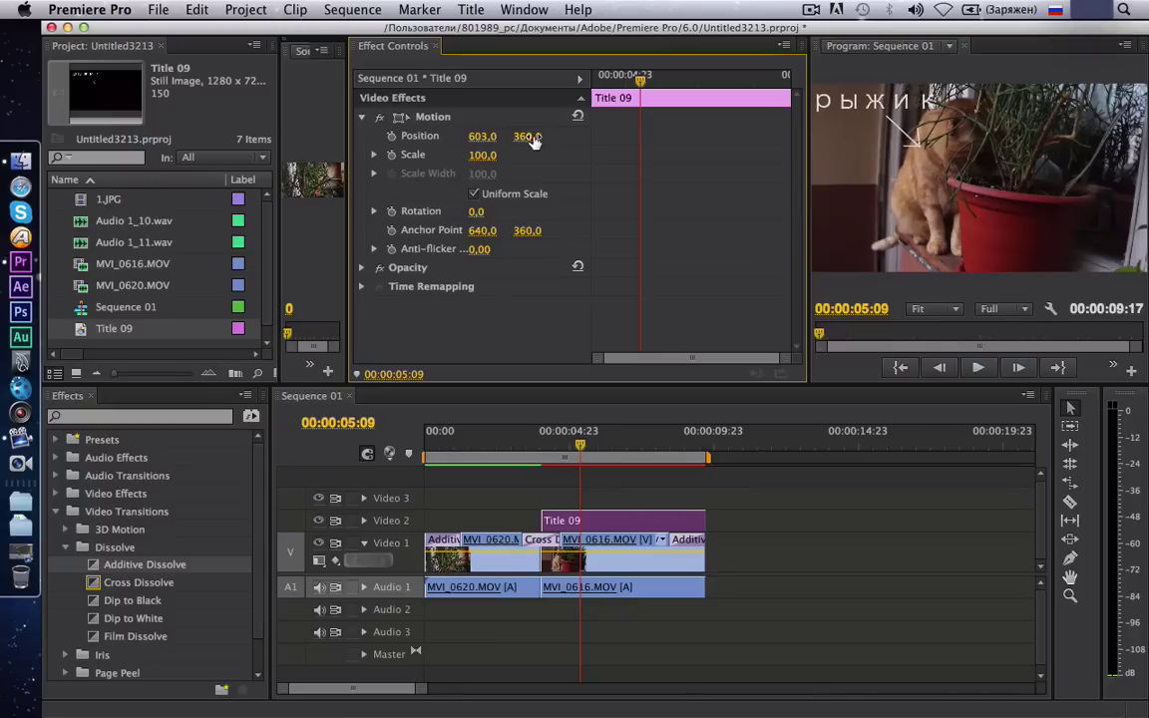
mouse_move(527, 135)
left_mouse_down()
mouse_move(495, 136)
mouse_move(553, 135)
left_mouse_up()
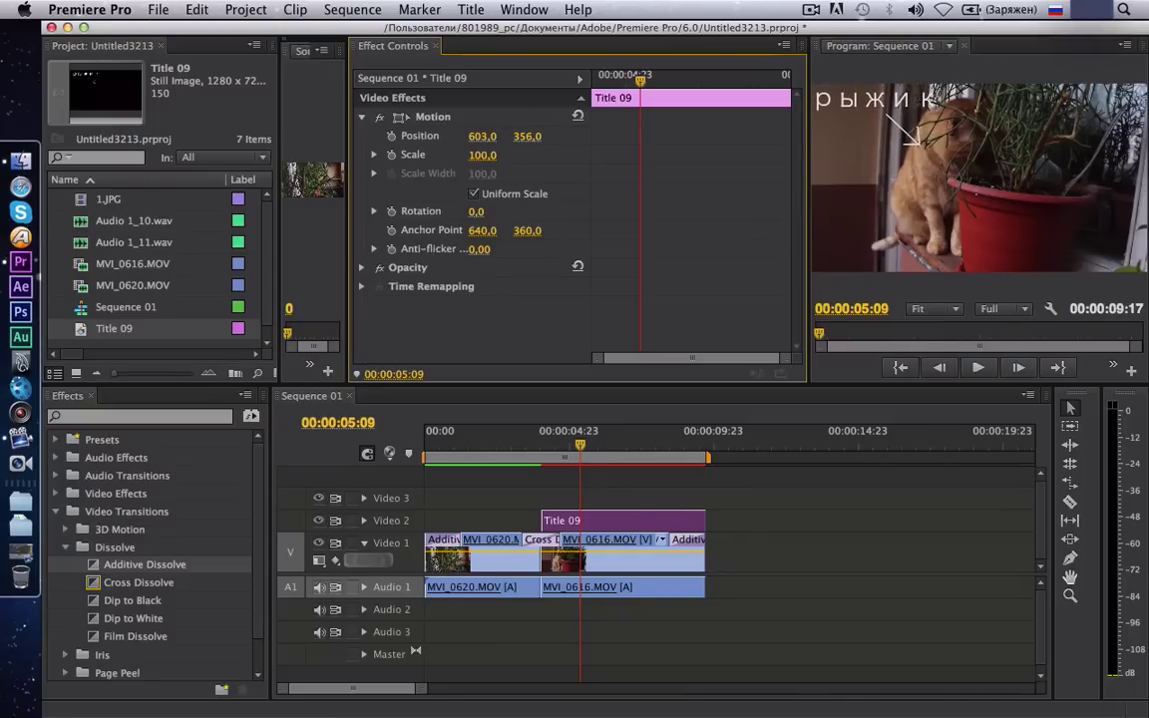
left_click(486, 135)
left_click(444, 118)
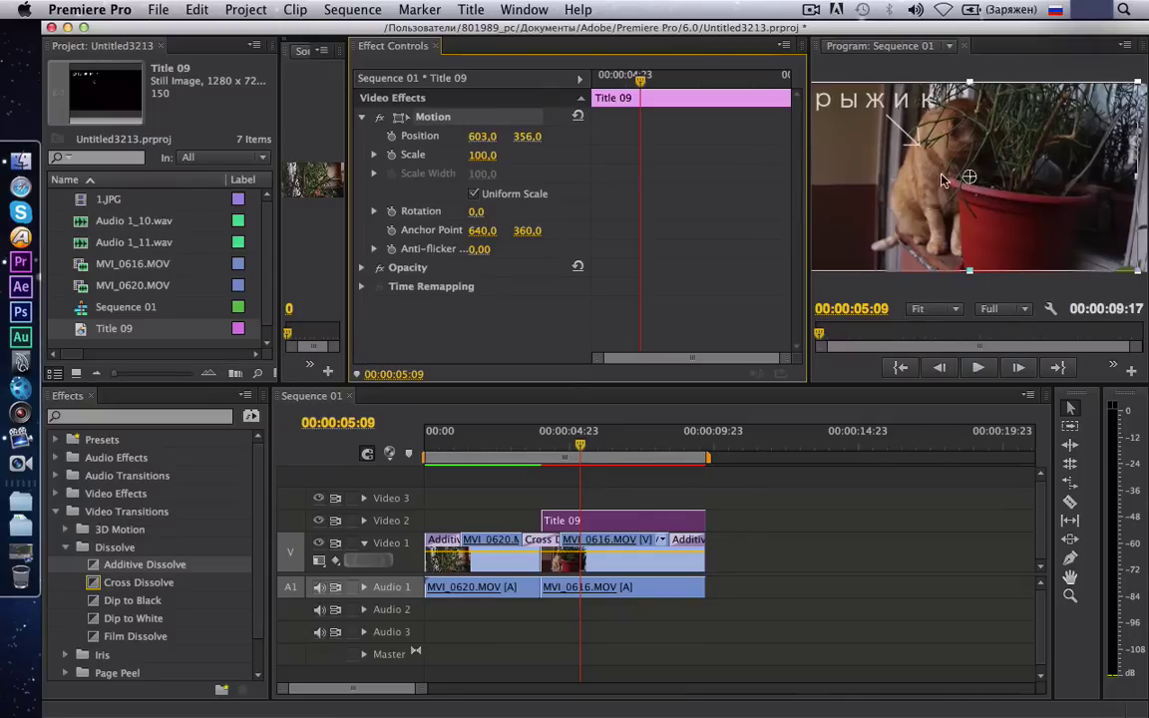
left_click_drag(943, 180, 940, 176)
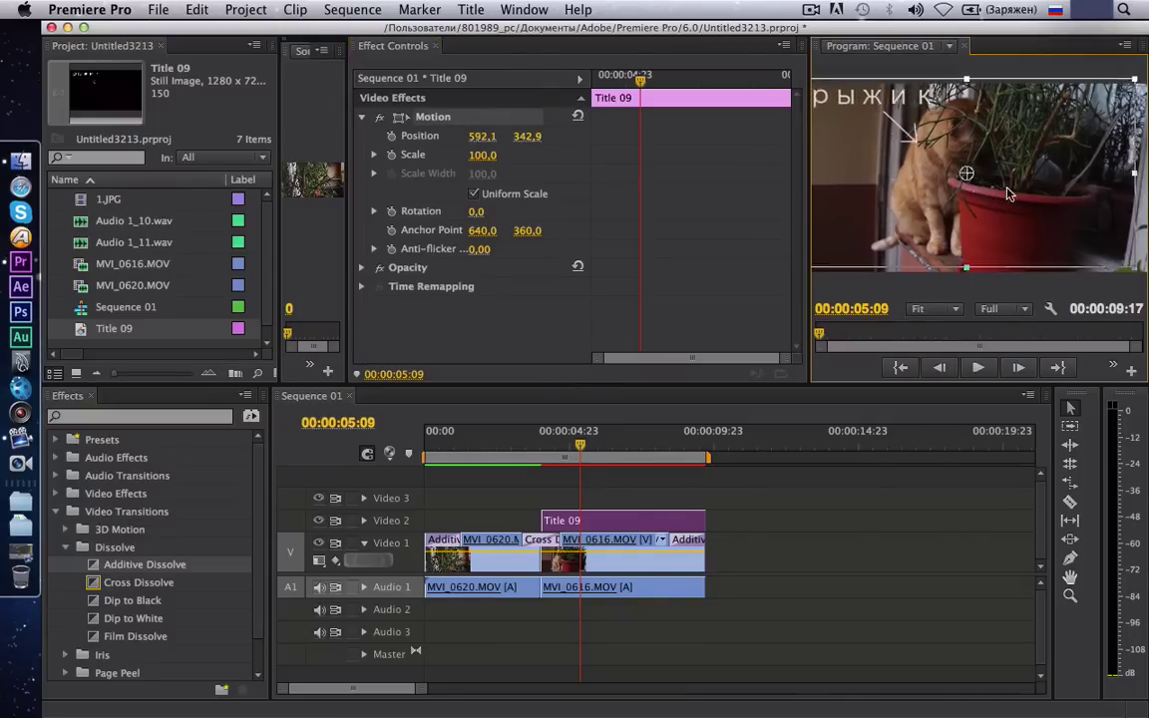
left_click_drag(1008, 194, 1006, 194)
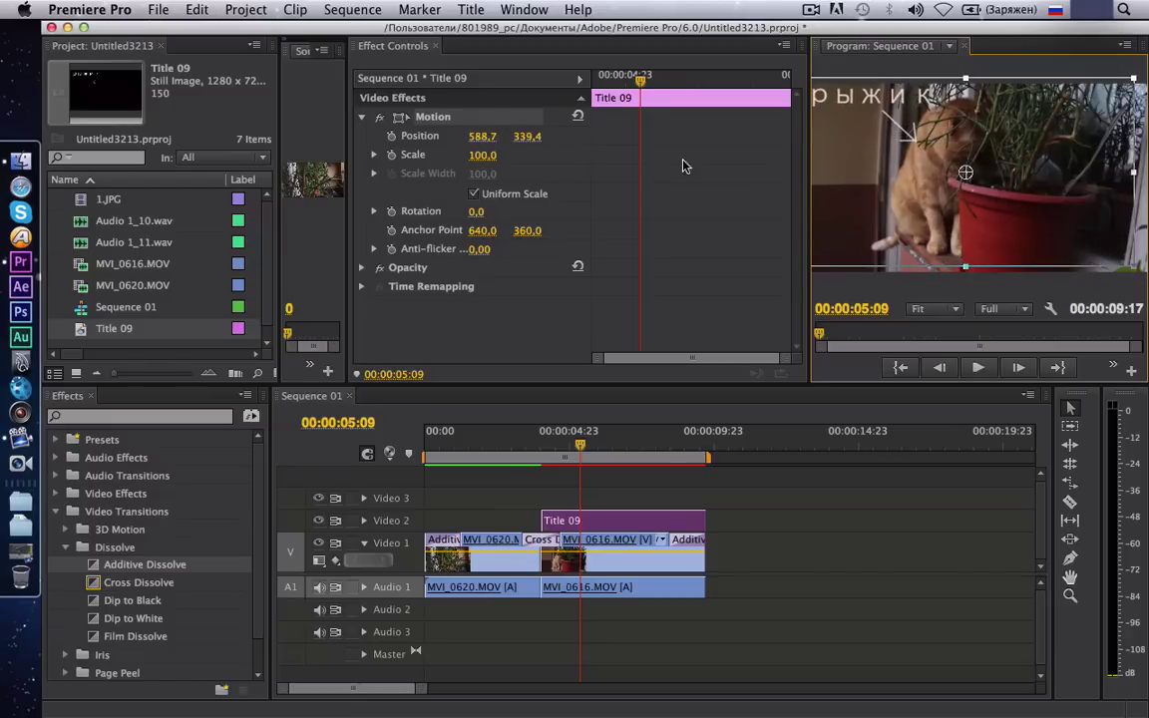
left_click_drag(483, 155, 524, 157)
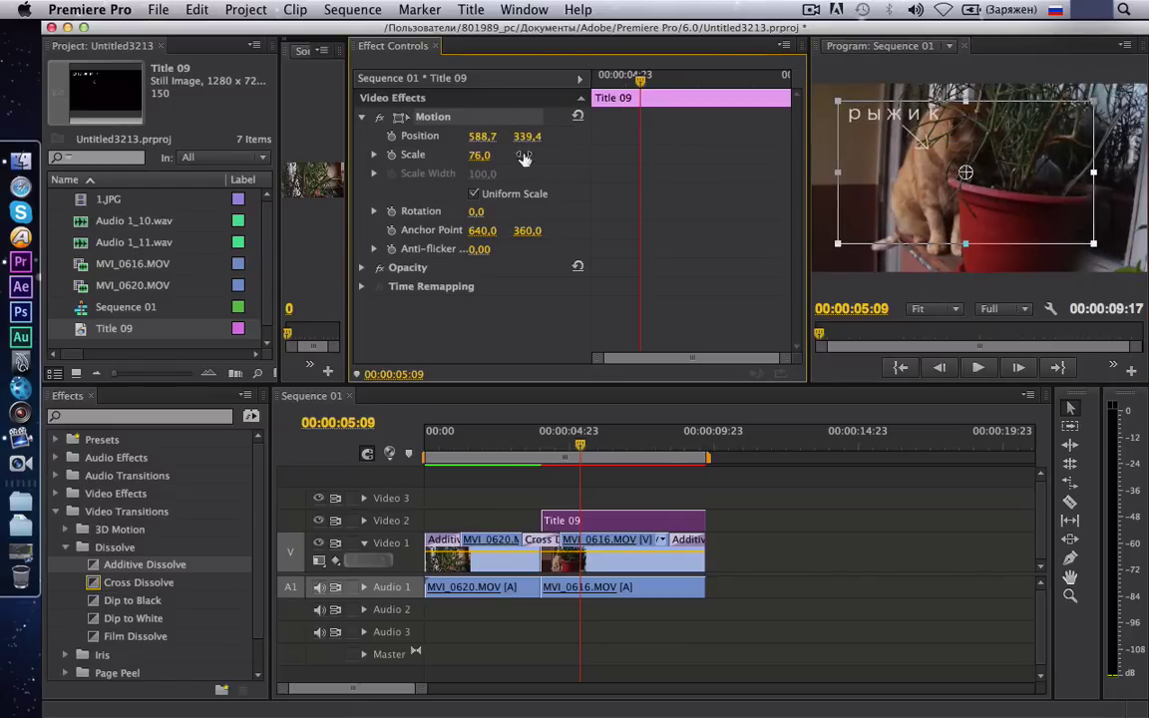
left_click_drag(966, 176, 934, 157)
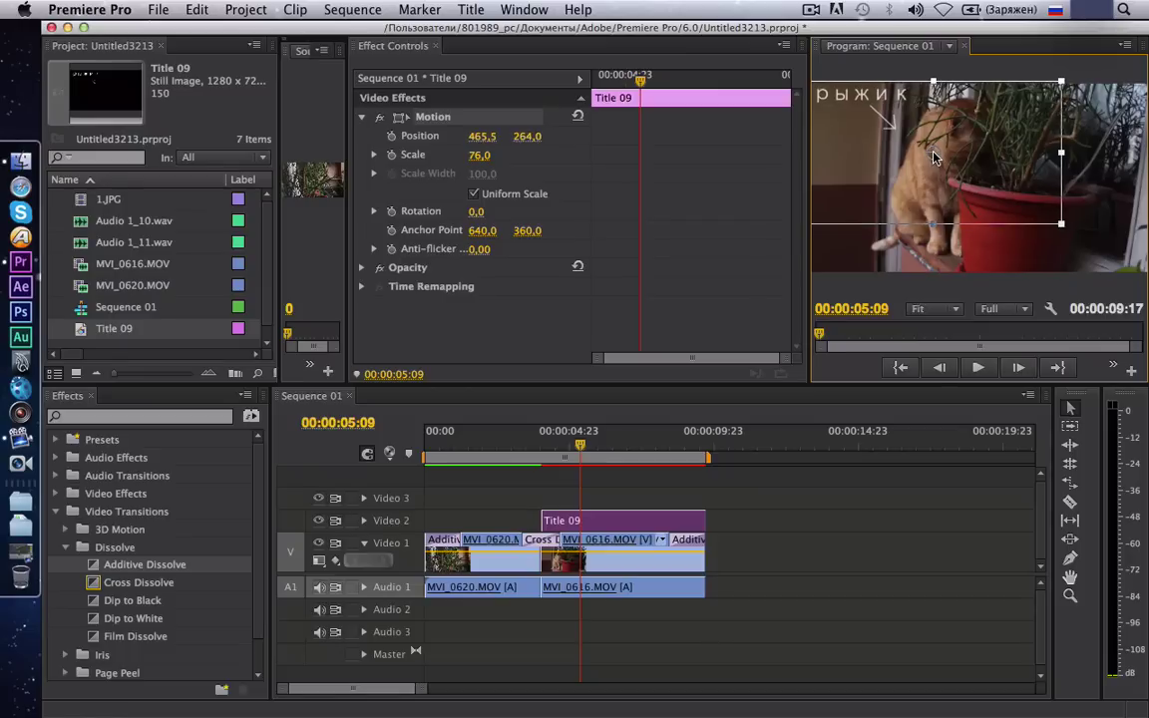
left_click(363, 117)
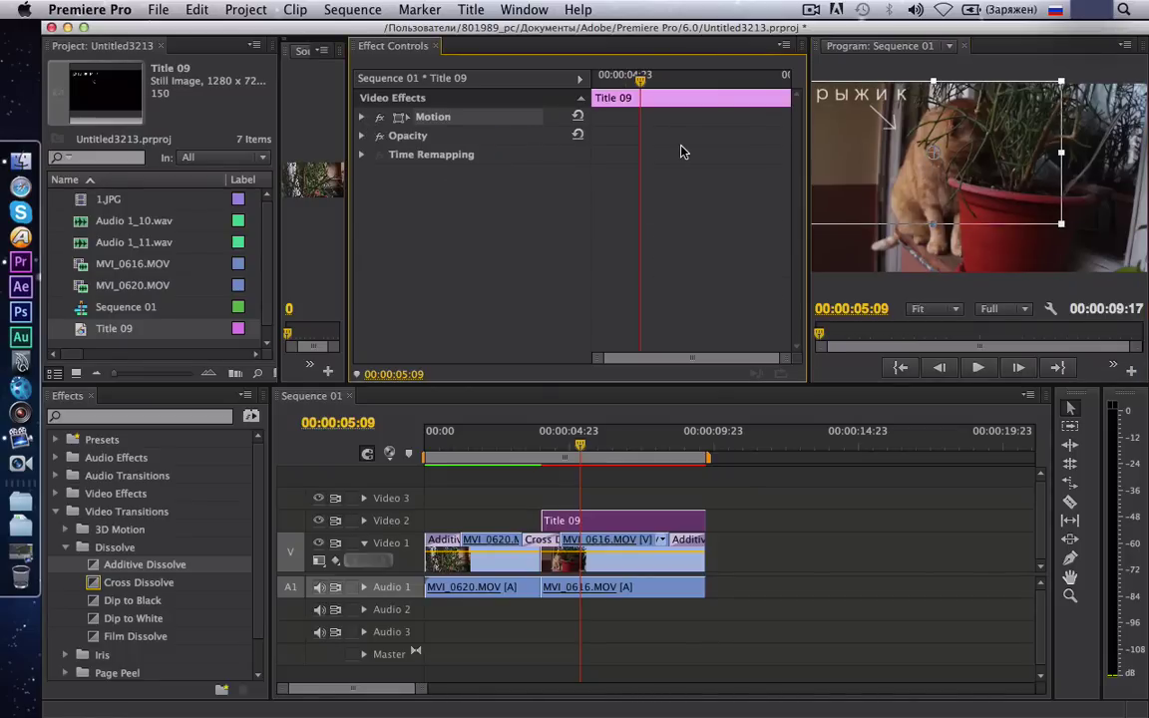
left_click(762, 536)
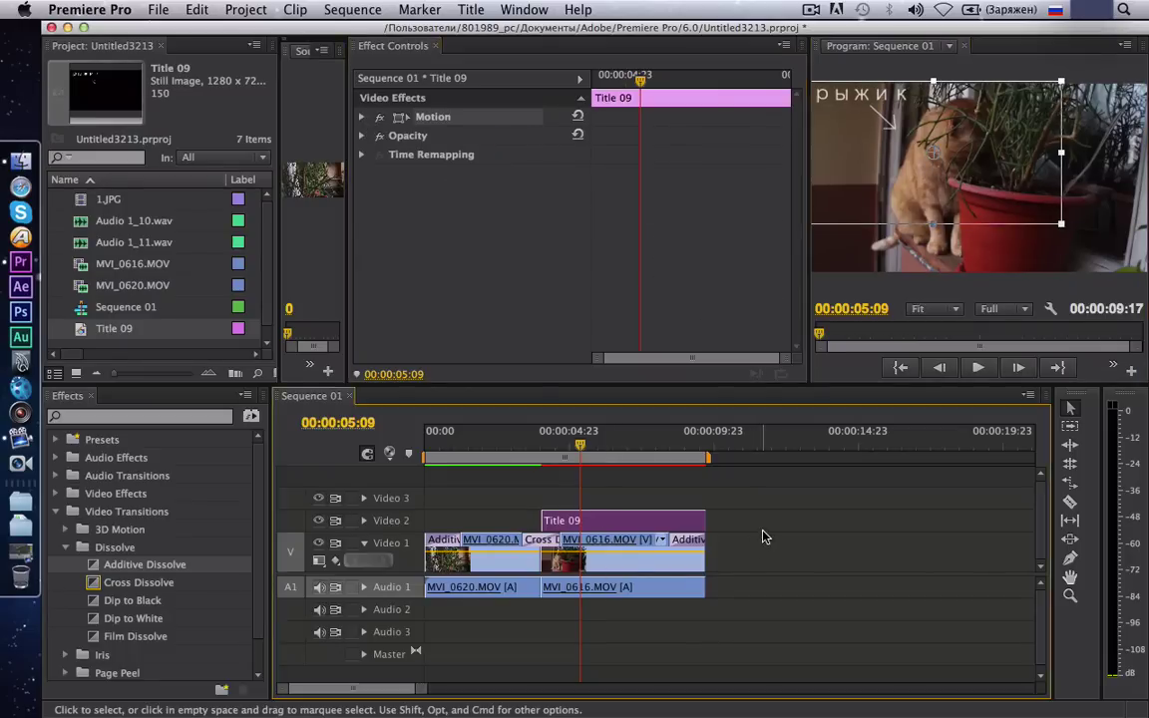
mouse_move(578, 449)
left_mouse_down()
mouse_move(545, 457)
mouse_move(559, 457)
left_mouse_up()
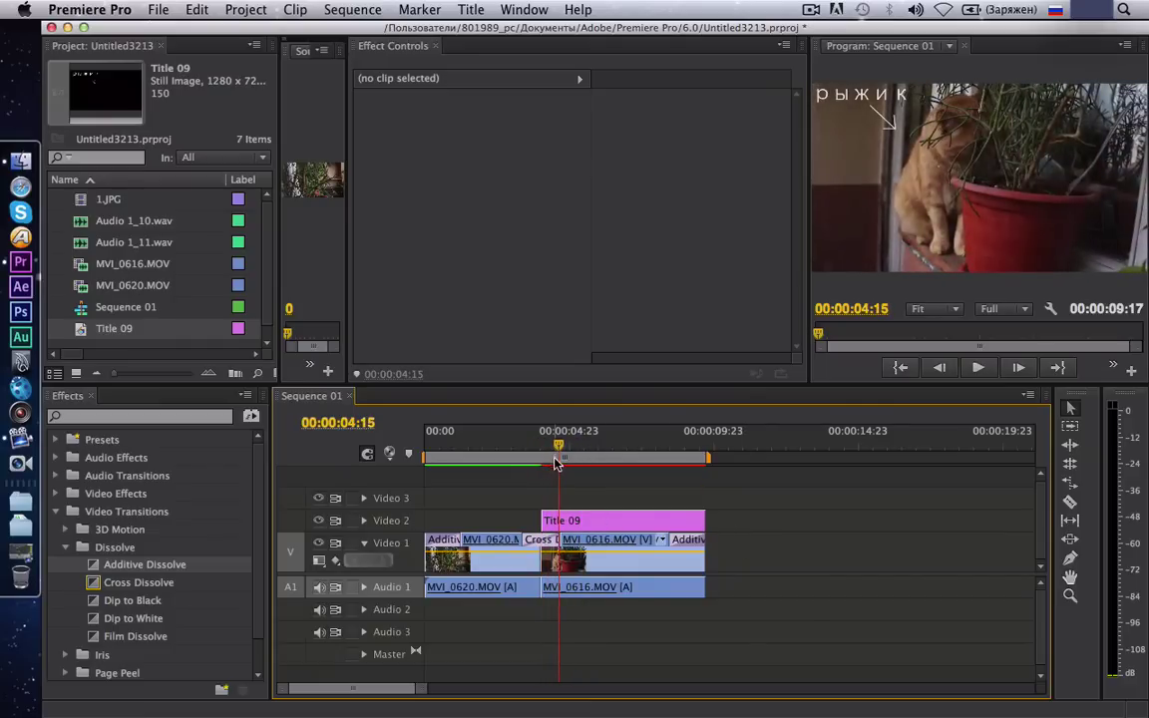
Add an Additive Dissolve to Title 09's start, trim it to 00:00:00:16, and preview.
left_click(577, 522)
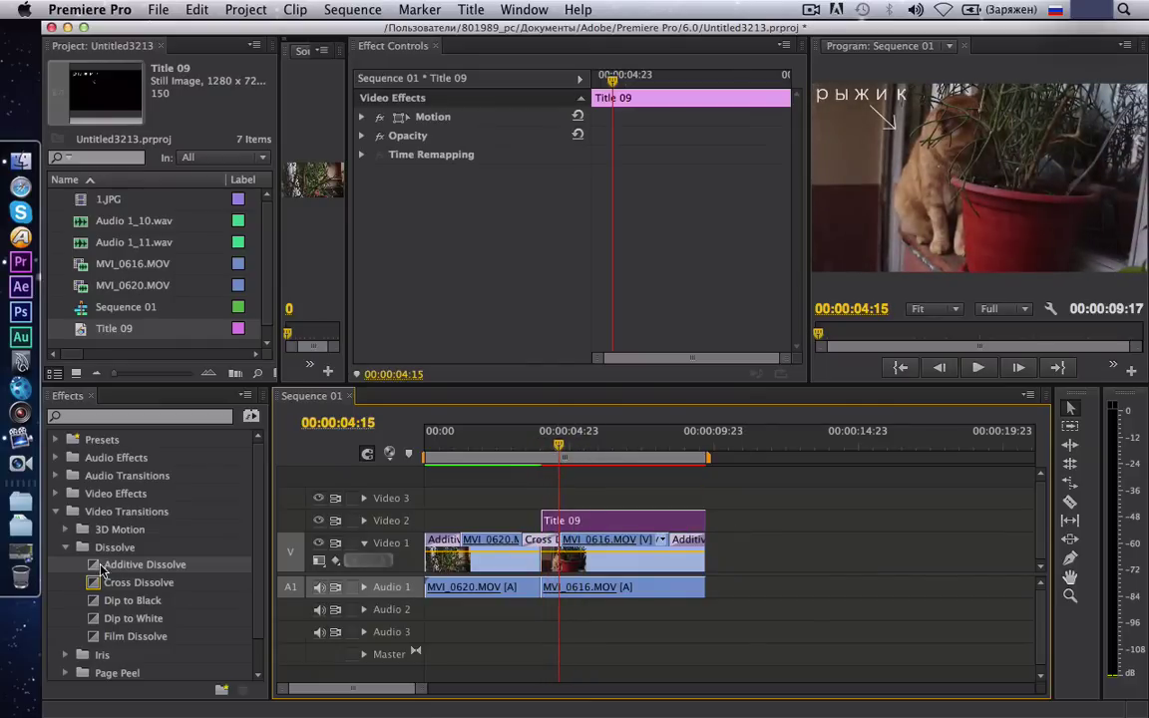
left_click_drag(93, 566, 564, 521)
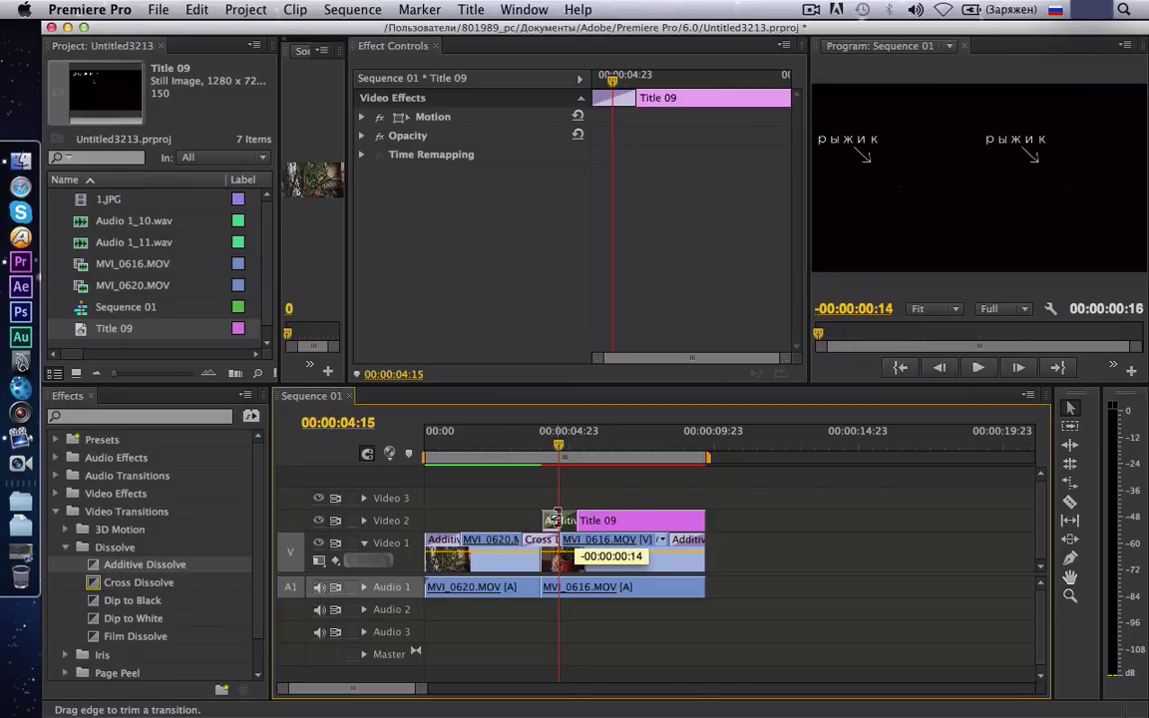
left_click_drag(569, 522, 562, 544)
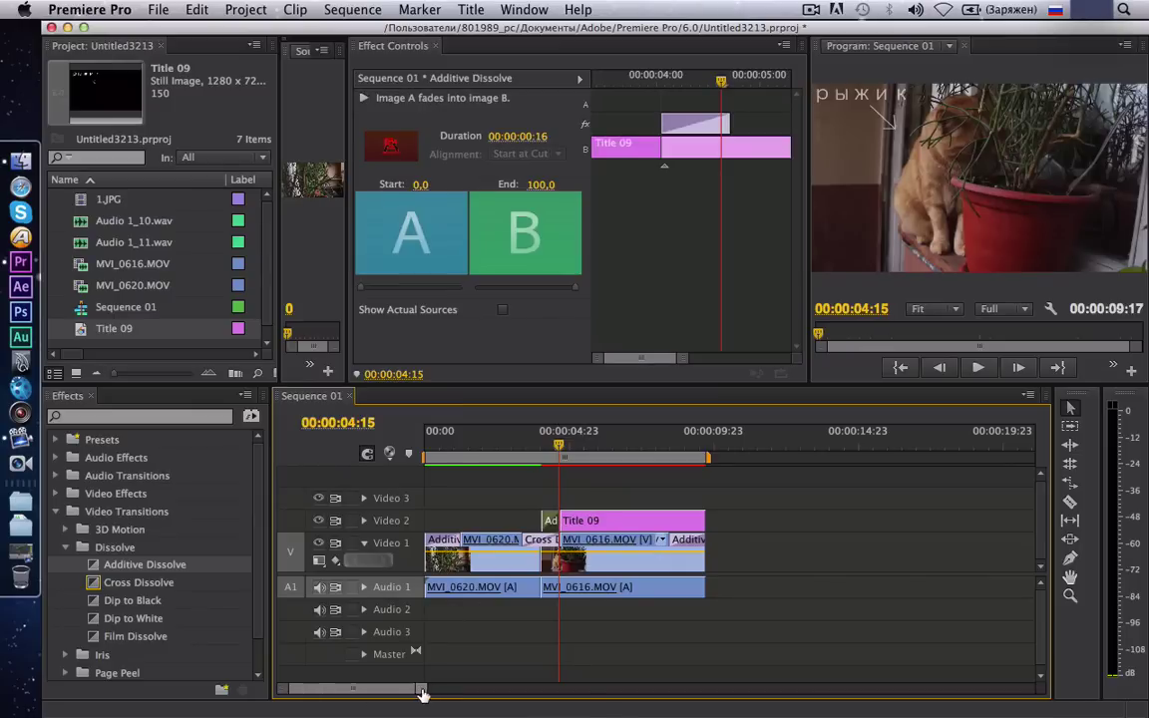
left_click_drag(424, 689, 360, 689)
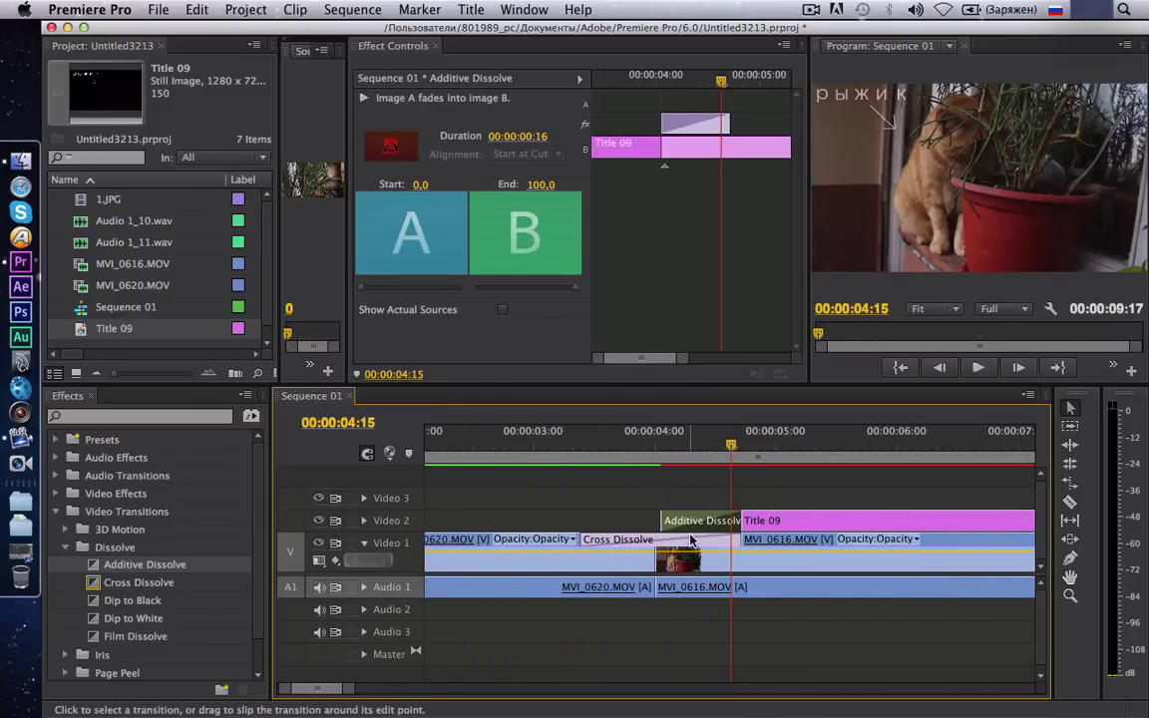
mouse_move(646, 451)
left_mouse_down()
mouse_move(776, 455)
mouse_move(635, 454)
left_mouse_up()
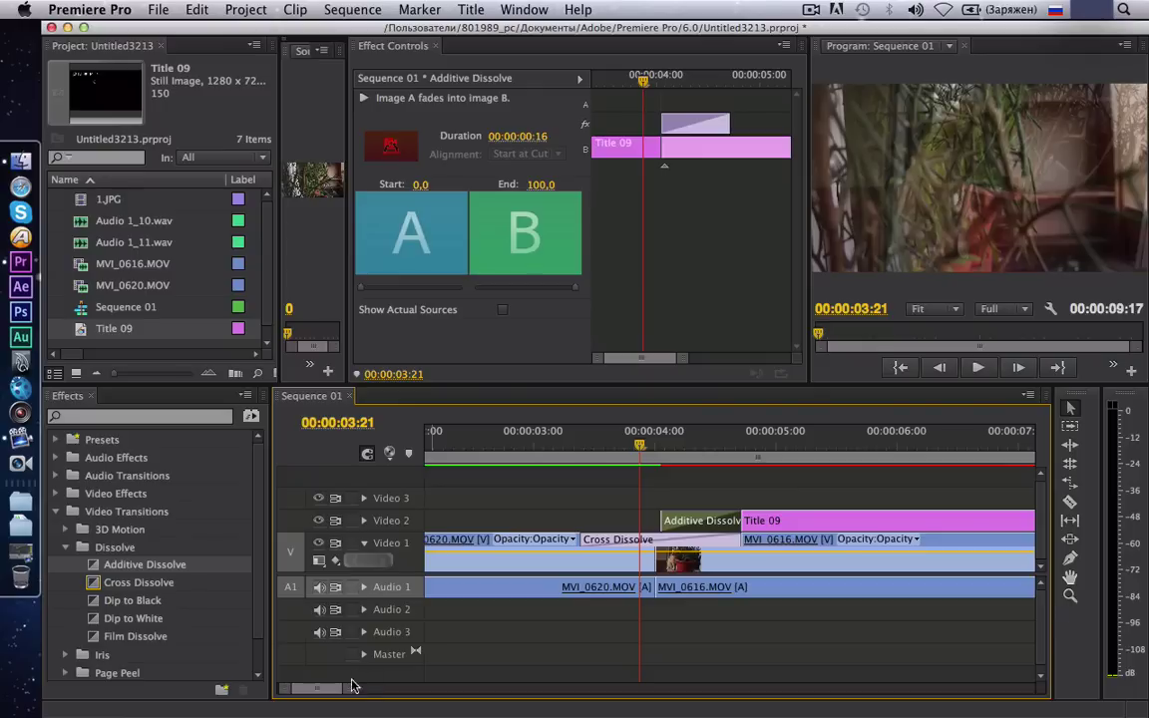
left_click_drag(354, 689, 461, 688)
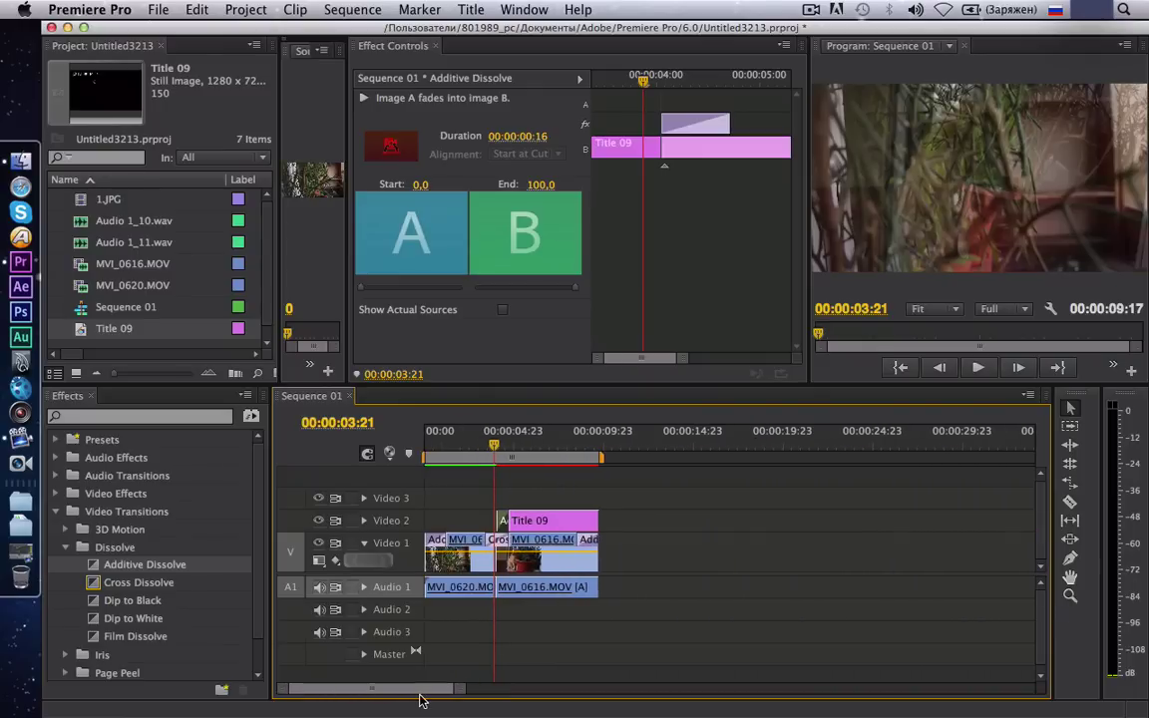
Render the sequence previews and play back the title's fade-in.
key("Return")
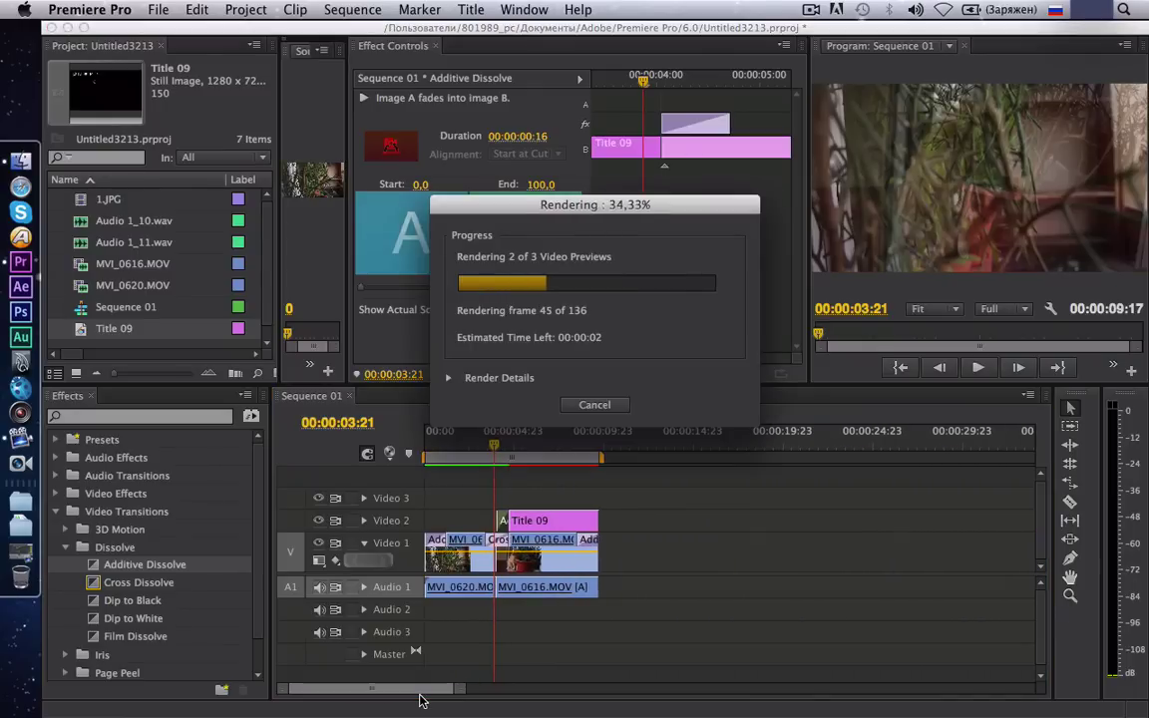
key("space")
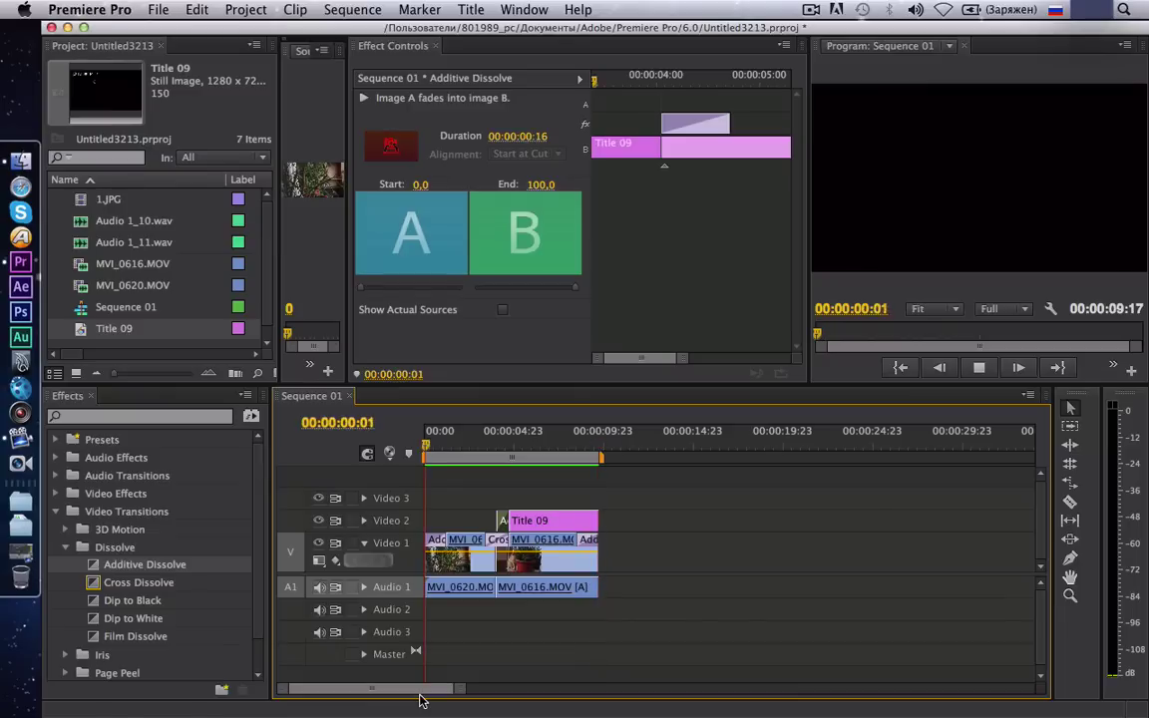
key("space")
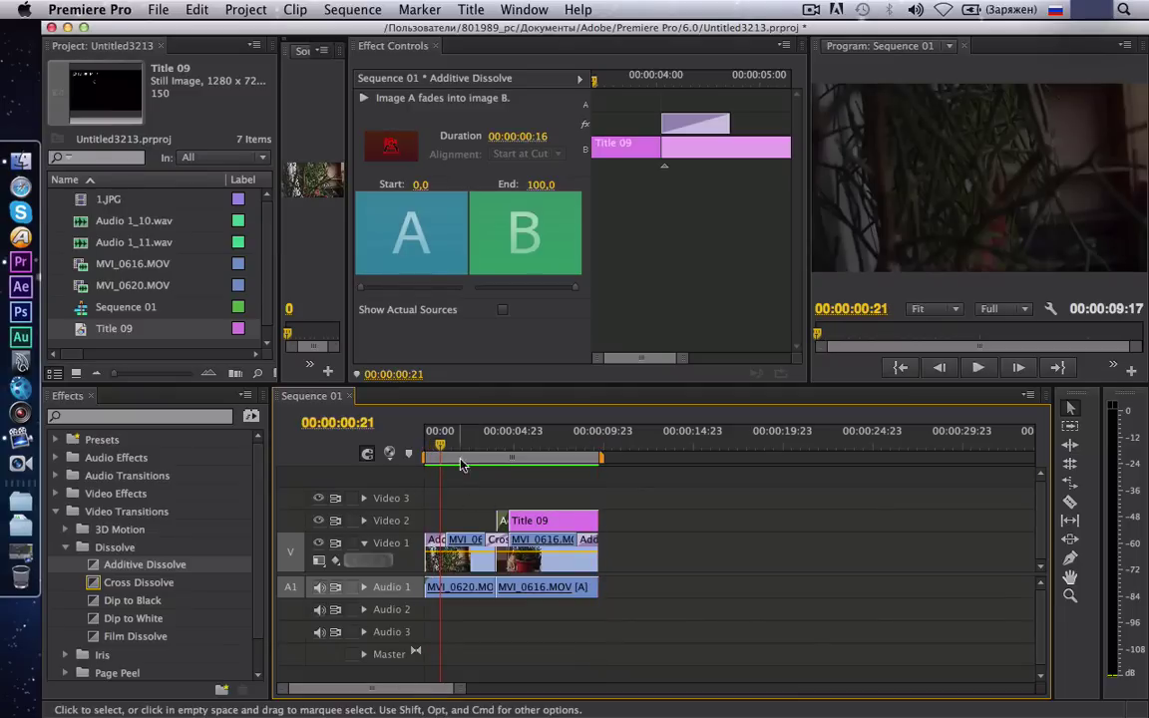
Add an Additive Dissolve to the end of Title 09 and render its preview.
left_click(579, 456)
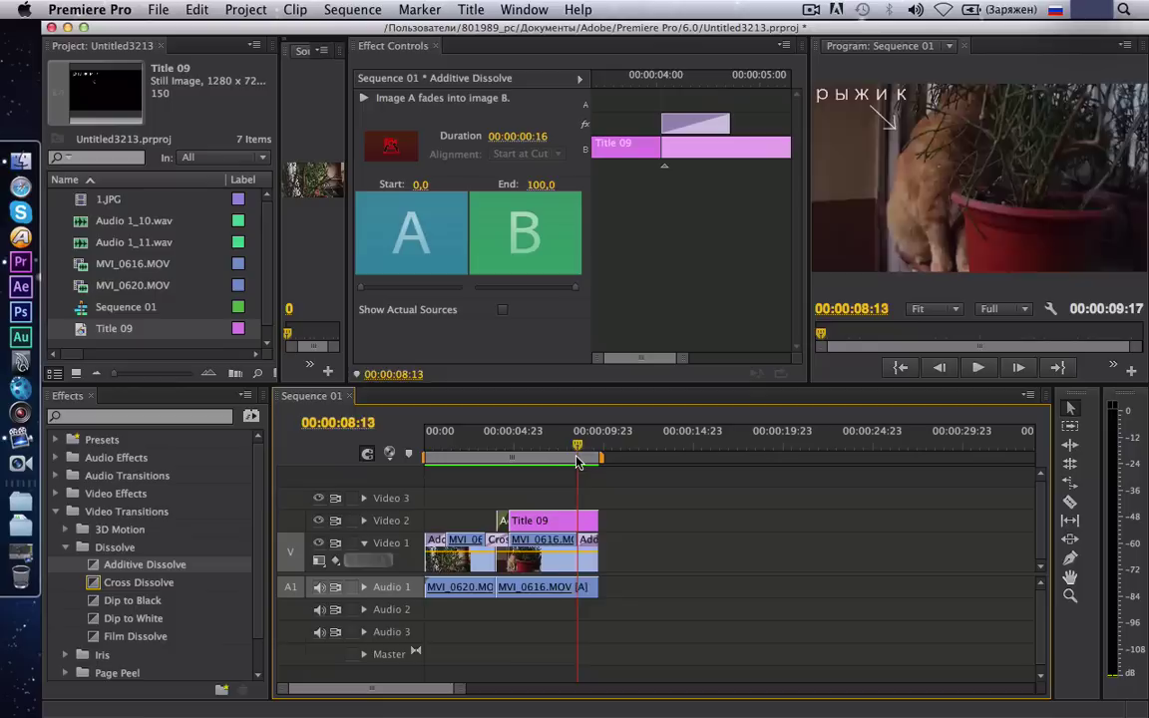
left_click_drag(581, 462, 571, 459)
left_click_drag(100, 566, 589, 521)
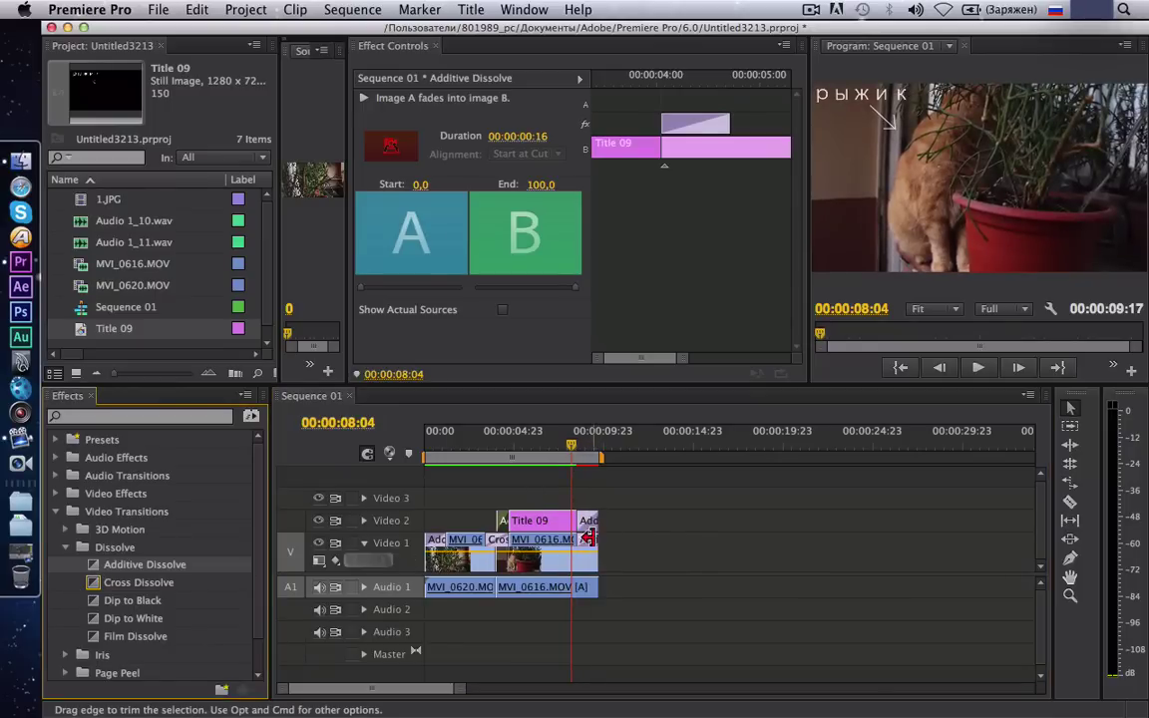
left_click(573, 449)
mouse_move(574, 451)
left_mouse_down()
mouse_move(588, 459)
mouse_move(577, 461)
left_mouse_up()
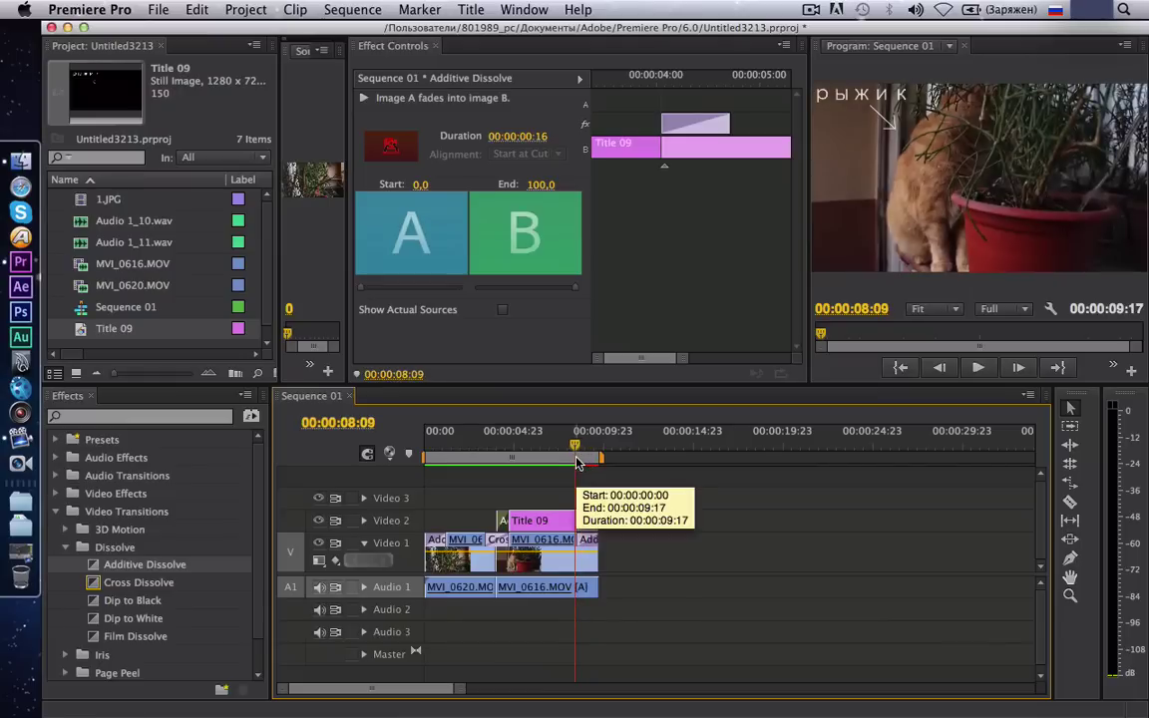
key("Return")
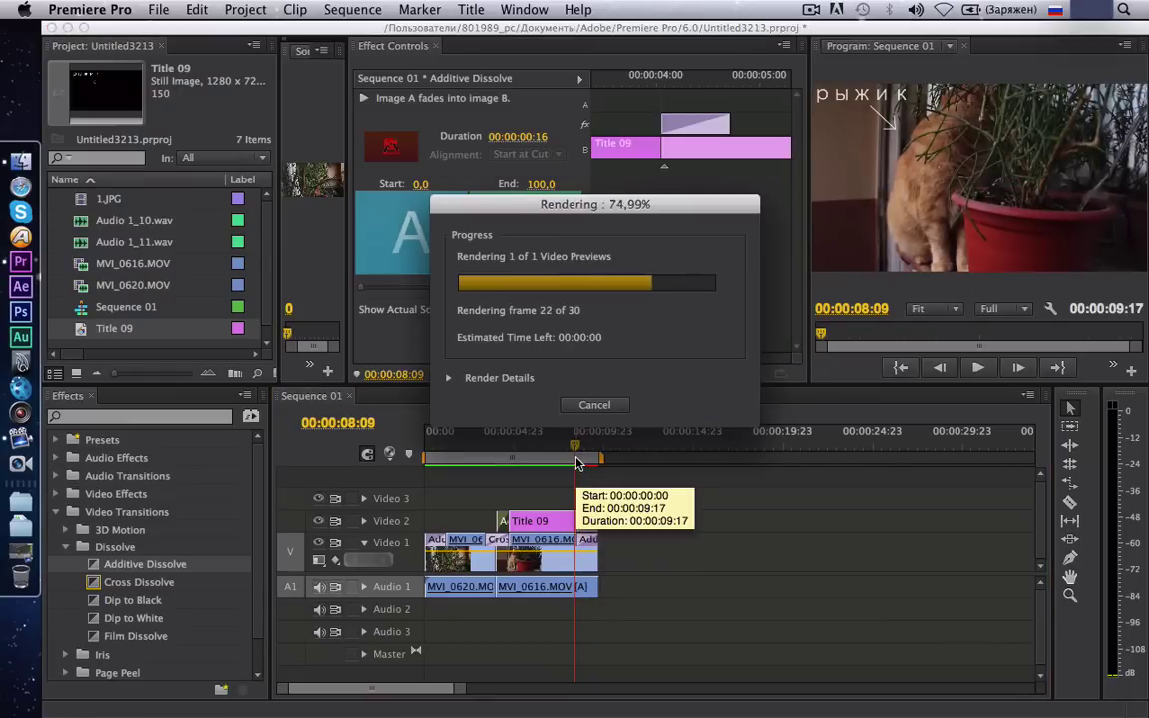
key("=")
left_click(630, 449)
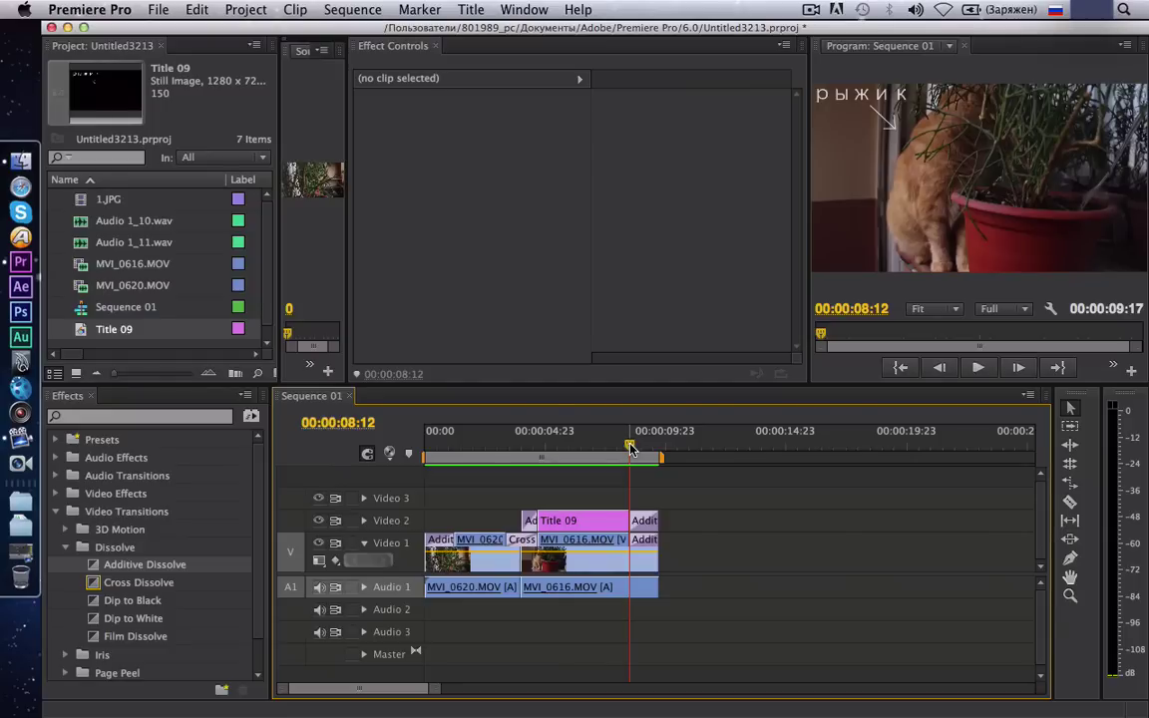
left_click(583, 523)
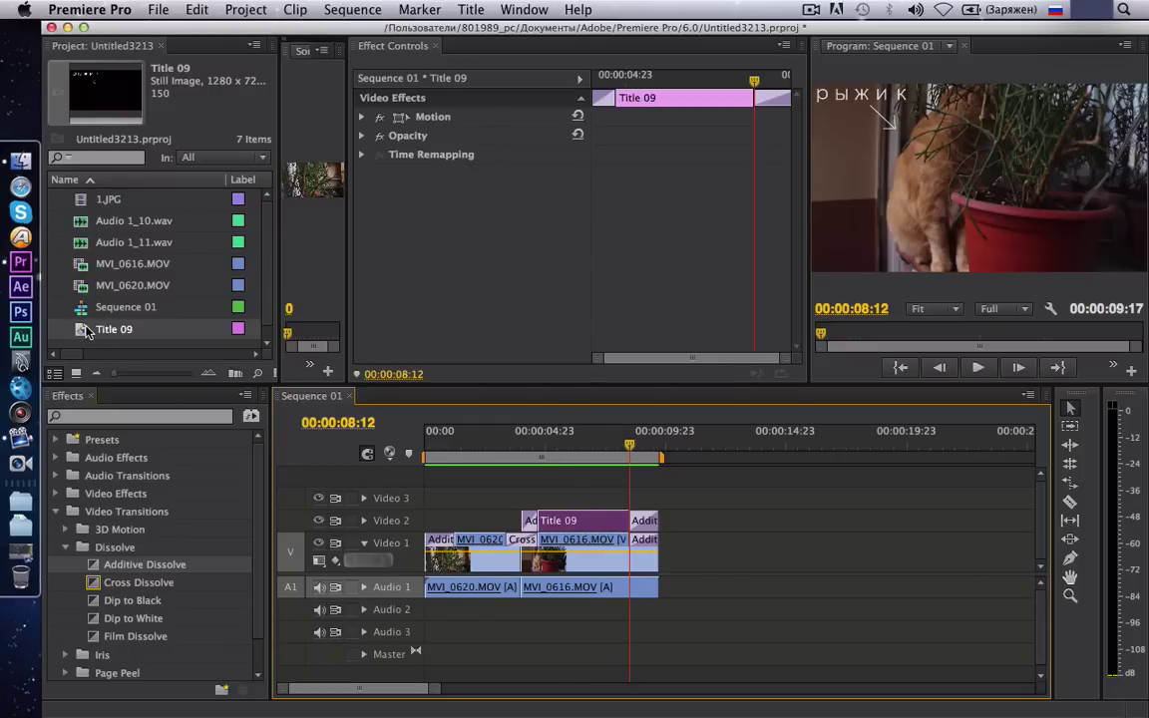
double_click(574, 522)
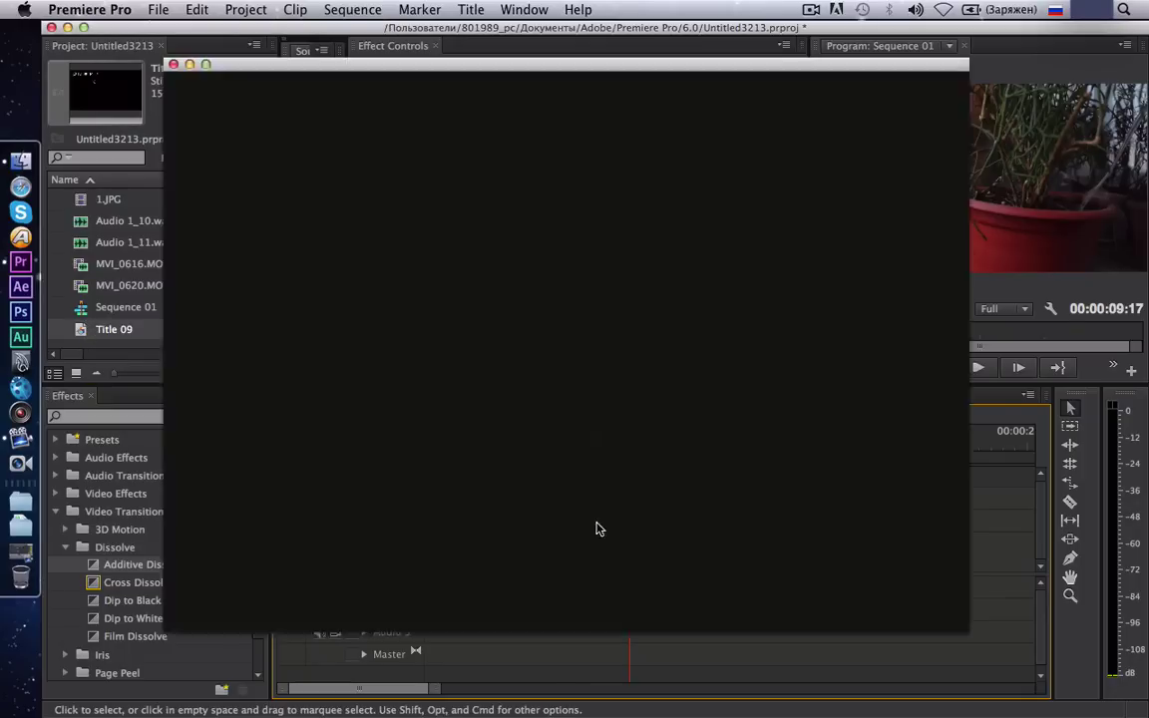
left_click(173, 66)
left_click_drag(627, 455, 520, 469)
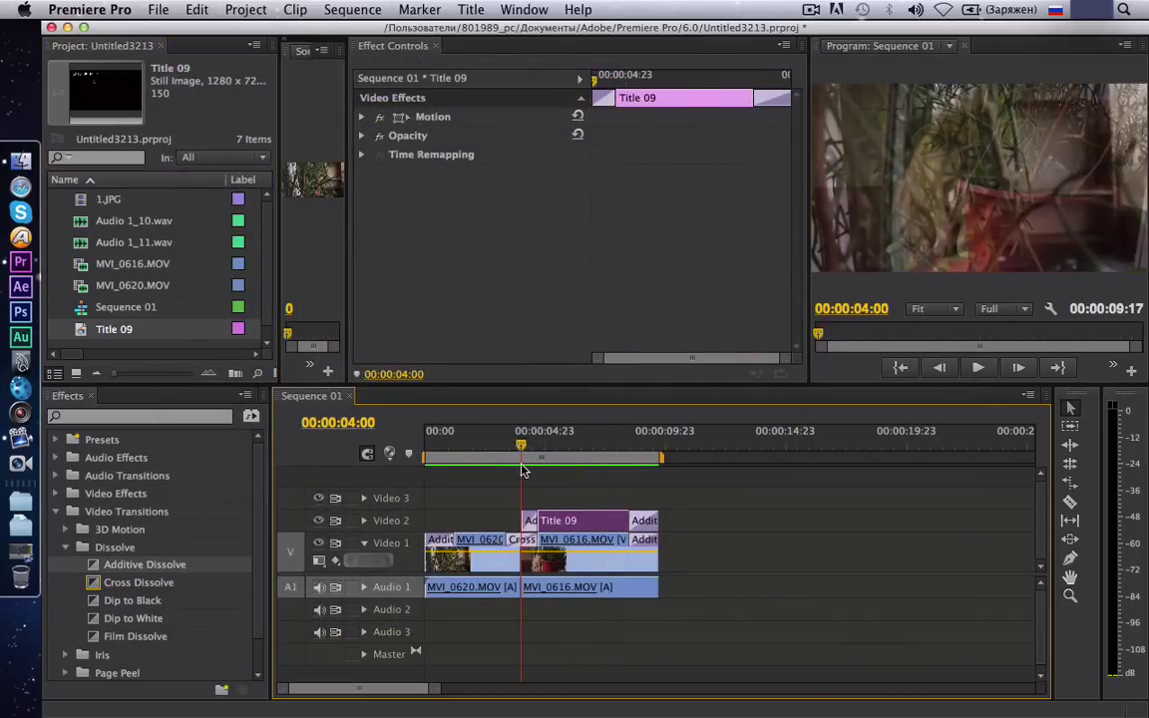
Set Title 09's Roll/Crawl options to Crawl Right with Start Off Screen enabled.
double_click(582, 523)
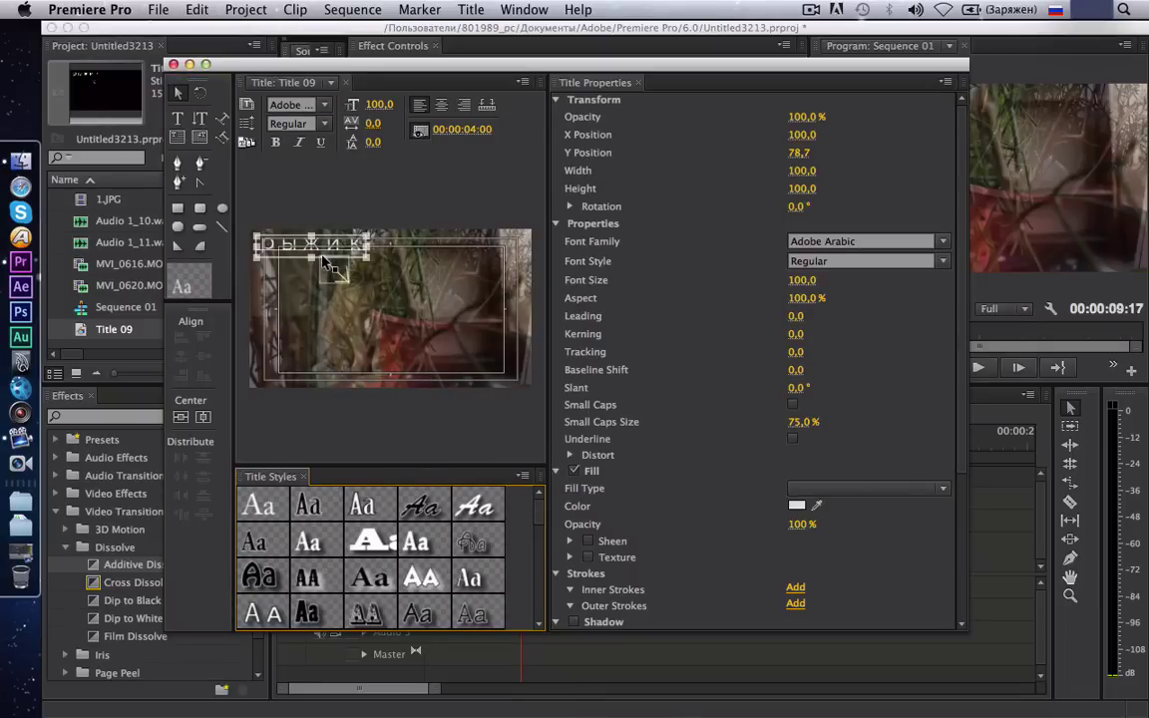
left_click(248, 124)
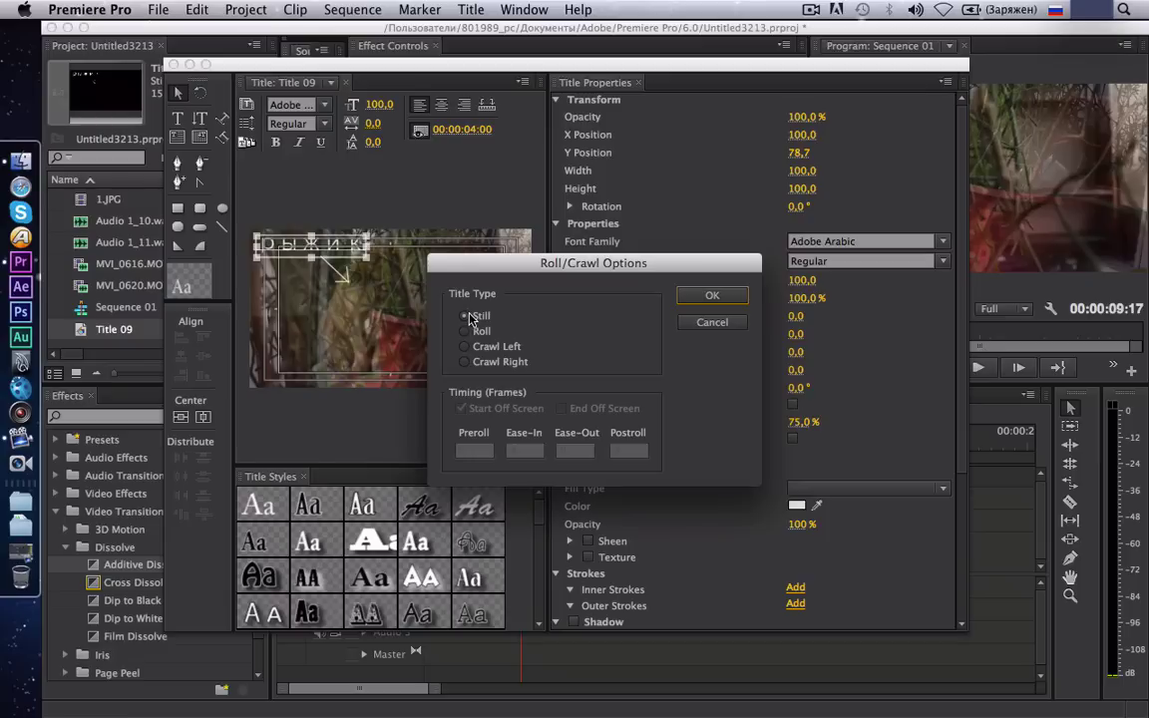
left_click(464, 331)
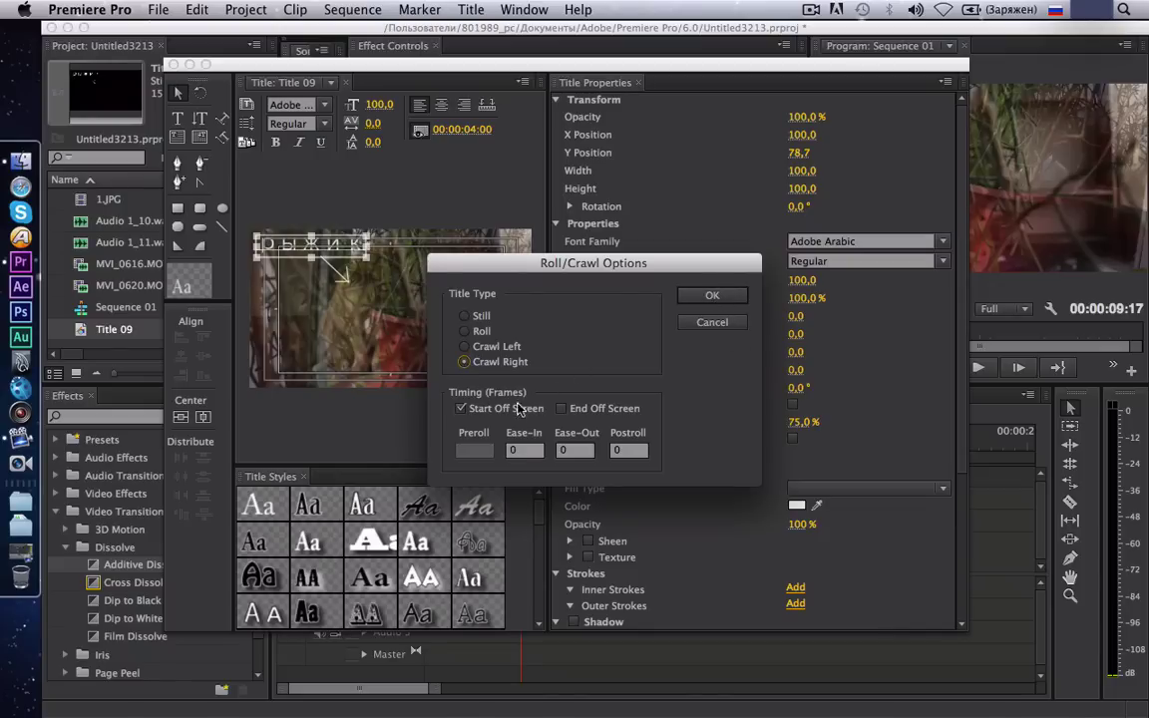
left_click(463, 408)
left_click(462, 409)
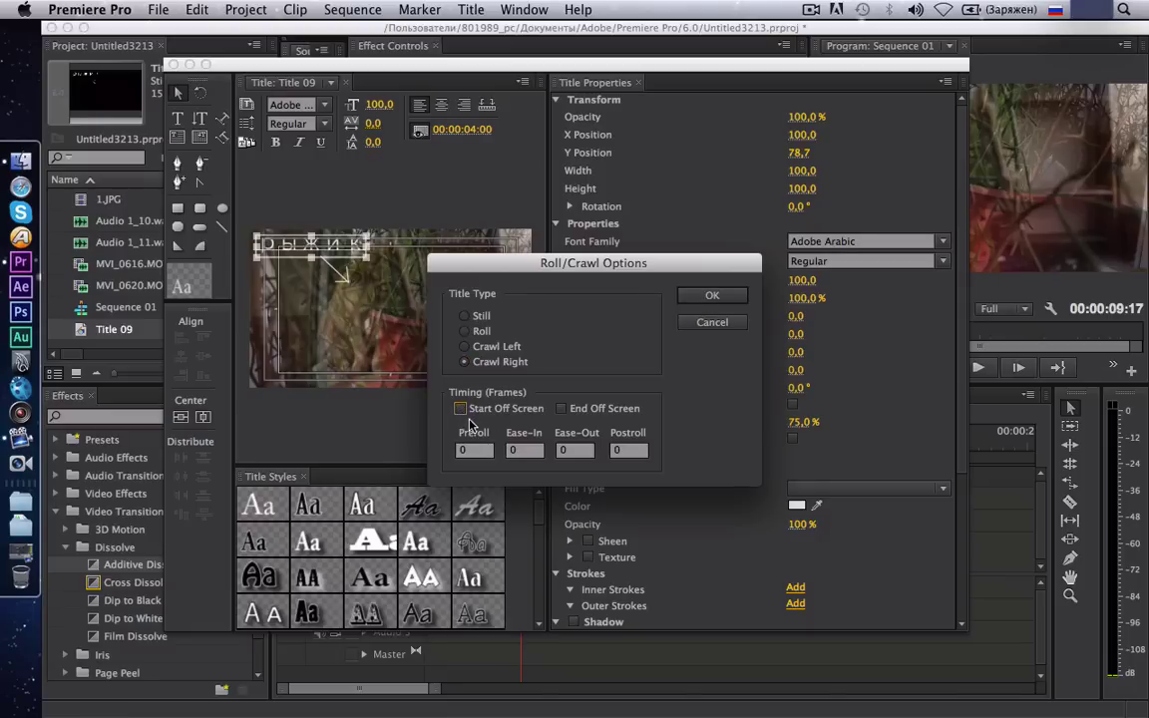
left_click(713, 296)
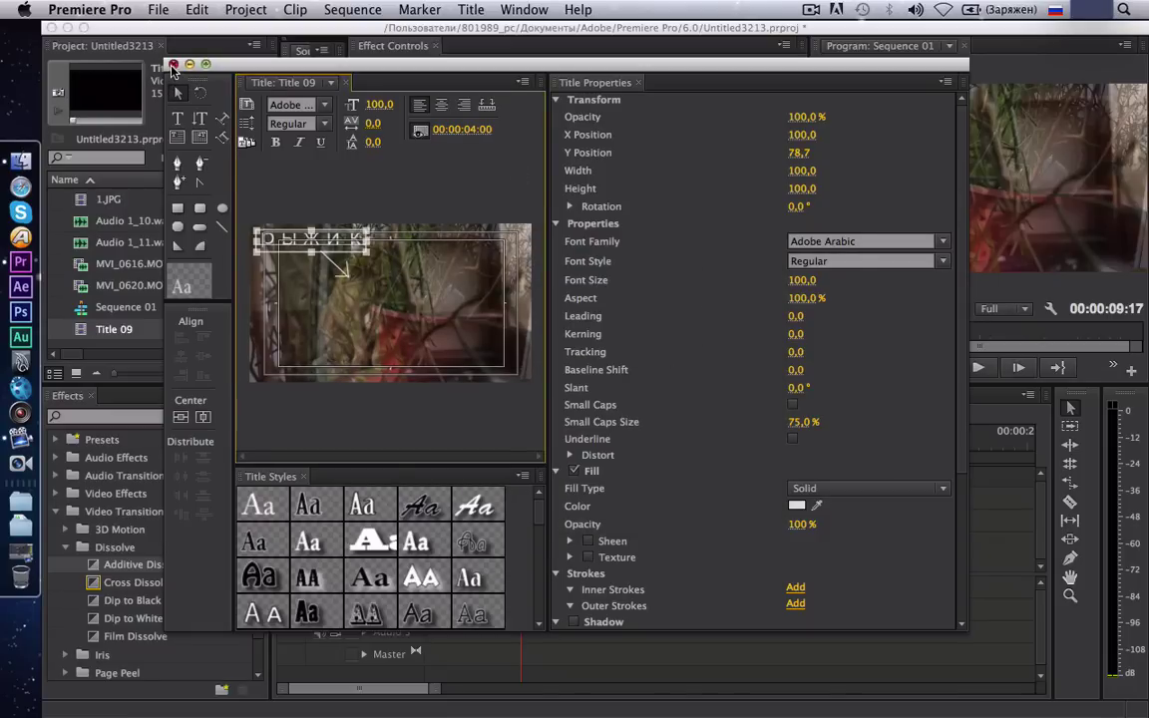
left_click(172, 65)
Delete the Additive Dissolves from both the end and the start of Title 09.
mouse_move(513, 449)
left_mouse_down()
mouse_move(638, 475)
mouse_move(616, 465)
left_mouse_up()
left_click(645, 521)
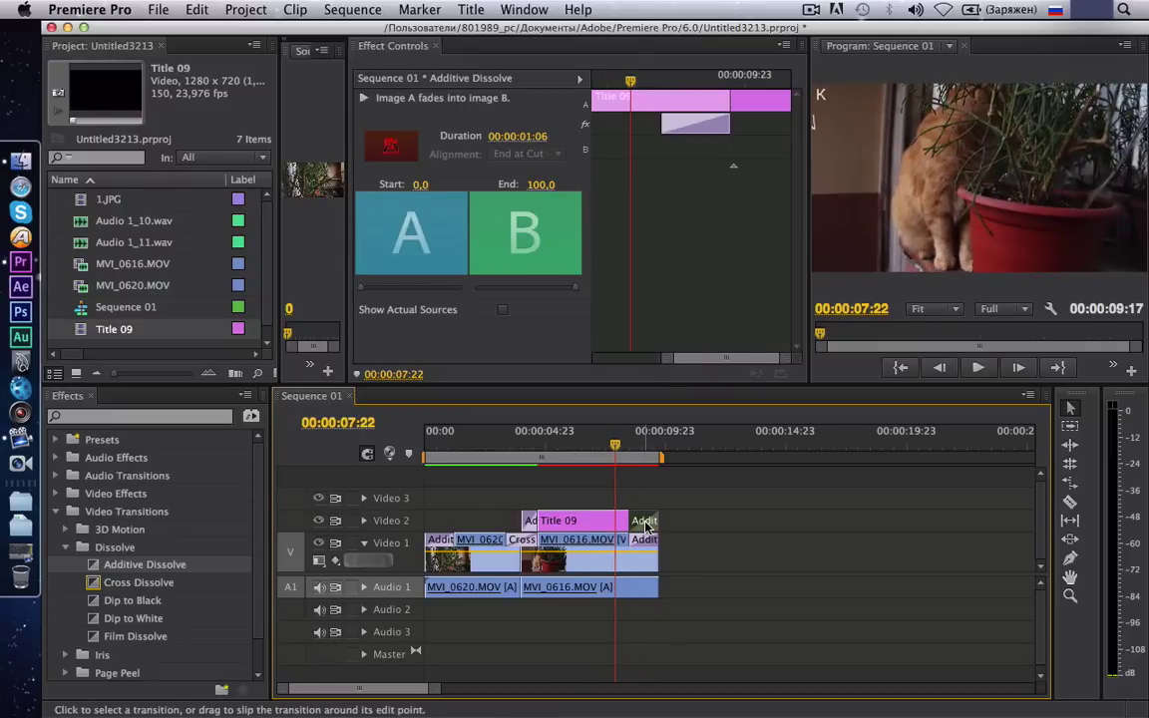
key("Delete")
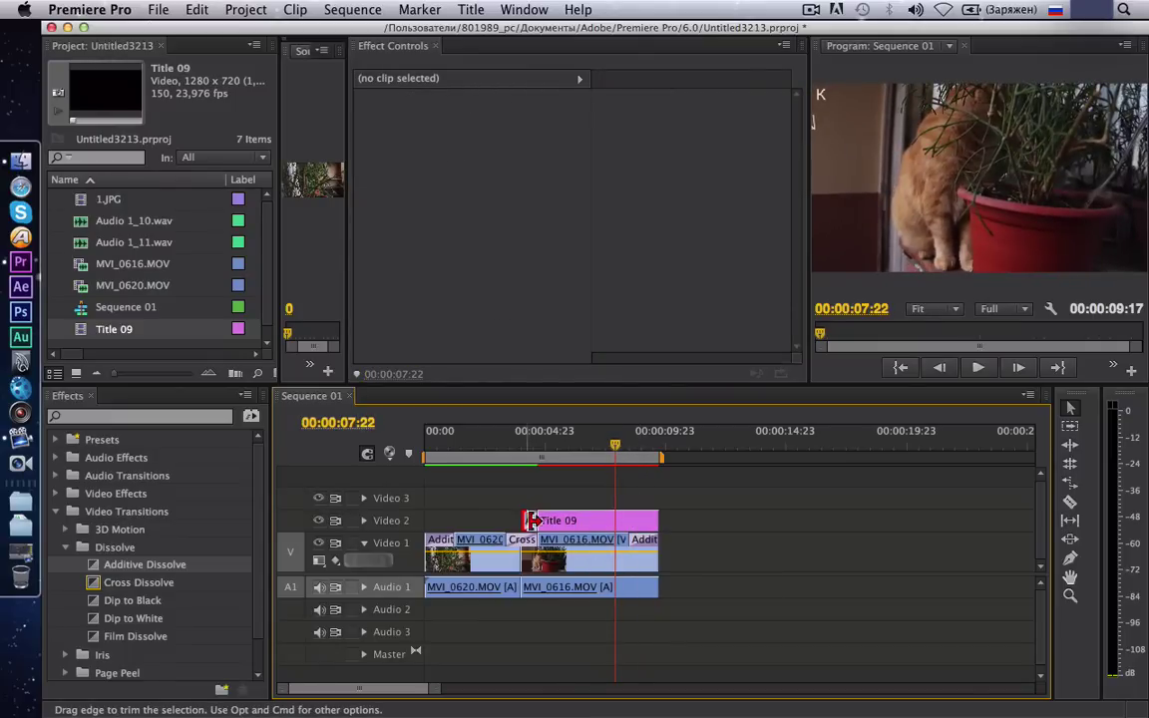
left_click_drag(608, 455, 535, 455)
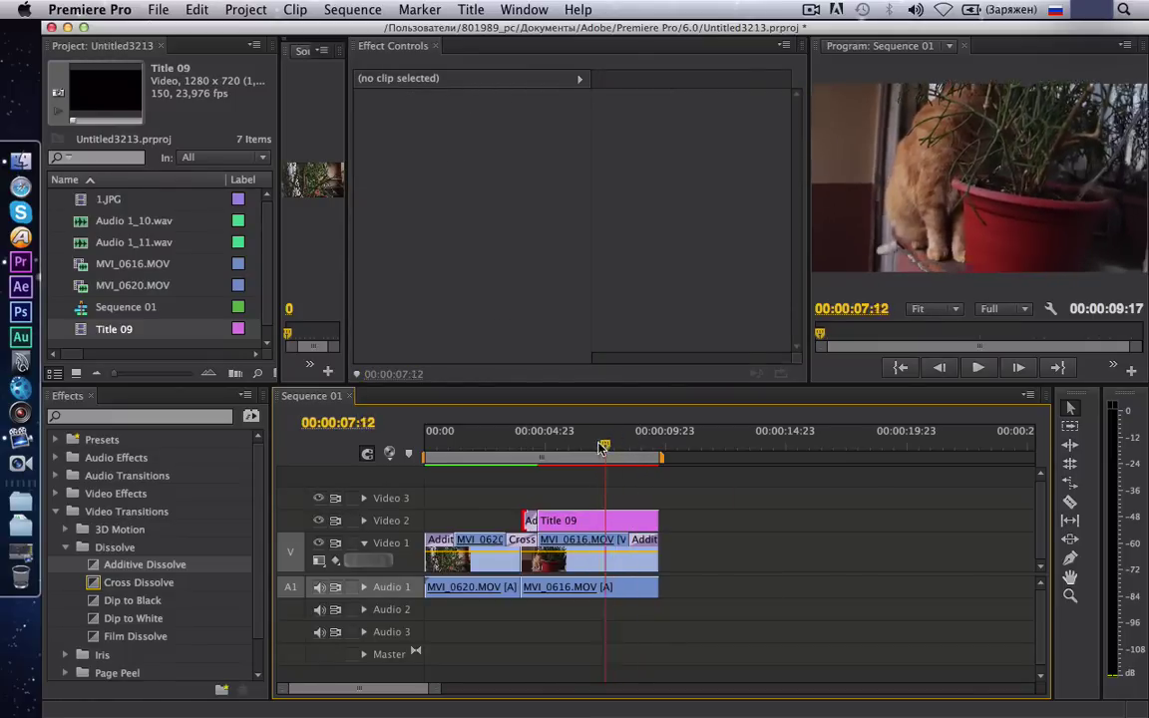
left_click_drag(440, 684, 441, 688)
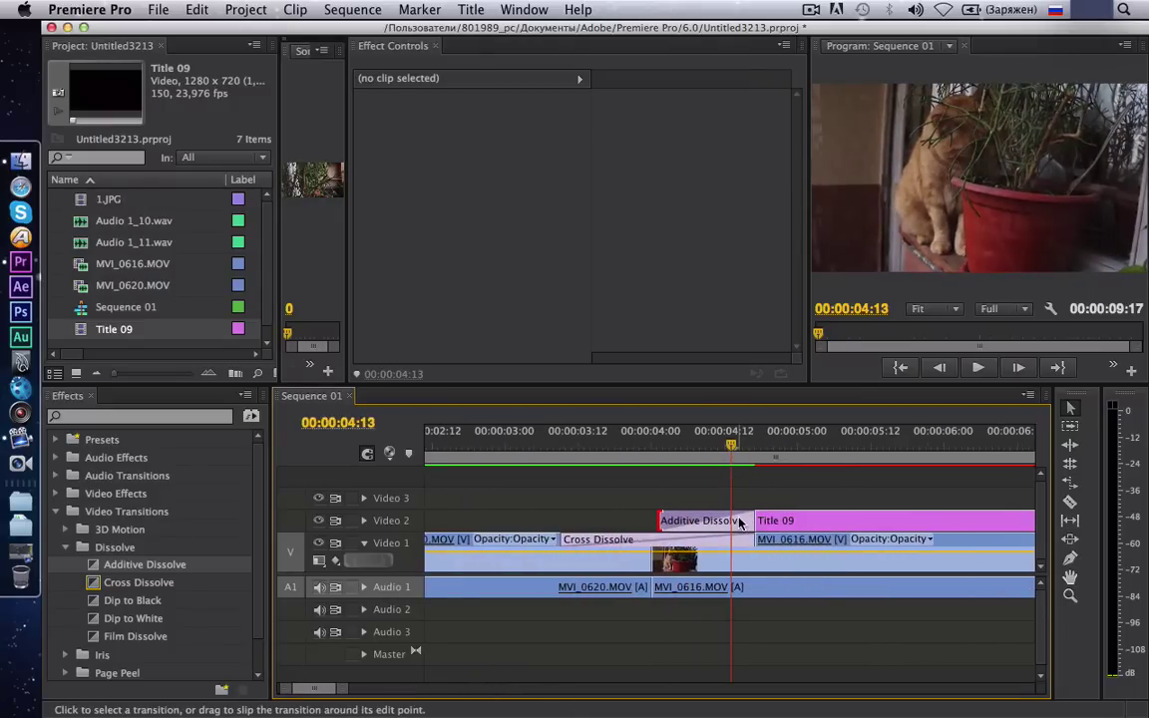
left_click(717, 520)
key("Delete")
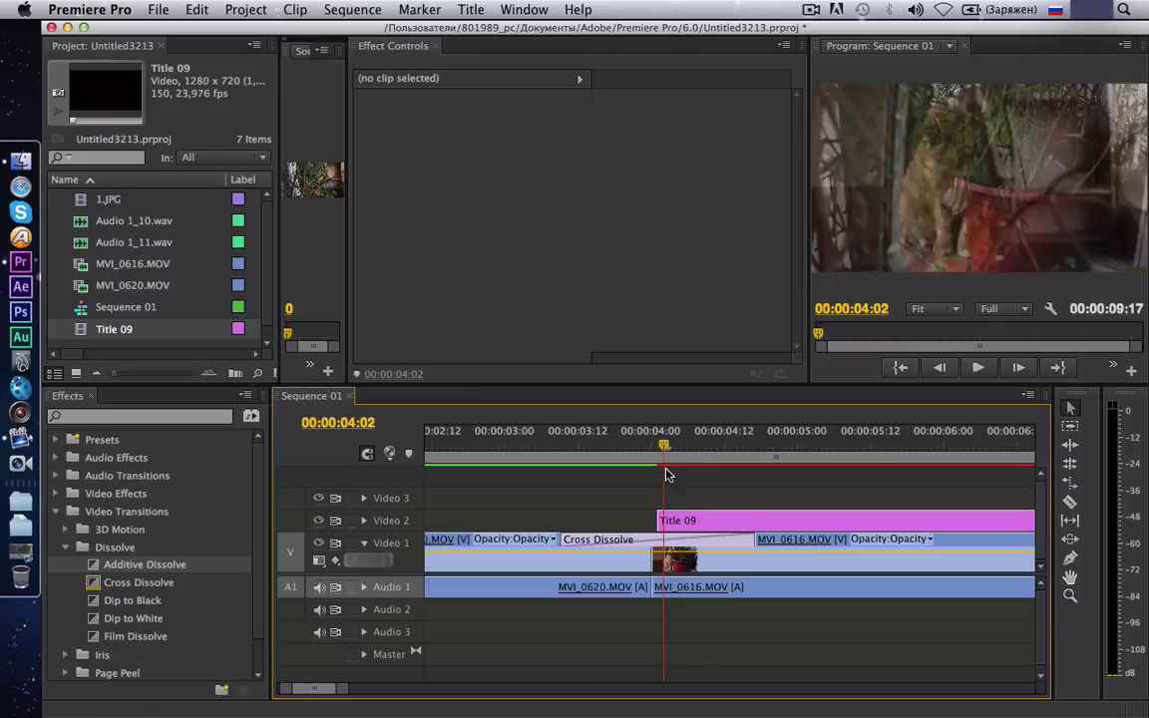
left_click_drag(732, 447, 707, 447)
left_click_drag(347, 691, 416, 693)
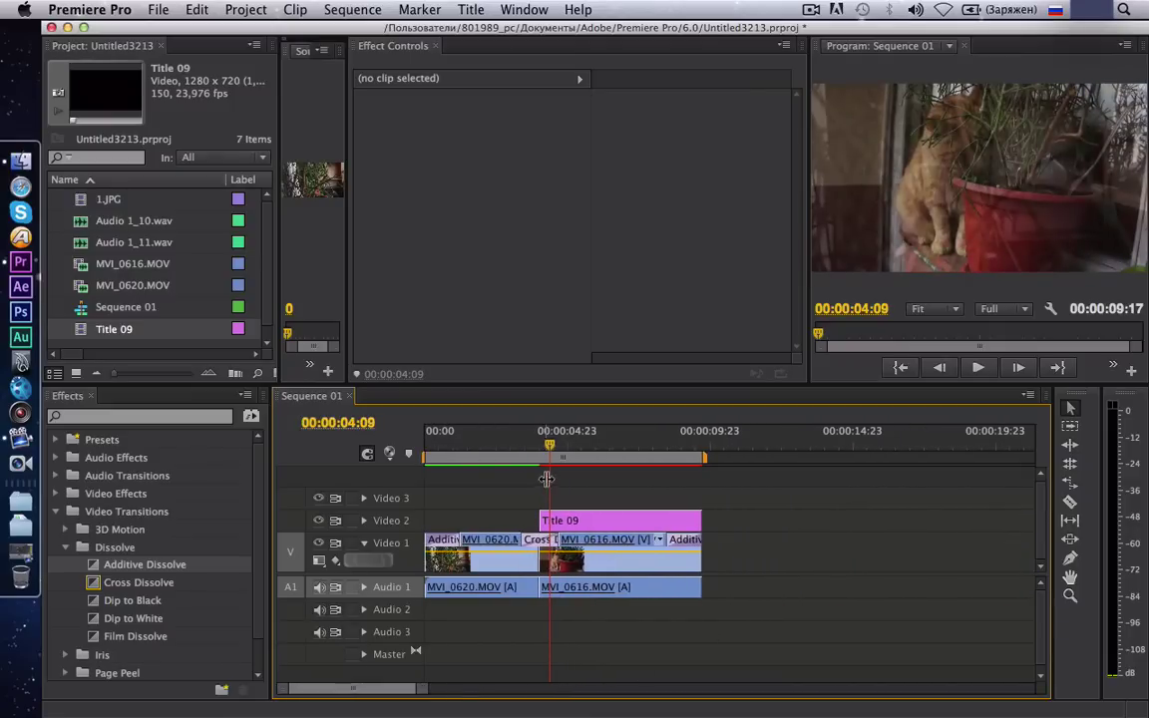
left_click(112, 332)
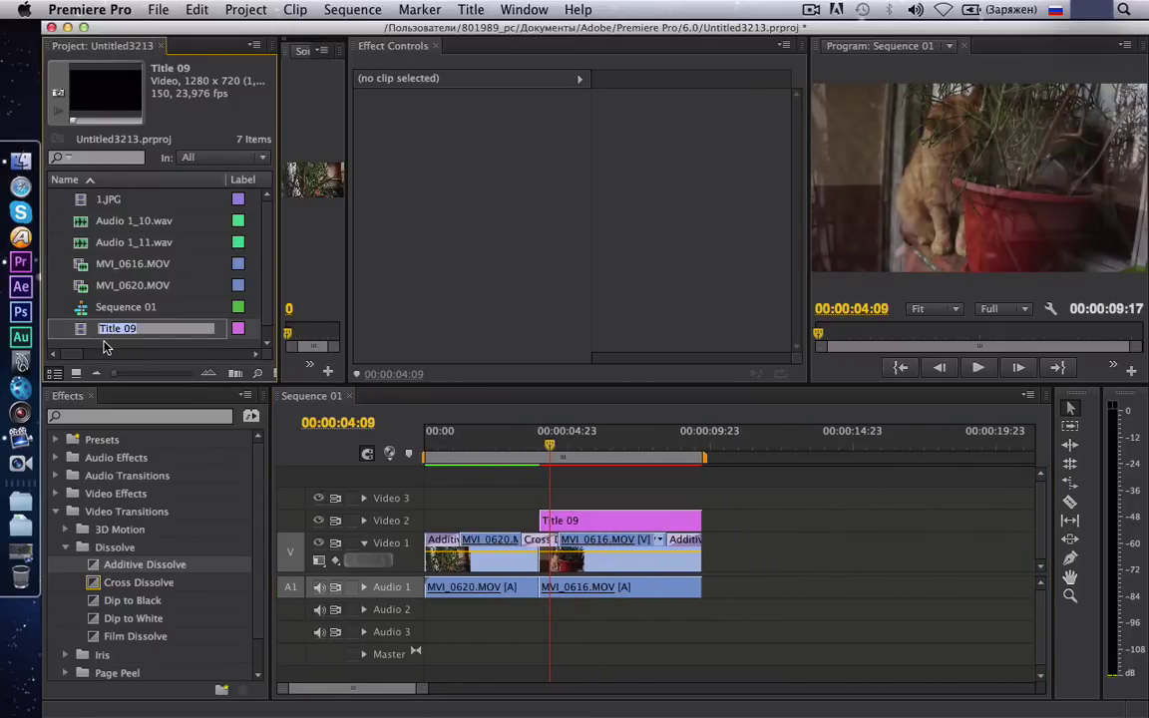
double_click(100, 328)
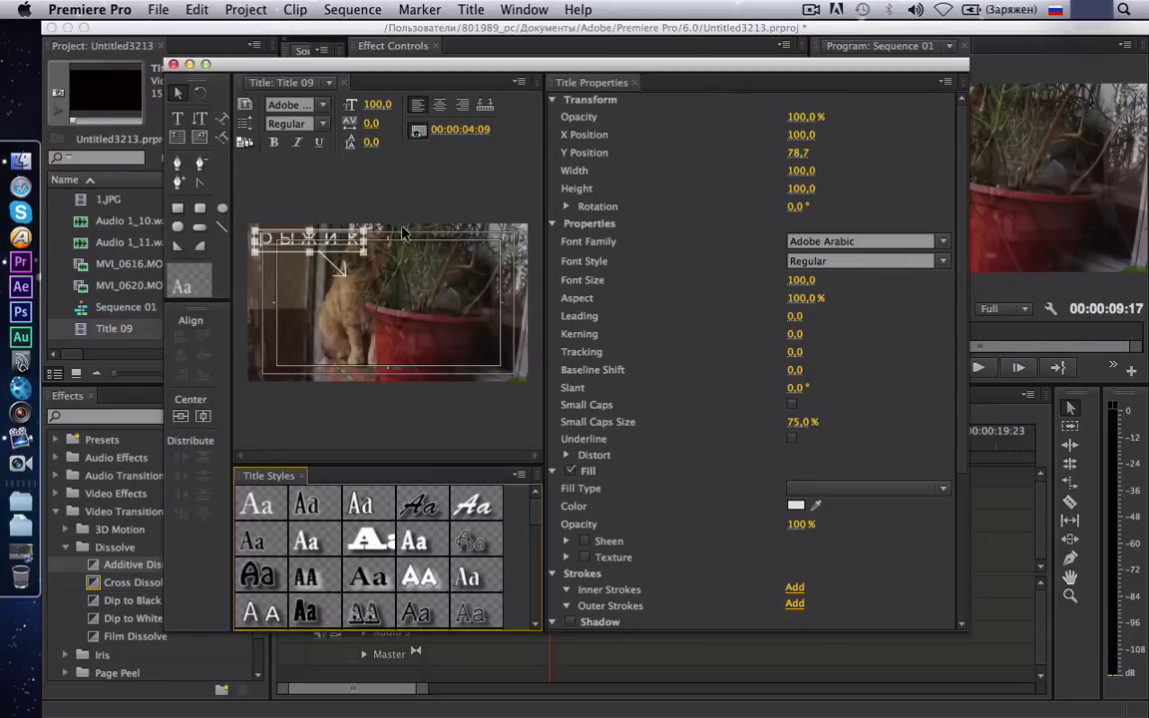
left_click(242, 123)
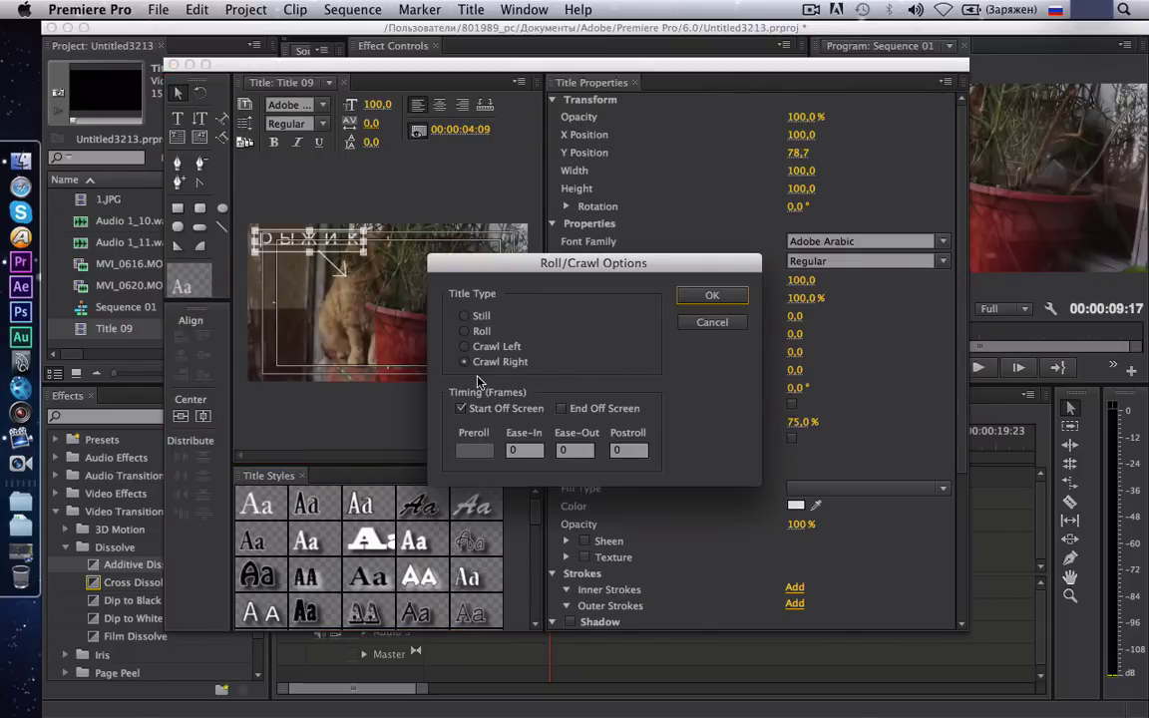
left_click(715, 323)
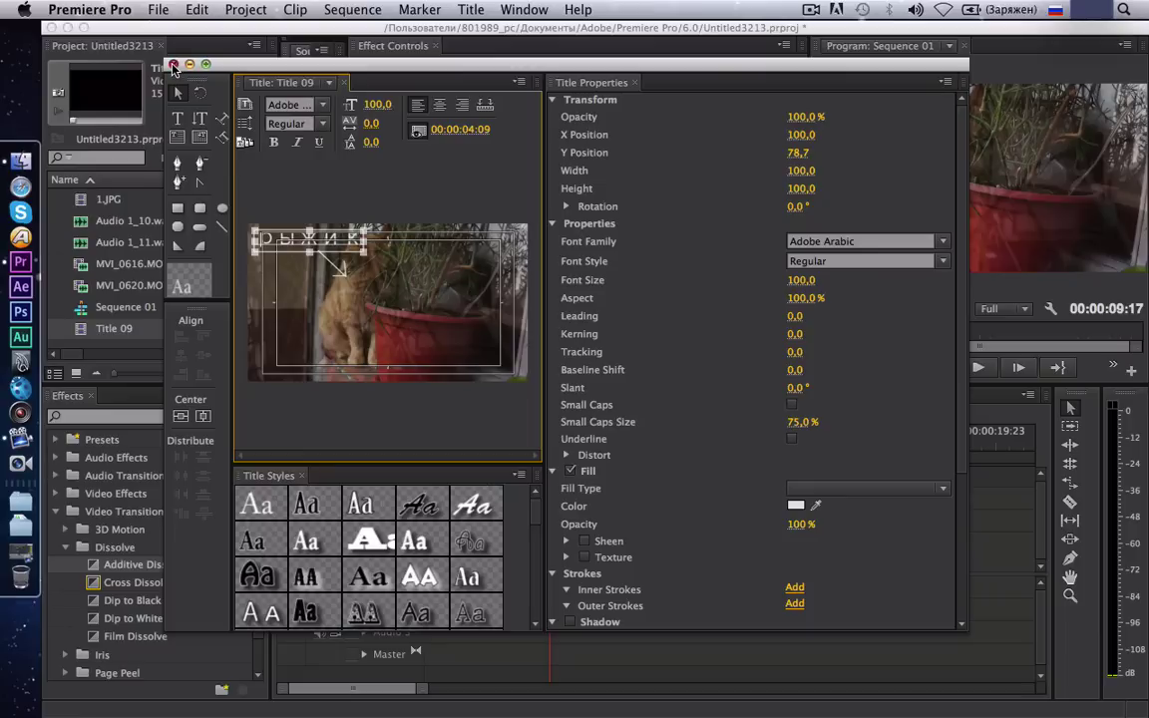
left_click(174, 66)
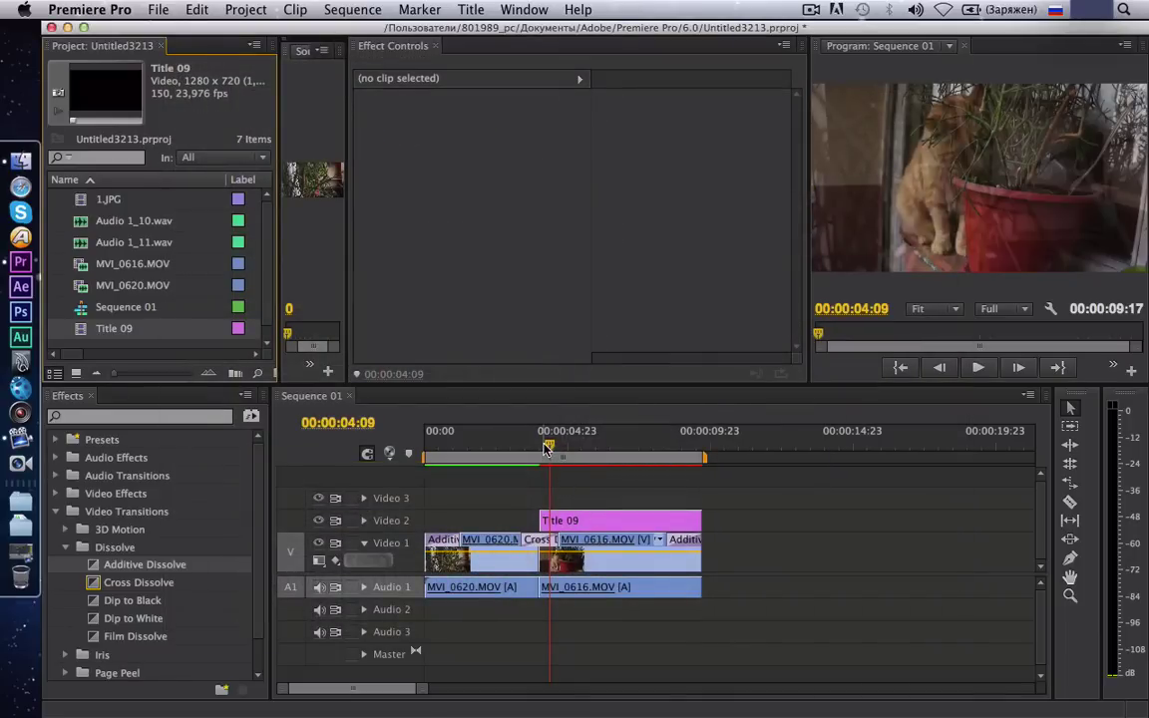
Try lengthening Title 09's crawl, then shorten it back and play the sequence.
left_click_drag(547, 451, 697, 461)
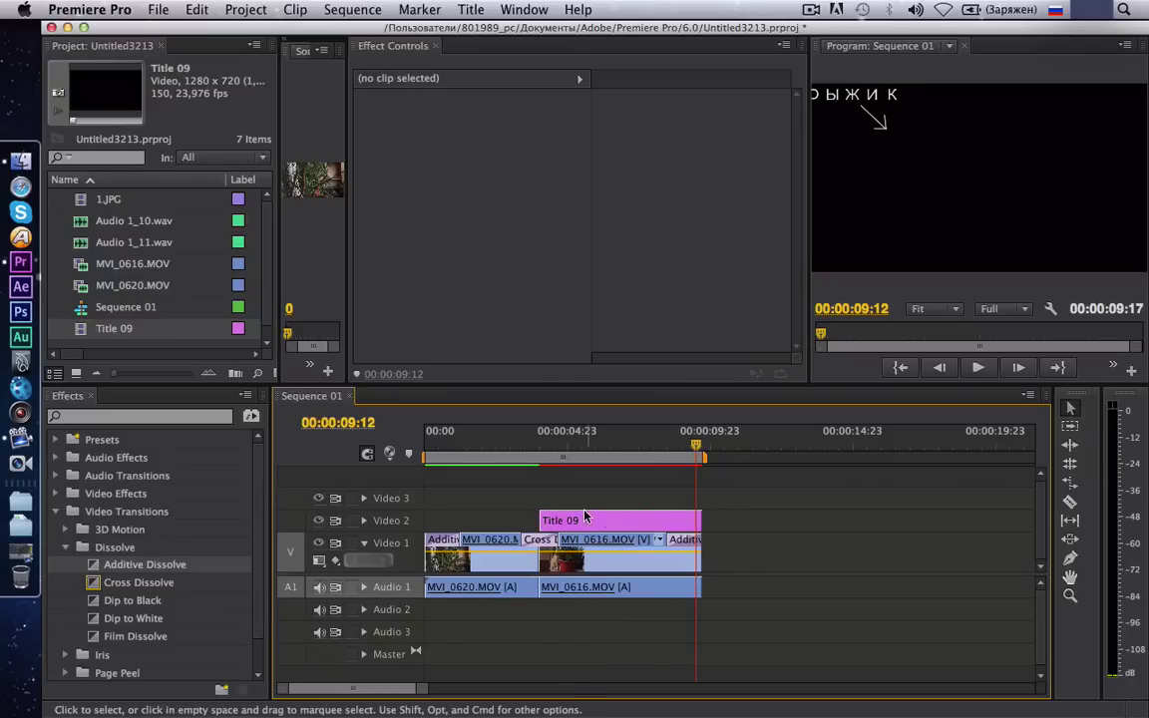
left_click_drag(695, 519, 999, 519)
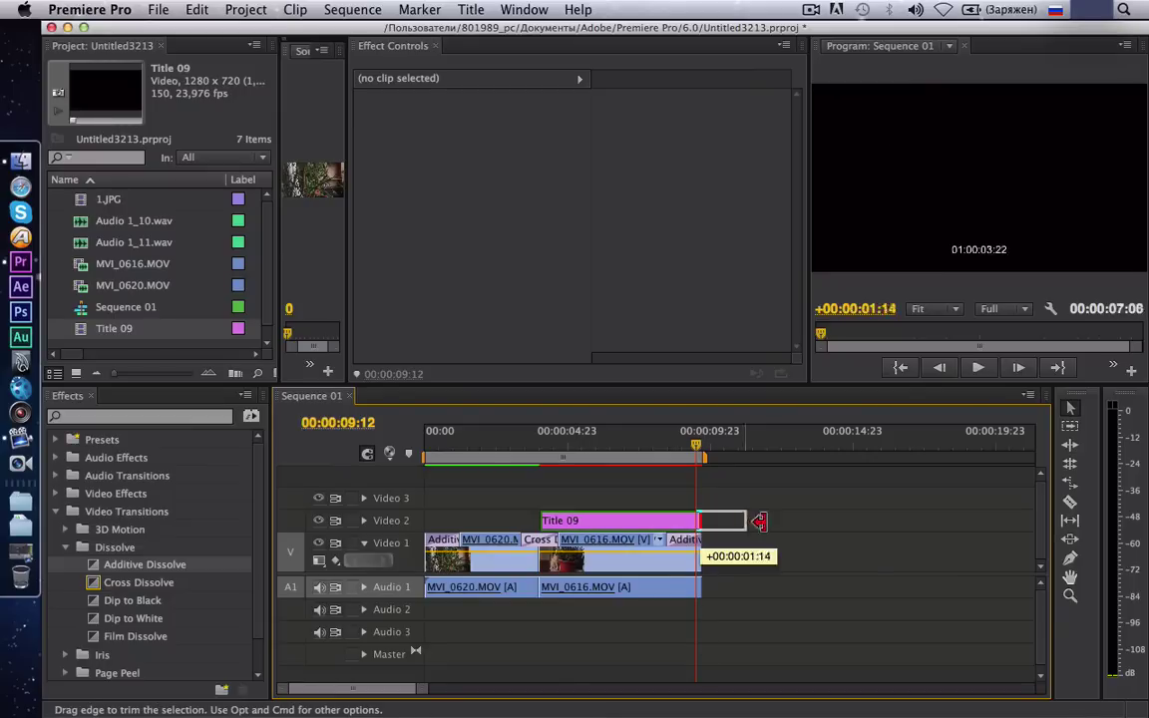
left_click_drag(695, 447, 830, 496)
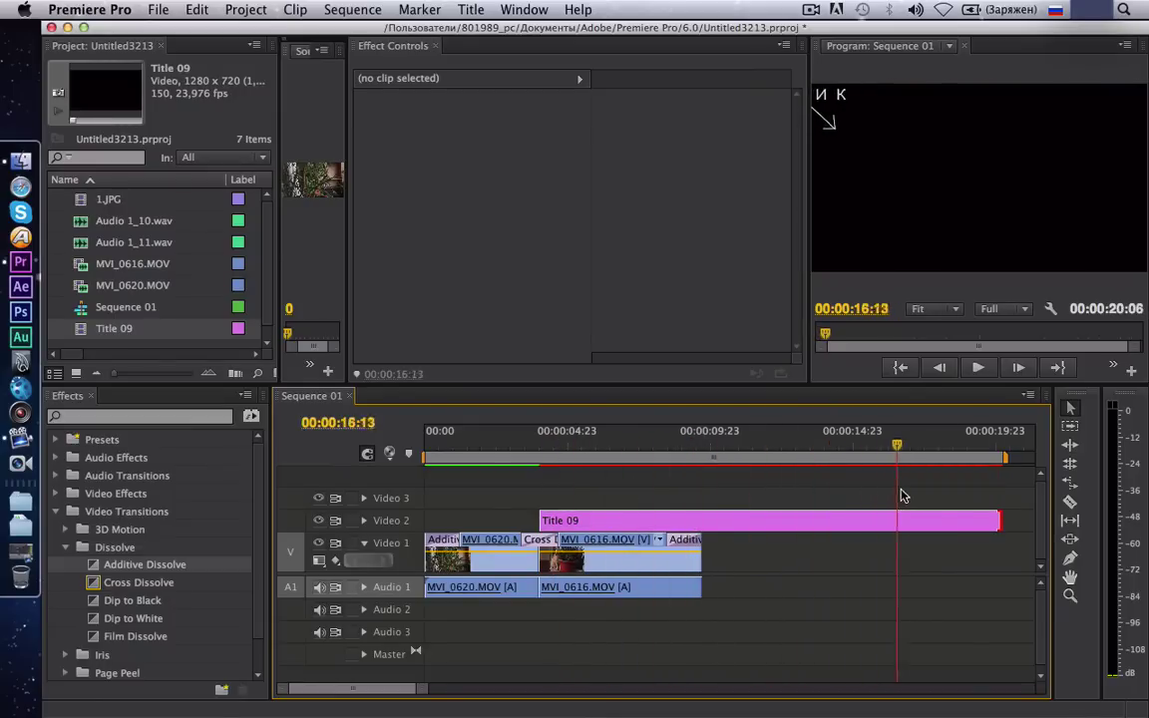
mouse_move(830, 496)
left_mouse_down()
mouse_move(967, 499)
mouse_move(581, 521)
left_mouse_up()
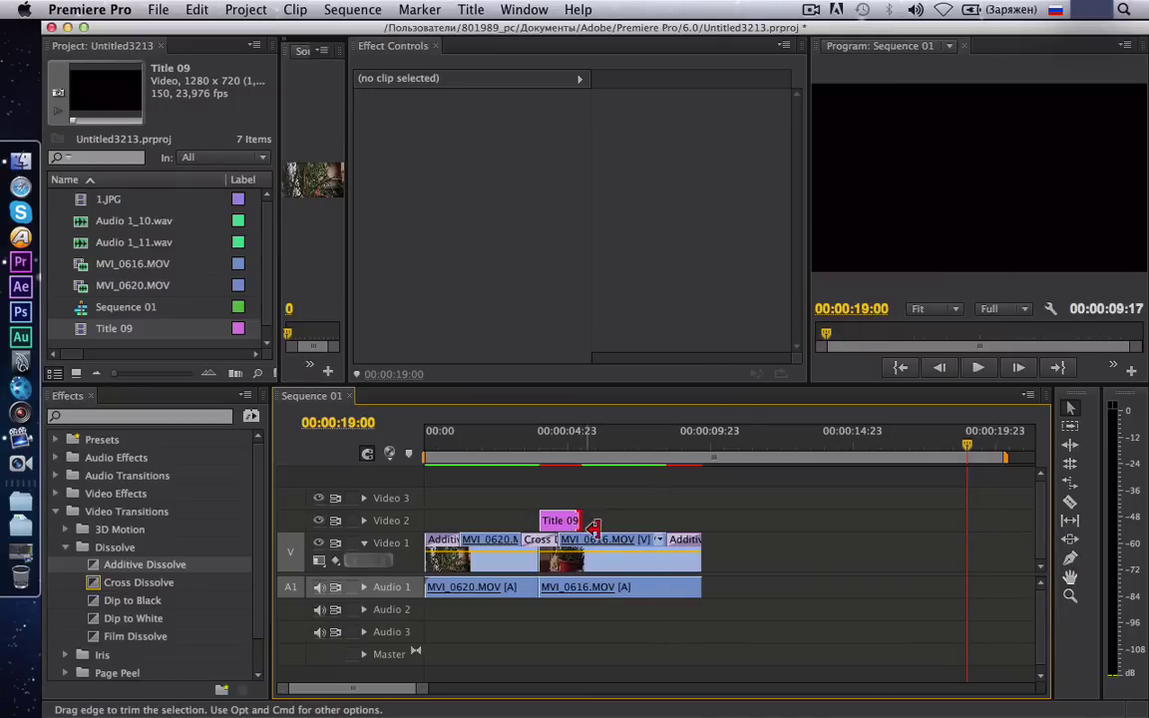
left_click_drag(782, 457, 539, 488)
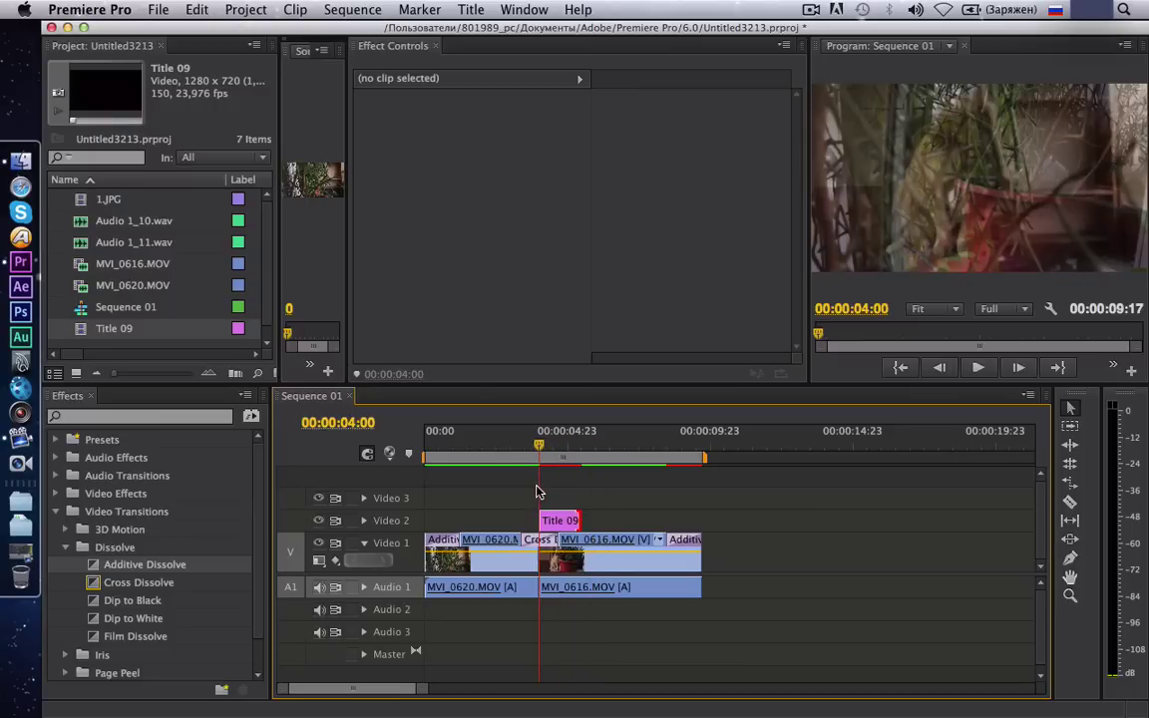
key("space")
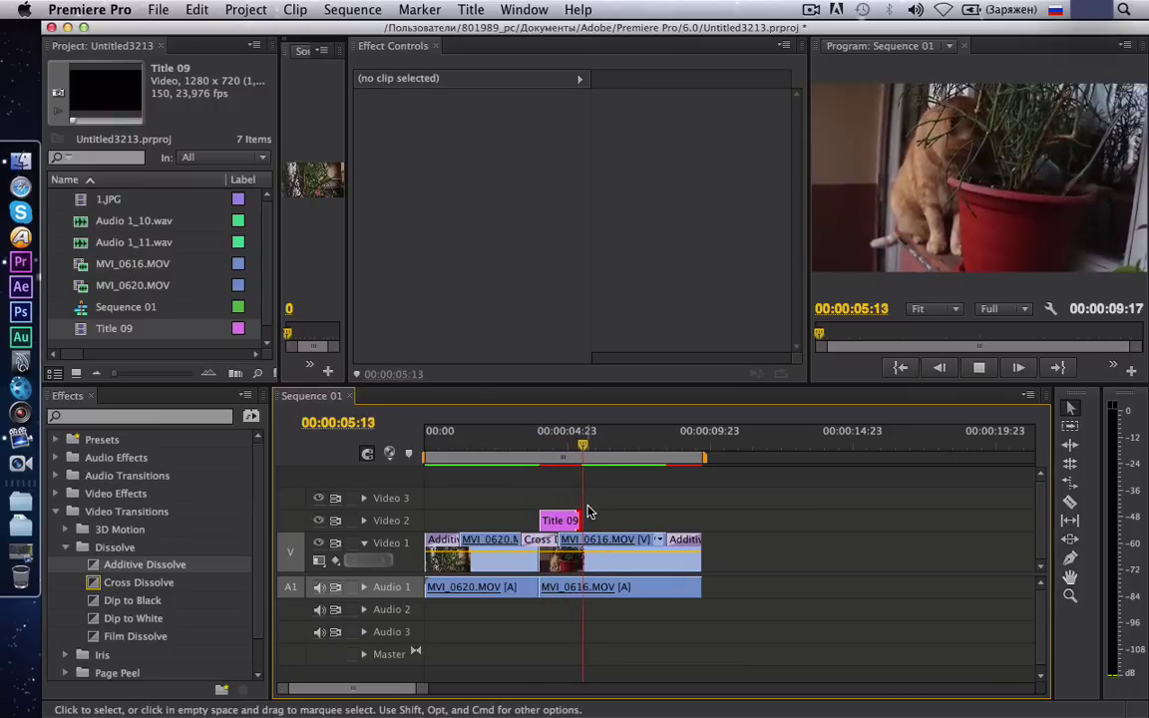
Extend Title 09's end slightly and preview the caption up to 00:00:06:05.
left_click_drag(628, 454, 557, 454)
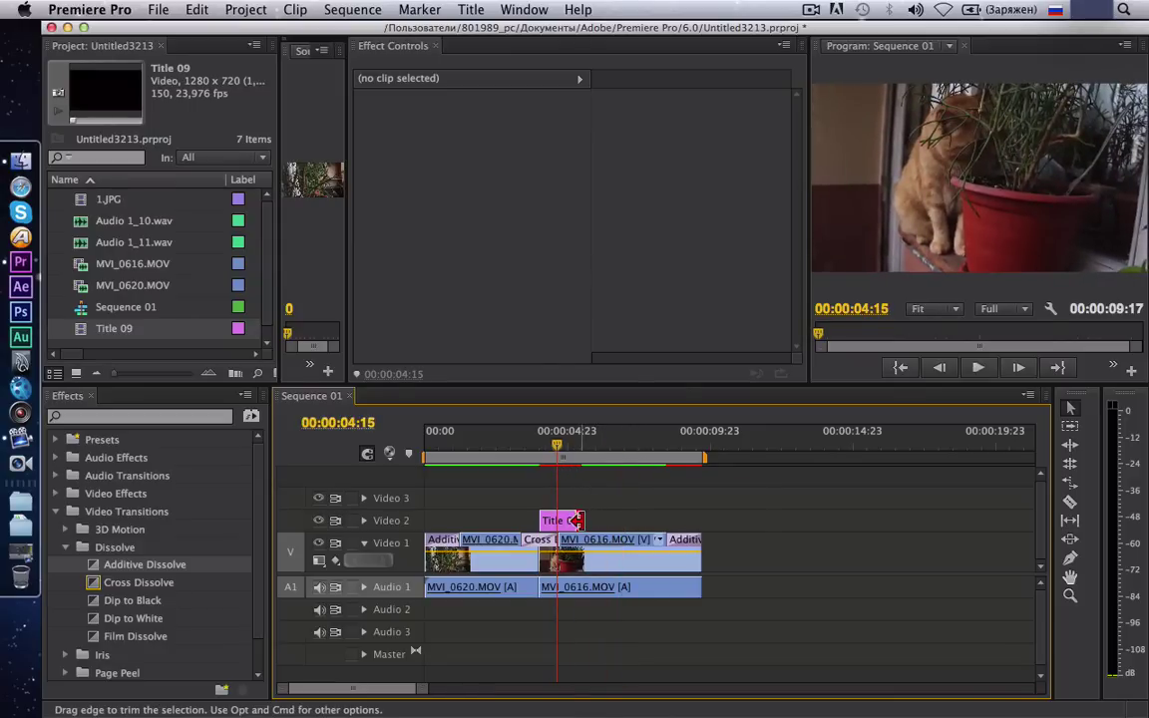
left_click_drag(576, 520, 591, 520)
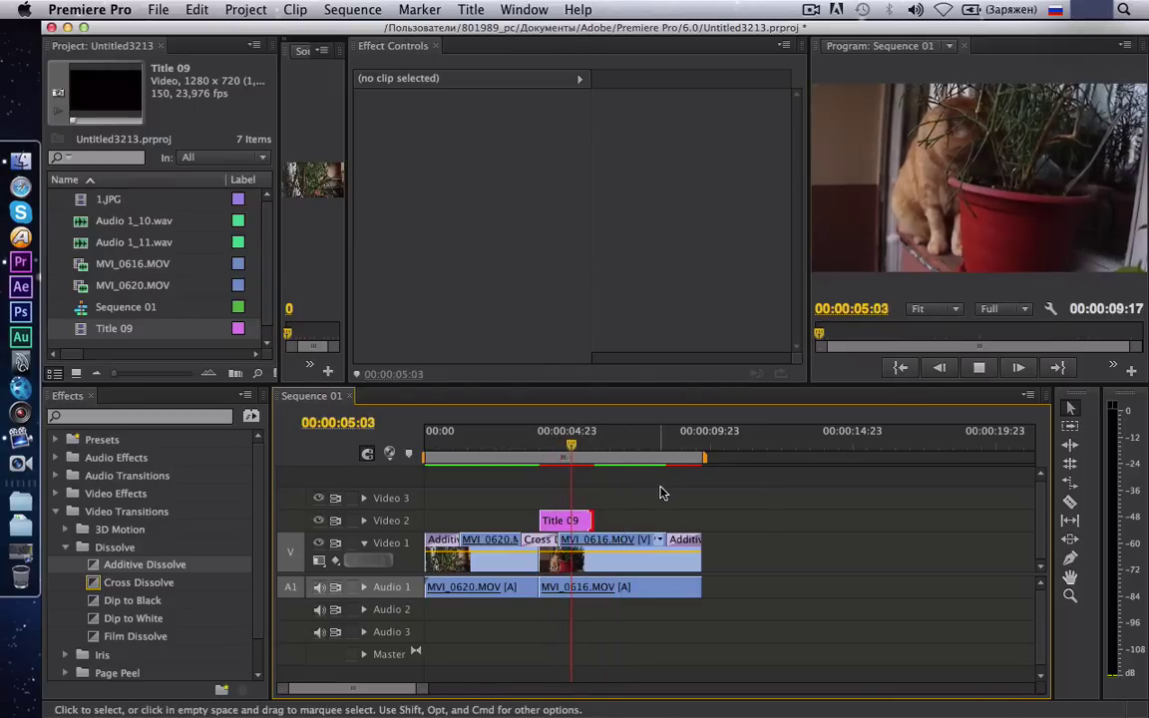
key("space")
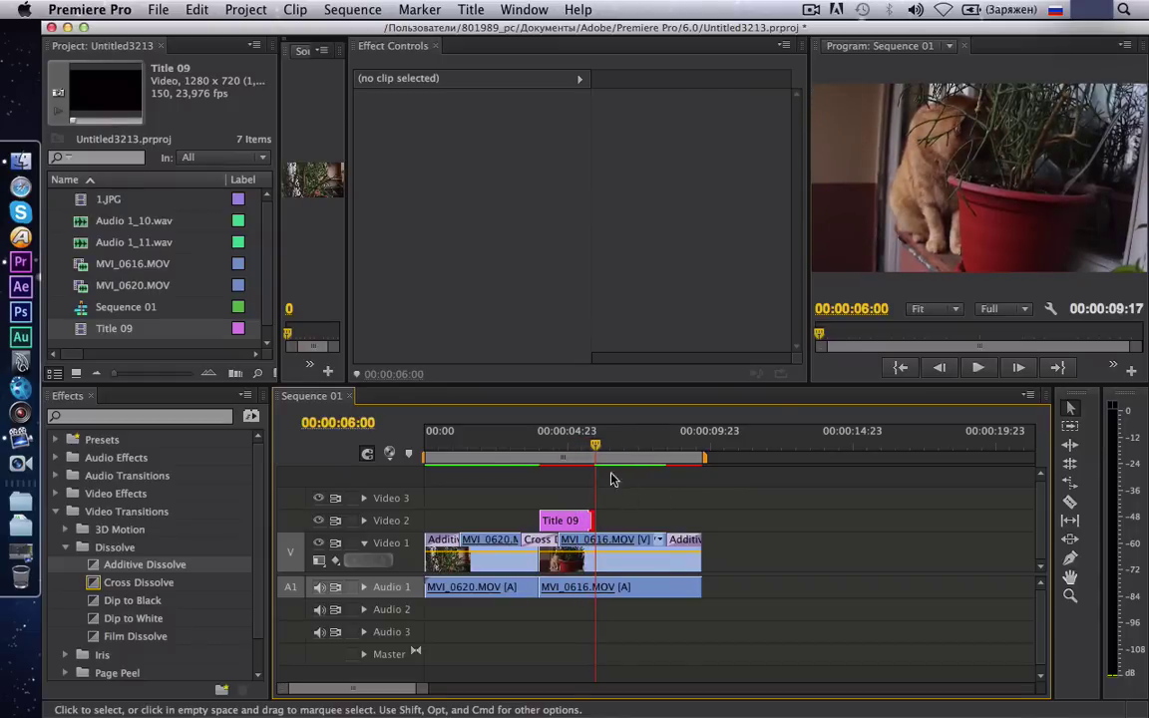
left_click_drag(596, 446, 602, 448)
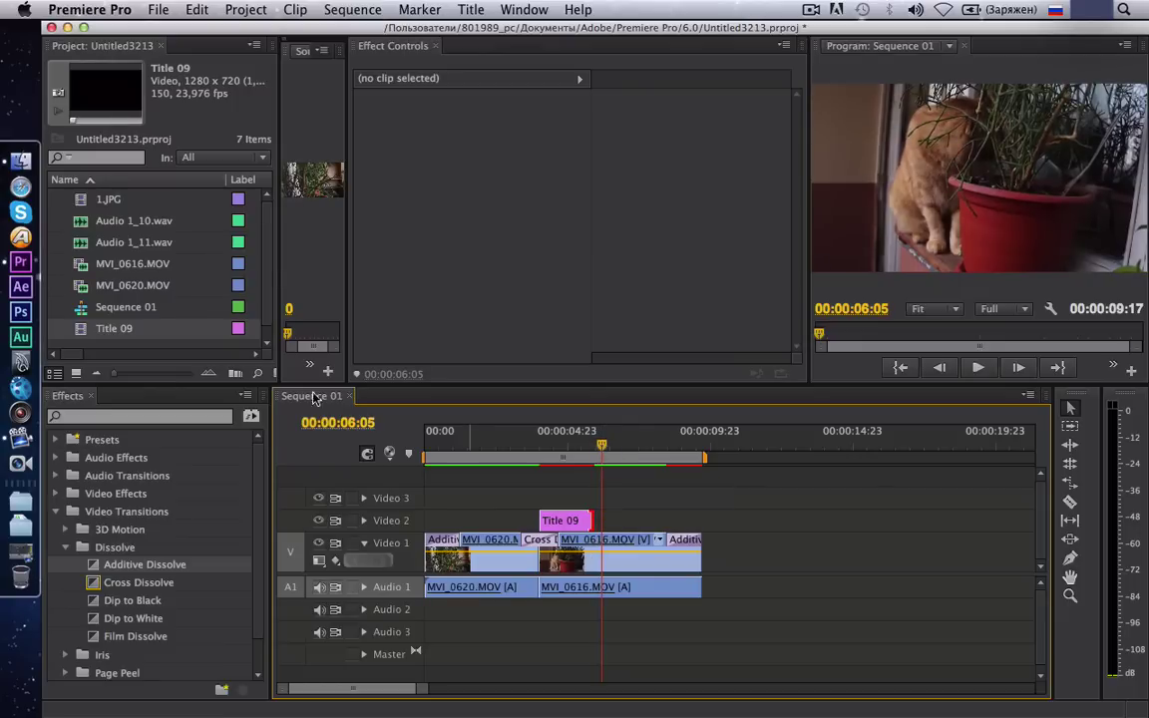
Duplicate Title 09 in the Project panel to create Title 09 Copy.
left_click(80, 334)
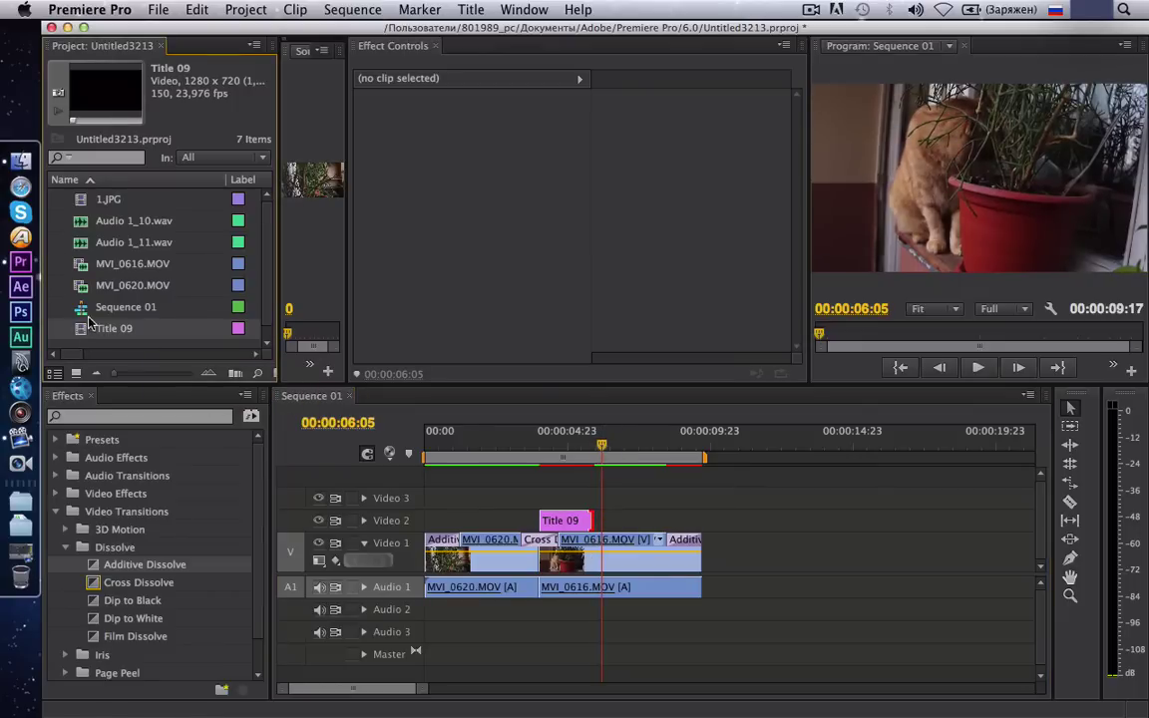
right_click(85, 334)
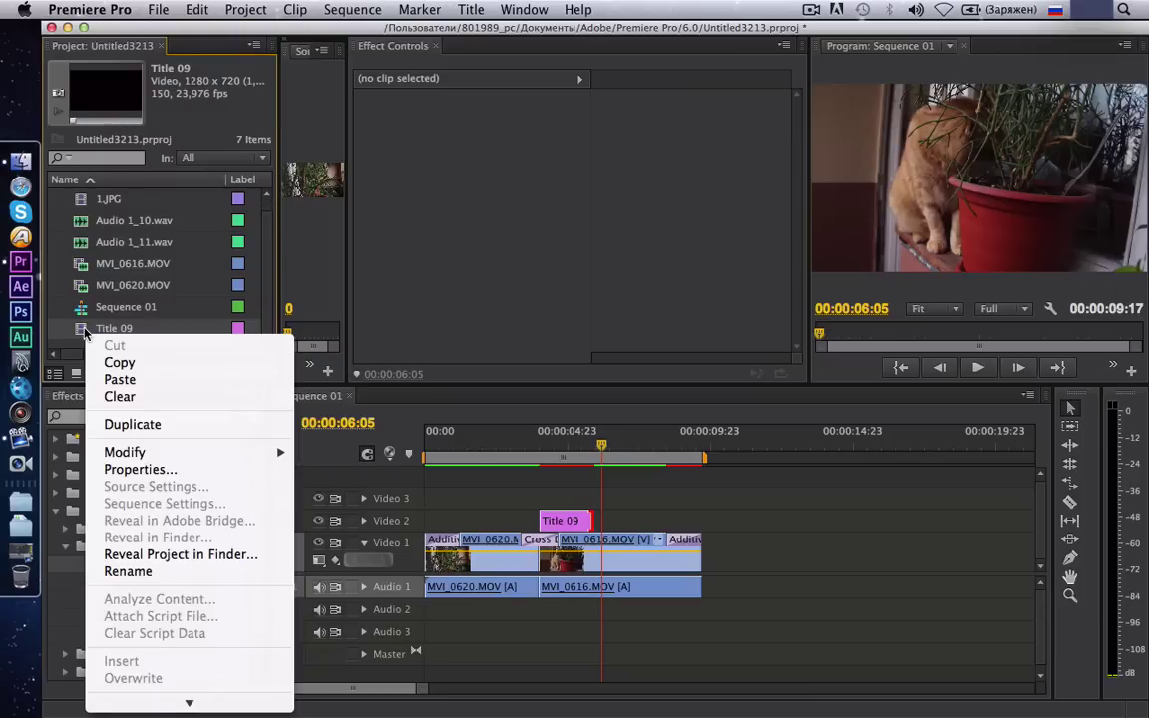
left_click(141, 425)
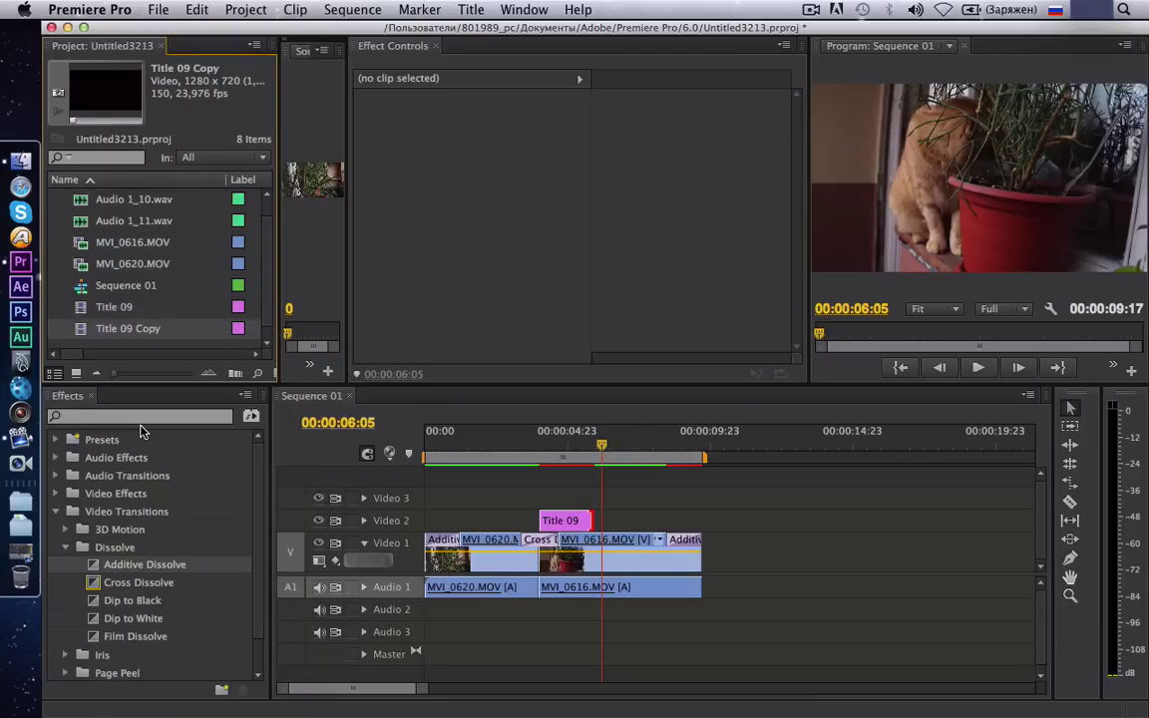
Switch Title 09 Copy's Roll/Crawl option to Still.
double_click(82, 332)
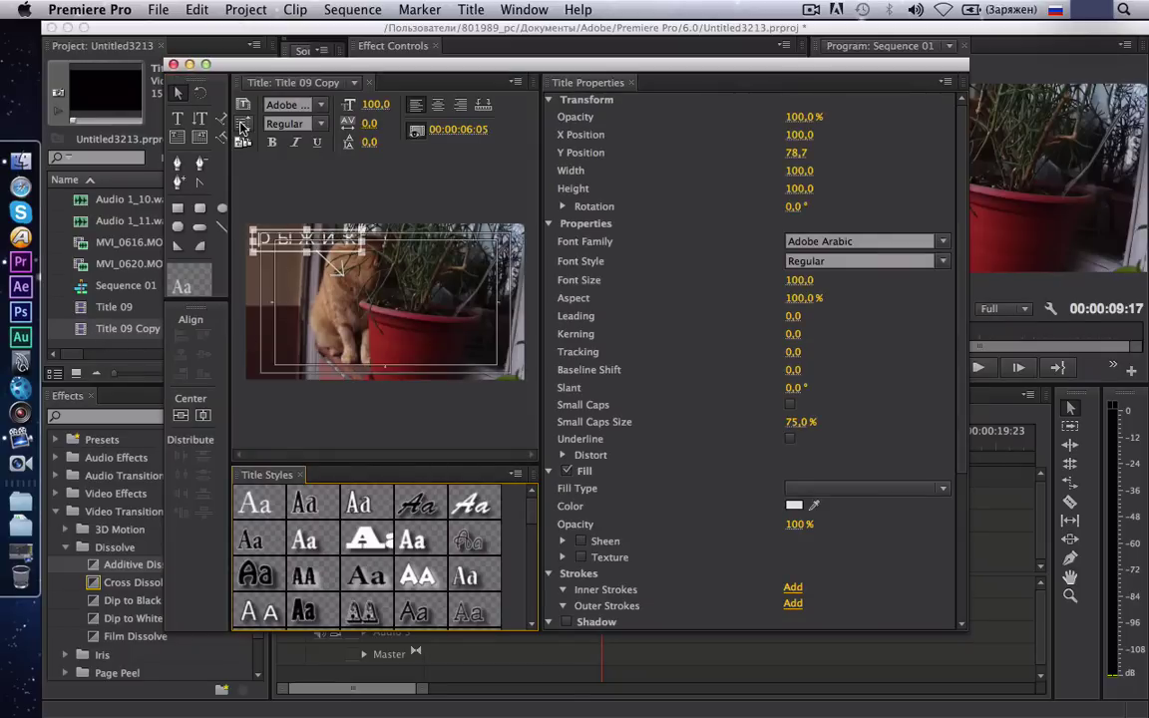
left_click(241, 127)
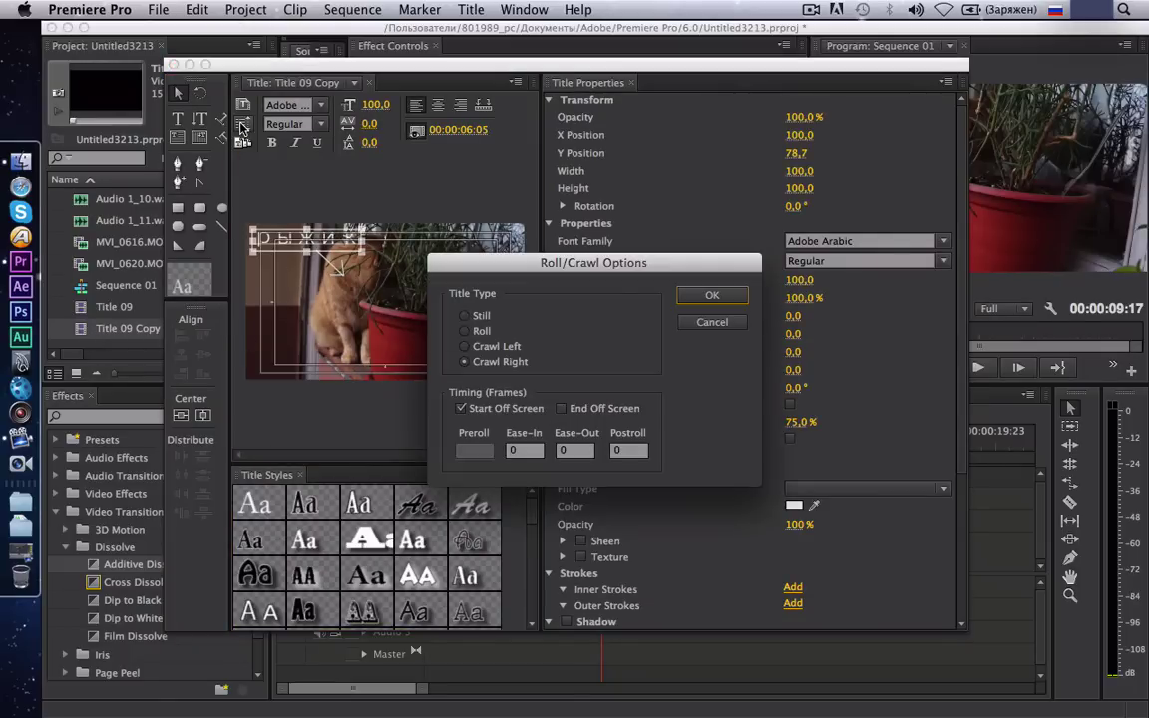
left_click(464, 317)
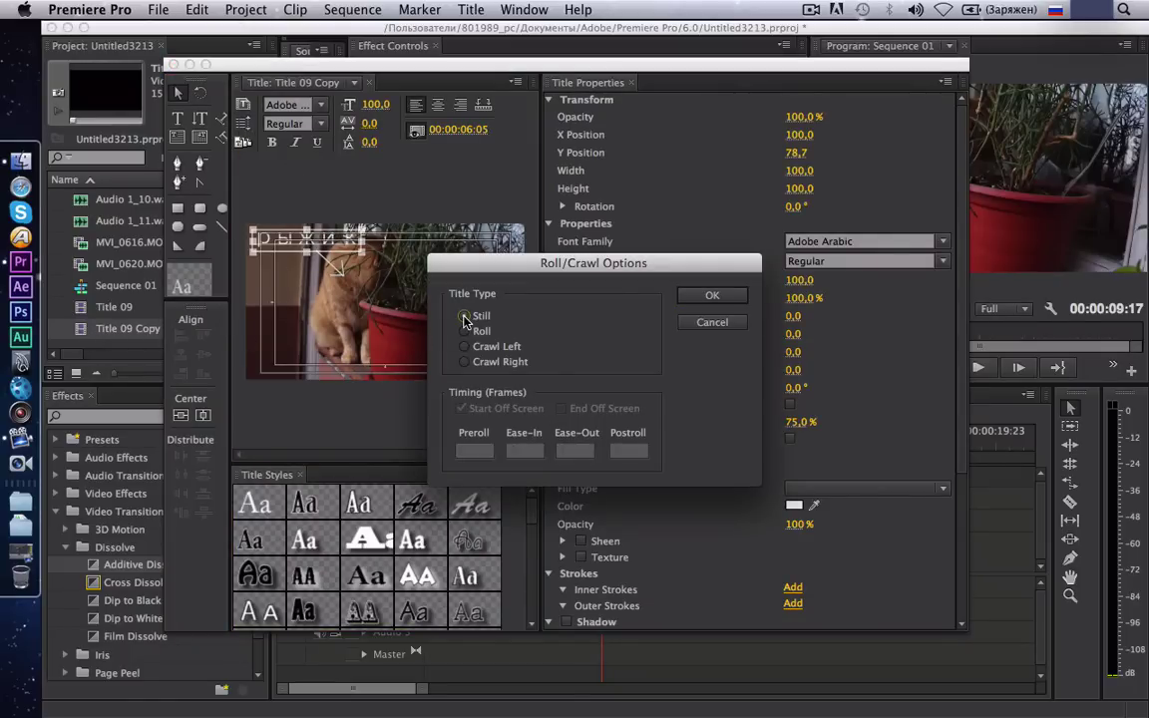
left_click(699, 295)
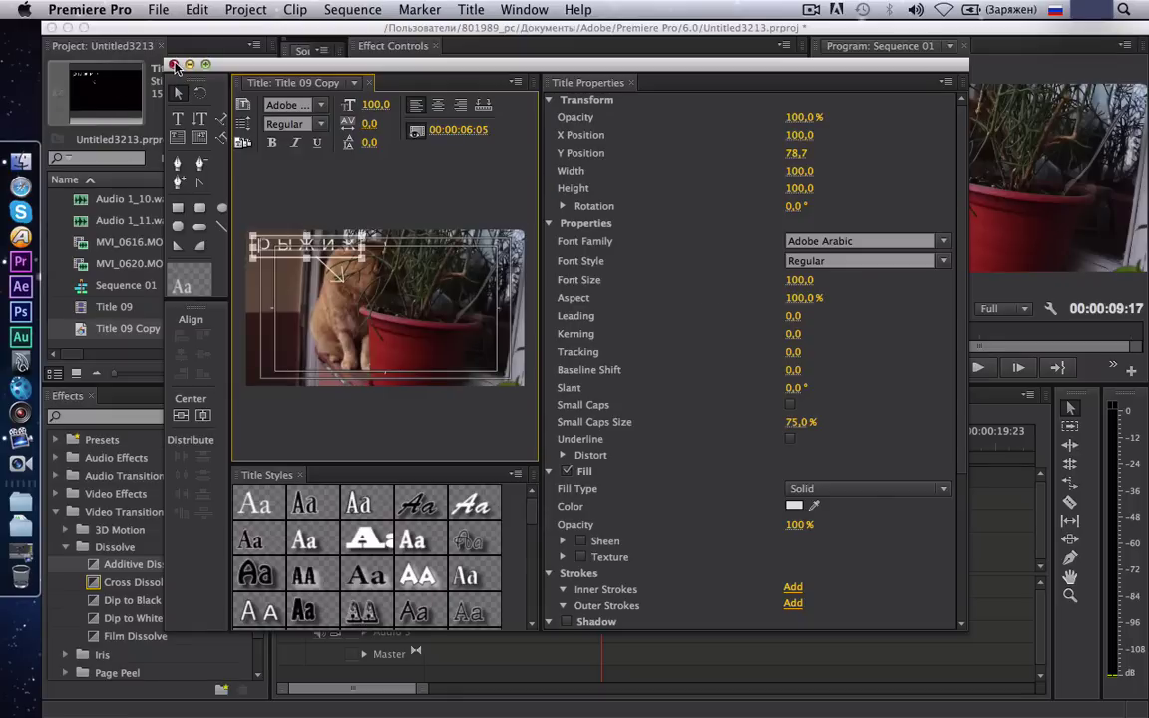
left_click(174, 64)
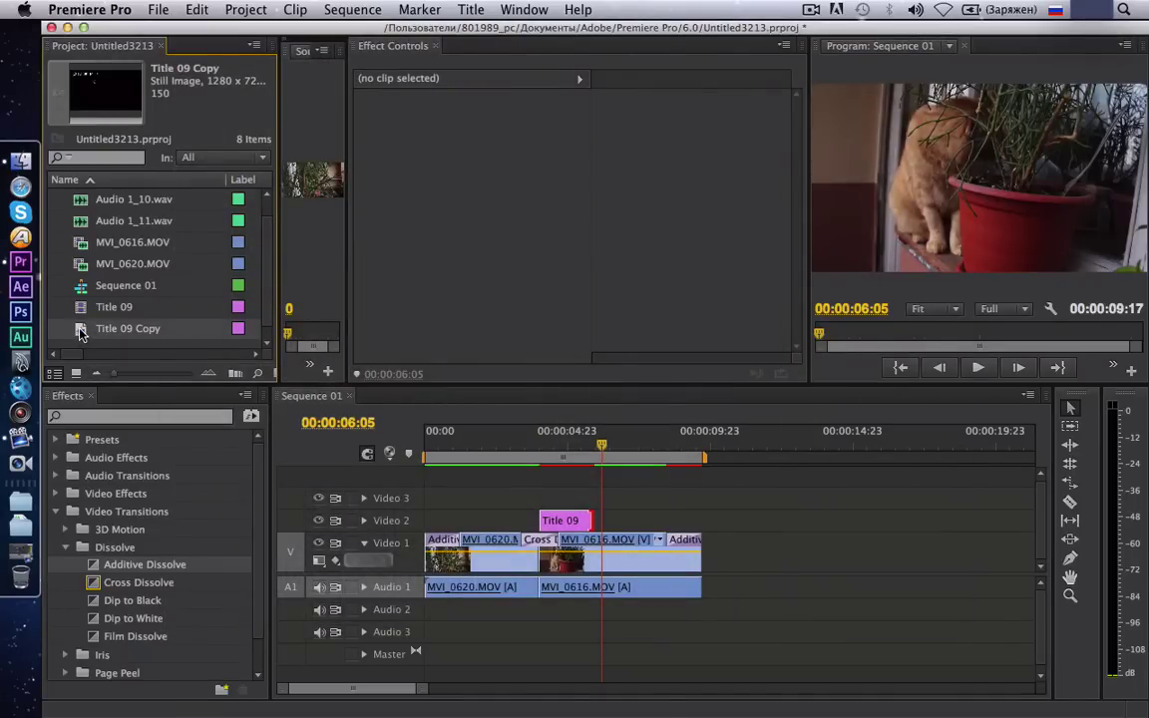
Place Title 09 Copy after Title 09 on Video 2, trimmed to end with the video.
left_click_drag(80, 332, 605, 526)
left_click_drag(771, 520, 701, 520)
left_click(568, 446)
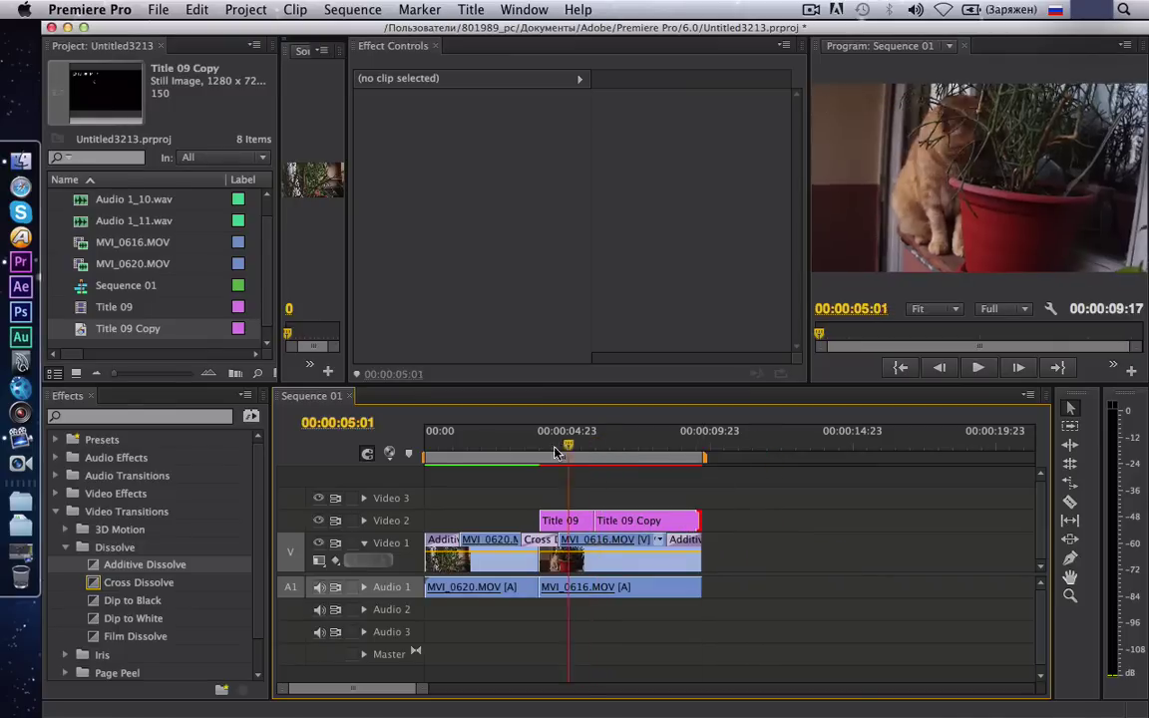
left_click_drag(555, 453, 599, 463)
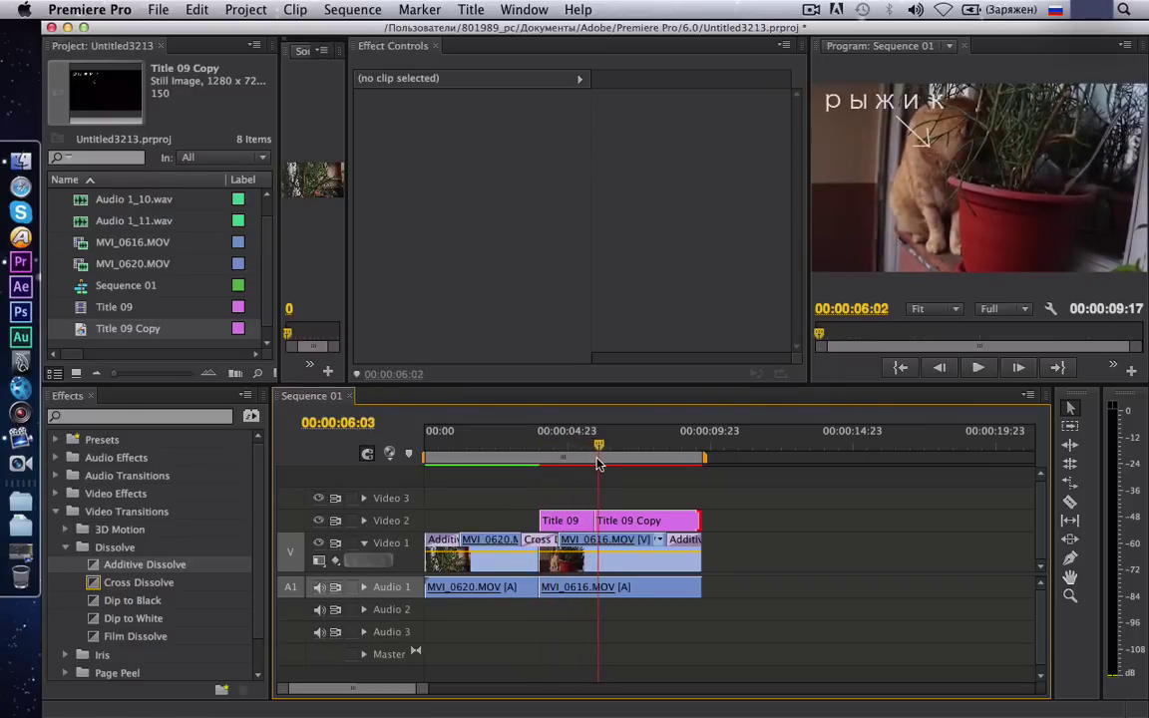
mouse_move(599, 463)
left_mouse_down()
mouse_move(626, 461)
mouse_move(588, 461)
mouse_move(623, 459)
left_mouse_up()
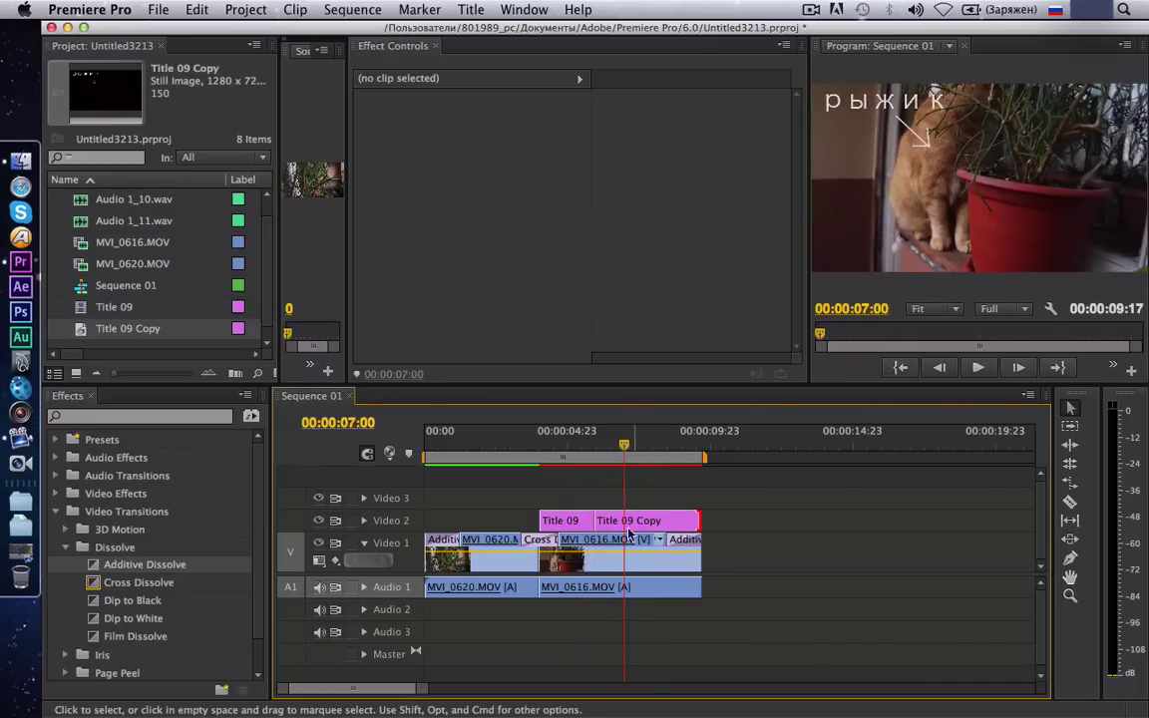
Compare the Motion settings of Title 09 and its copy, then render previews.
left_click(574, 523)
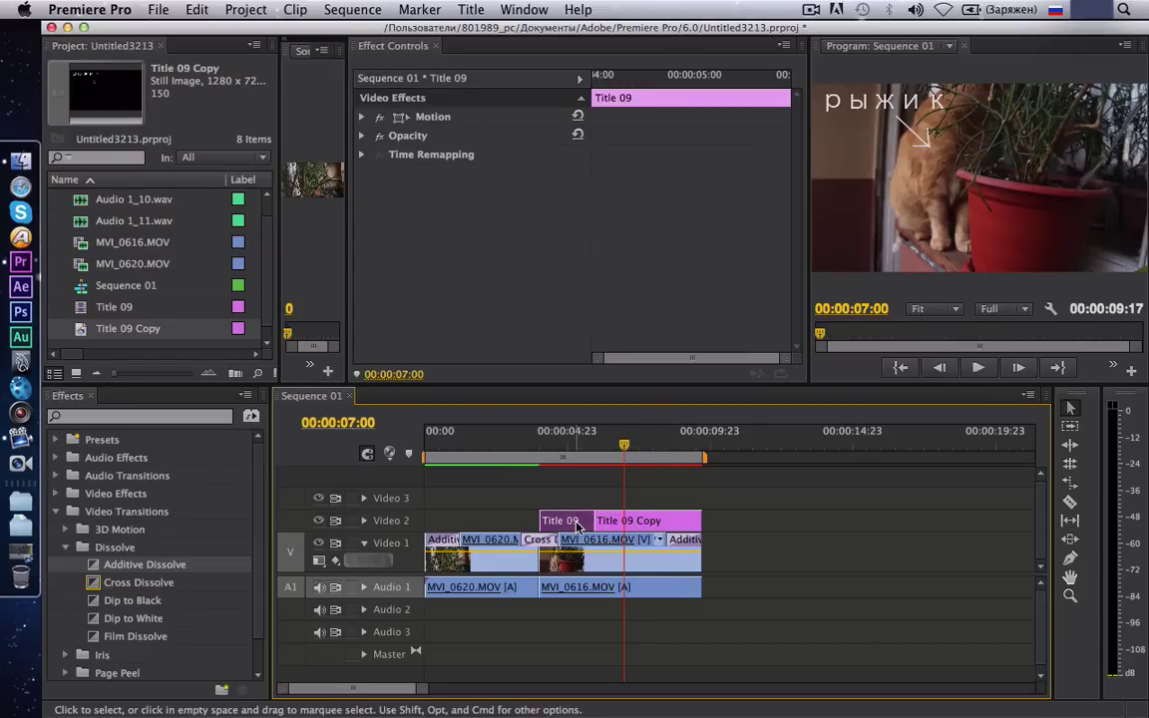
left_click(362, 118)
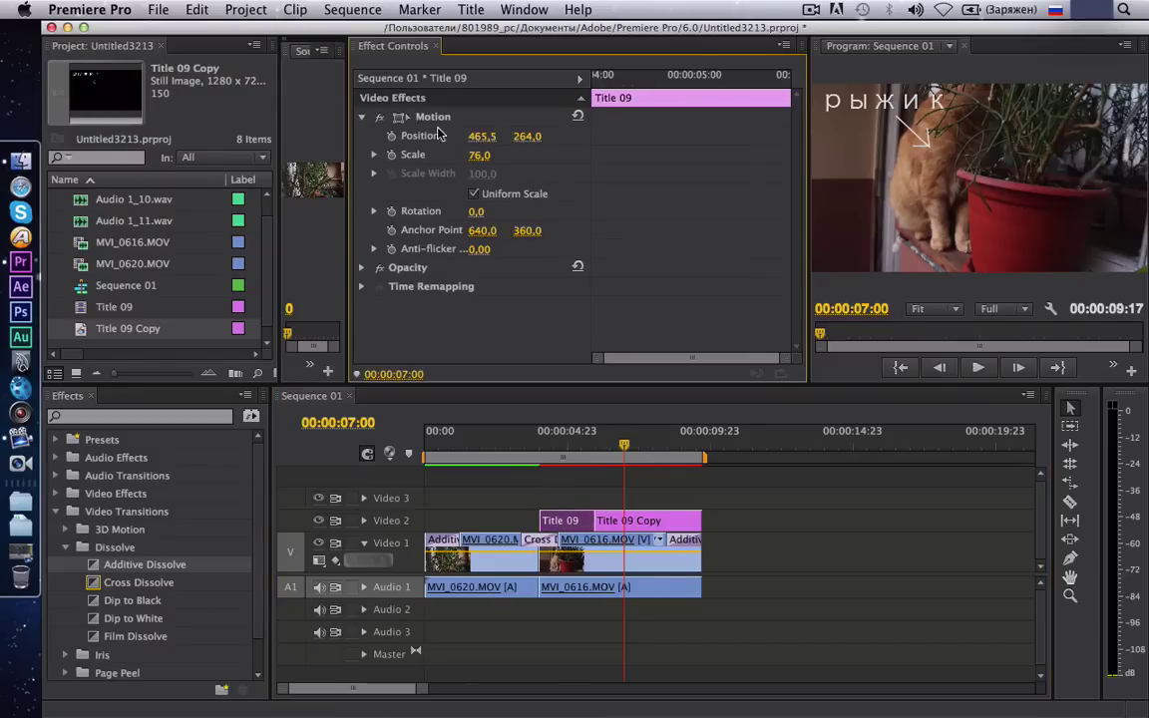
left_click(444, 122)
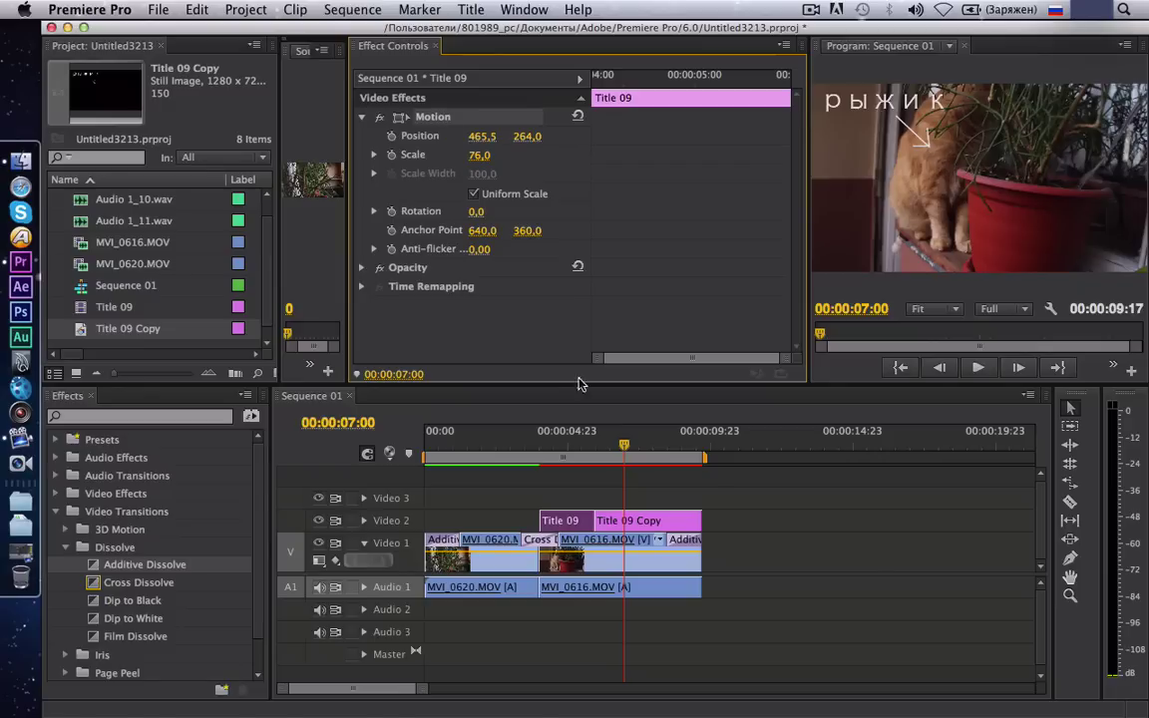
left_click(635, 520)
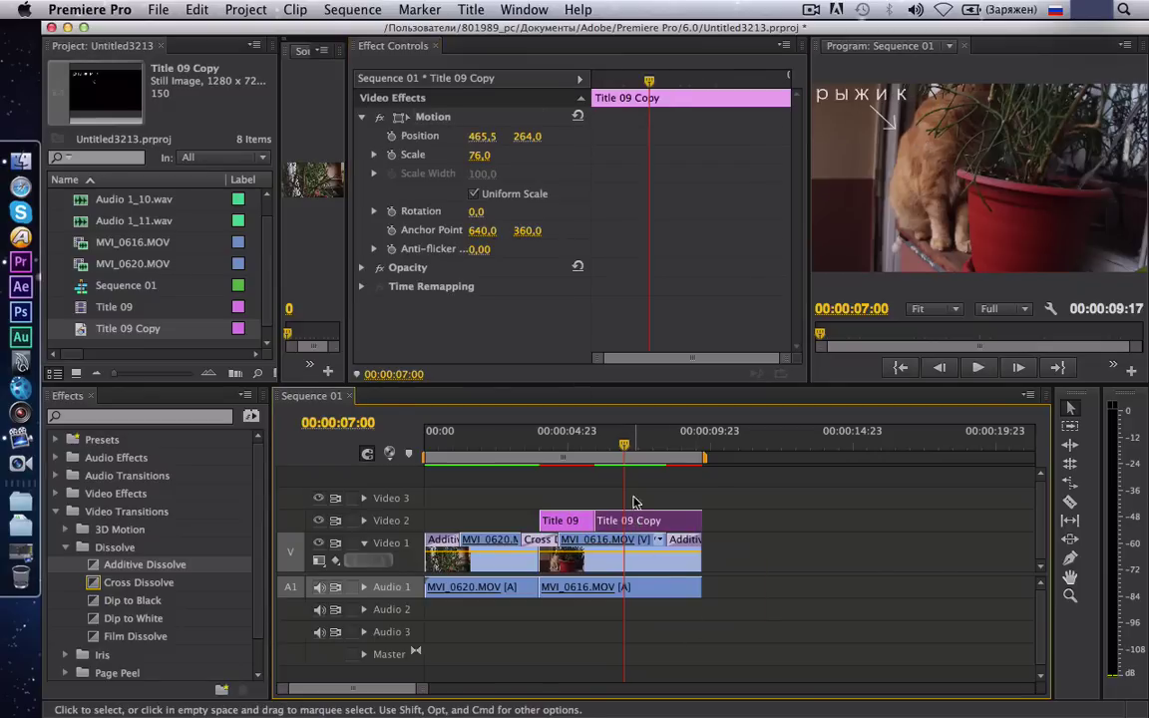
left_click_drag(608, 461, 643, 460)
left_click(748, 555)
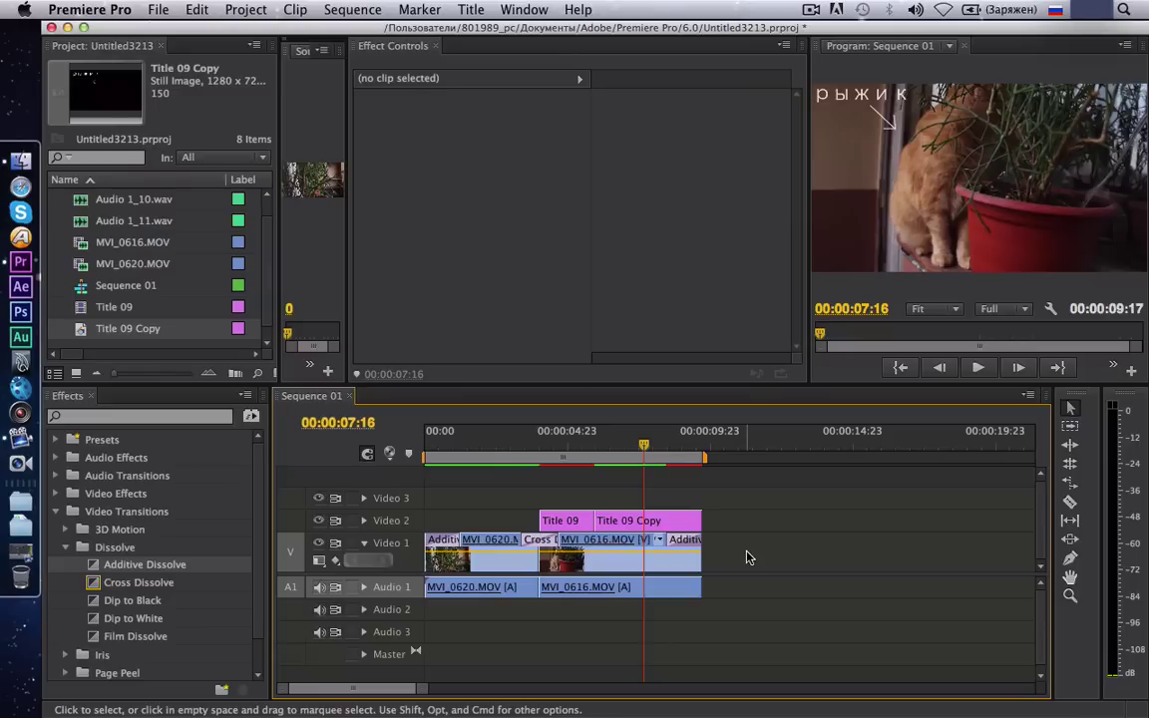
key("Return")
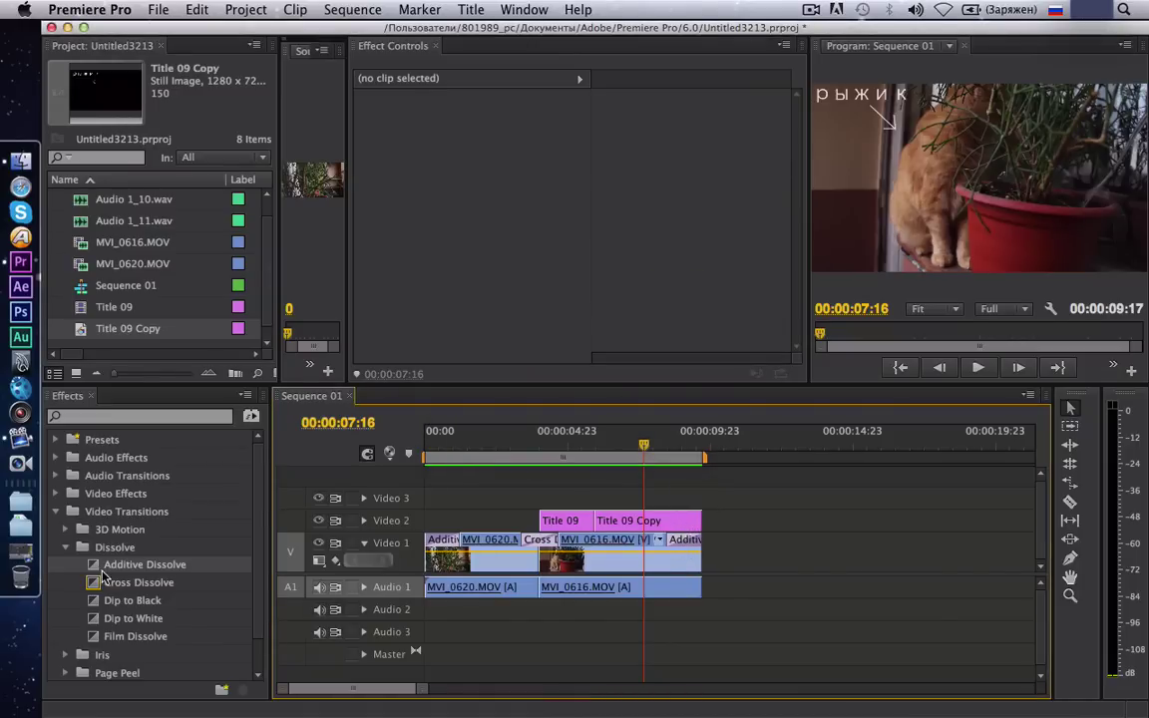
Apply an Additive Dissolve to the end of Title 09 Copy and scrub to preview it.
left_click(92, 569)
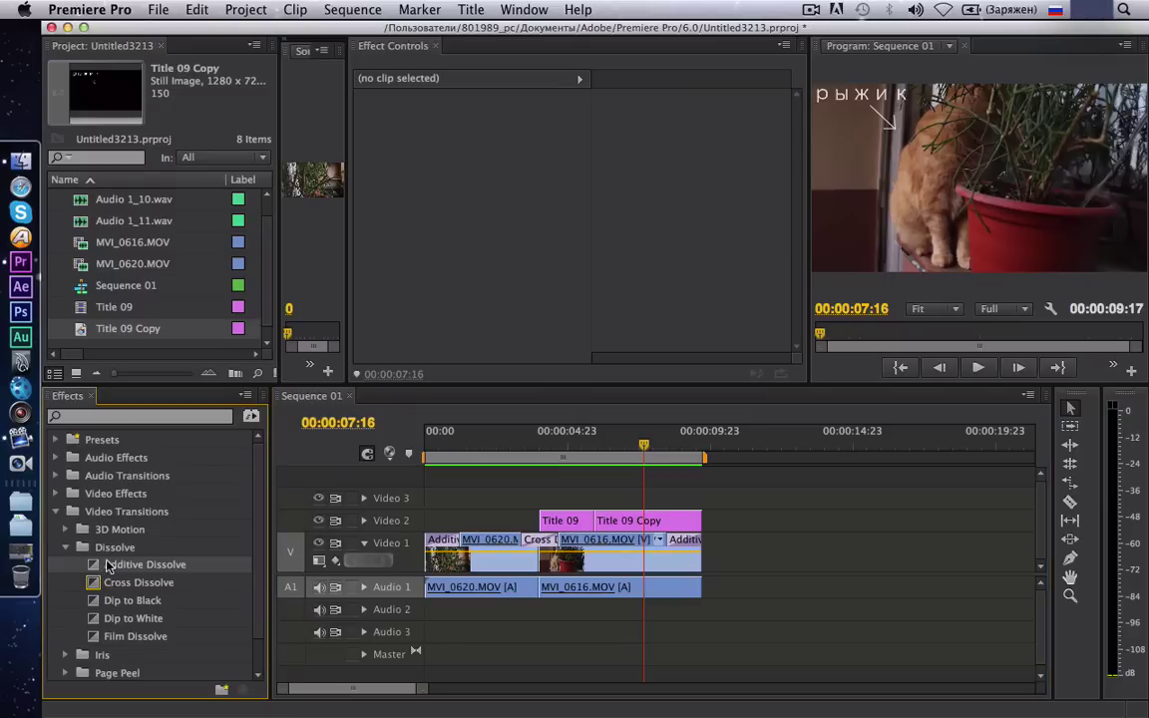
left_click_drag(95, 569, 725, 568)
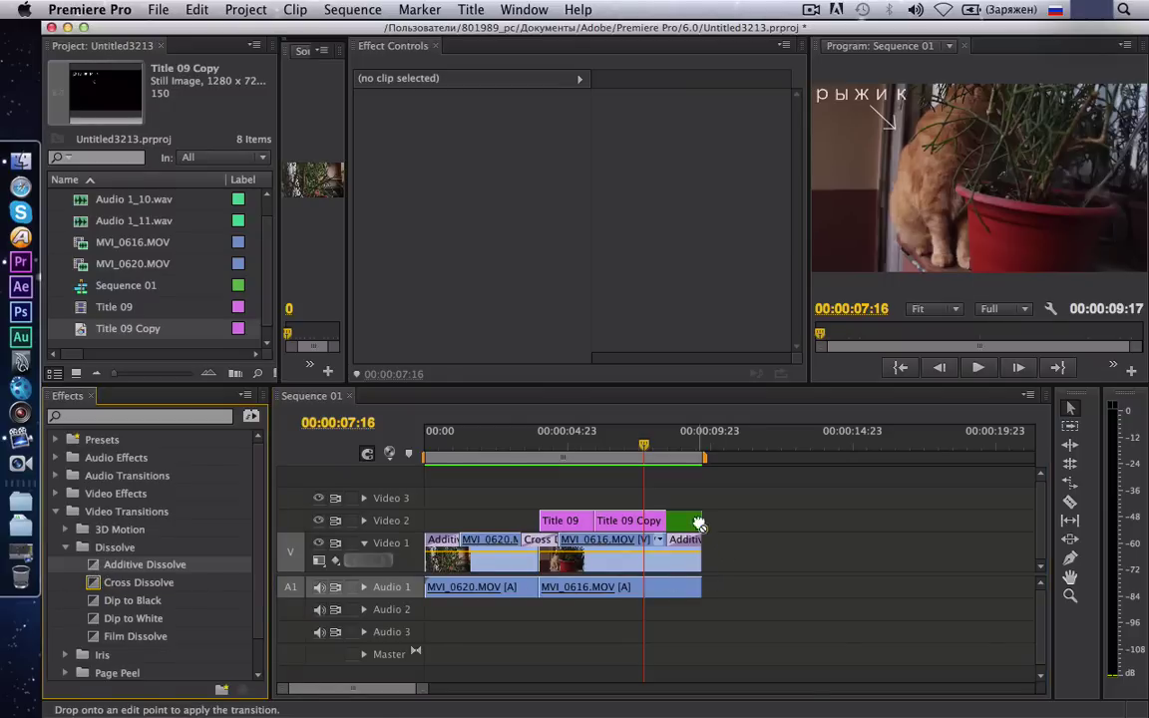
left_click_drag(699, 524, 695, 524)
left_click(666, 454)
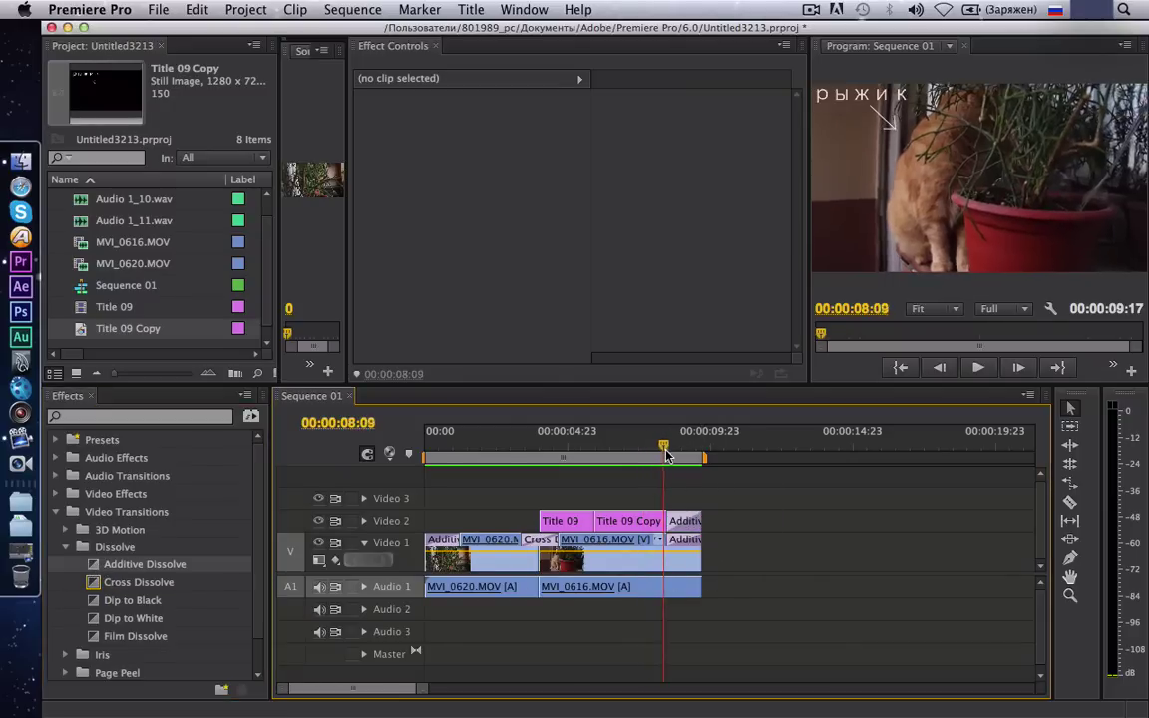
left_click_drag(666, 455, 527, 482)
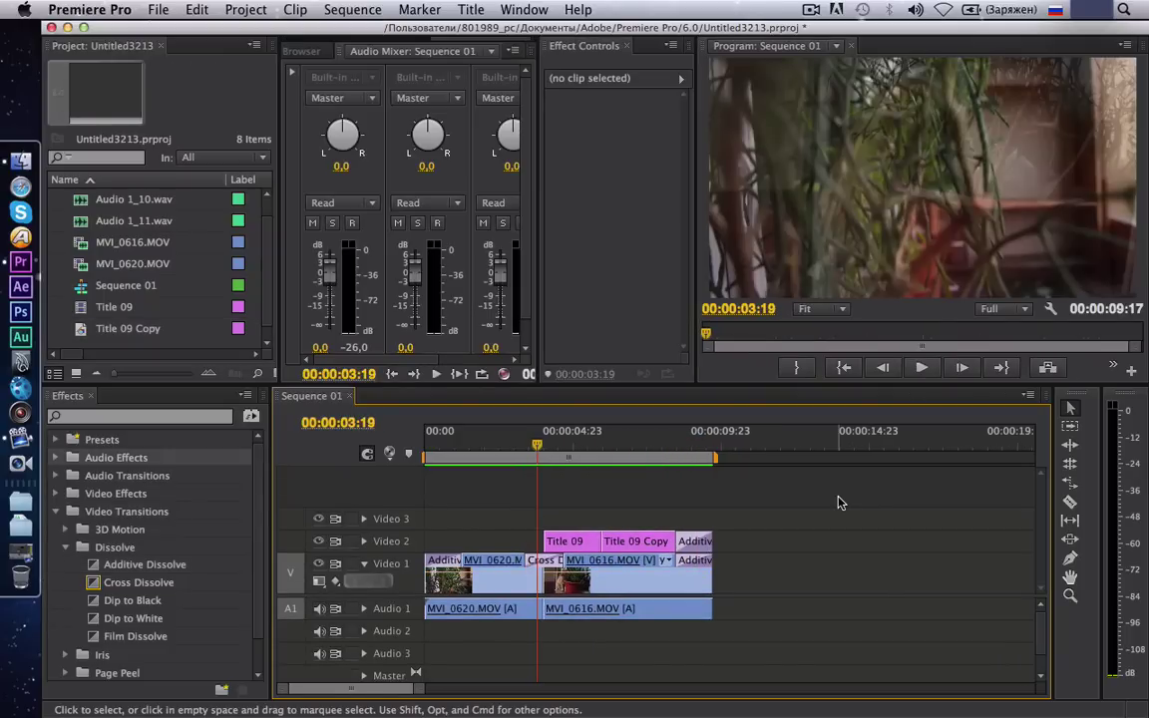
left_click(565, 456)
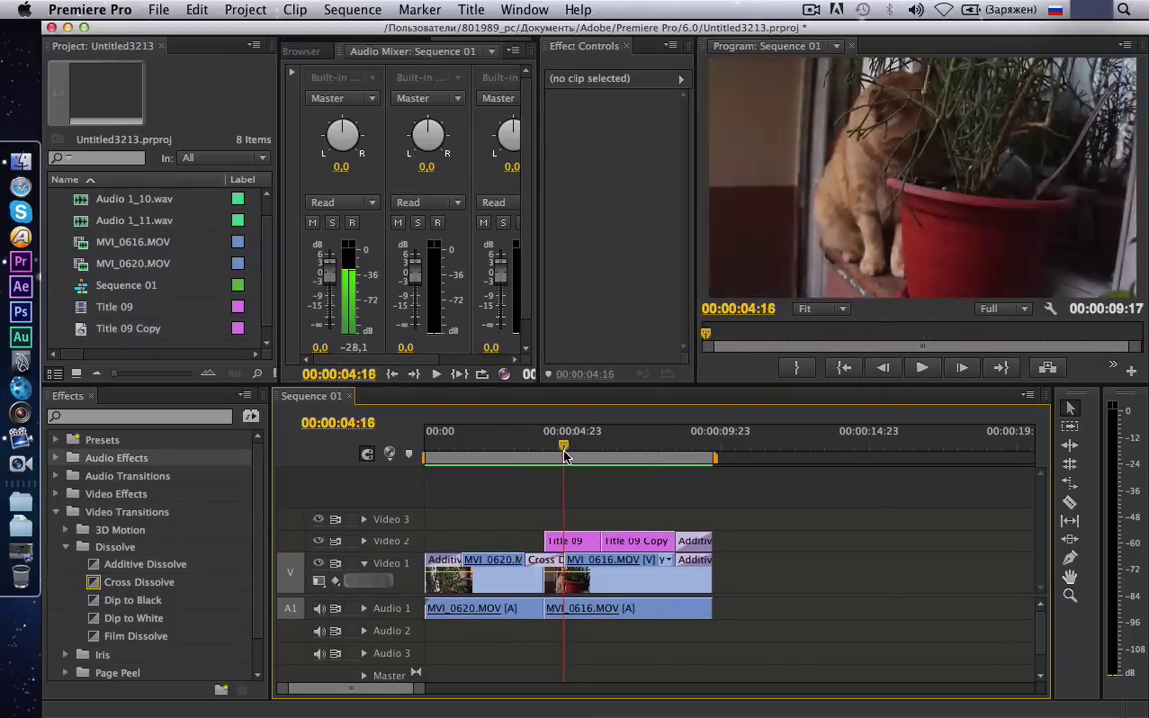
left_click_drag(565, 456, 538, 483)
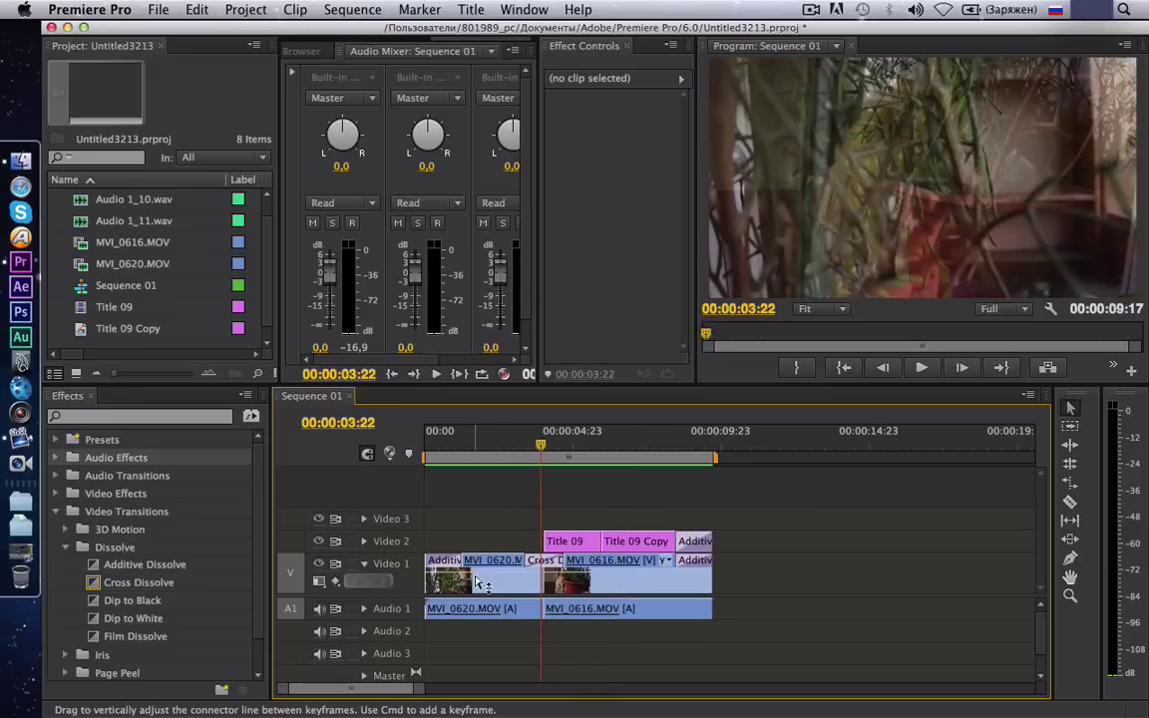
Create a new title named Title 10 from the Project panel.
right_click(173, 344)
mouse_move(238, 409)
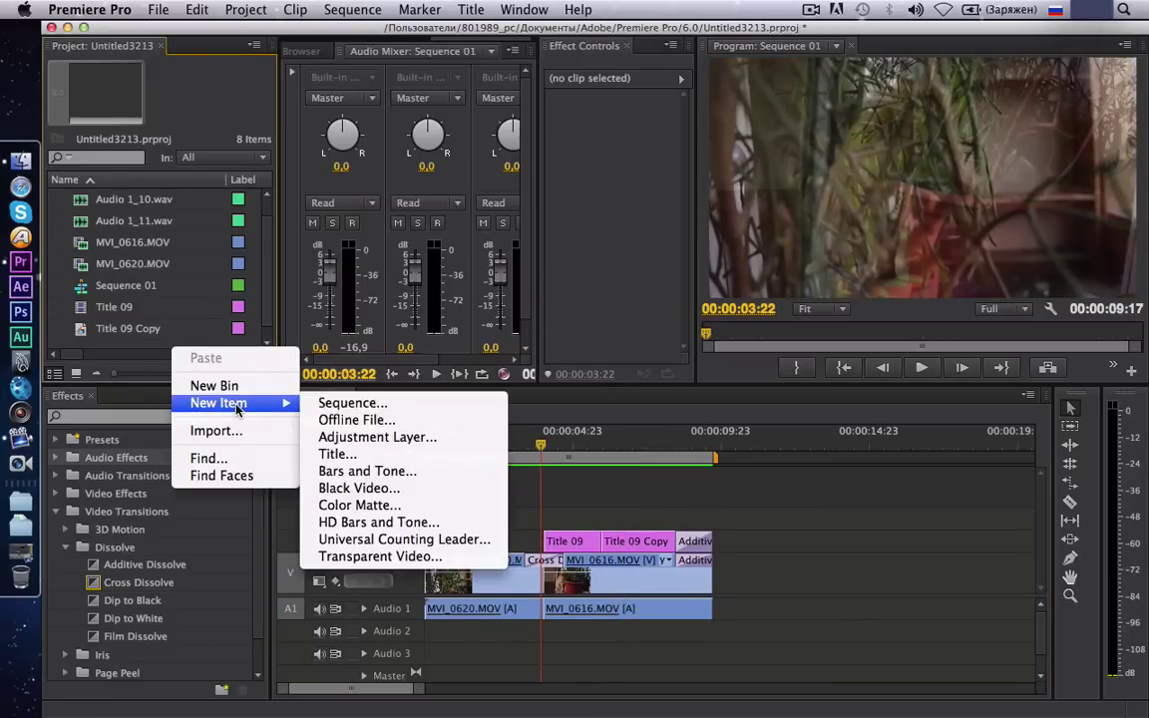
left_click(369, 455)
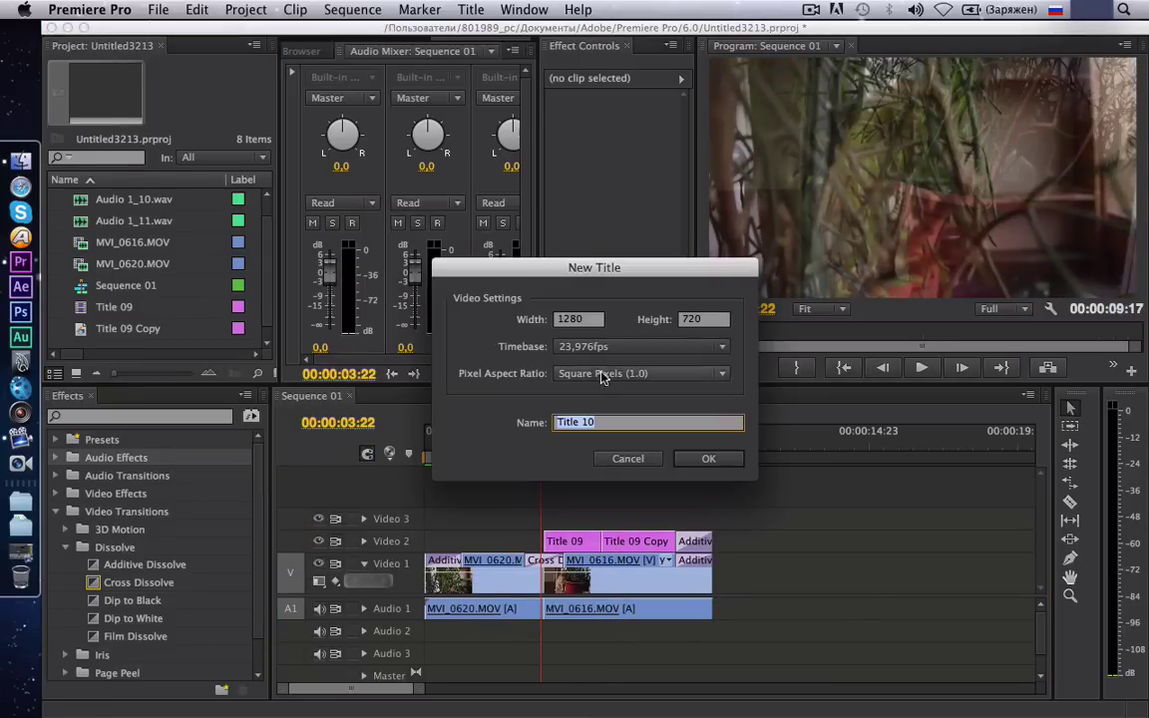
left_click(706, 458)
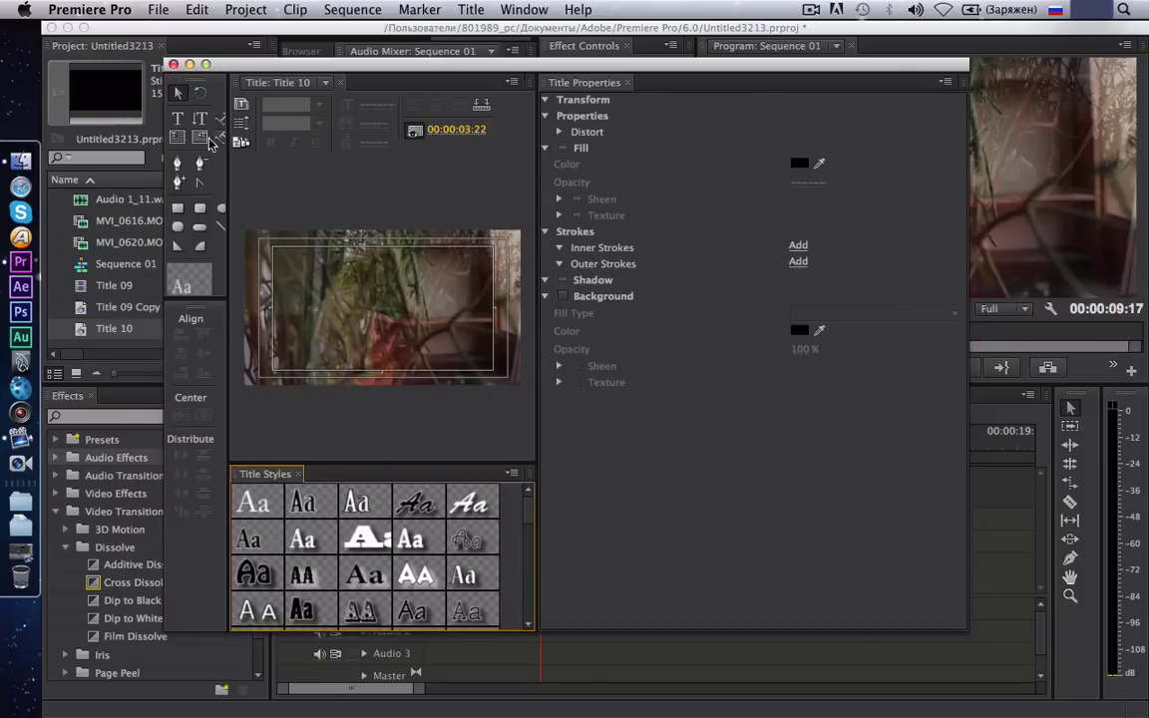
Type the caption ТИТРЫ and centre it vertically and horizontally in the frame.
left_click(179, 121)
left_click(351, 288)
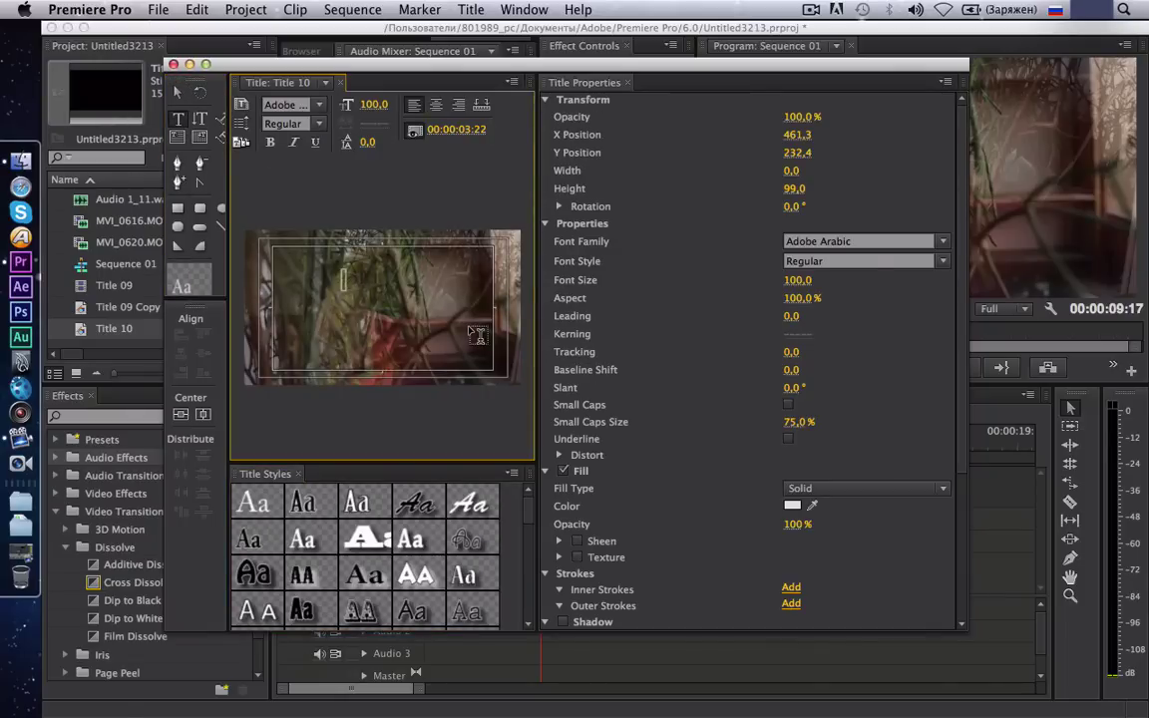
type("Т И Т Р Ы")
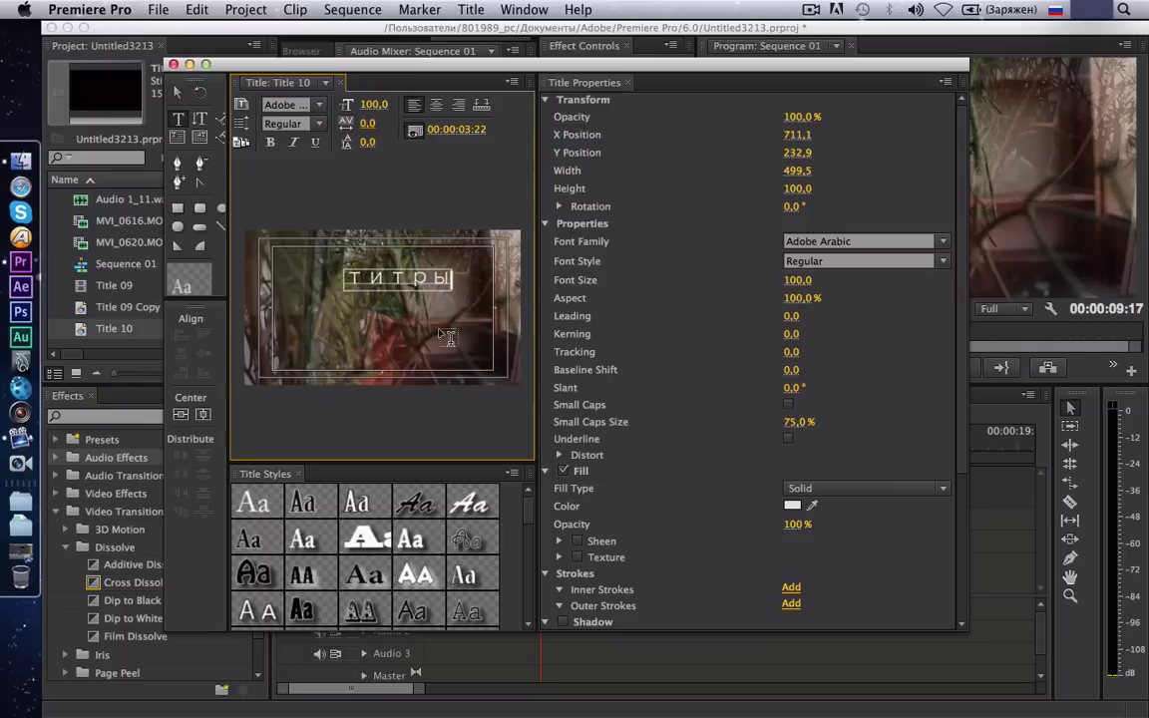
left_click(182, 415)
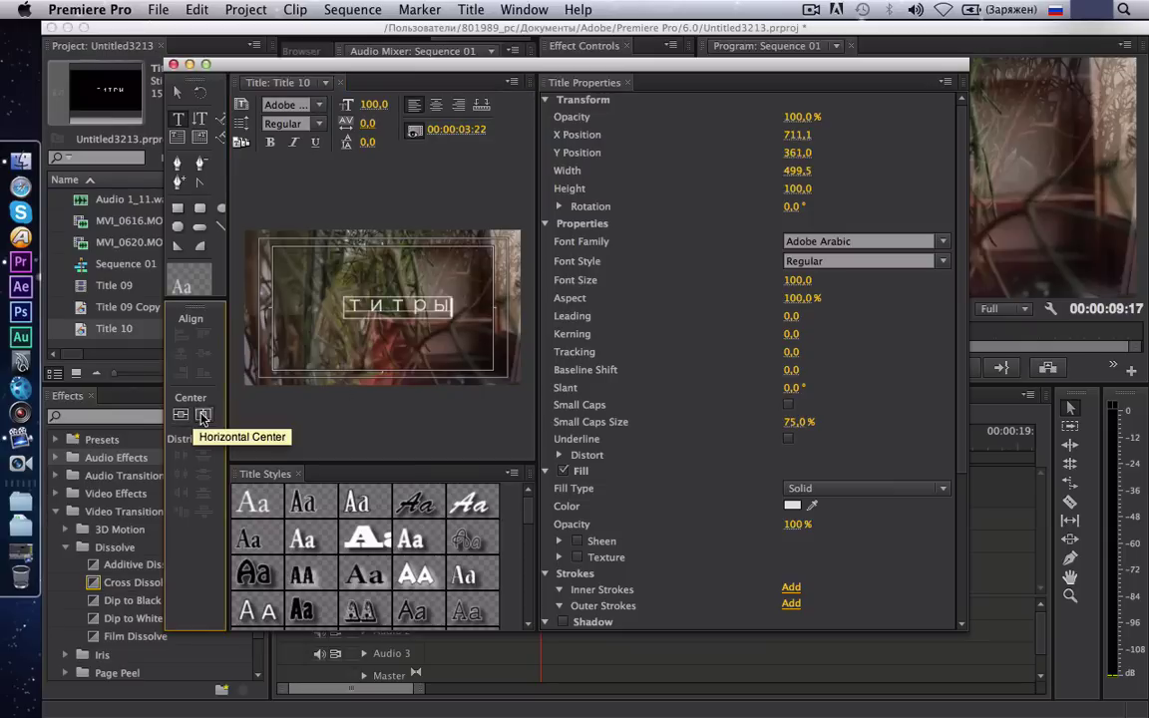
left_click(204, 416)
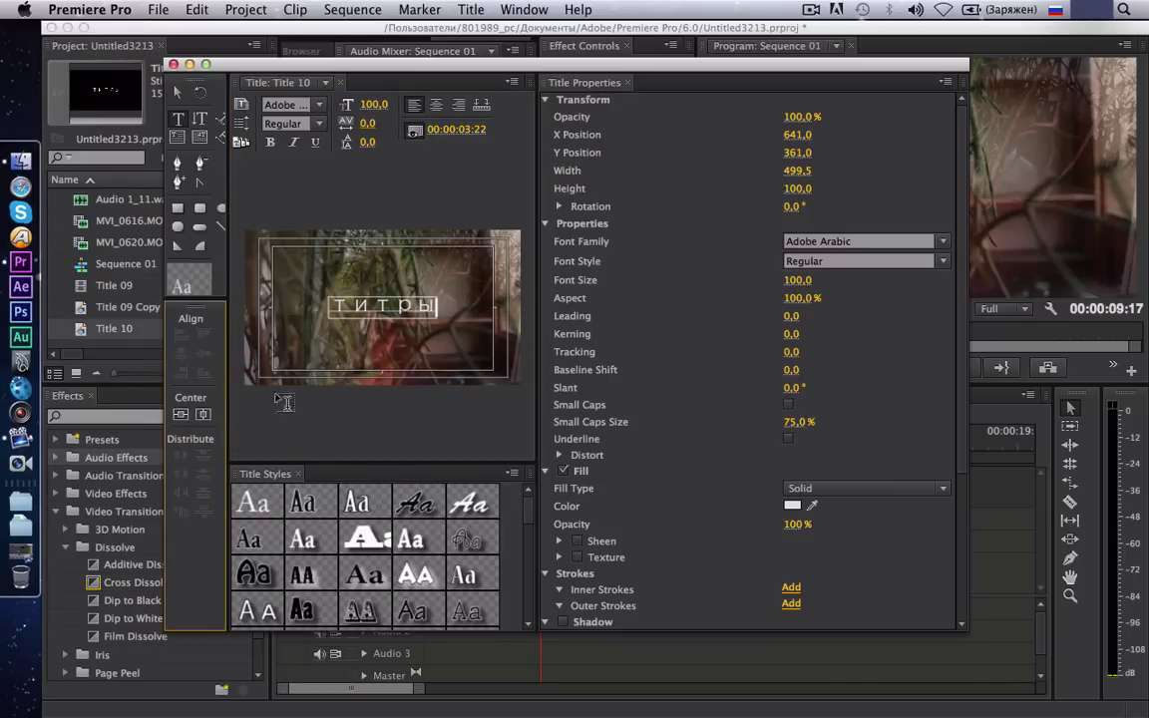
Shift the clips later, put a shortened Title 10 at the sequence start, and play it.
left_click(173, 65)
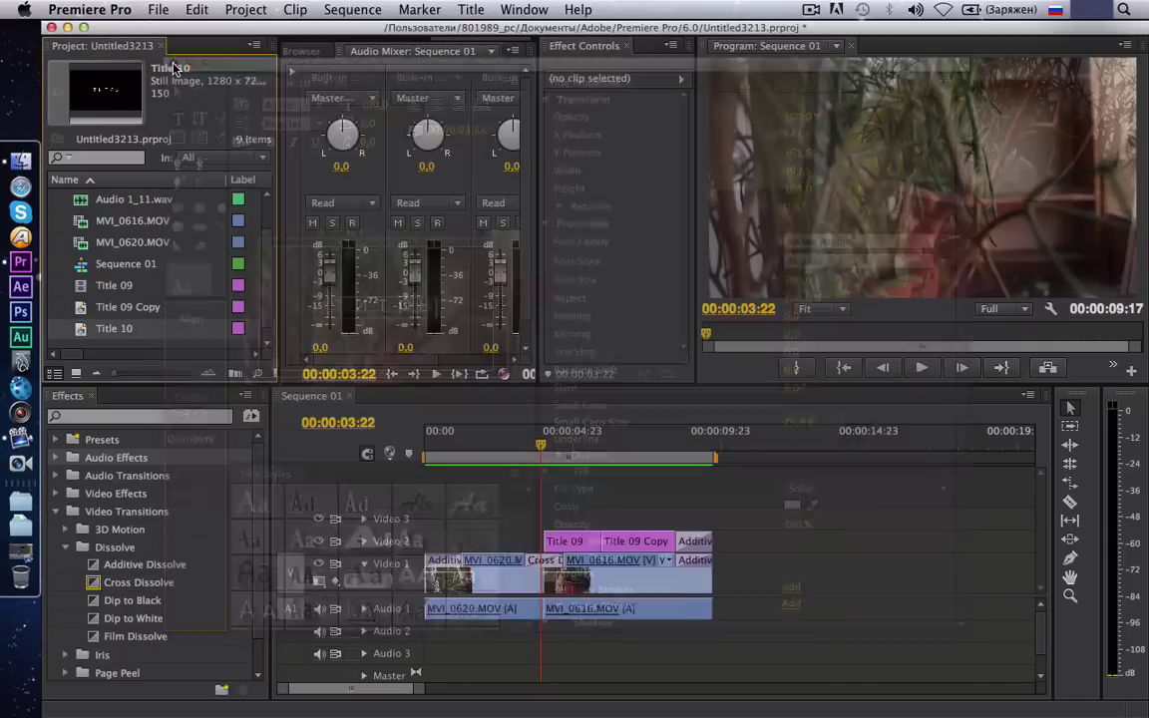
mouse_move(772, 528)
left_mouse_down()
mouse_move(551, 590)
mouse_move(523, 613)
mouse_move(633, 613)
left_mouse_up()
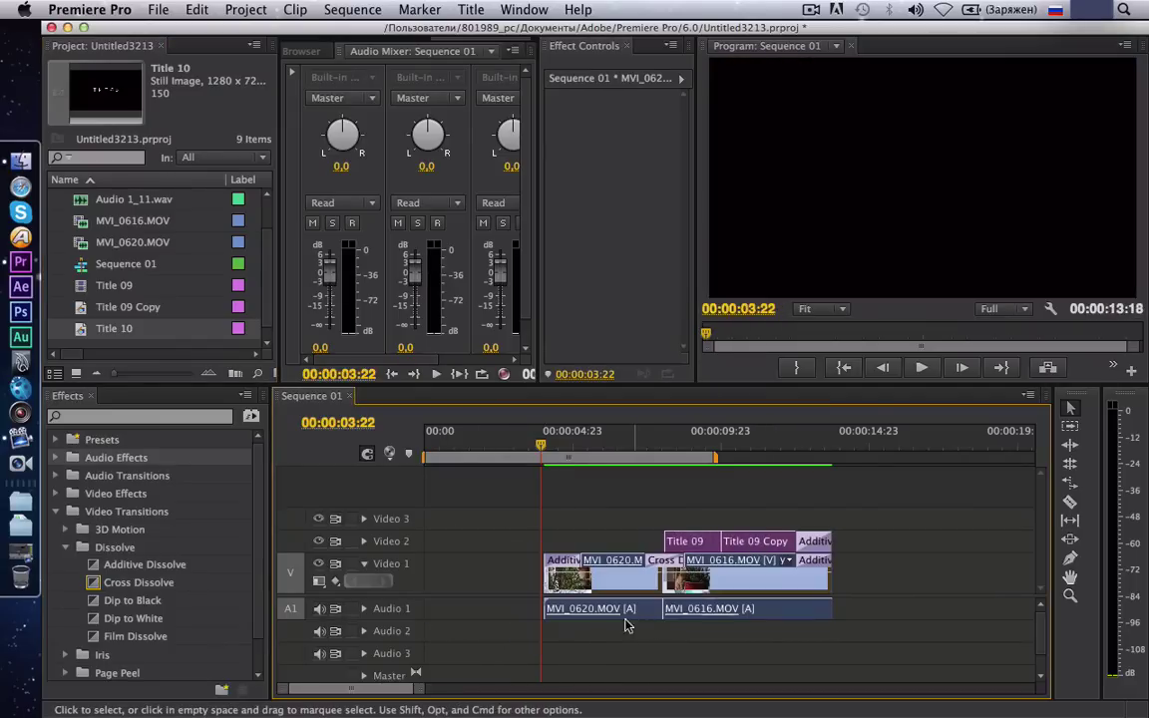
left_click_drag(85, 332, 436, 519)
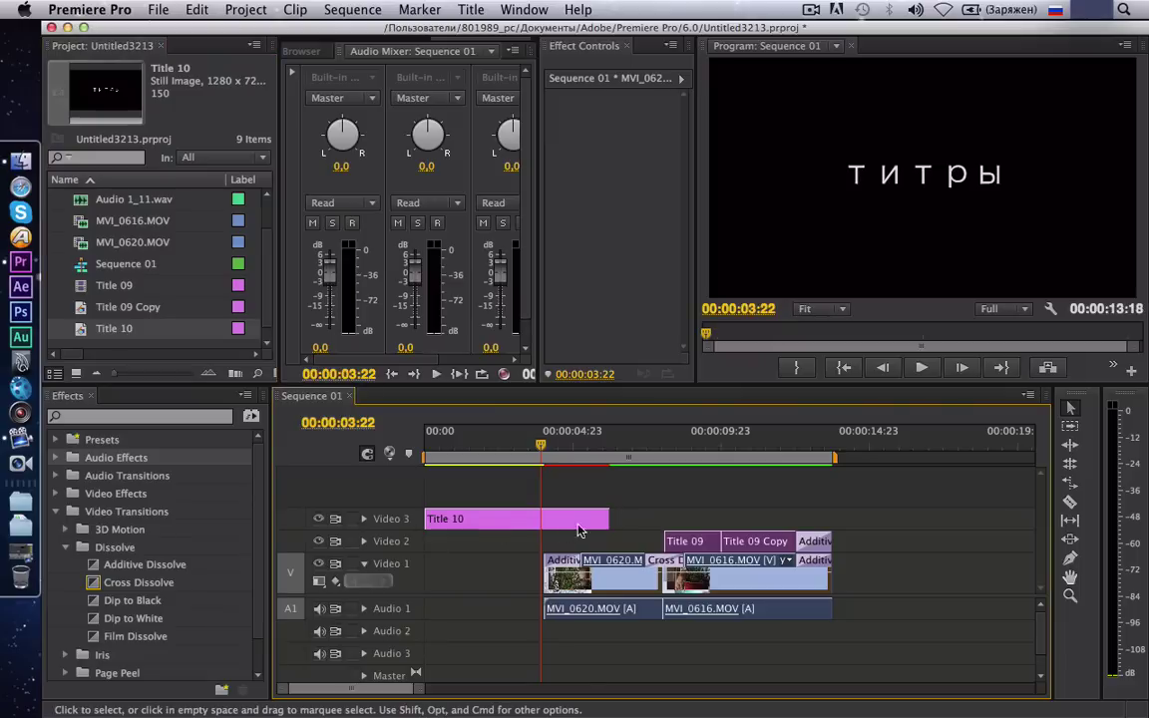
mouse_move(608, 519)
left_mouse_down()
mouse_move(521, 519)
mouse_move(507, 581)
left_mouse_up()
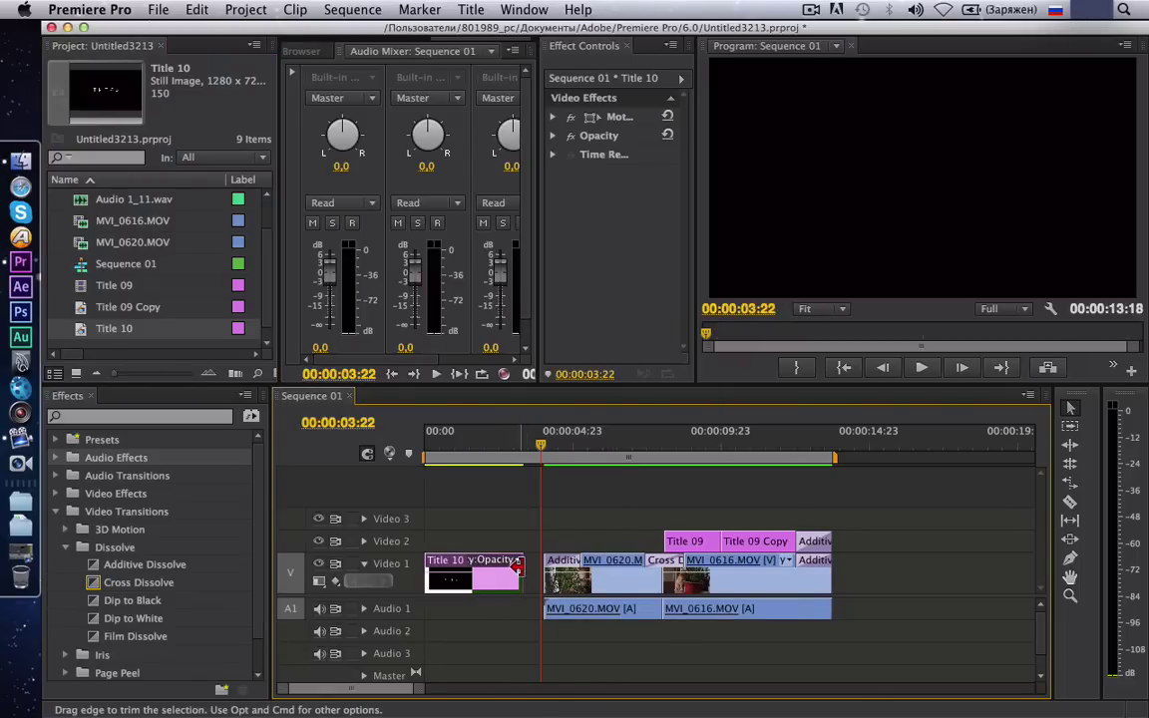
left_click_drag(484, 439, 431, 439)
key("space")
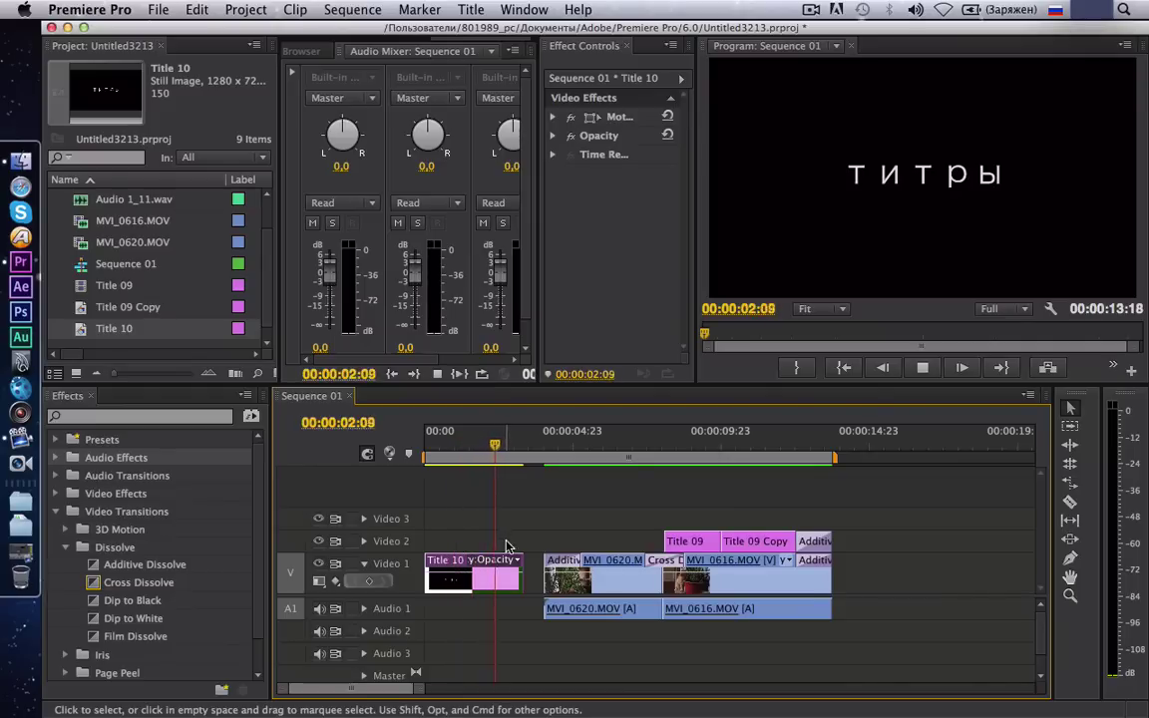
Slide the selected MVI clips left against Title 10 and add an Additive Dissolve to Title 10's start.
key("space")
left_click_drag(875, 507, 588, 649)
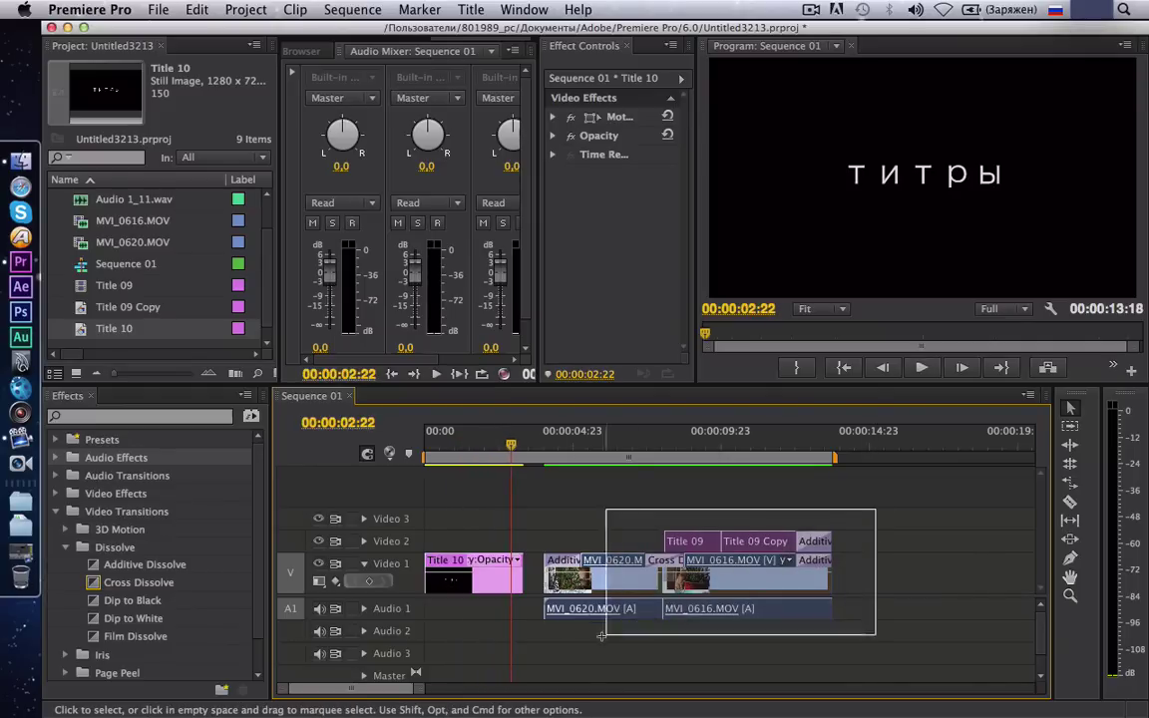
left_click_drag(658, 611, 659, 610)
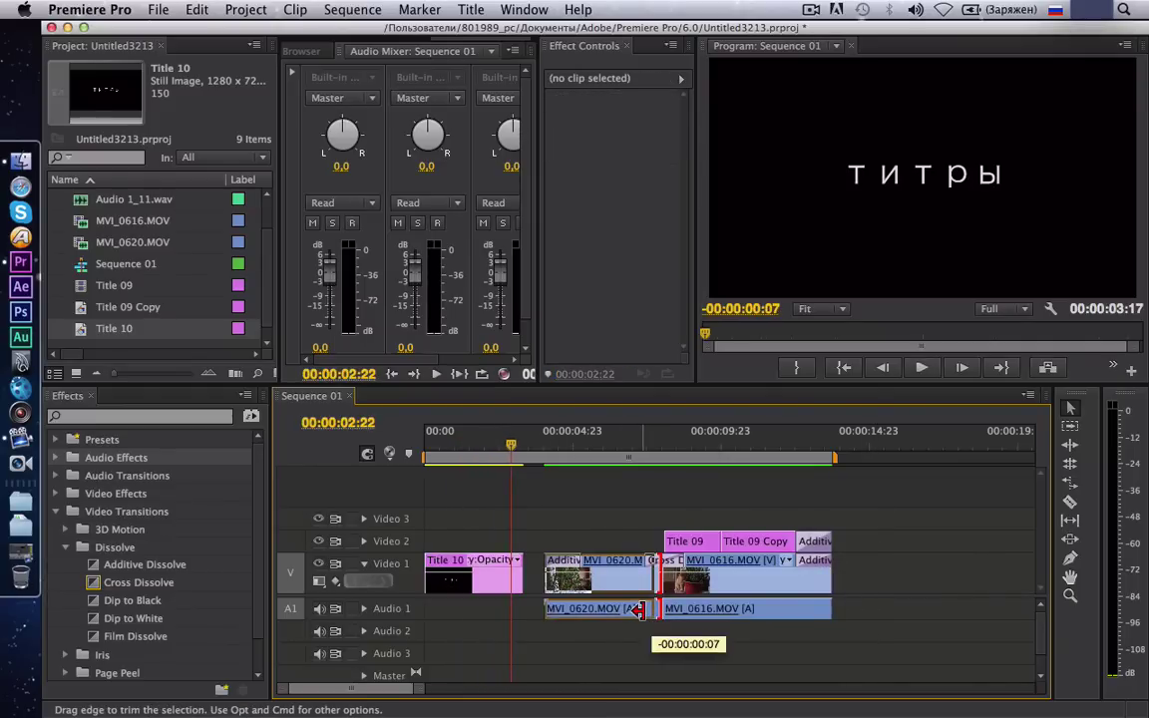
mouse_move(769, 611)
left_mouse_down()
mouse_move(783, 620)
mouse_move(751, 639)
left_mouse_up()
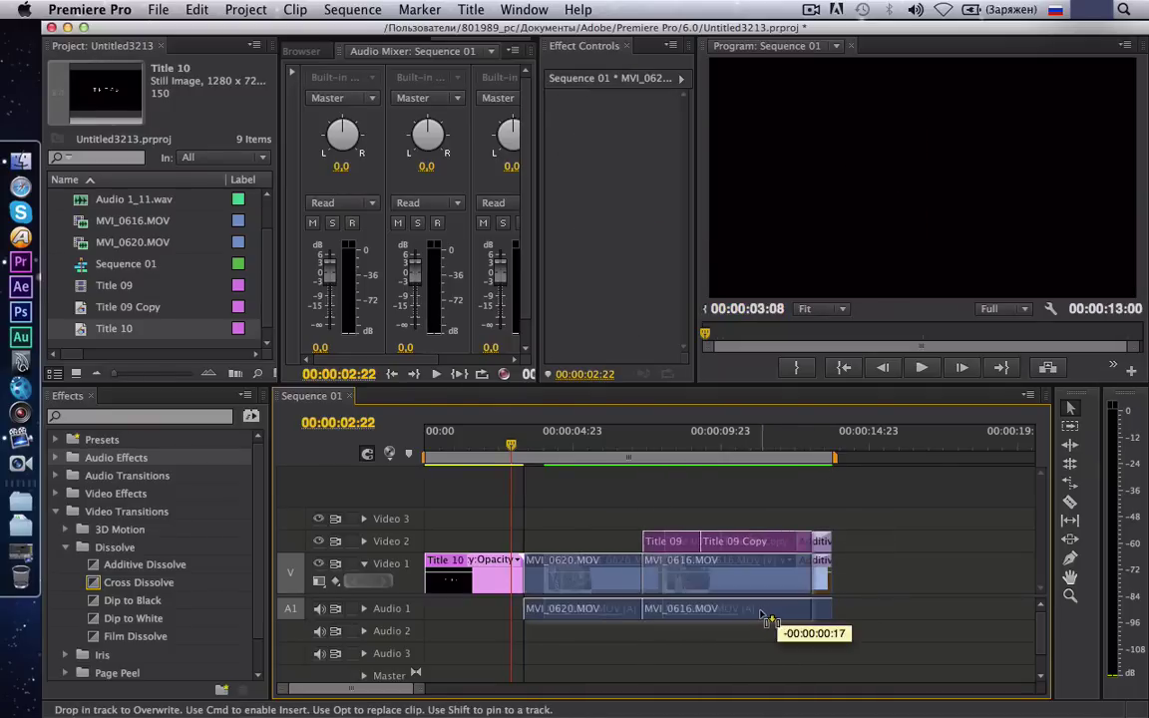
left_click_drag(492, 444, 442, 446)
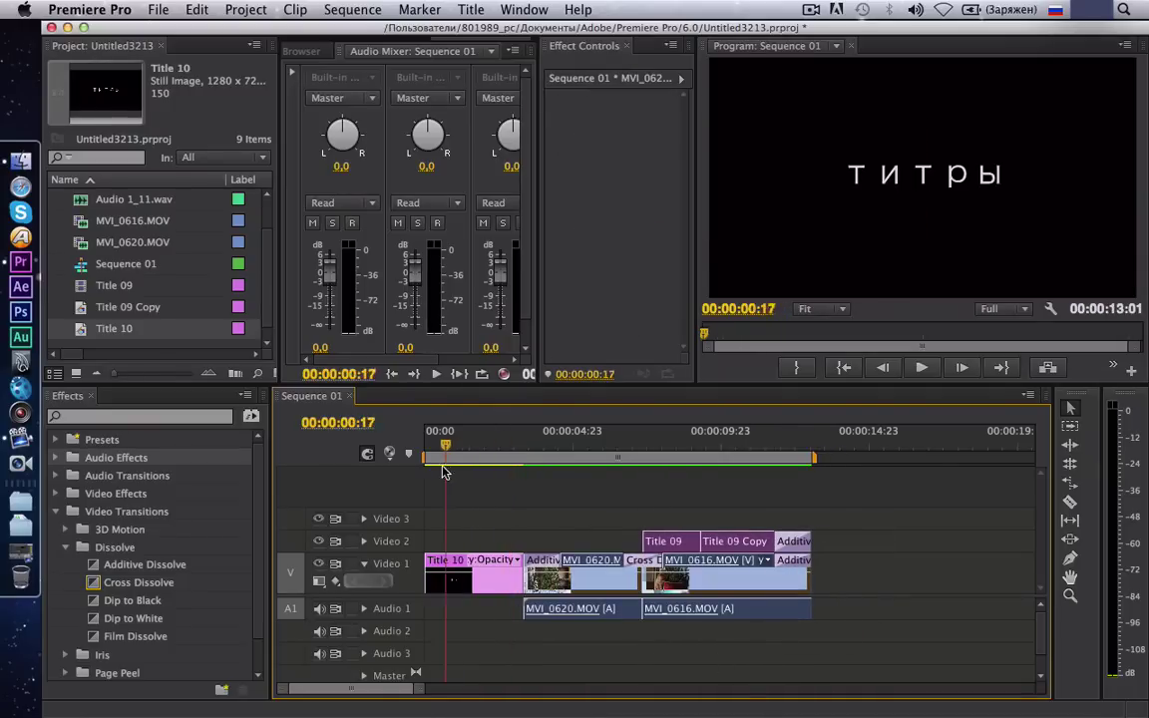
left_click_drag(116, 566, 439, 564)
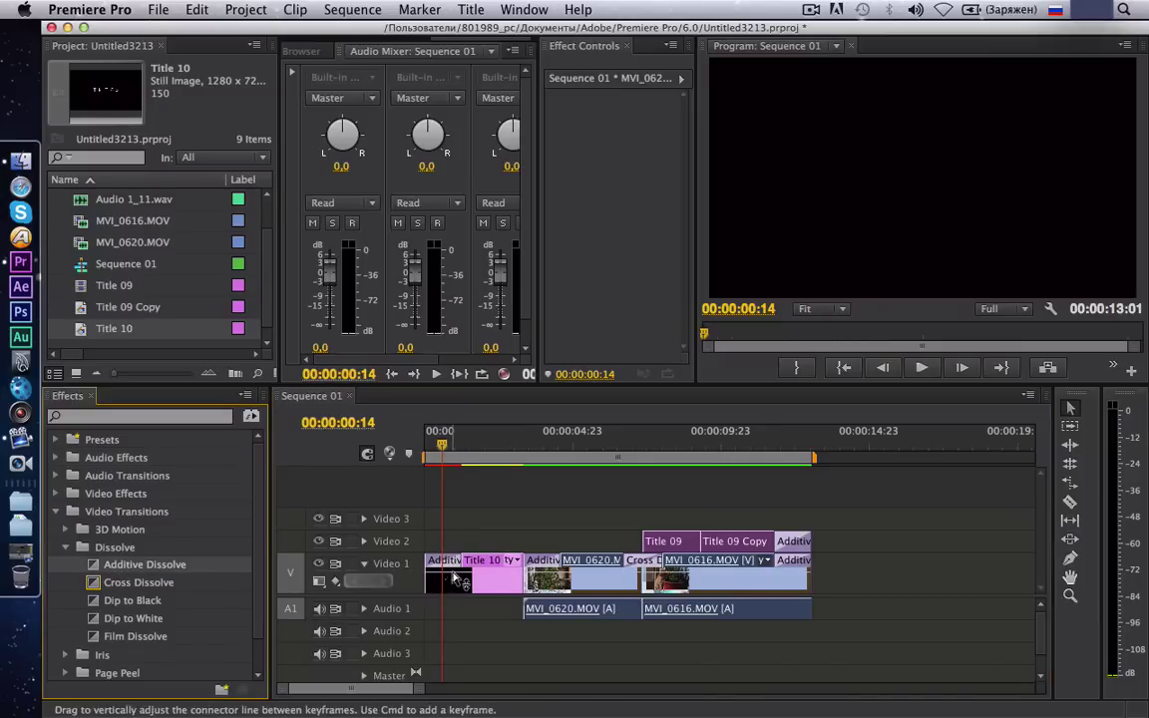
Preview Title 10's Additive Dissolve fade-in from the sequence start.
key("Home")
key("space")
key("space")
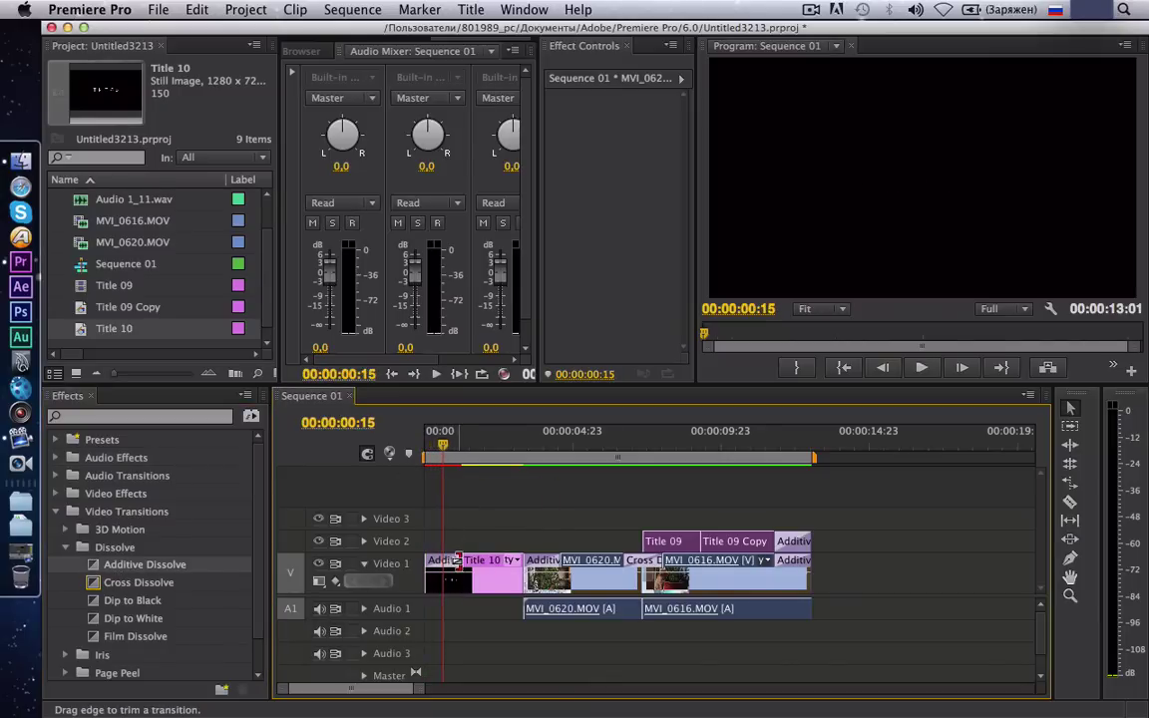
left_click(442, 559)
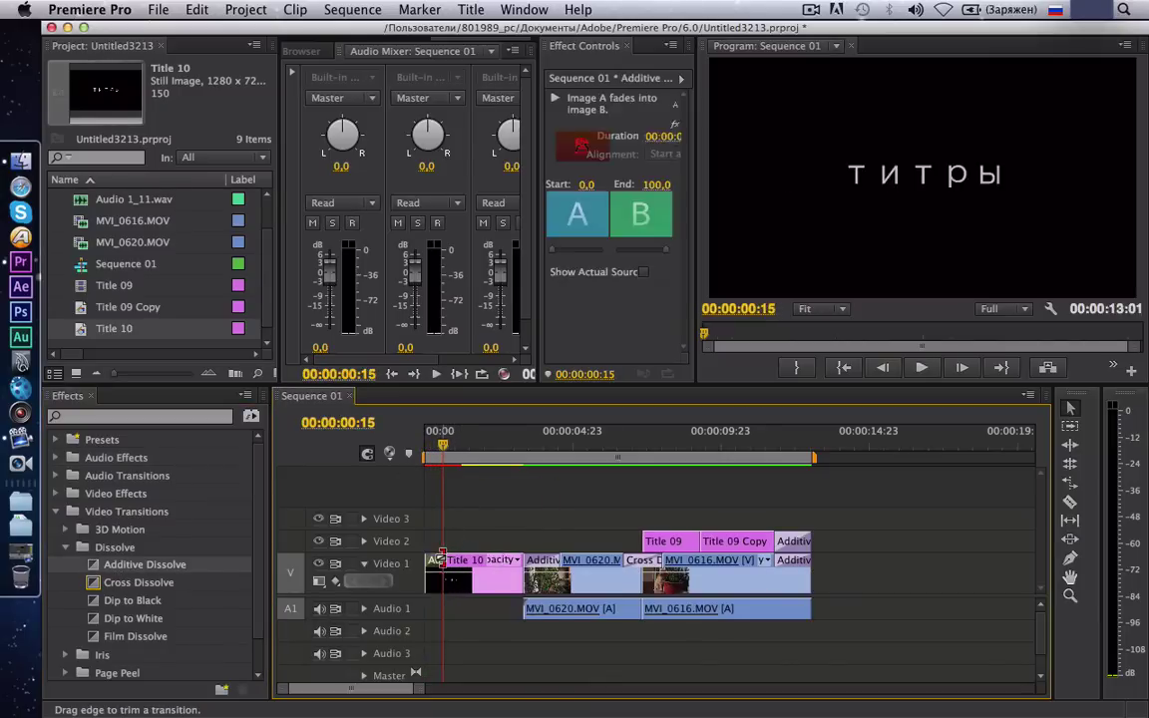
key("space")
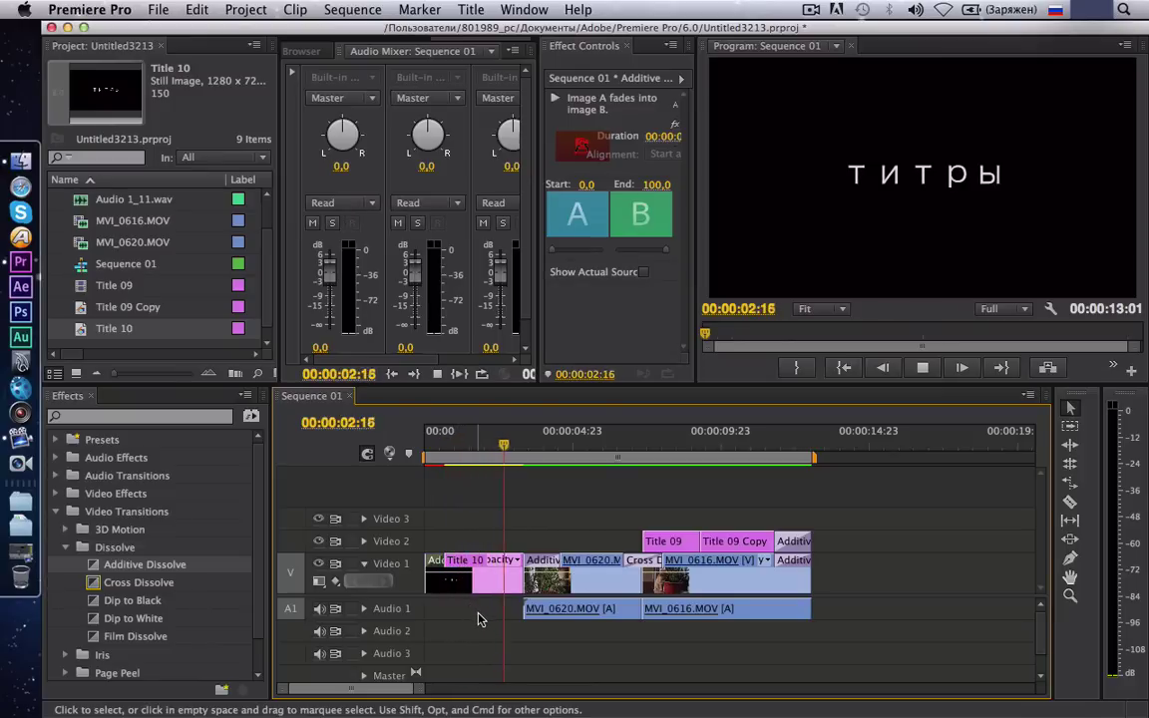
key("space")
Zoom the timeline in and nudge MVI_0620 one frame later.
left_click_drag(563, 642, 564, 642)
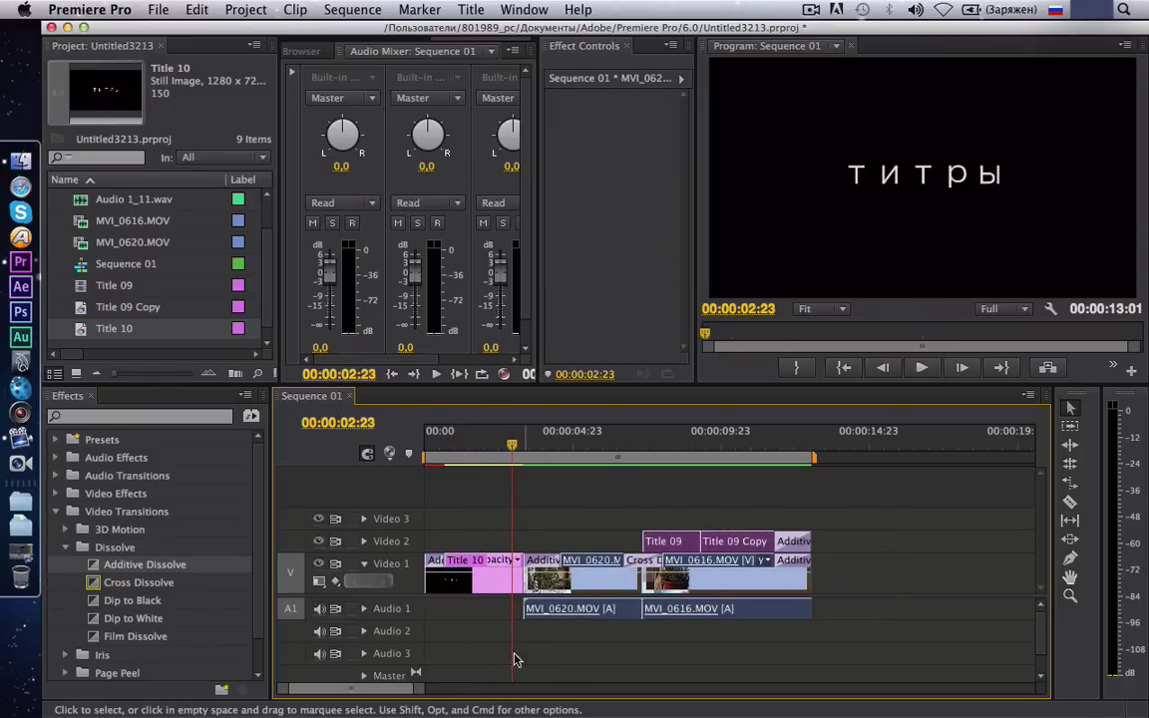
left_click_drag(423, 687, 380, 688)
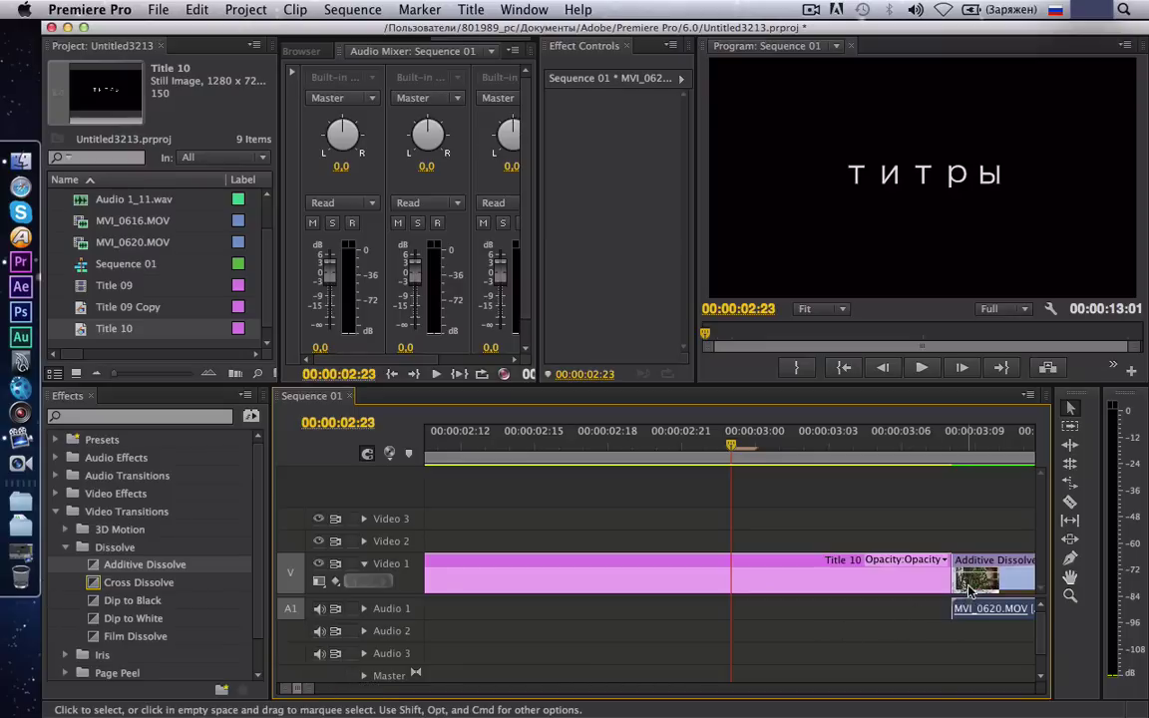
left_click_drag(967, 589, 991, 588)
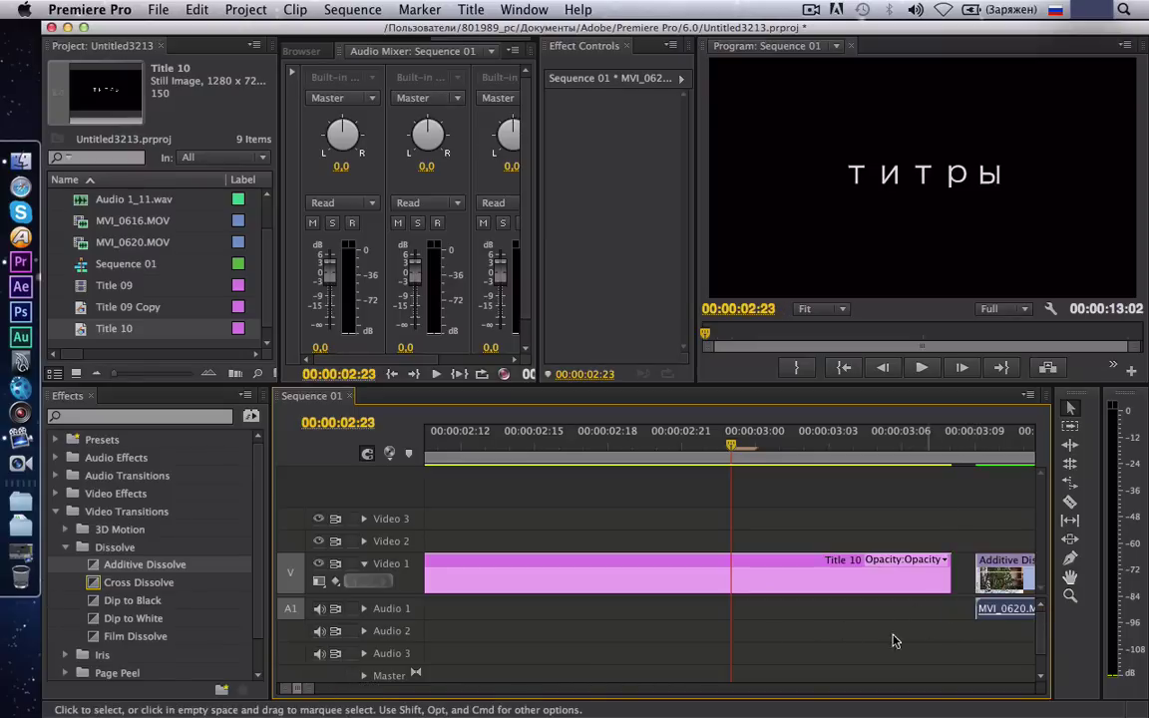
Drag Additive Dissolve from the Dissolve transitions onto Title 10's end.
left_click(113, 583)
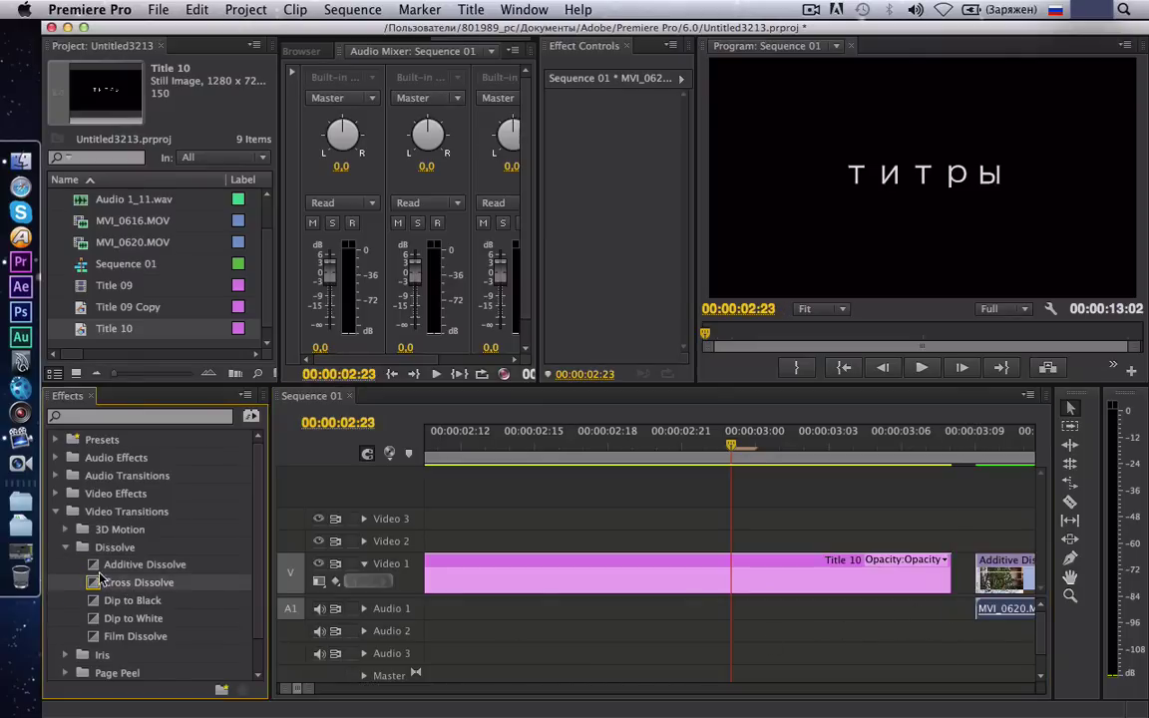
left_click(92, 568)
left_click_drag(92, 569, 948, 570)
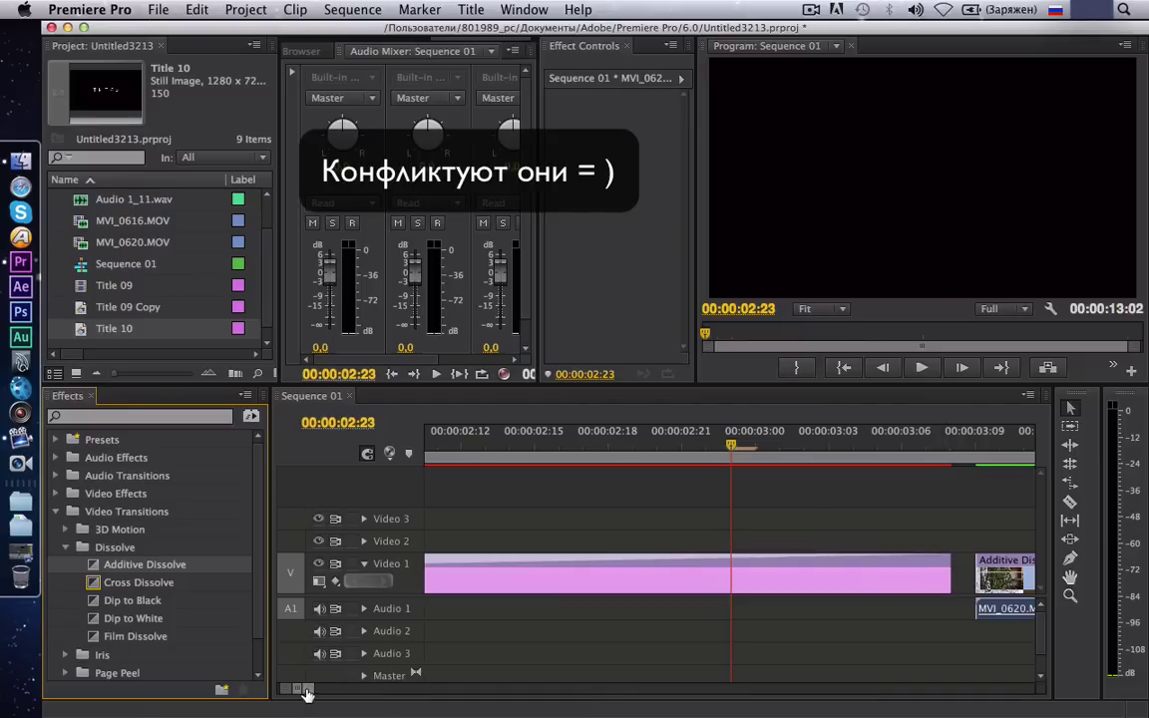
Trim the Additive Dissolve at Title 10's end shorter from its left edge.
left_click_drag(295, 687, 356, 688)
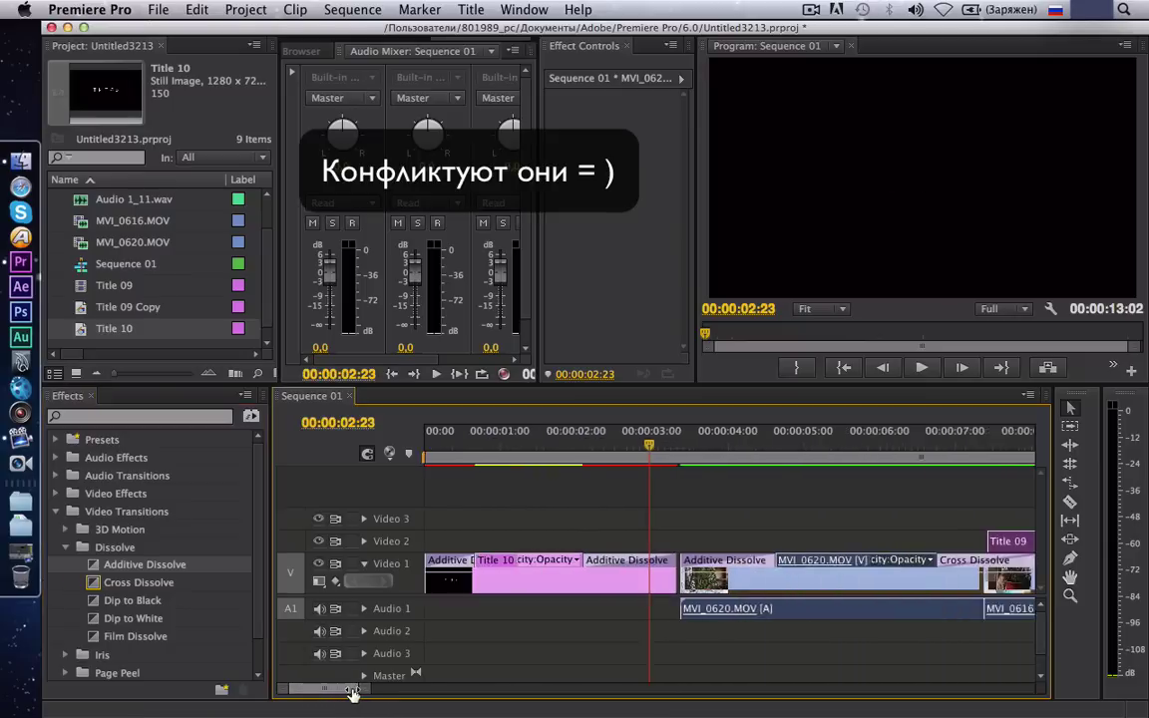
left_click_drag(558, 561, 614, 559)
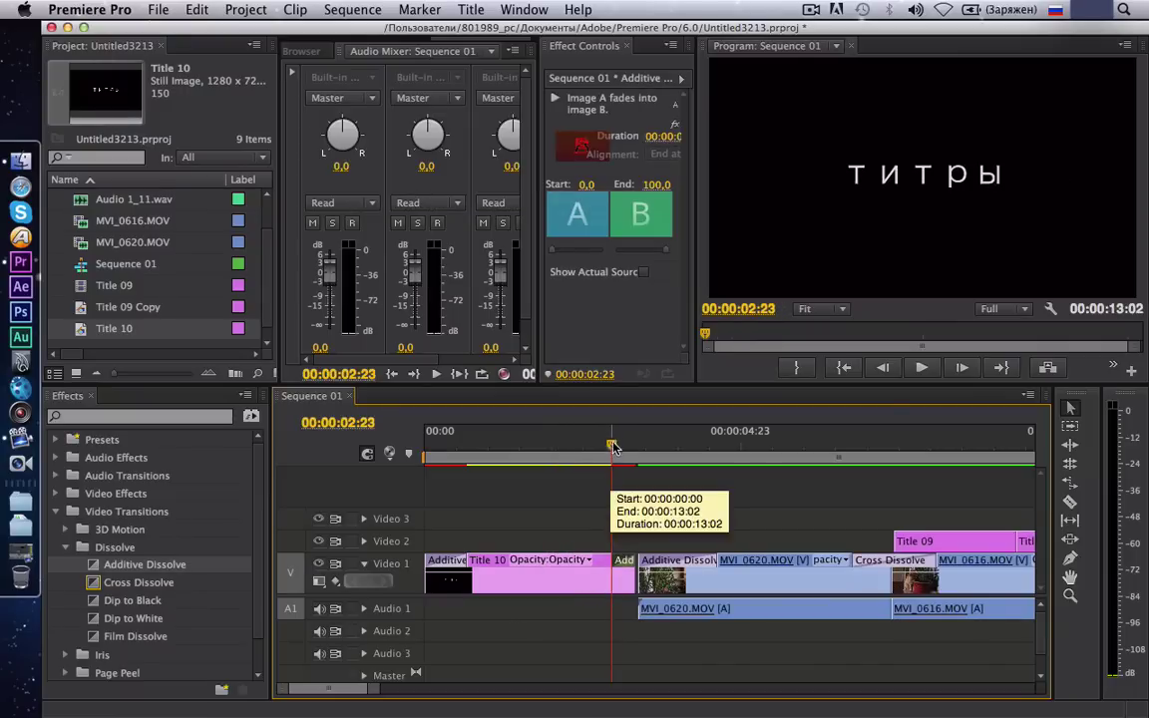
left_click(616, 446)
Zoom the timeline out and play back the quicker fade-out from near the start.
key("space")
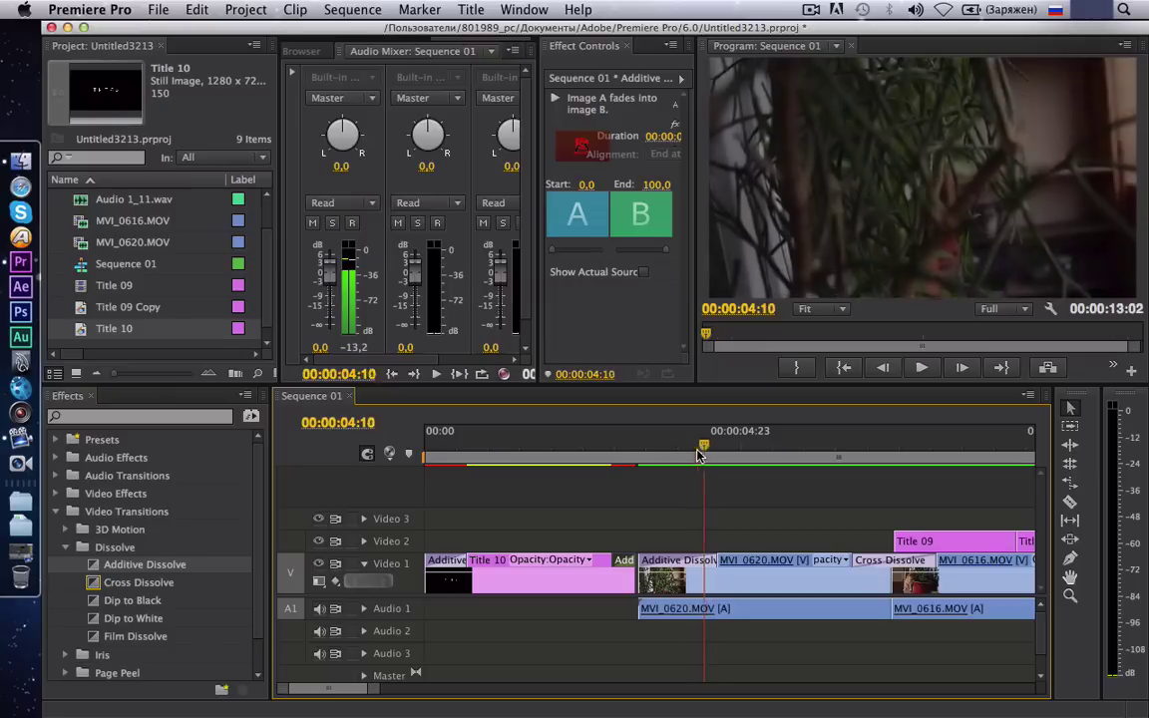
mouse_move(539, 449)
left_mouse_down()
mouse_move(528, 479)
mouse_move(435, 477)
left_mouse_up()
left_click_drag(380, 687, 454, 687)
key("space")
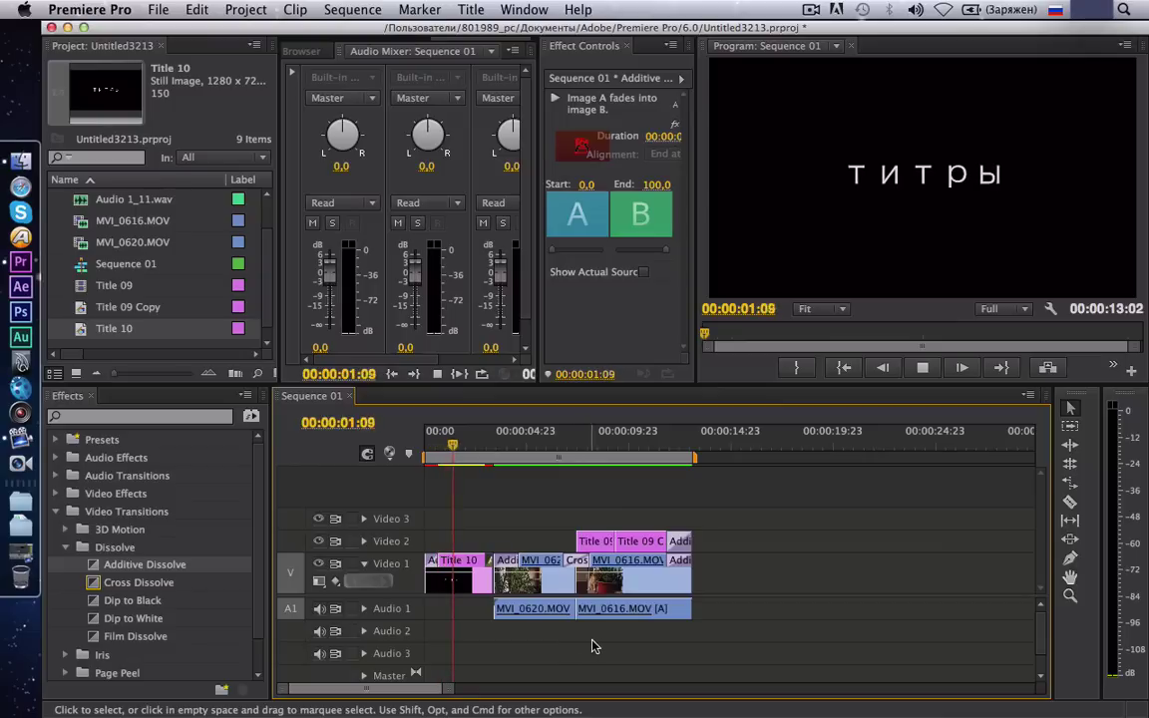
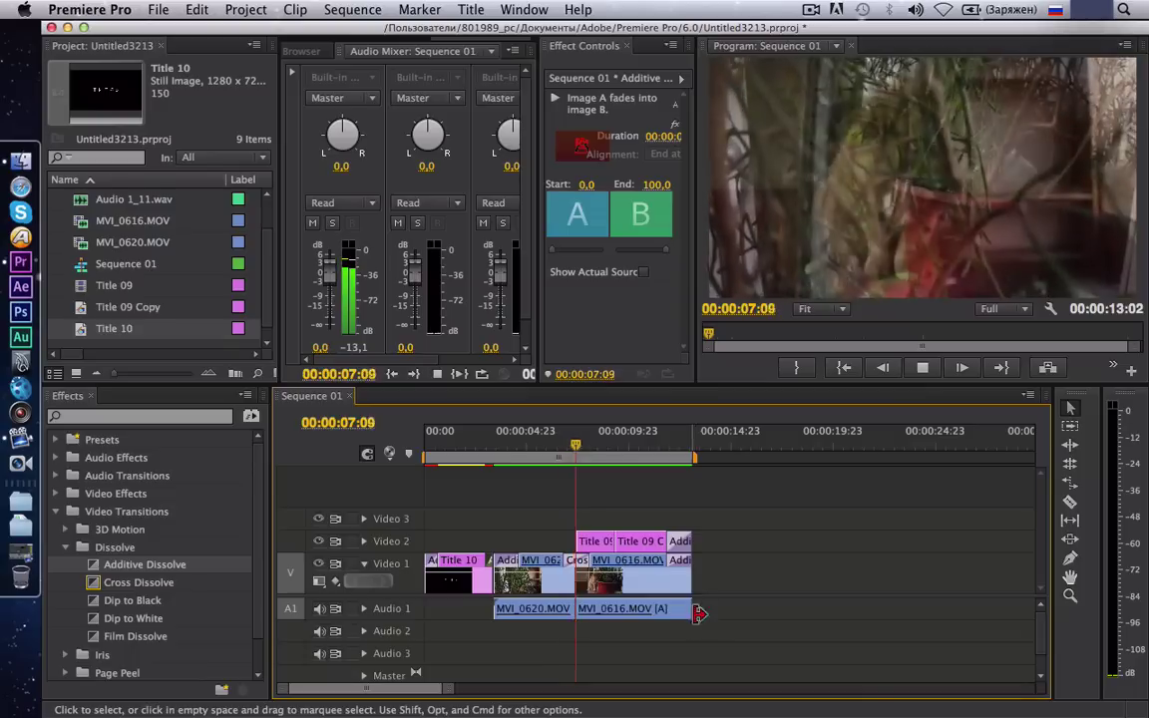
Render the sequence previews and move the playhead back to about 06:04.
key("Return")
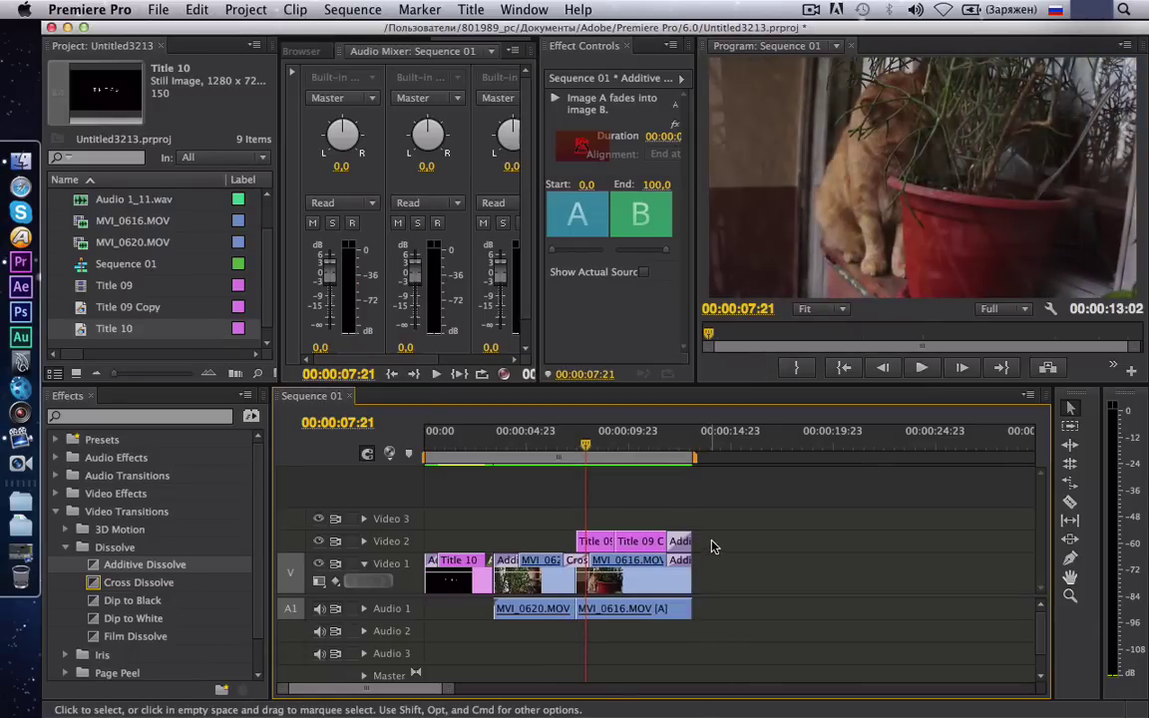
left_click(580, 448)
left_click_drag(581, 447, 550, 448)
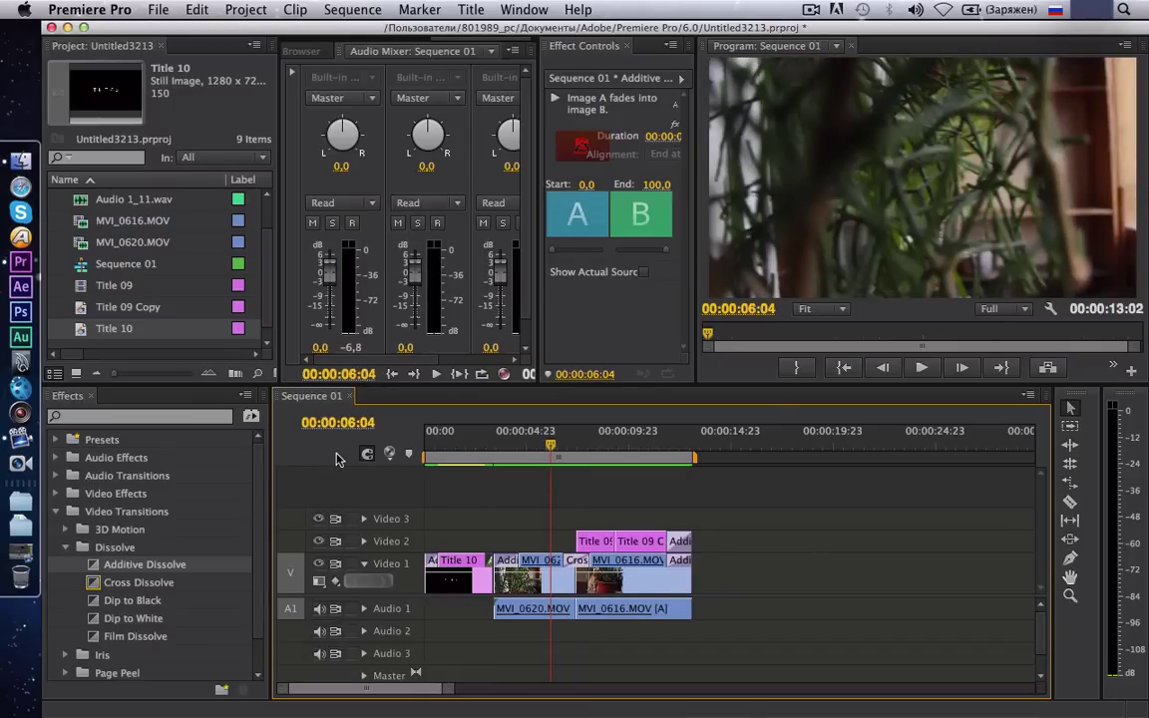
Open the Export Settings for Sequence 01 via File > Export > Media.
left_click(152, 12)
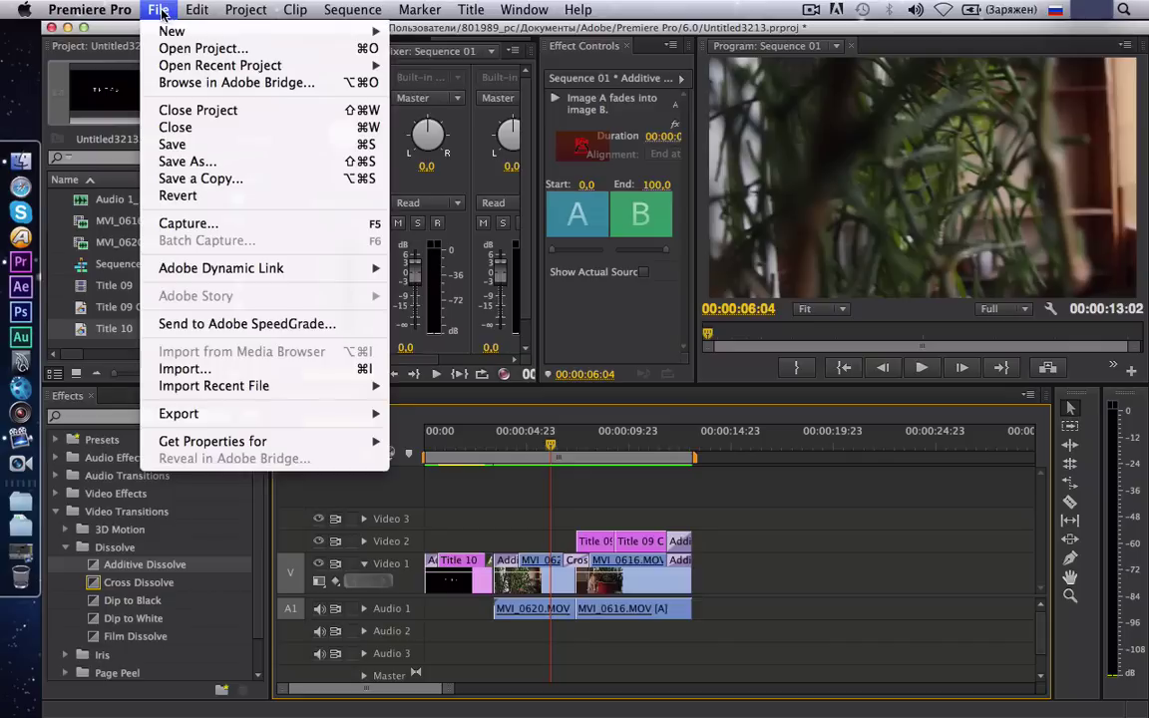
mouse_move(257, 413)
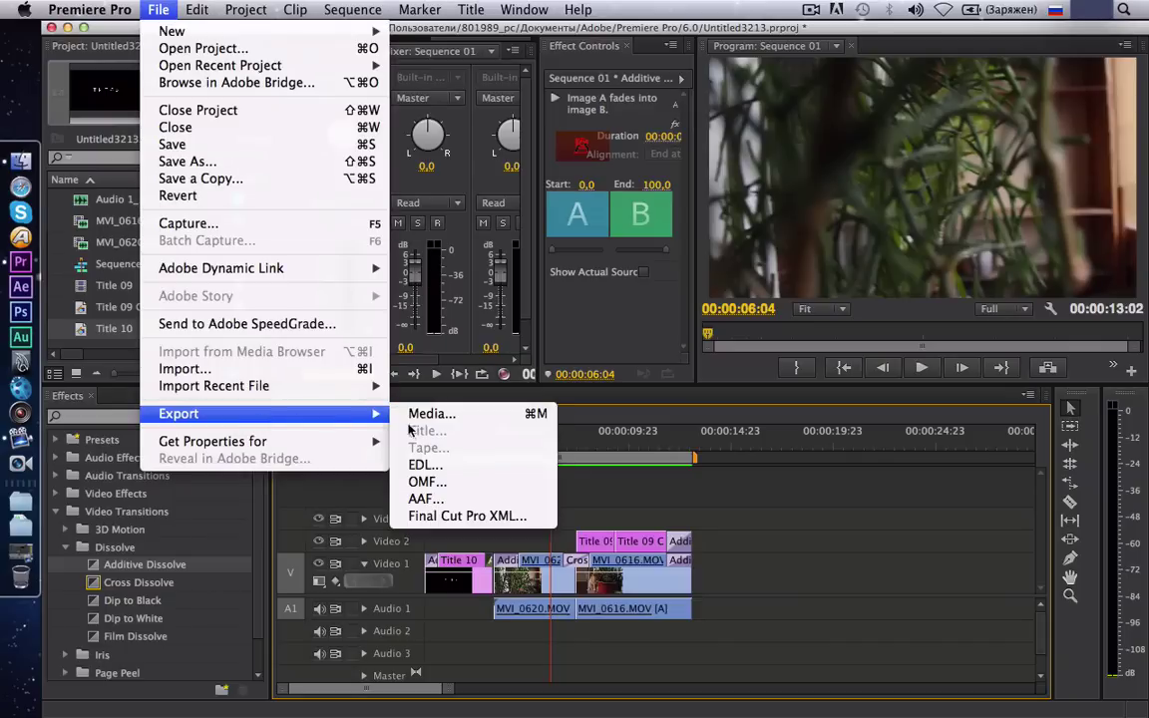
left_click(467, 414)
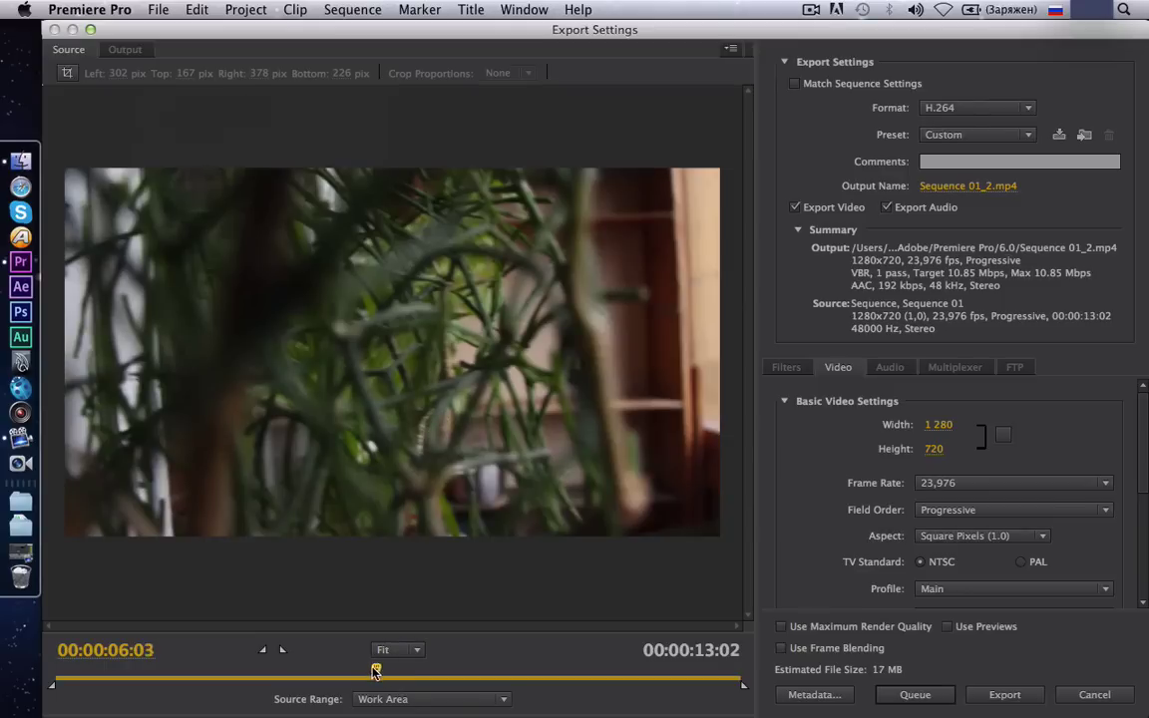
Move the export preview to about 09:21 and crop the frame tightly around the cat.
left_click(316, 678)
left_click_drag(302, 673, 579, 683)
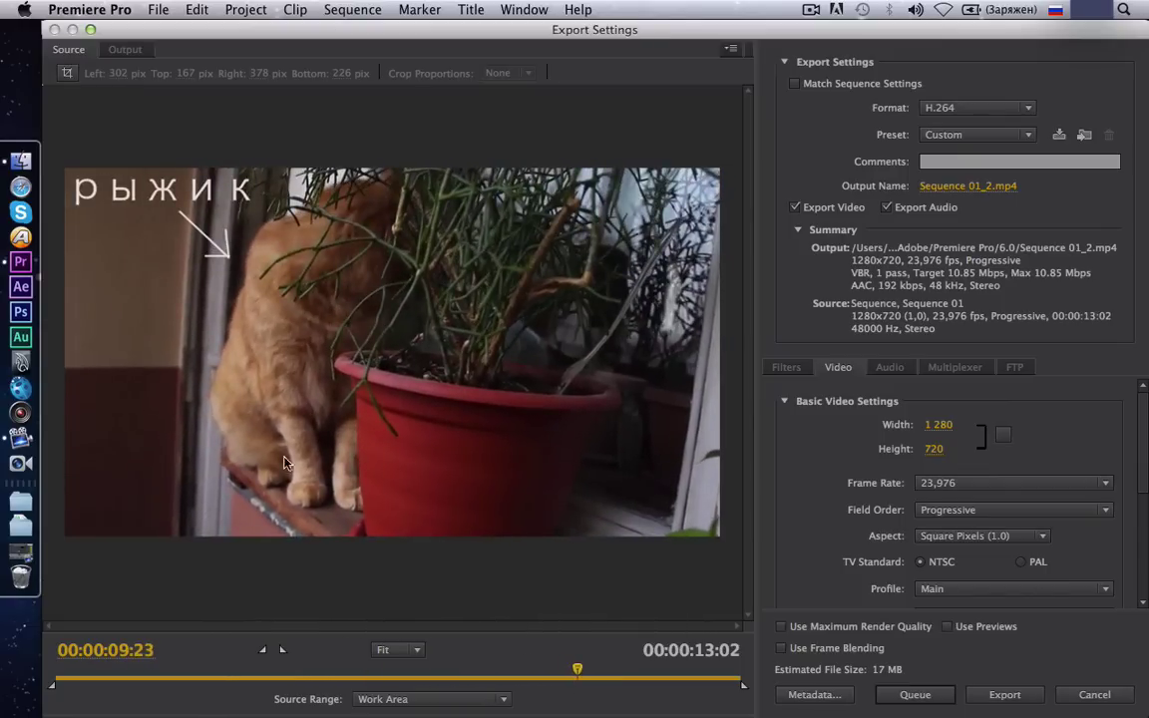
left_click(68, 75)
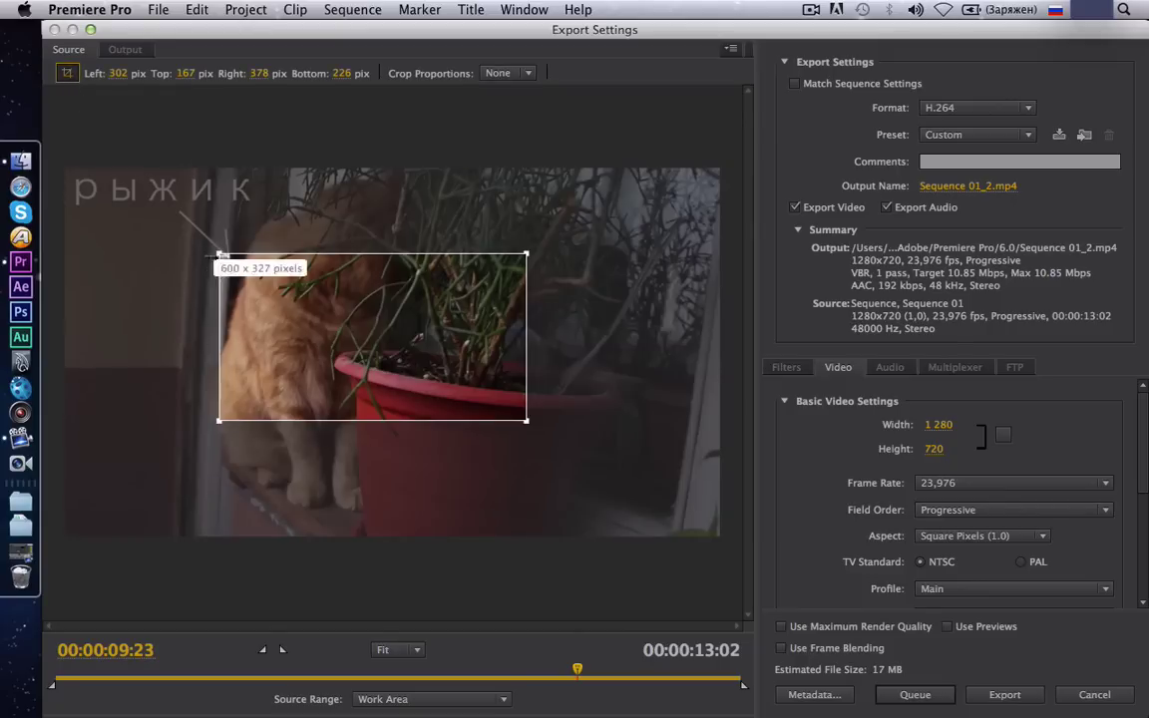
left_click_drag(218, 253, 248, 244)
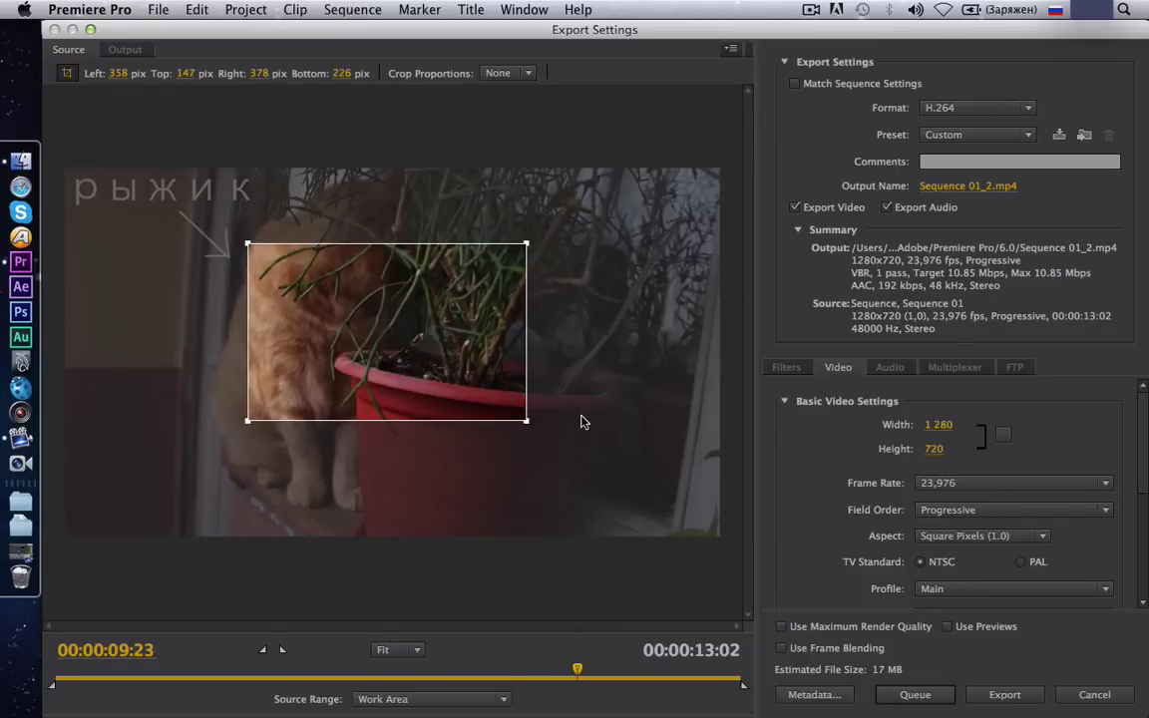
left_click_drag(527, 421, 528, 429)
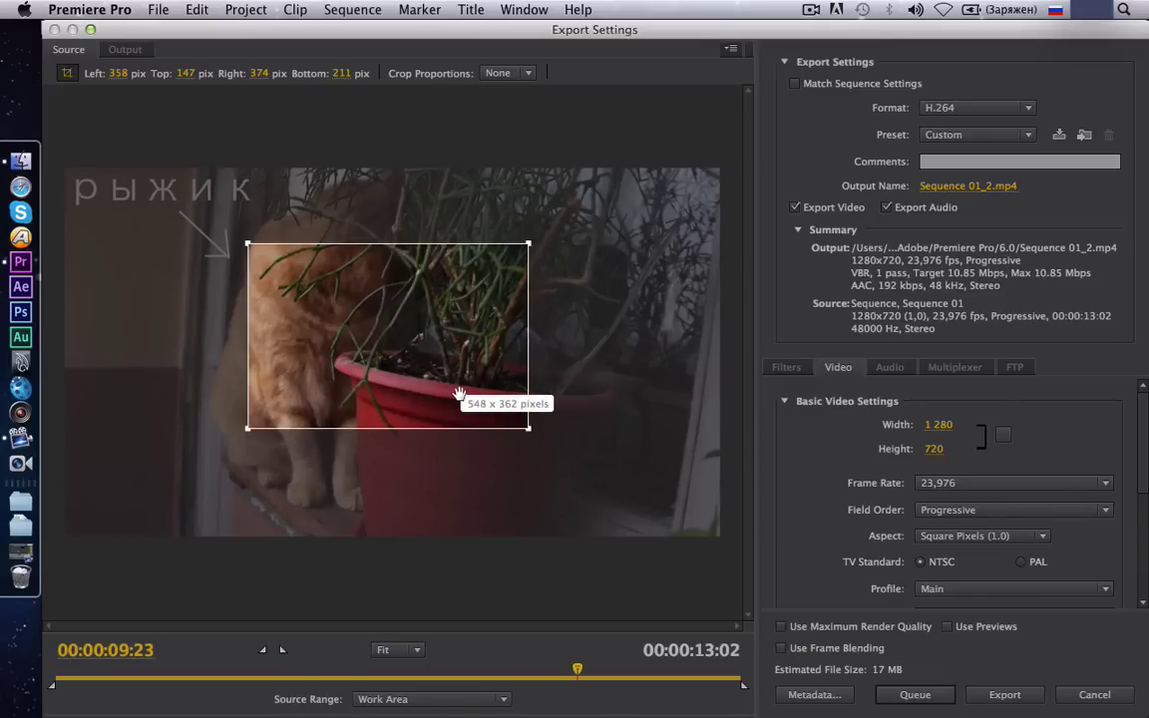
Set Source Scaling to Scale To Fill in the output preview.
left_click(125, 49)
left_click(333, 73)
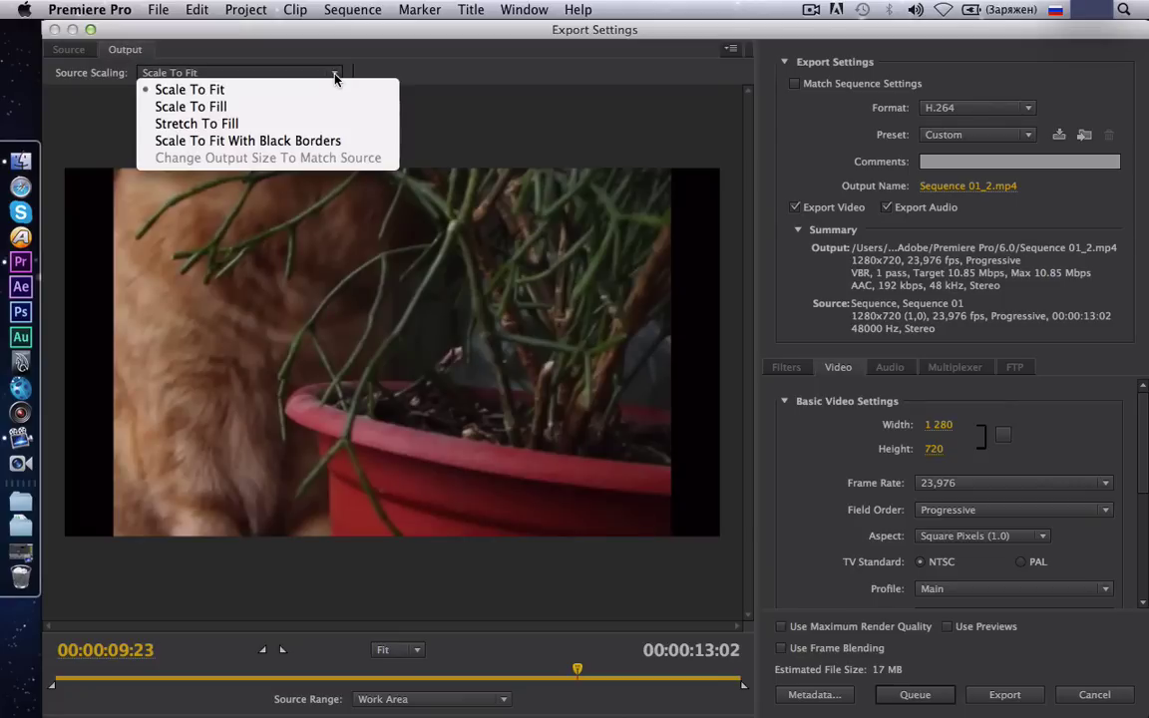
left_click(316, 107)
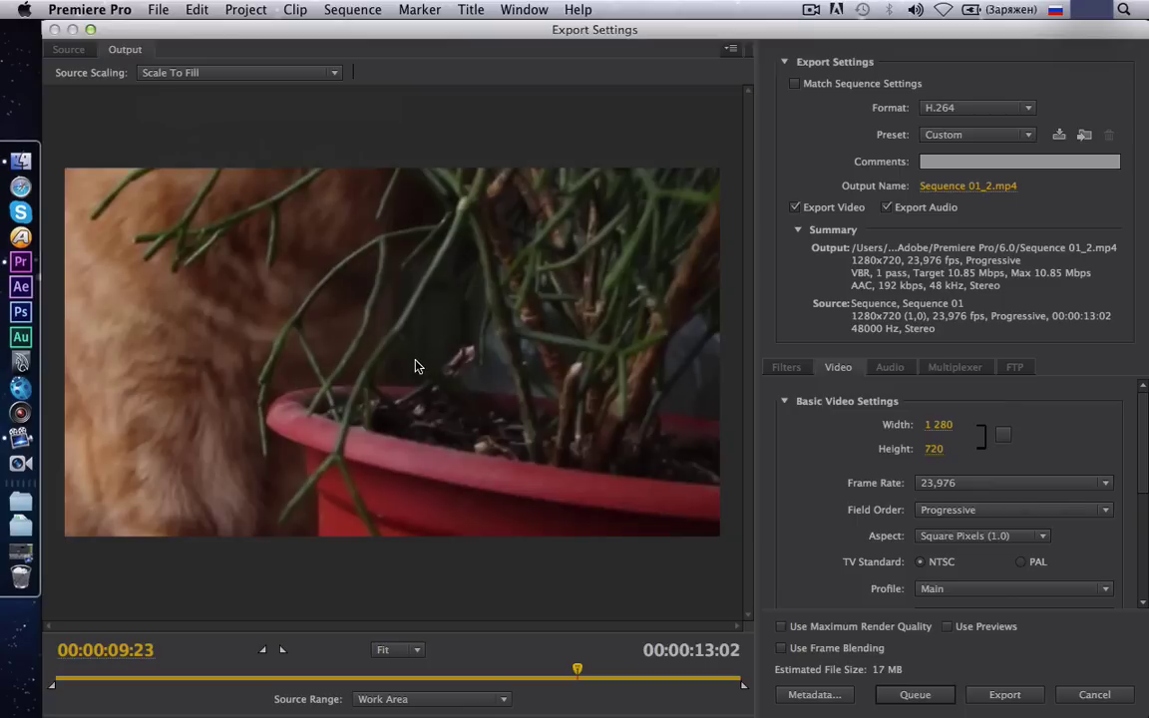
Turn the crop off so the full 'рыжик' frame shows, keeping Scale To Fill.
left_click(69, 49)
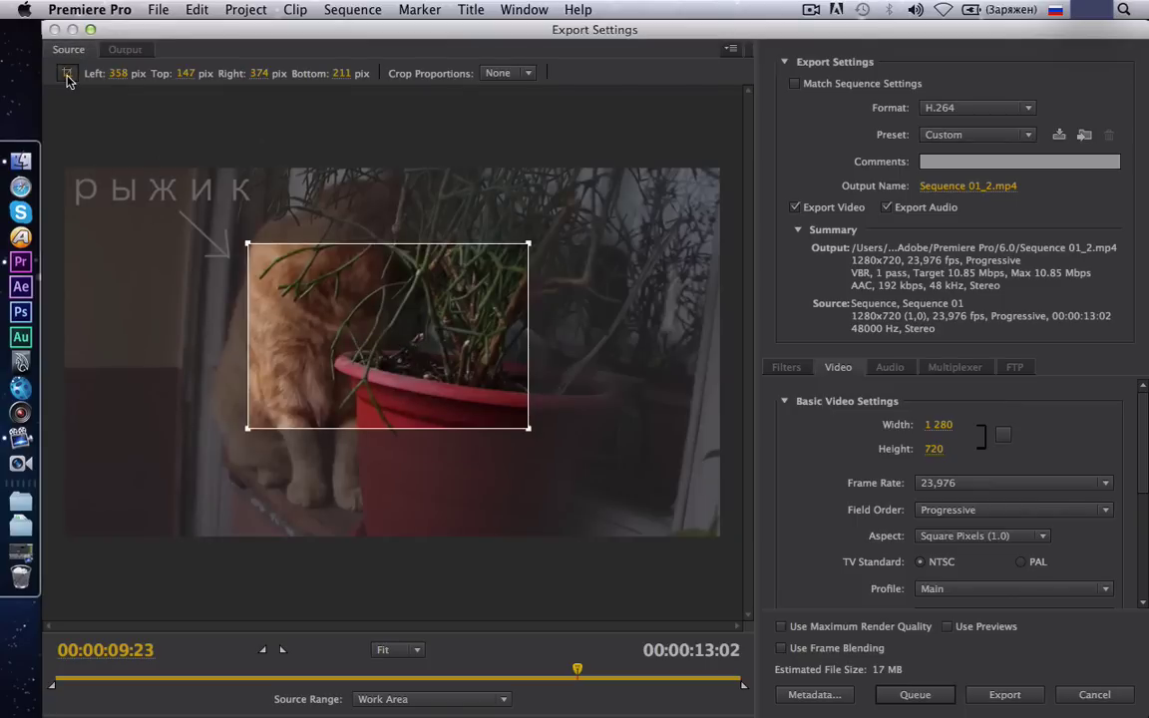
left_click(67, 74)
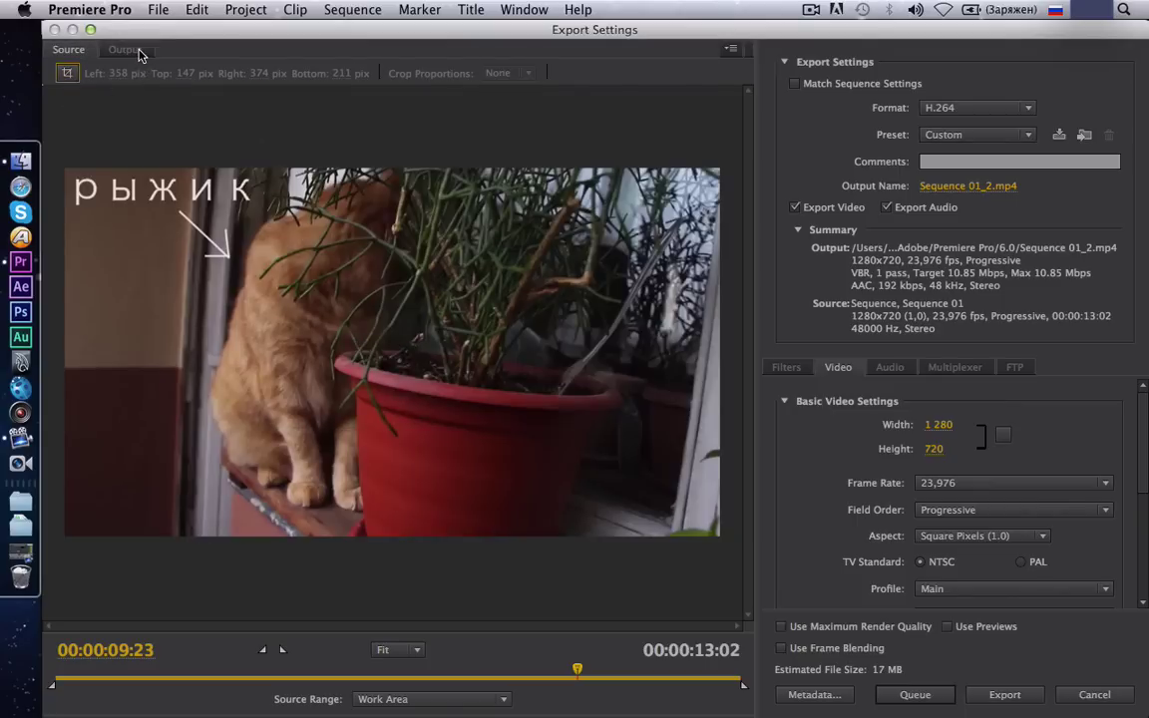
left_click(130, 50)
left_click(333, 74)
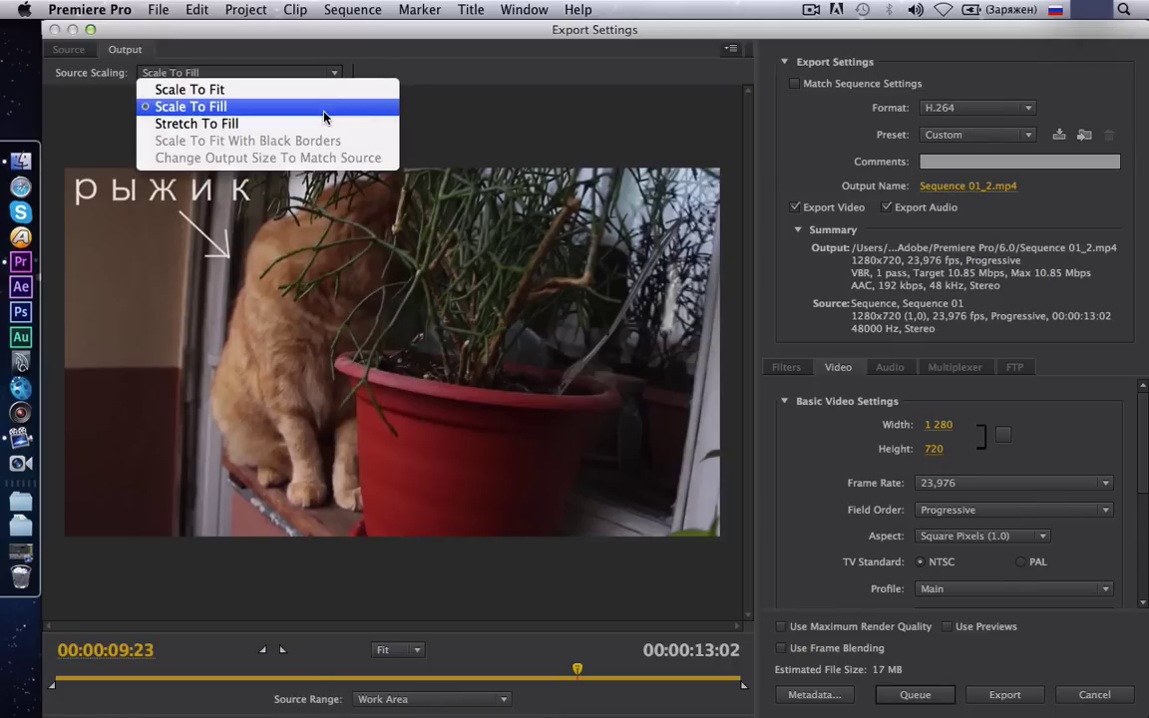
left_click(323, 110)
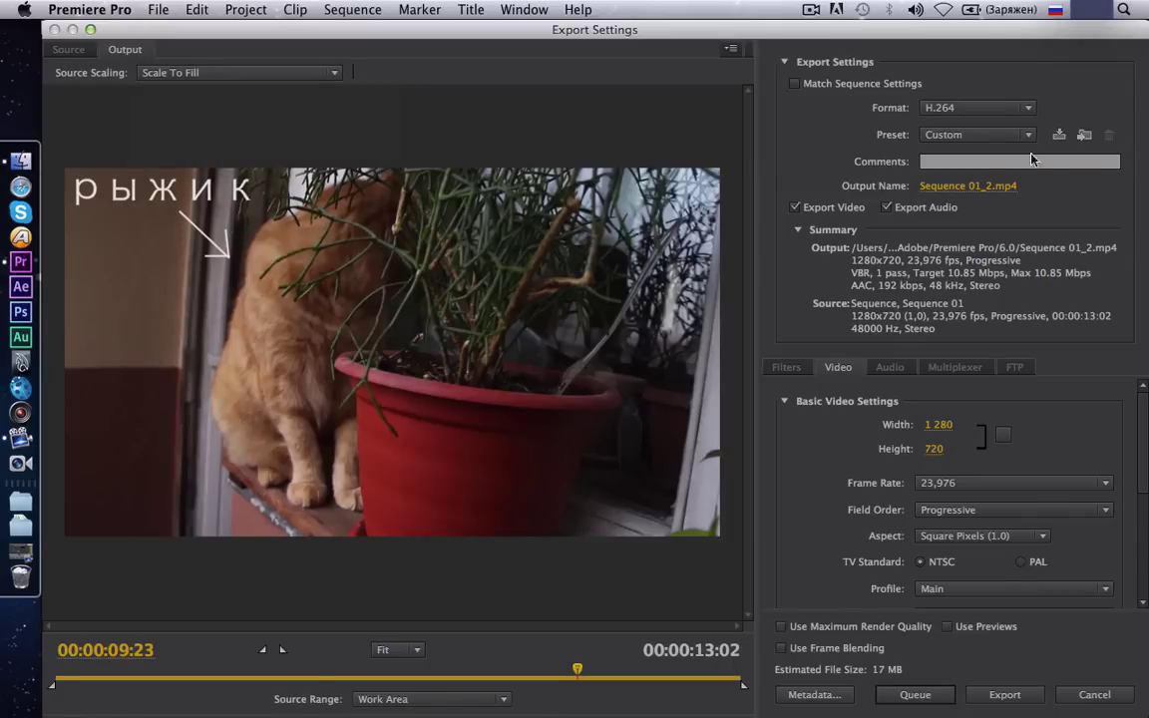
left_click(1030, 109)
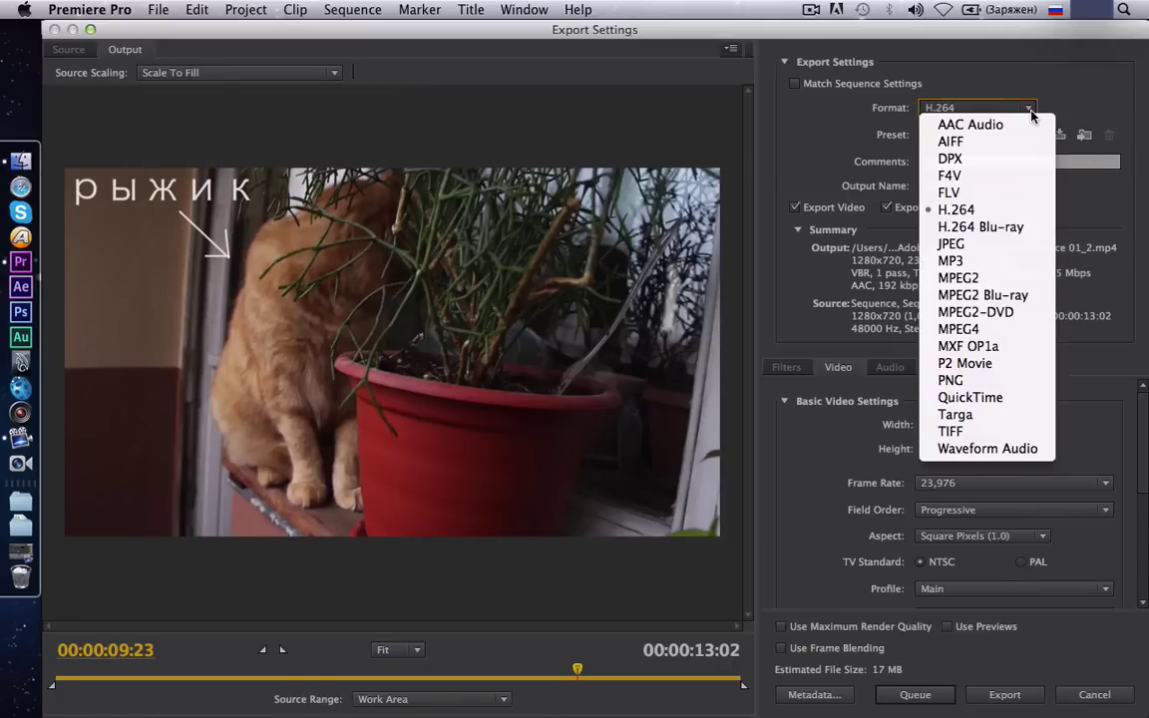
Keep H.264 and rename the output file to Sequence 01_28.mp4.
left_click(1008, 211)
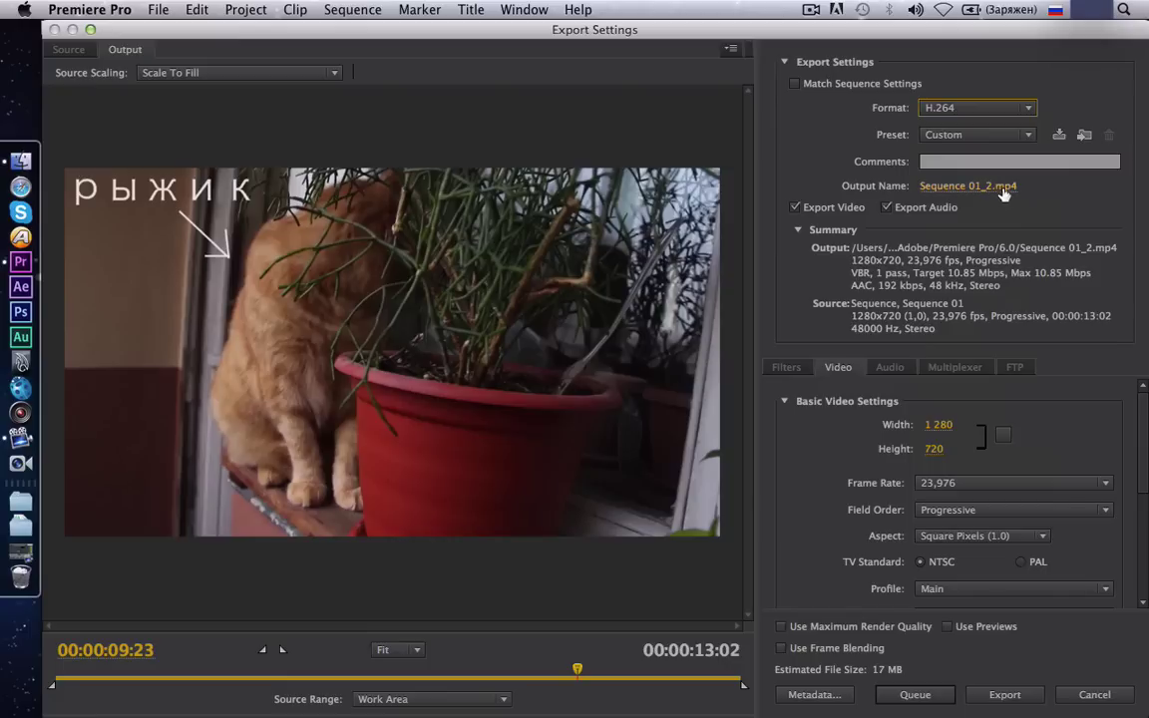
left_click(895, 186)
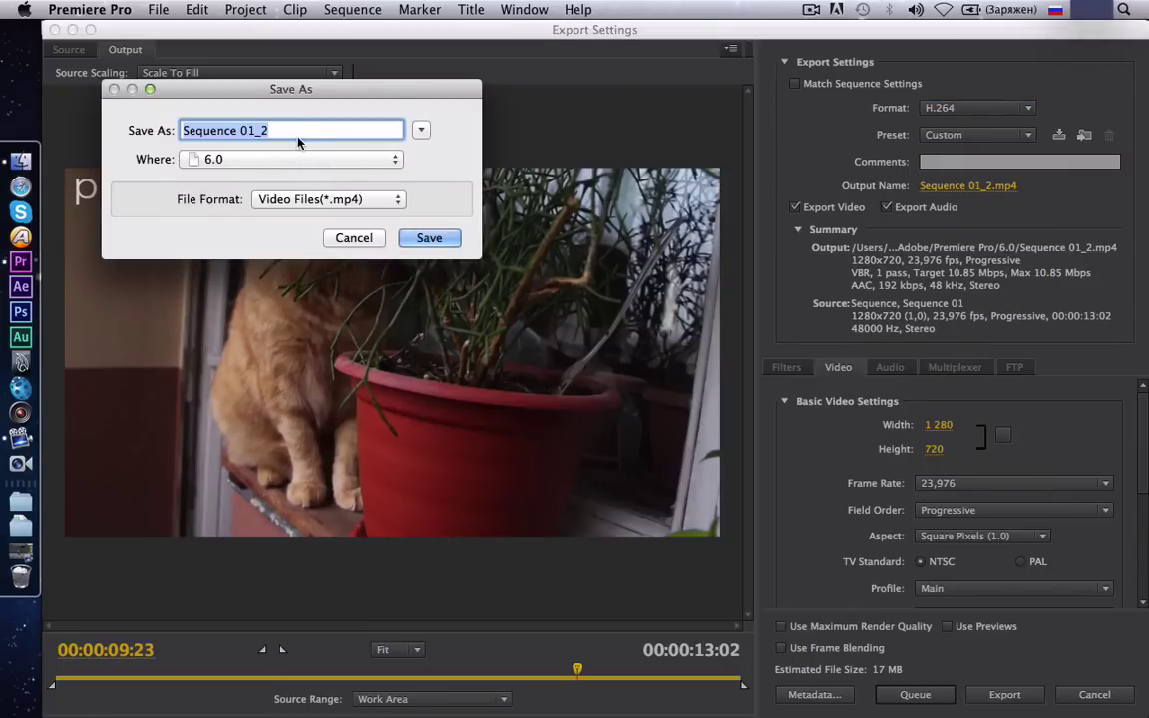
left_click(272, 130)
type("8")
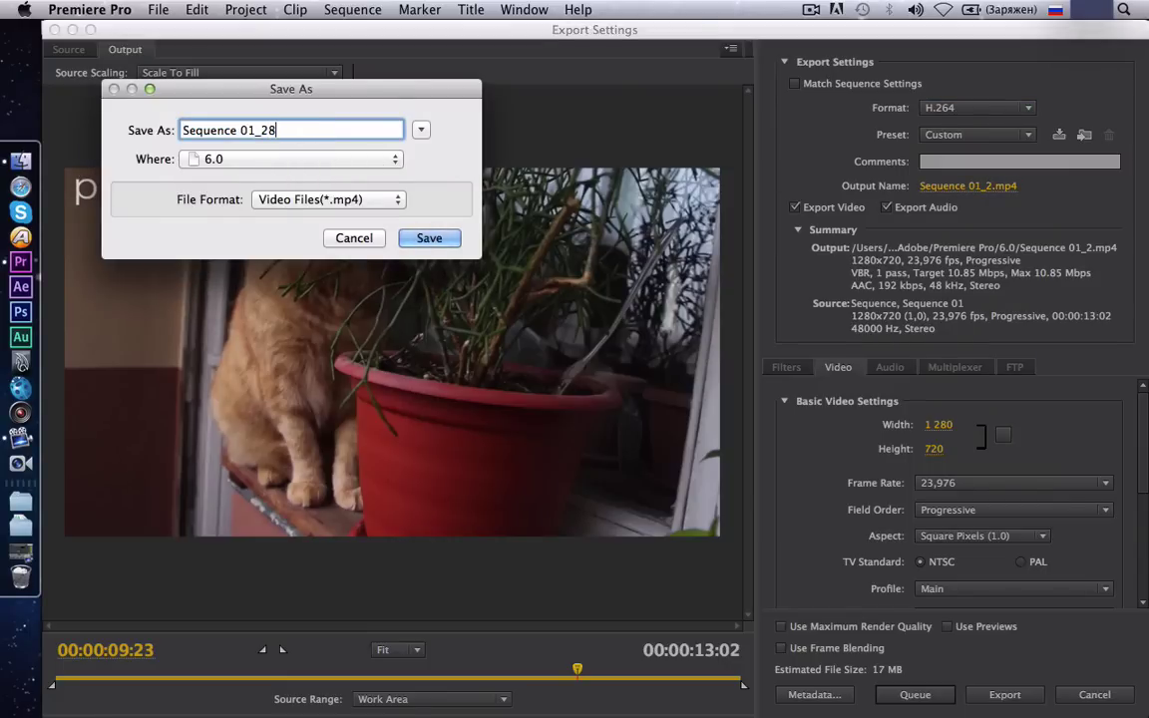
left_click(430, 238)
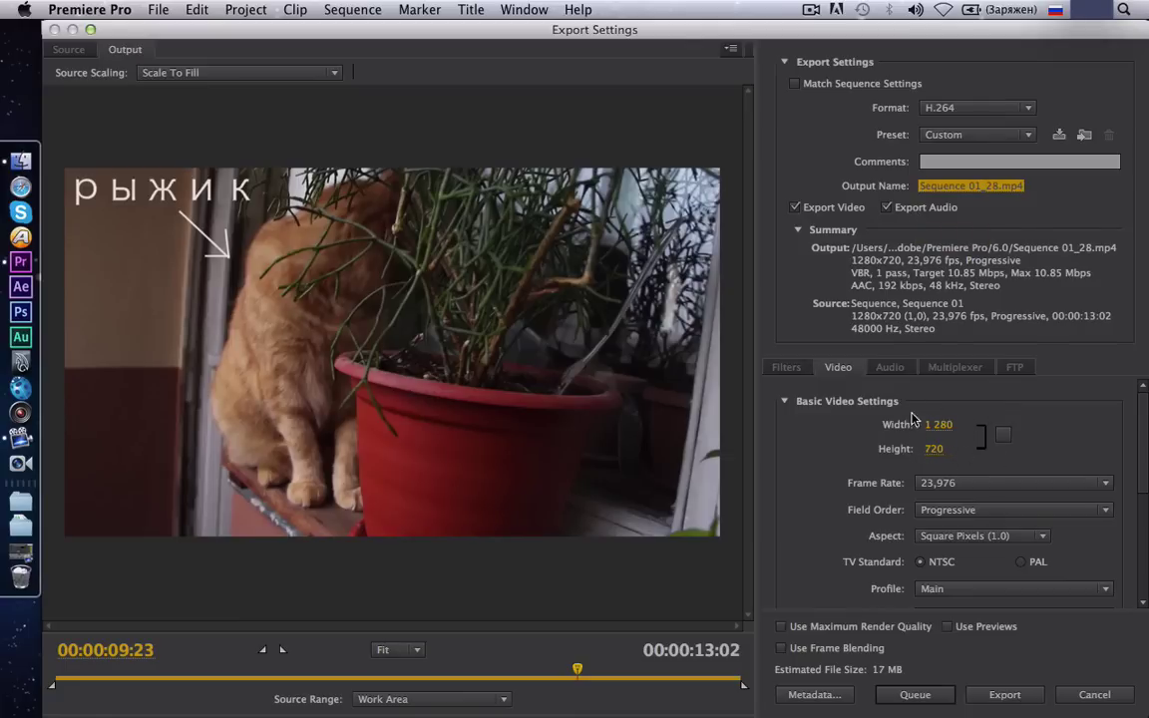
Apply the HD 720p 23.976 preset and raise the target bitrate to 11.06 Mbps.
left_click(1028, 135)
scroll(761, 599, "down", 5)
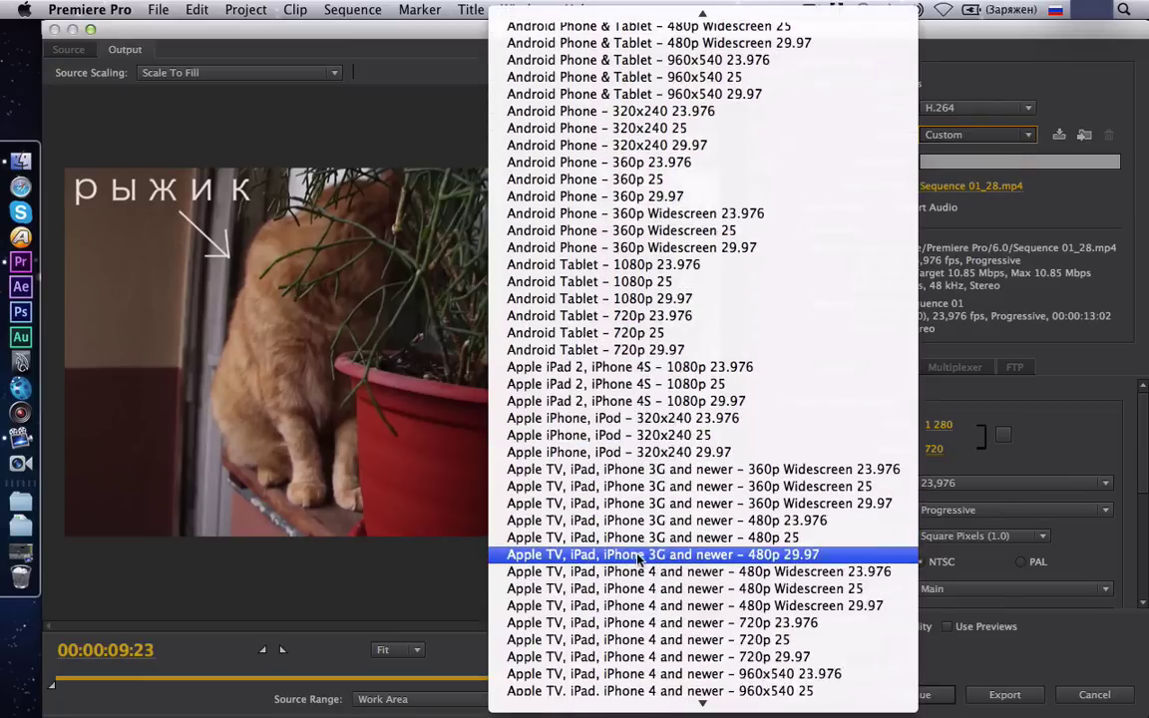
scroll(698, 589, "down", 10)
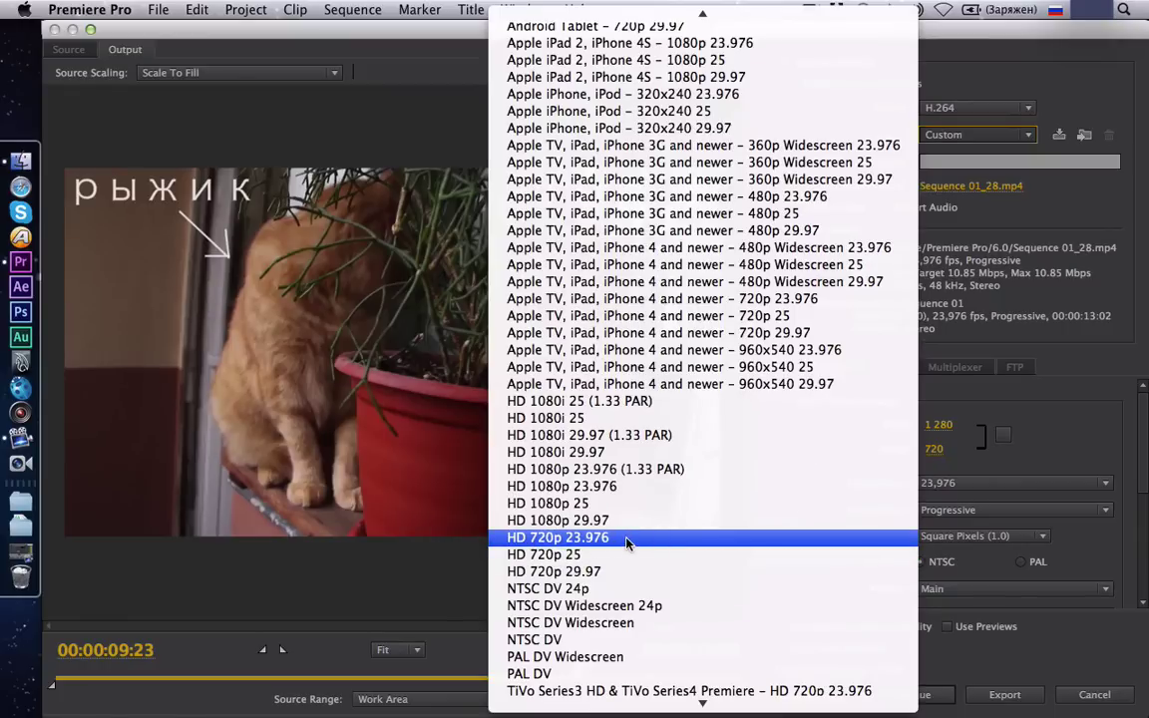
left_click(627, 540)
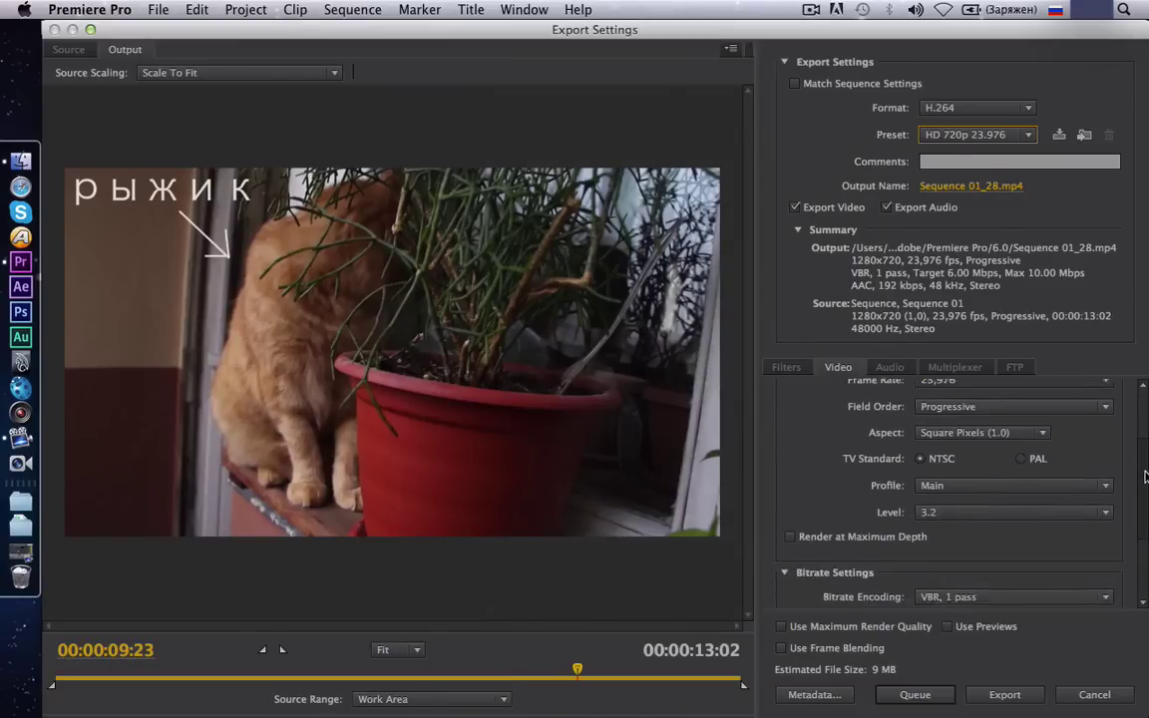
left_click_drag(1144, 431, 1143, 471)
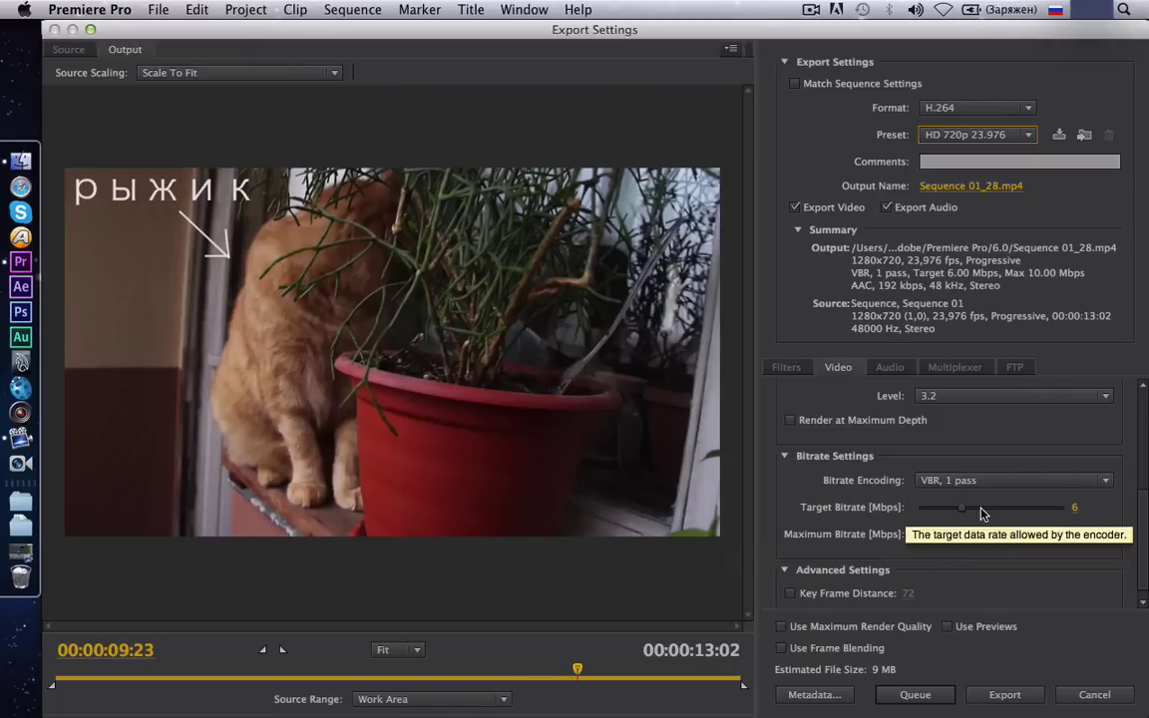
left_click_drag(964, 509, 999, 510)
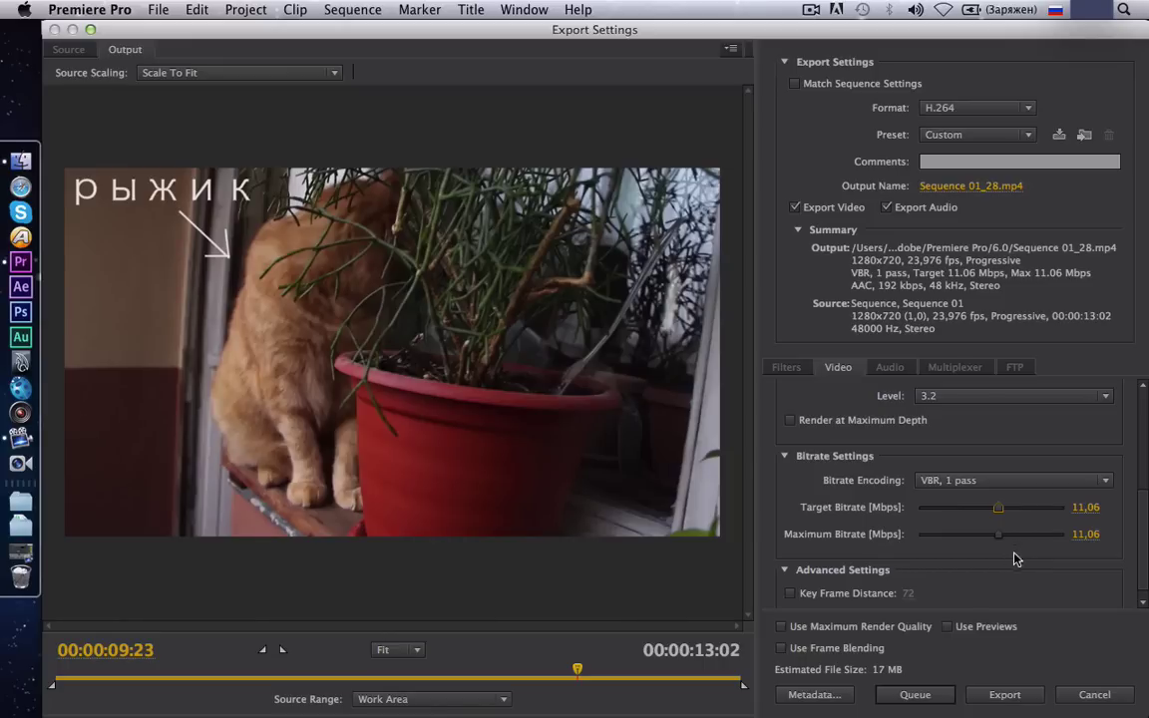
Export the sequence, then browse Finder to Документы > Adobe > Premiere Pro > 6.0.
left_click(1017, 694)
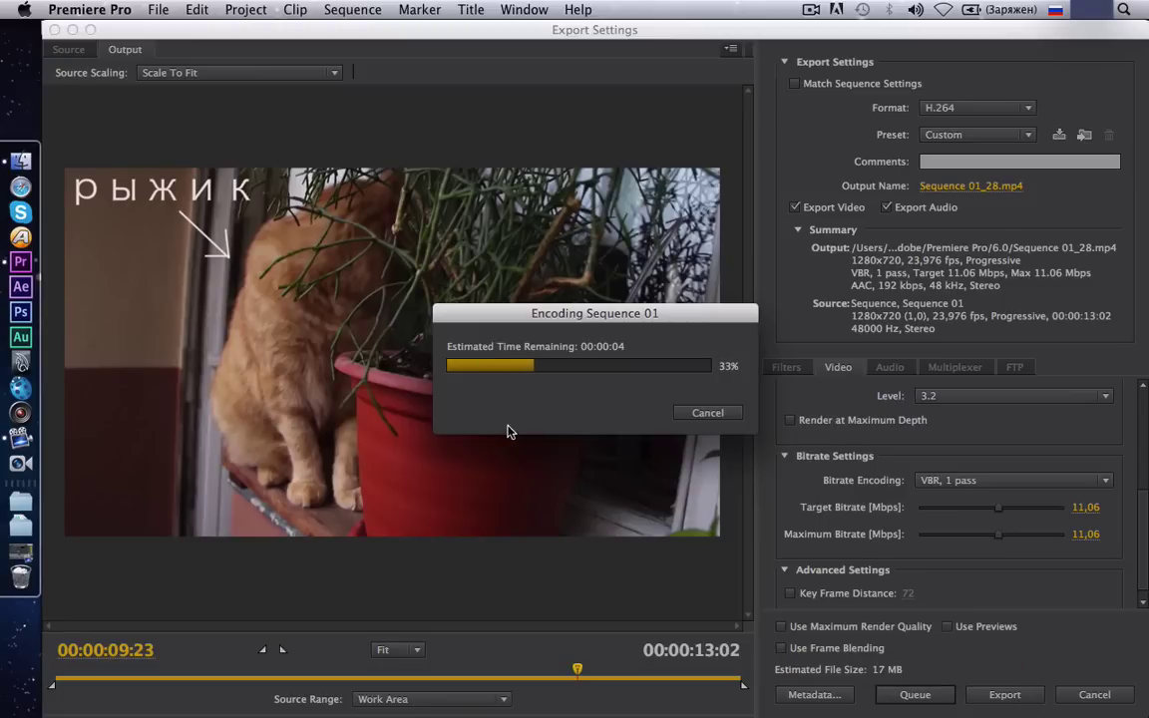
left_click(24, 164)
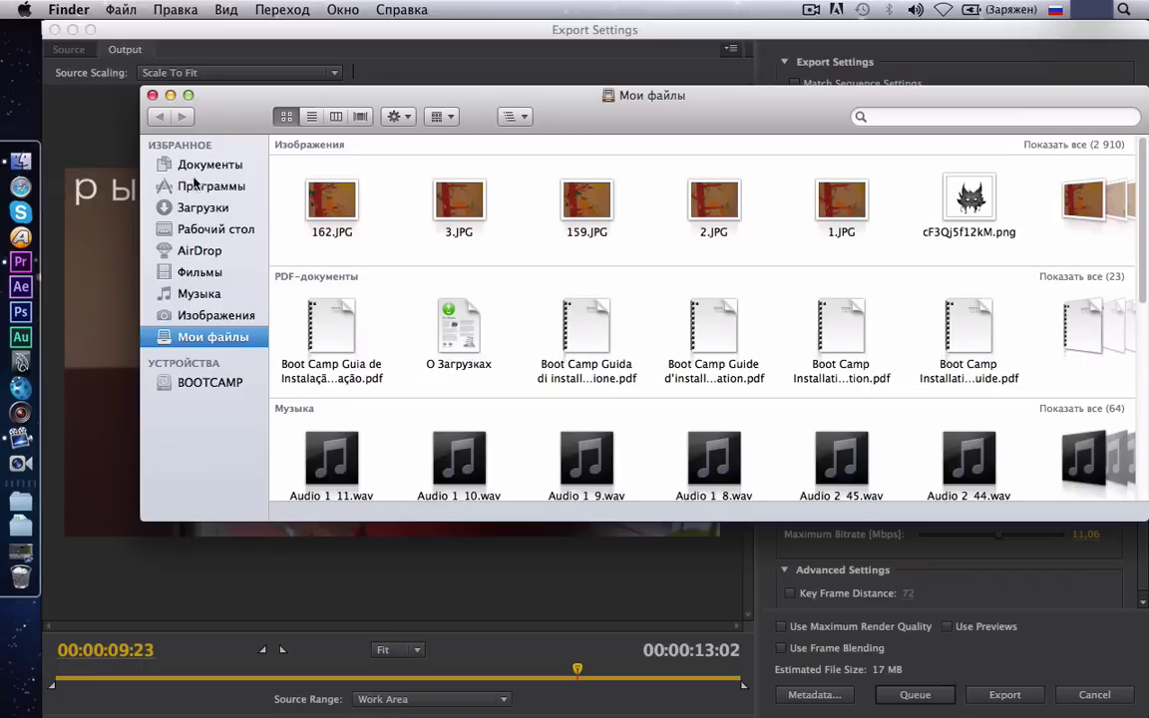
left_click(209, 169)
double_click(334, 177)
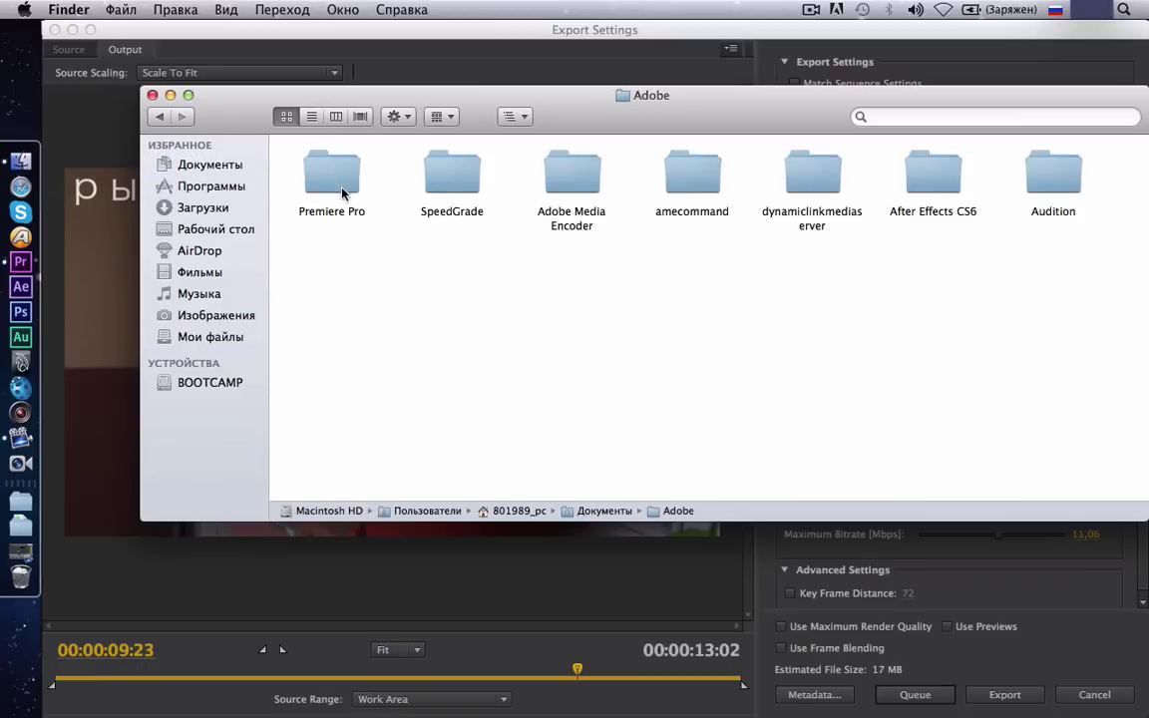
left_click(340, 185)
double_click(340, 185)
left_click(340, 185)
double_click(340, 185)
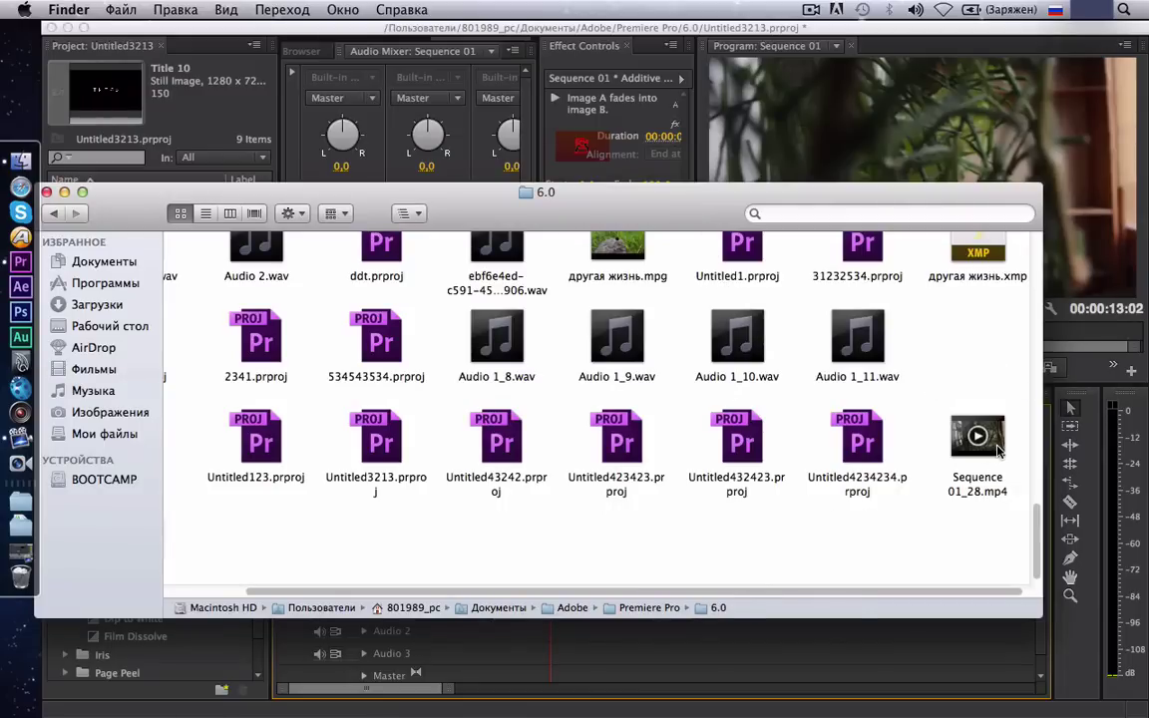
Quick Look preview Sequence 01_28.mp4, then close the preview and the Finder window.
left_click(999, 451)
key("space")
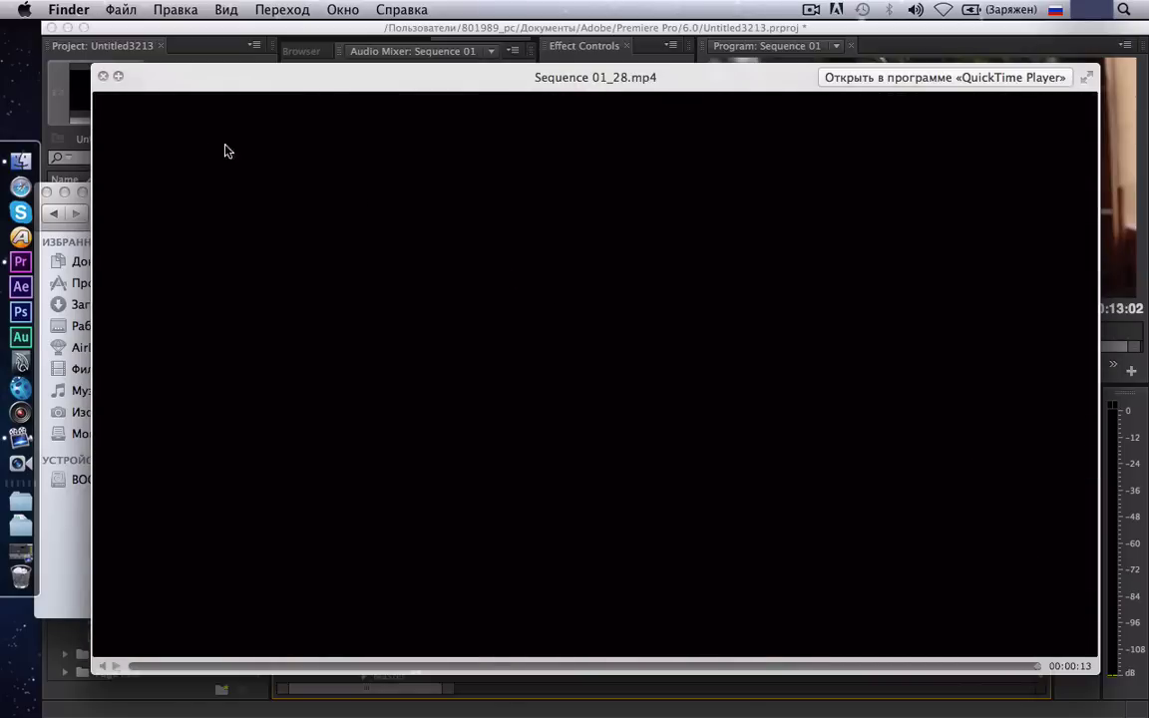
left_click(103, 77)
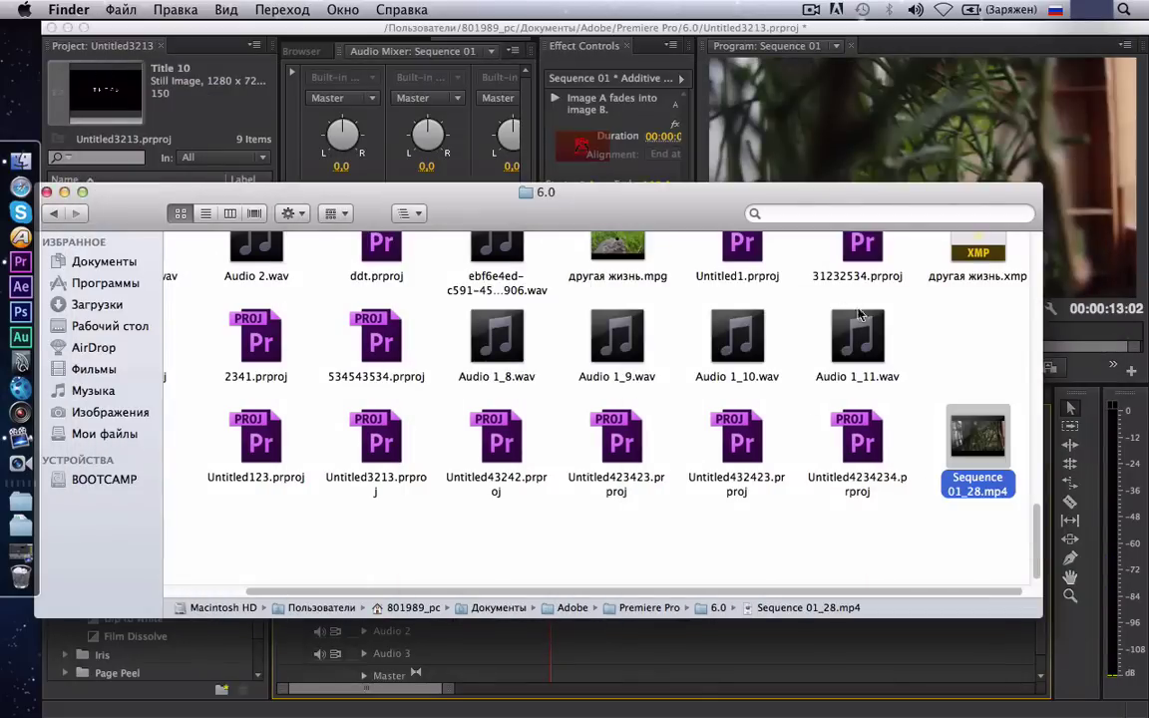
left_click(44, 191)
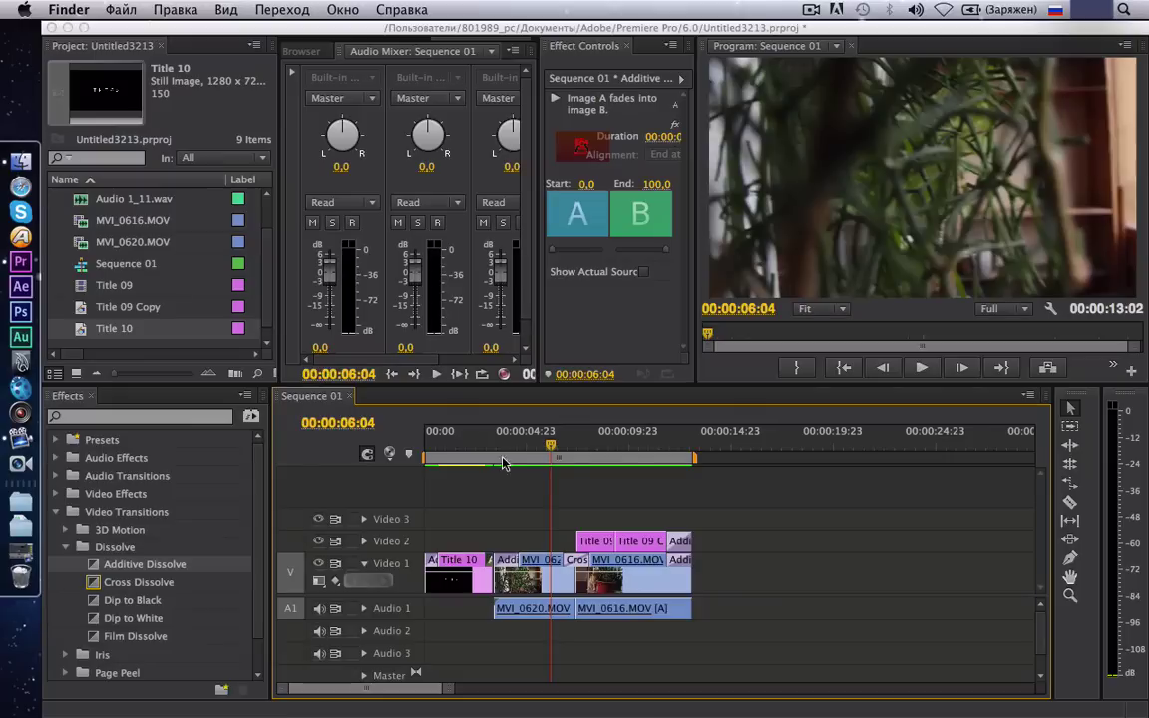